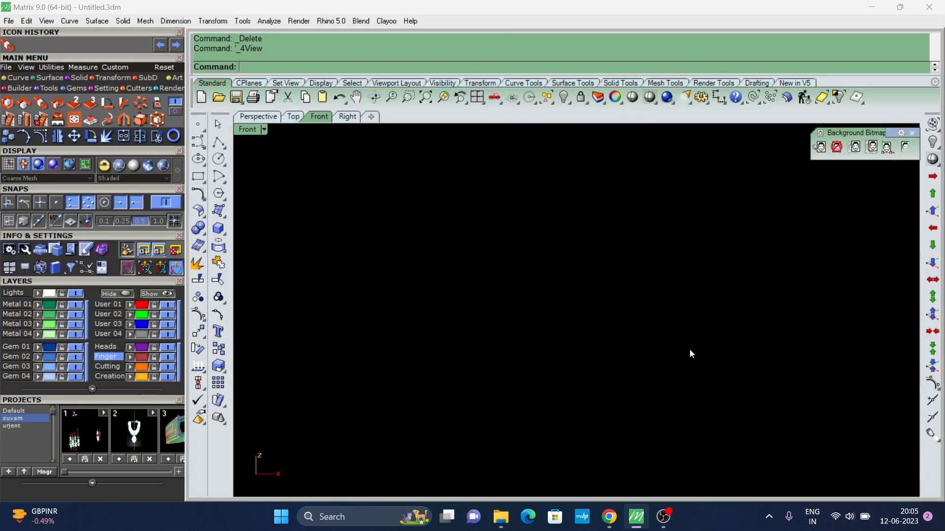
Draw a circle of diameter 16 in the Front view.
left_click(218, 159)
left_click(483, 290)
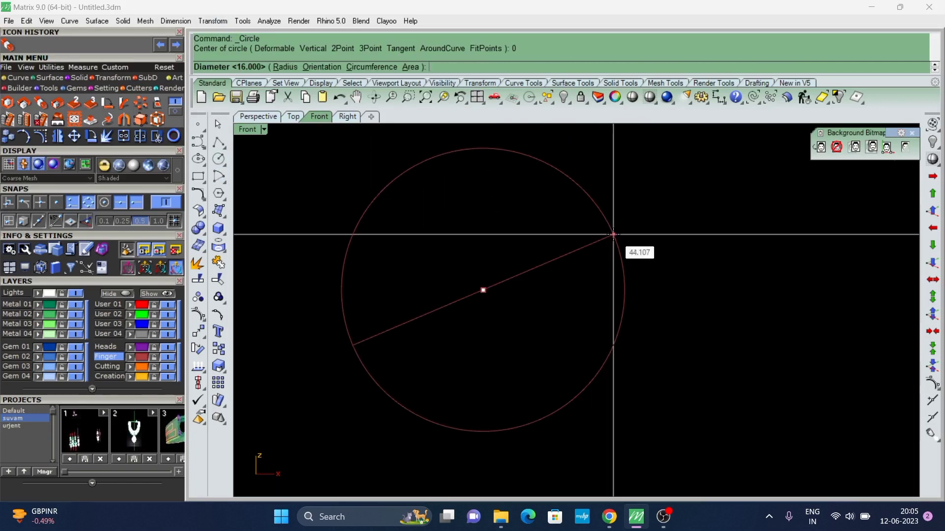
type("16")
key("Return")
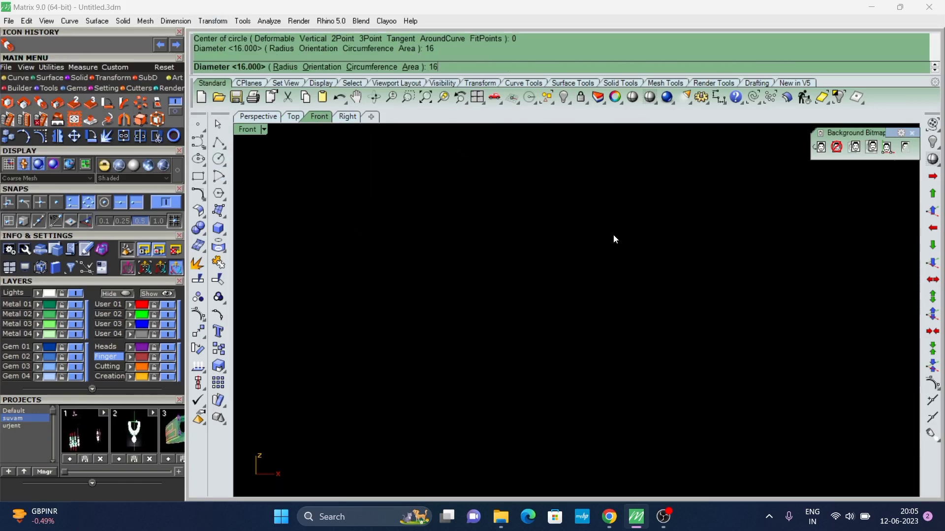
scroll(486, 239, "up", 5)
Rotate the circle 270 degrees about the origin, using its quadrants as references.
left_click(485, 241)
scroll(484, 241, "down", 3)
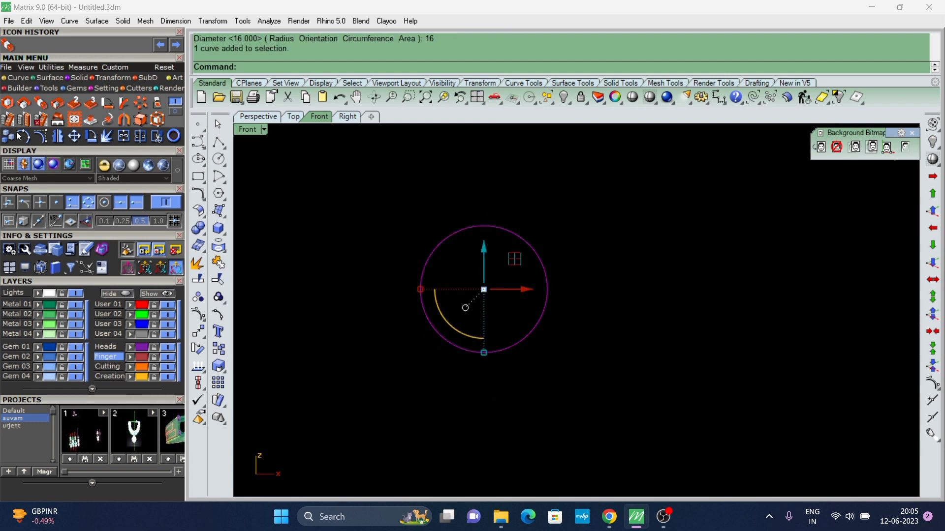
left_click(197, 351)
type("0")
key("Return")
scroll(483, 285, "down", 3)
scroll(487, 295, "up", 5)
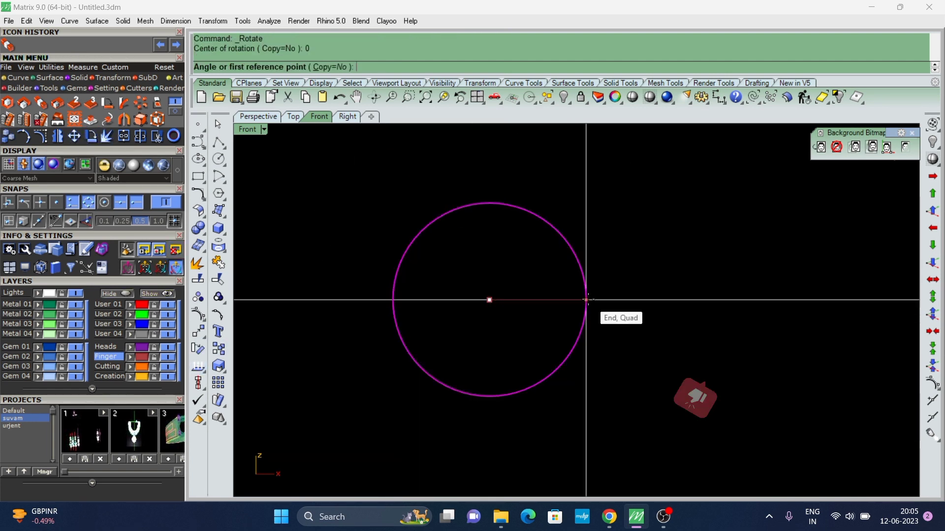
left_click(586, 300)
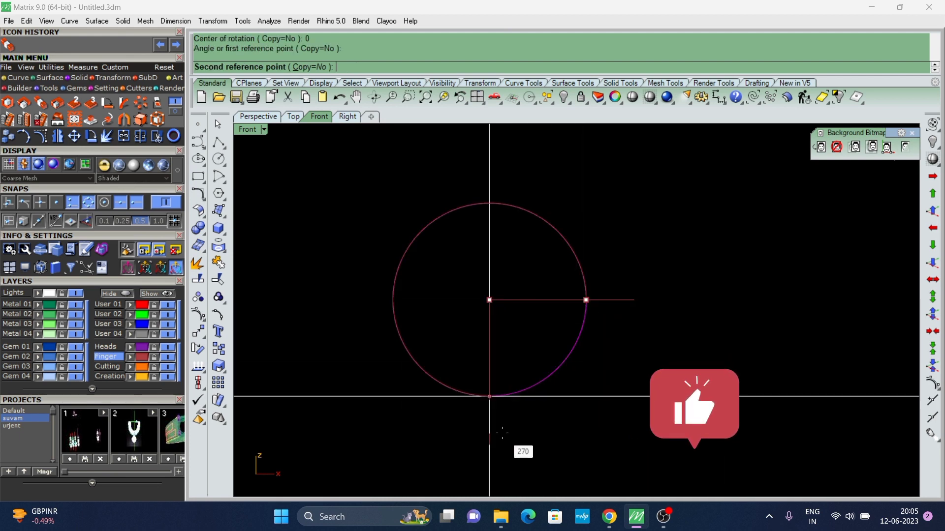
left_click(502, 433)
scroll(522, 260, "down", 2)
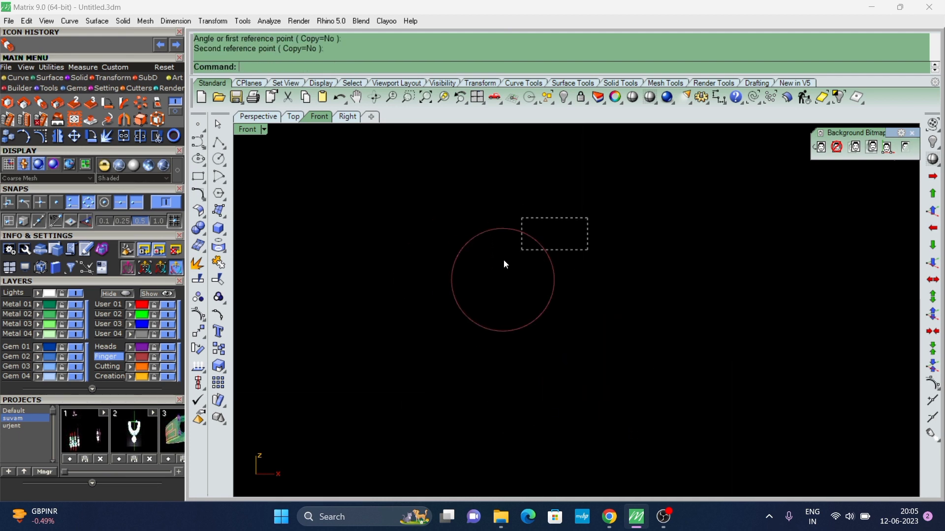
Offset the circle 1.5 outward to make a larger outer circle.
left_click_drag(503, 264, 502, 266)
type("o")
key("Return")
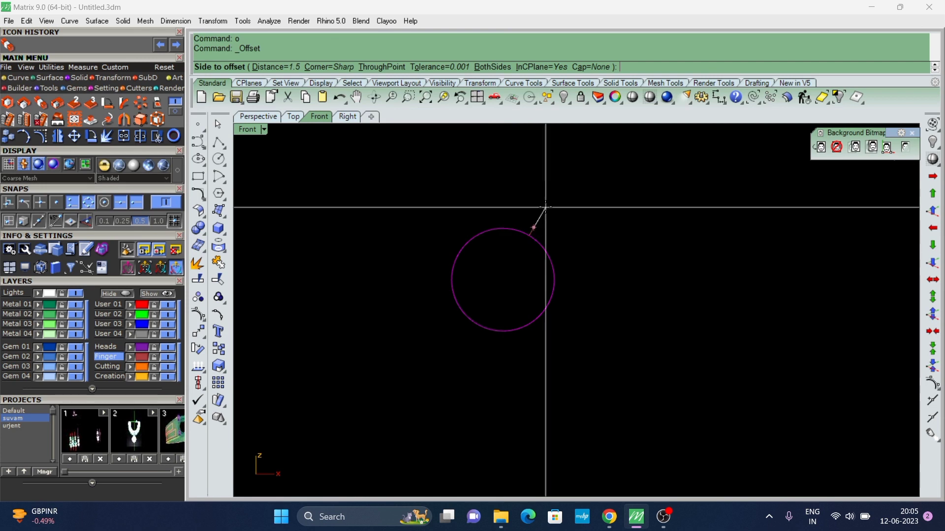
scroll(546, 205, "up", 1)
type("1.5")
key("Return")
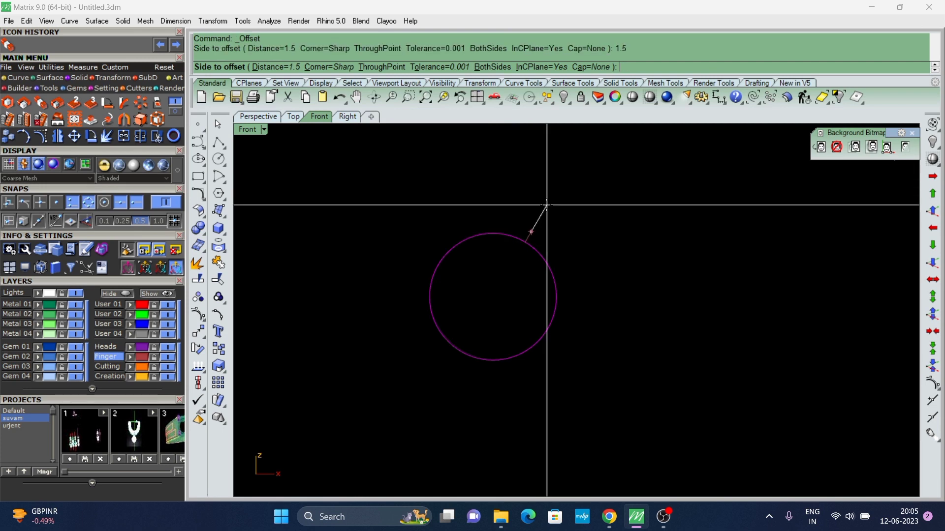
left_click(547, 205)
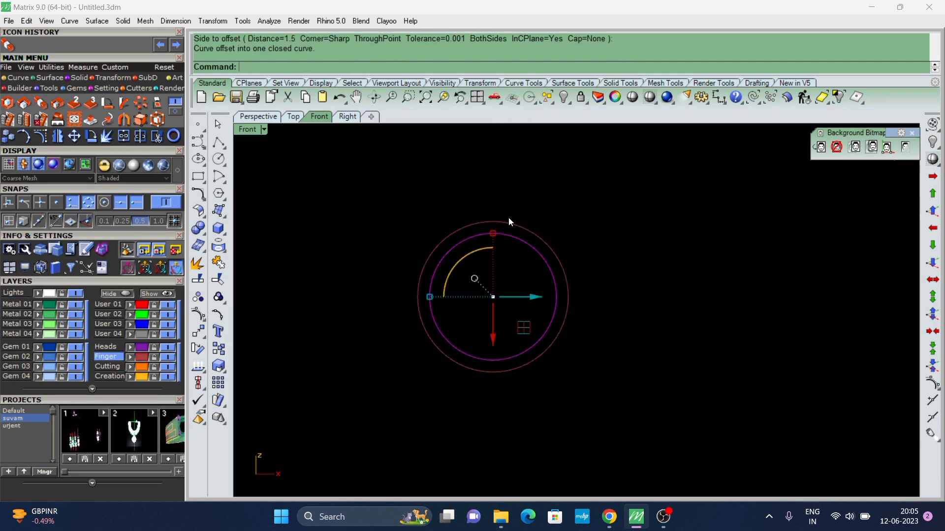
Draw a 1 mm helper line straight down from the inner circle's bottom.
left_click(224, 151)
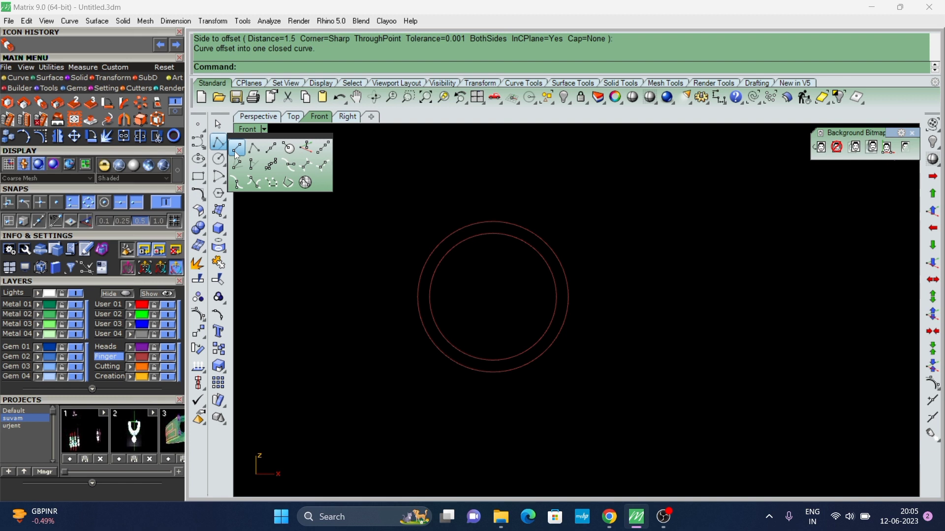
left_click(494, 362)
type("1")
key("Return")
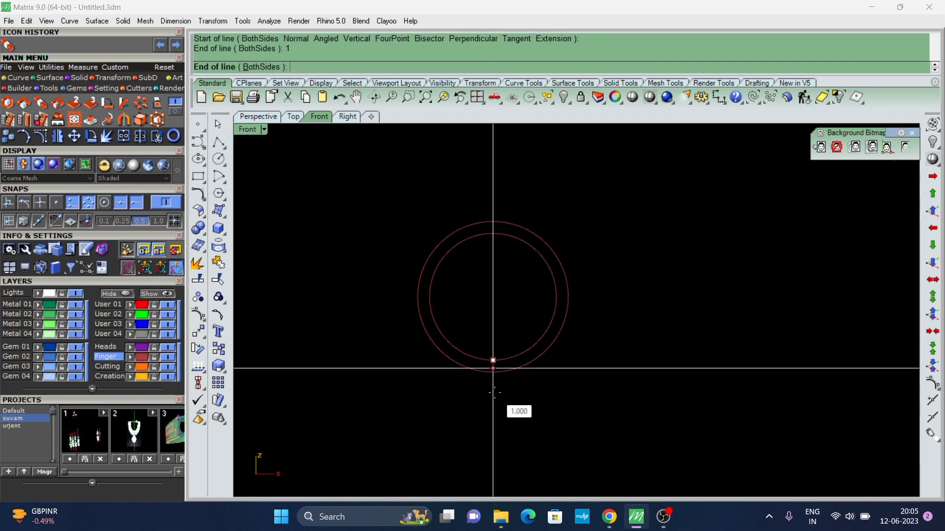
left_click(494, 392)
Scale the outer circle in 1D so its bottom reaches the helper line's end.
left_click(506, 219)
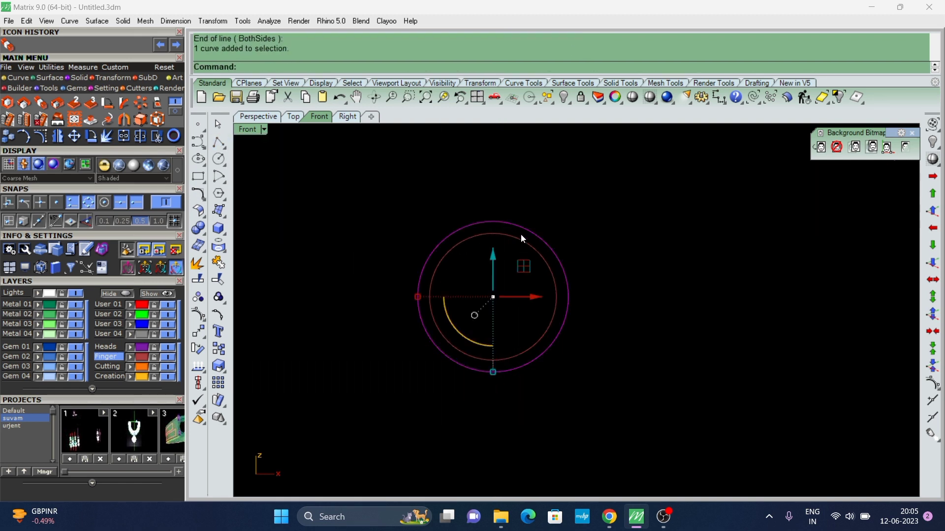
left_click(41, 102)
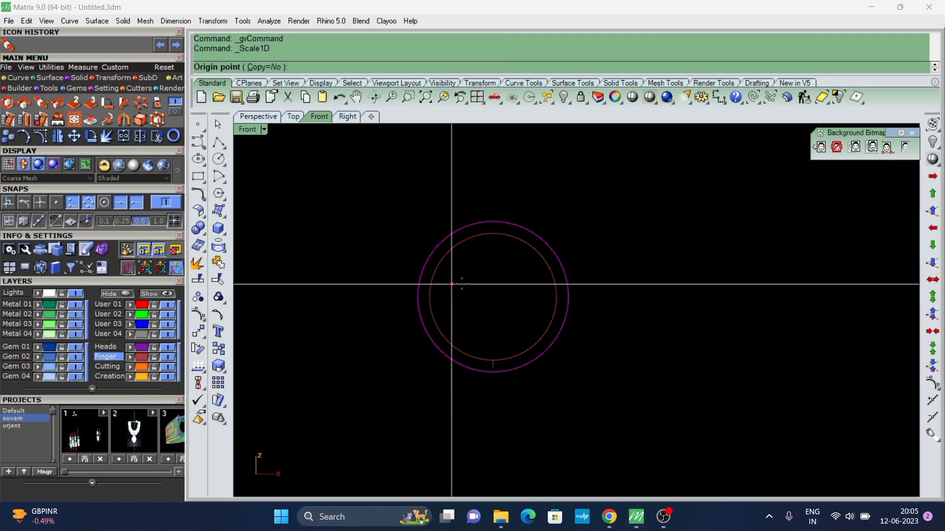
left_click(490, 220)
scroll(489, 416, "up", 5)
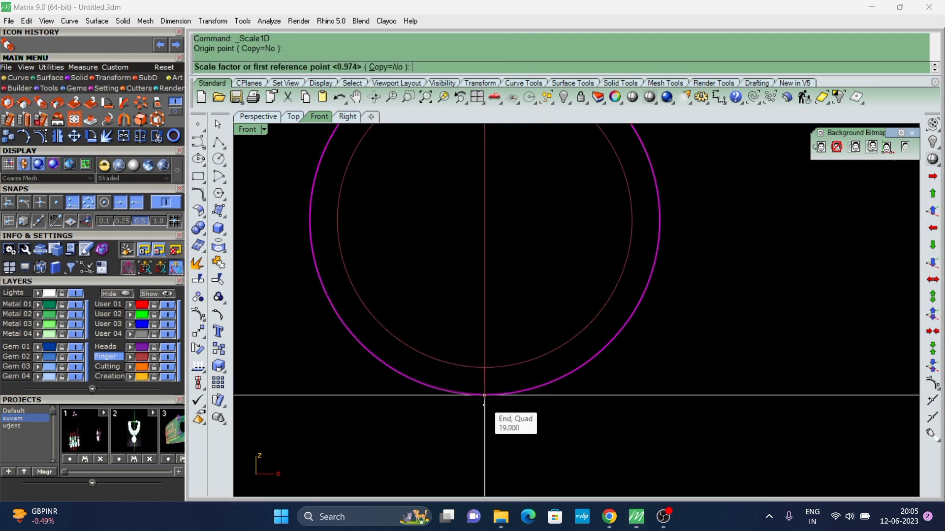
left_click(485, 378)
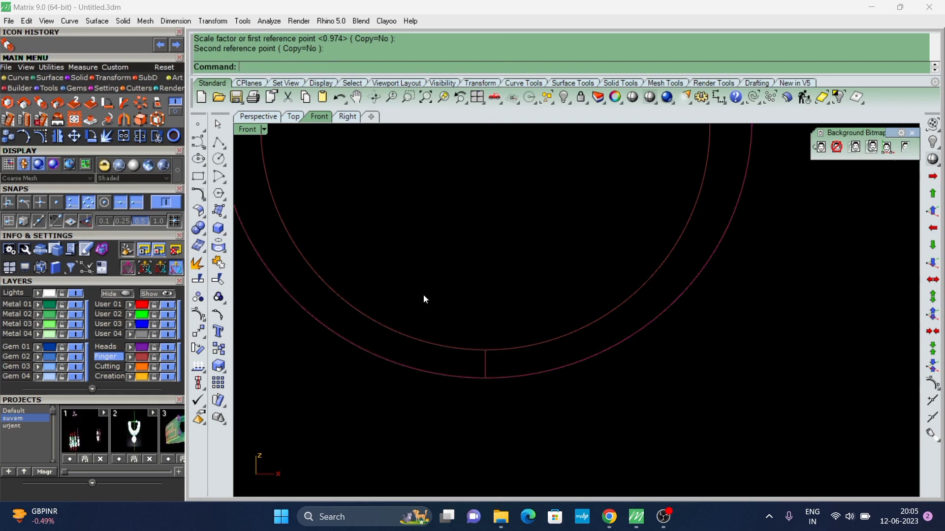
scroll(423, 295, "down", 5)
left_click(482, 436)
Delete the helper line and move the outer circle onto layer Metal 01.
key("Delete")
left_click(503, 252)
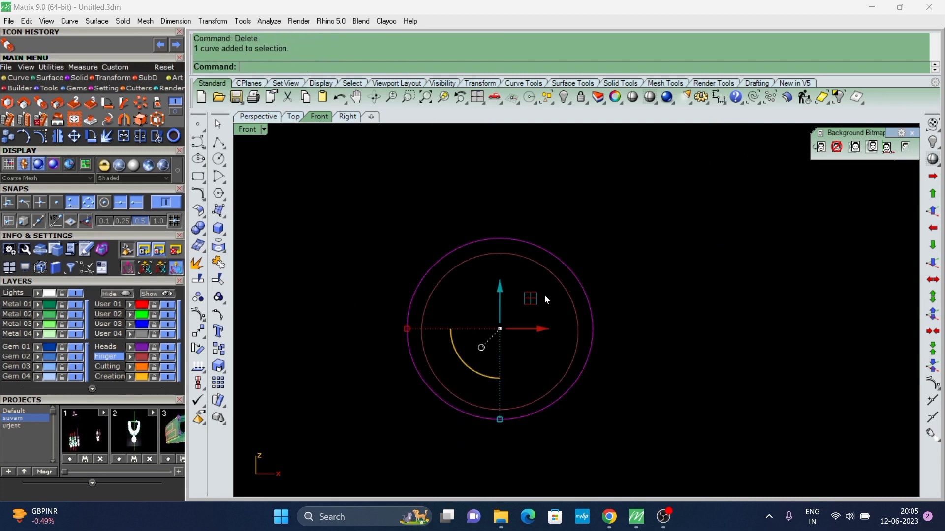
left_click(38, 304)
left_click(479, 272)
scroll(500, 280, "up", 3)
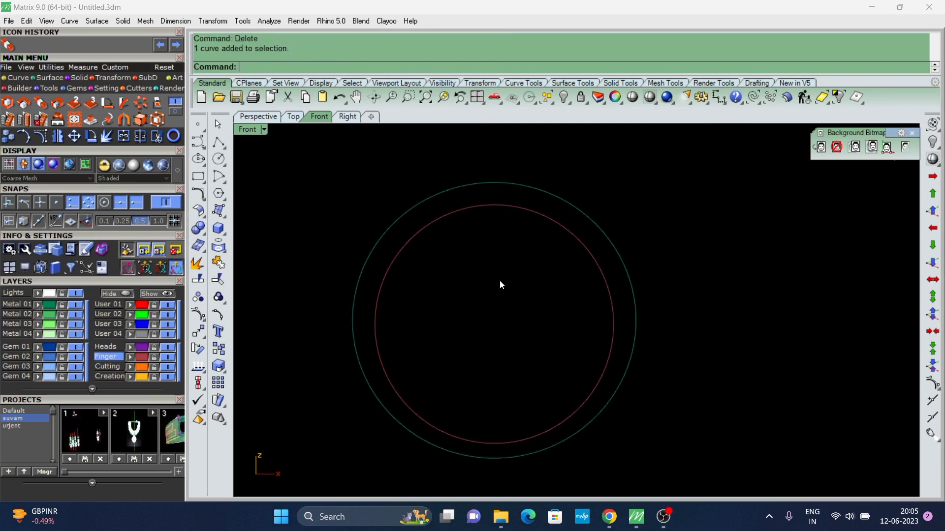
Measure the 1.50 top gap and 1.00 bottom gap with linear dimensions.
left_click(718, 97)
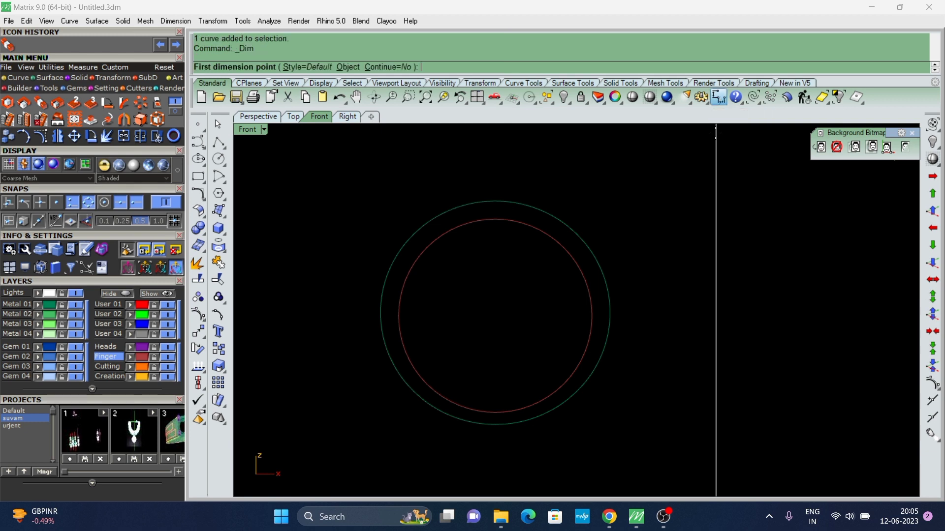
left_click(495, 201)
left_click(495, 219)
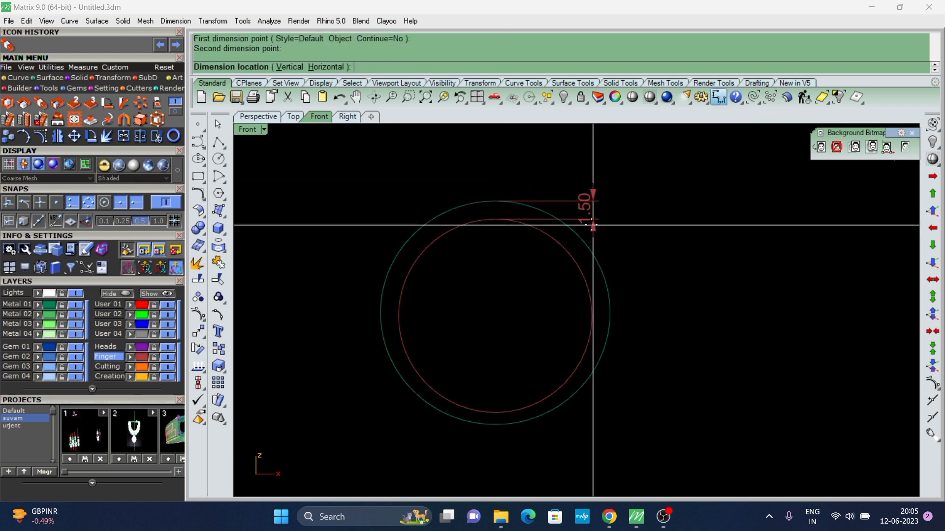
left_click(592, 246)
right_click(508, 401)
left_click(504, 412)
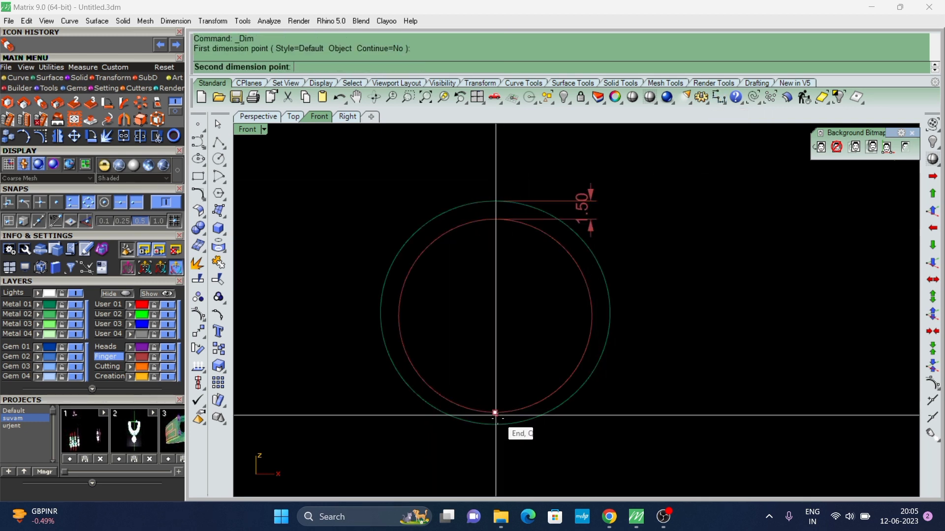
left_click(504, 424)
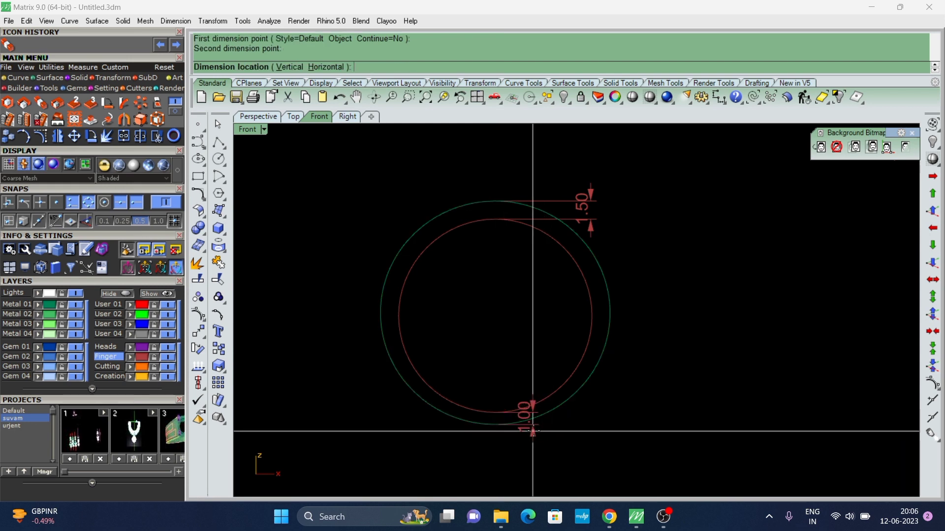
Delete the 1.50 and 1.00 gap dimensions and select the shank circles.
scroll(541, 353, "up", 2)
right_click_drag(541, 353, 533, 311)
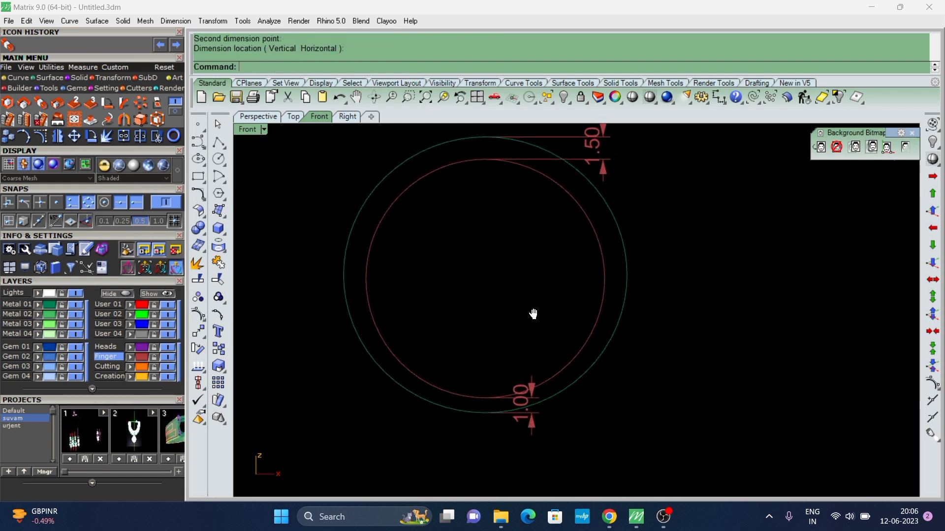
scroll(533, 311, "down", 3)
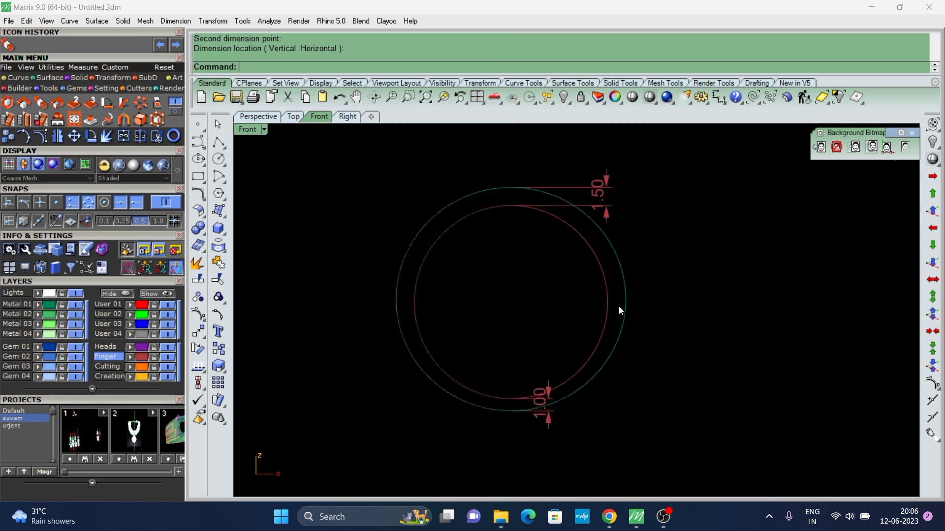
left_click(605, 214)
type("d")
key("Return")
left_click(560, 393)
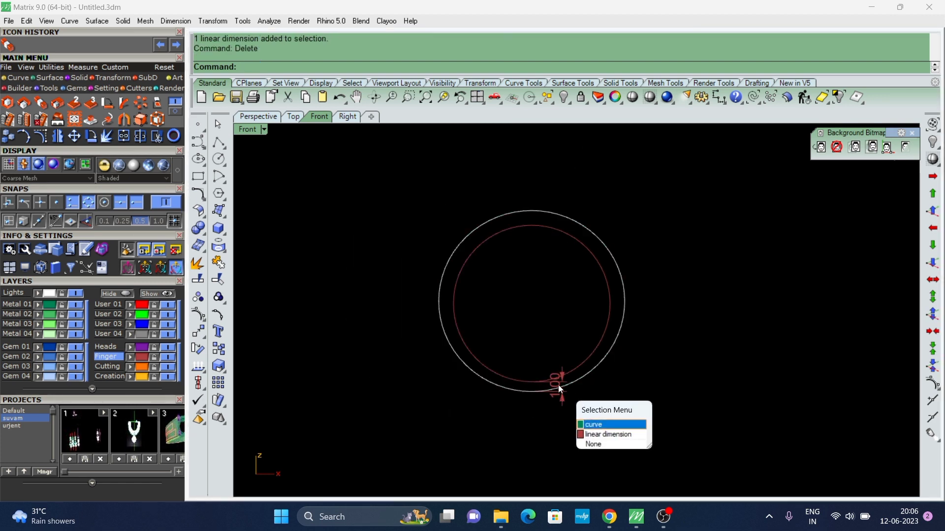
left_click(593, 420)
left_click(563, 399)
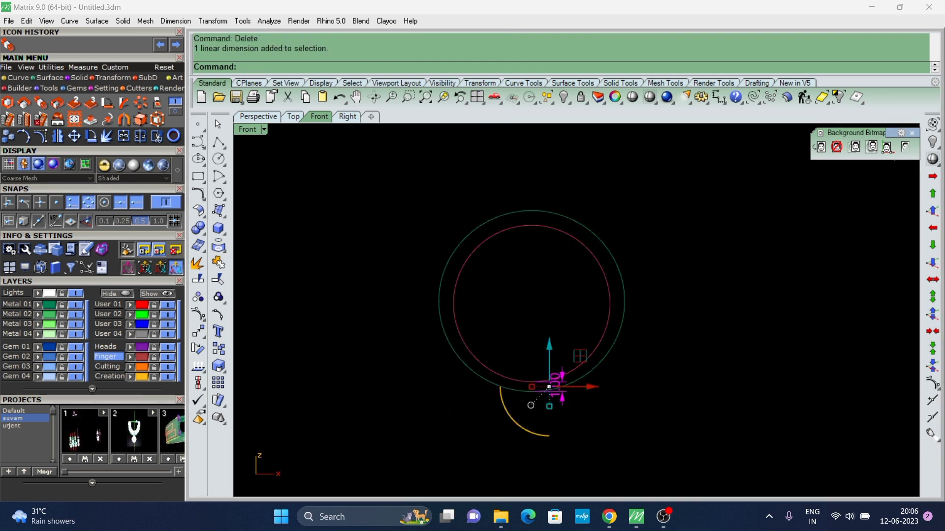
key("Delete")
scroll(543, 267, "down", 2)
left_click(551, 253)
In Perspective, extrude the circles both ways as open surfaces on layer Metal 01.
left_click(269, 117)
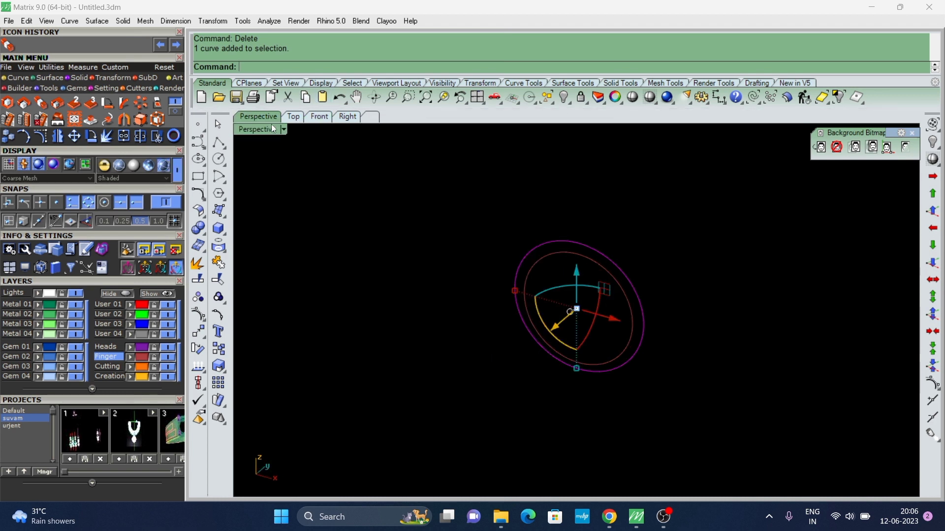
right_click_drag(437, 177, 534, 300)
type("e")
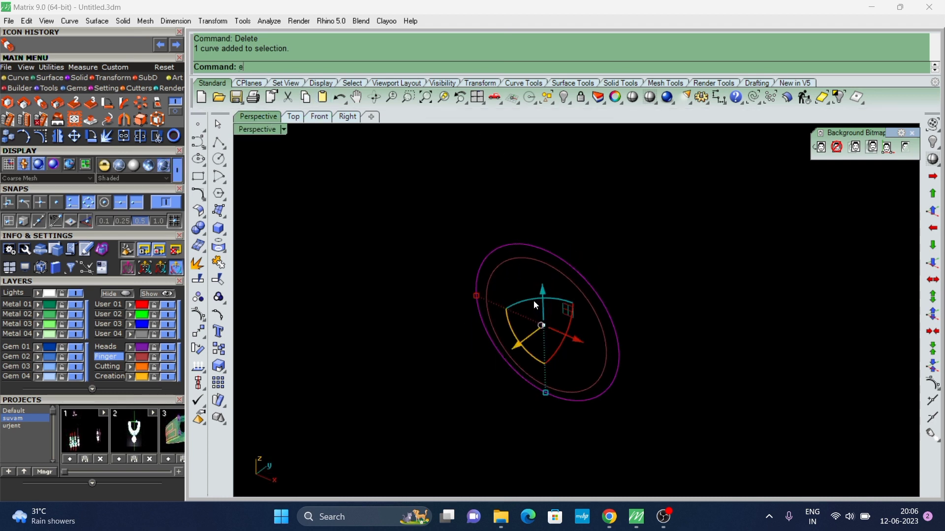
type("c")
key("Return")
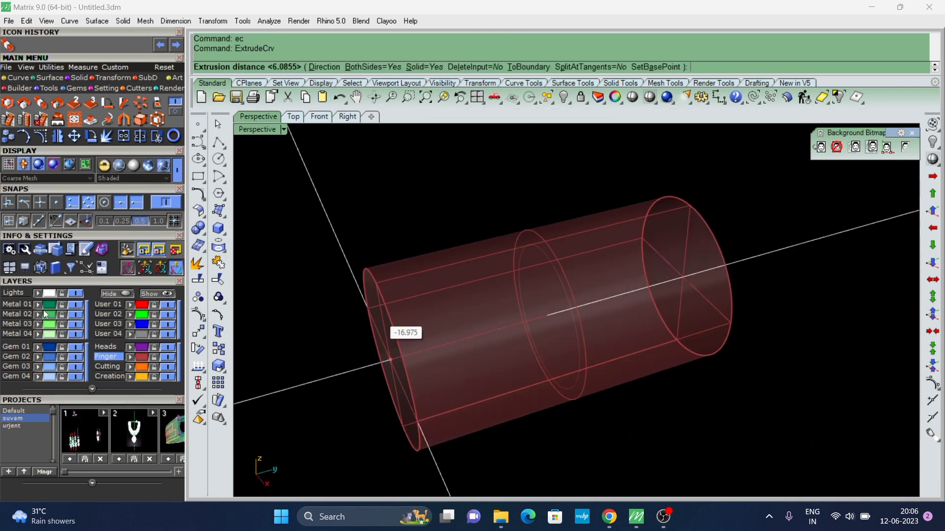
left_click(20, 304)
type("s")
key("Return")
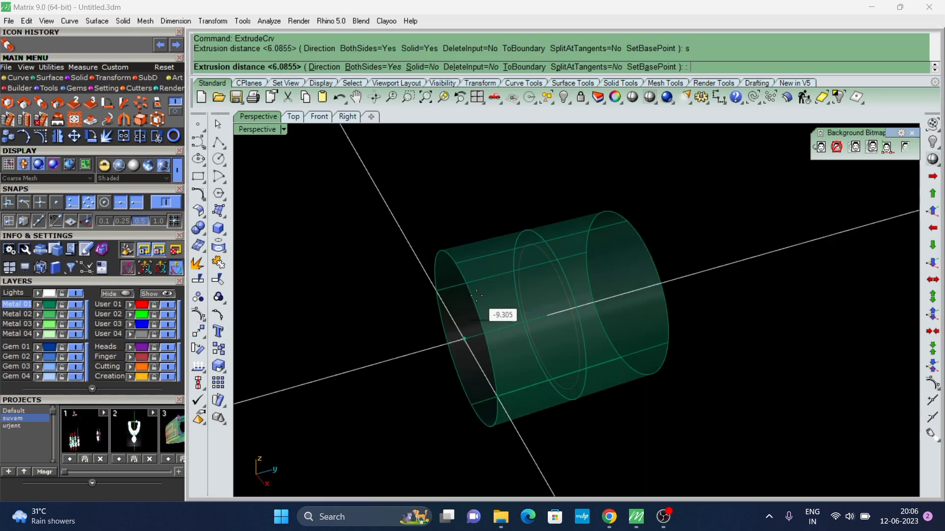
left_click(473, 305)
mouse_move(473, 304)
right_mouse_down()
mouse_move(413, 303)
mouse_move(525, 311)
mouse_move(518, 306)
right_mouse_up()
type("Sm")
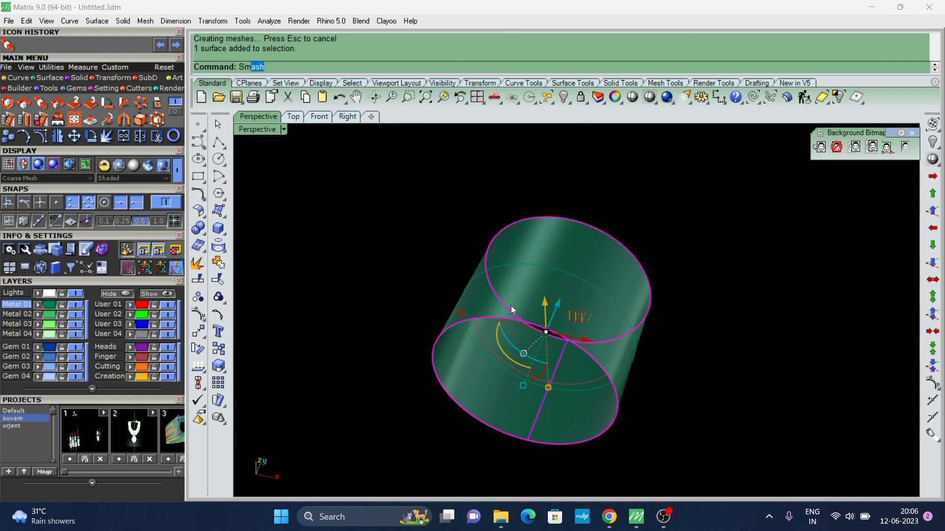
Smash the cylinder surface into a flat rectangular strip.
key("Return")
key("Return")
key("Return")
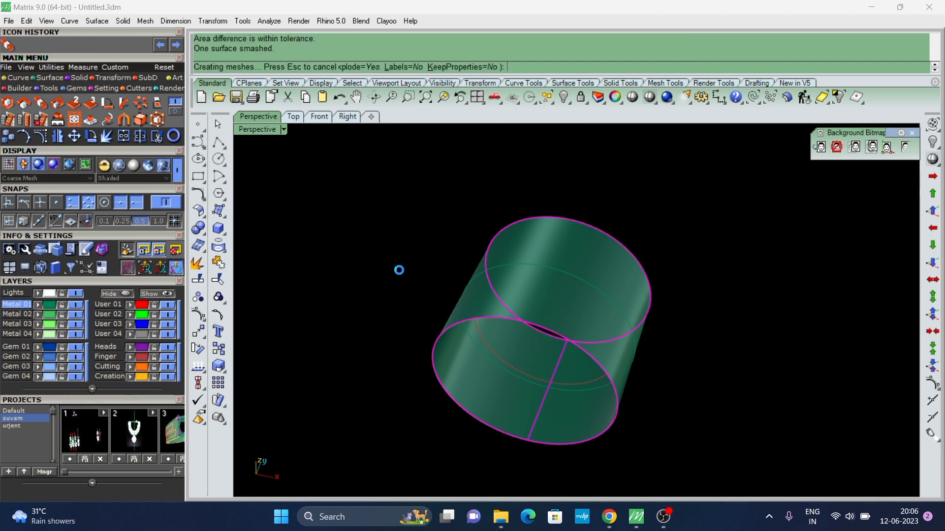
scroll(541, 314, "down", 2)
left_click(674, 342)
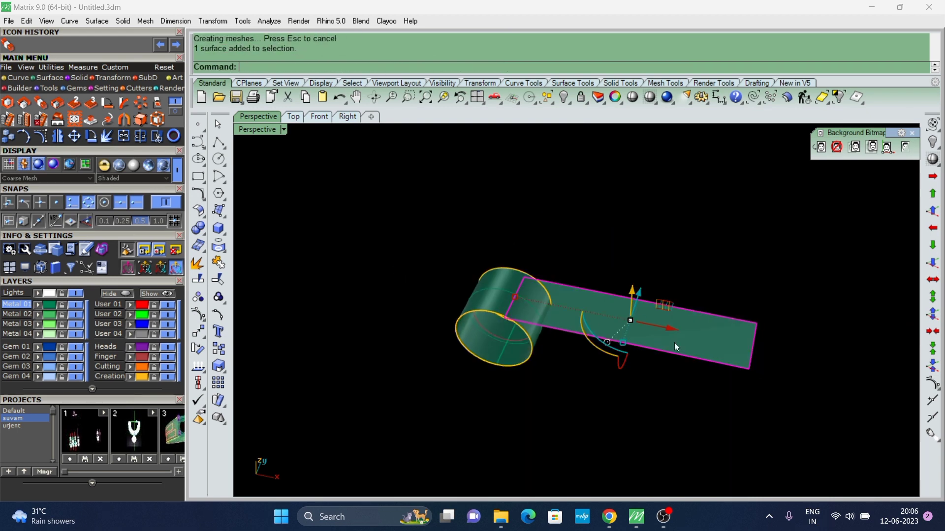
Centre the strip and cylinder on the origin and delete the inner circle curve.
left_click(56, 66)
left_click(174, 102)
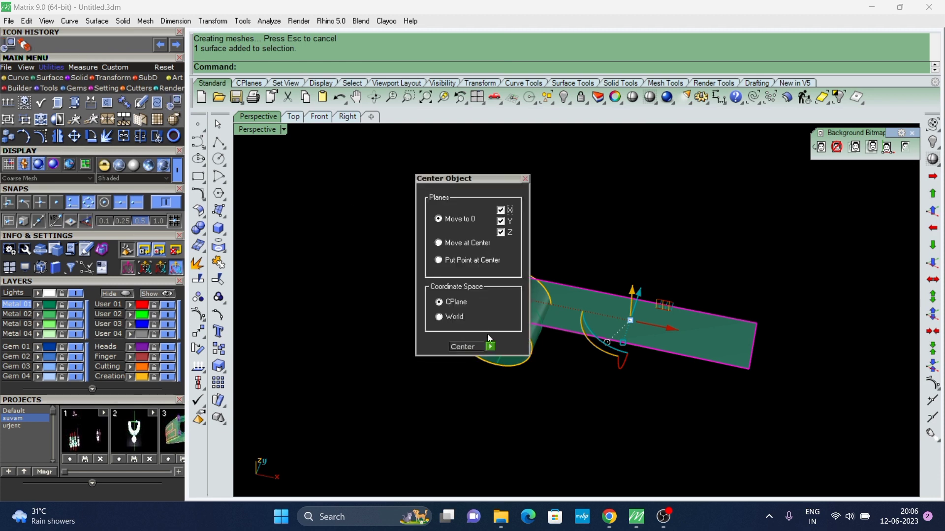
left_click(493, 347)
right_click_drag(364, 249, 405, 258)
scroll(509, 313, "up", 3)
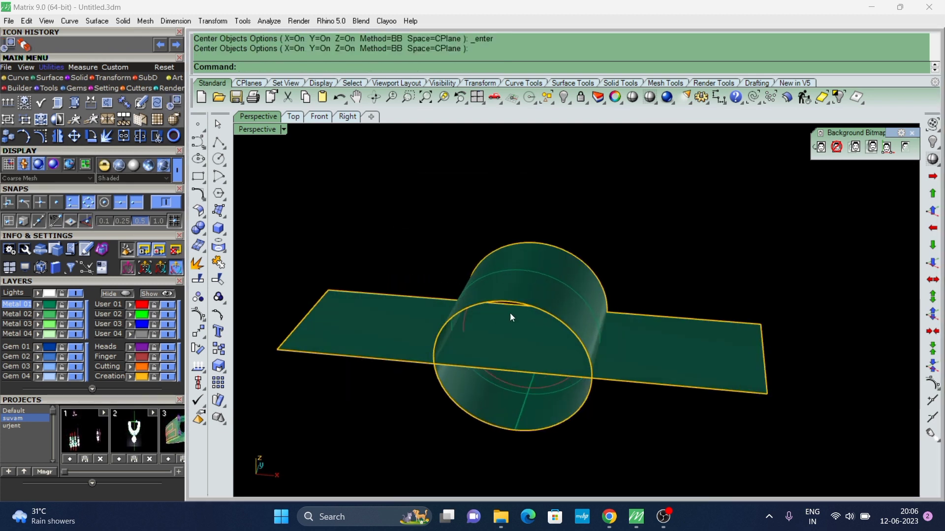
scroll(557, 272, "up", 2)
left_click(557, 270)
type("D")
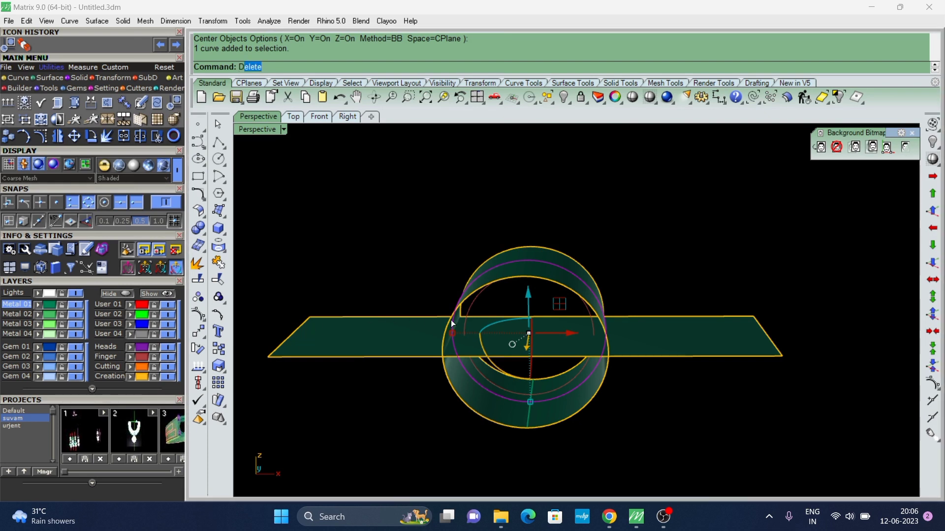
key("Return")
Duplicate the strip's top and bottom edges as curves.
left_click(370, 335)
left_click(519, 259)
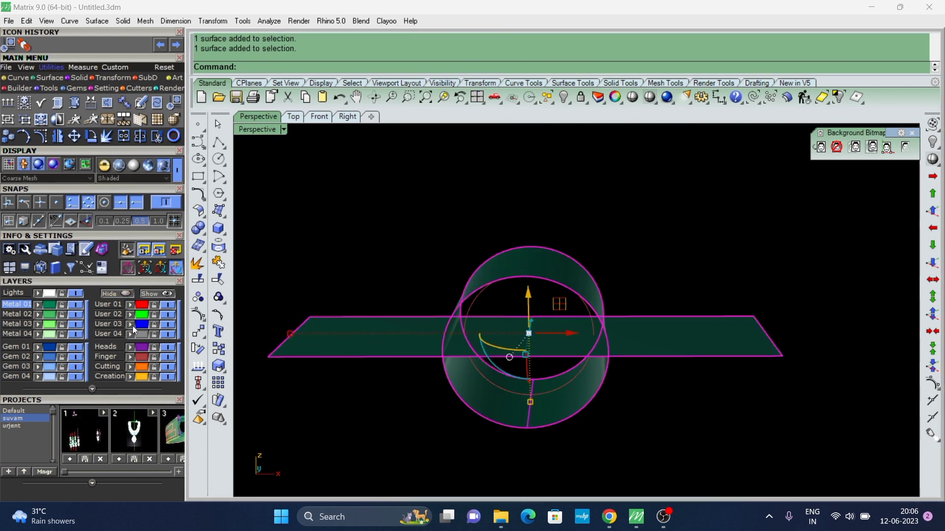
type("e")
key("Return")
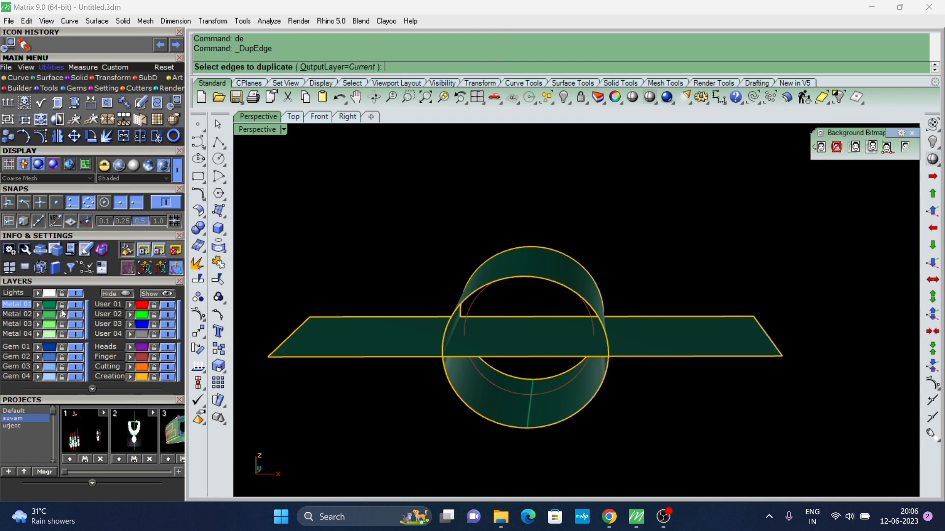
left_click(341, 357)
left_click(364, 316)
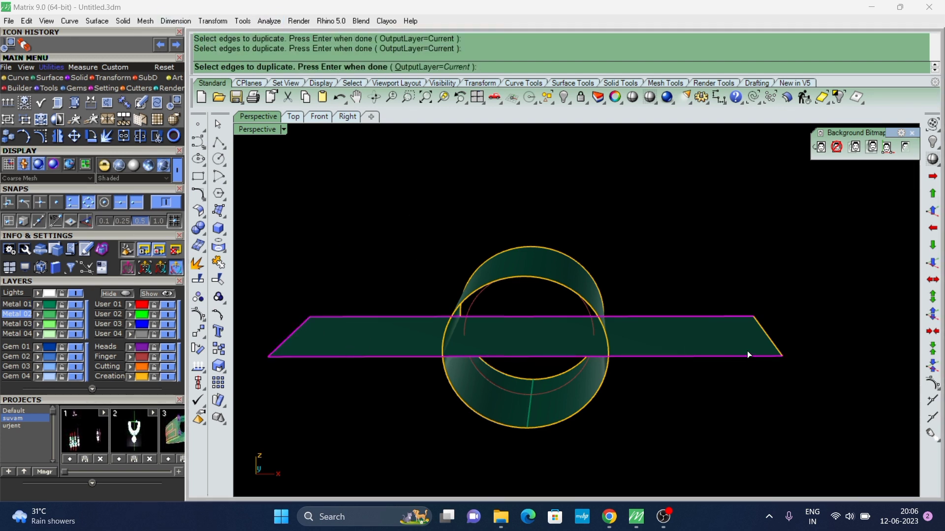
key("Return")
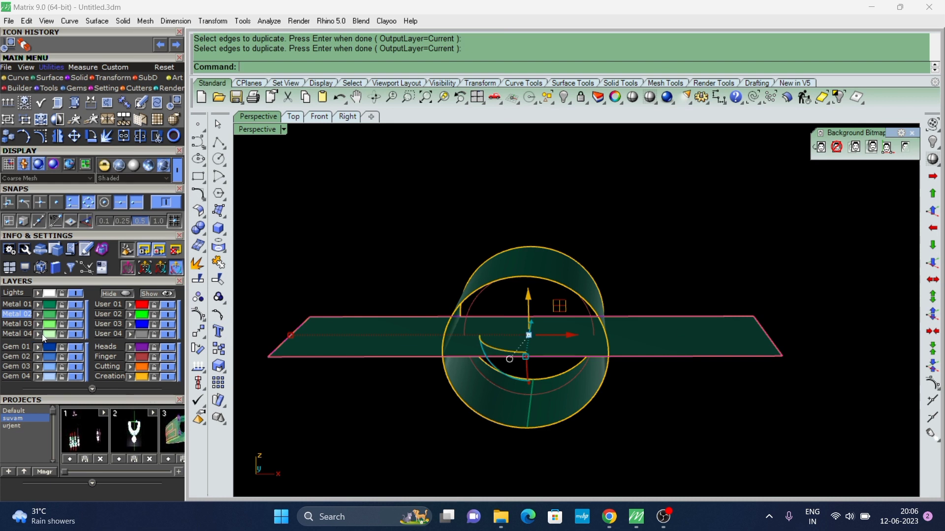
Make Metal 01 current and hide the User 03 and Finger layers.
left_click(331, 255)
left_click(20, 304)
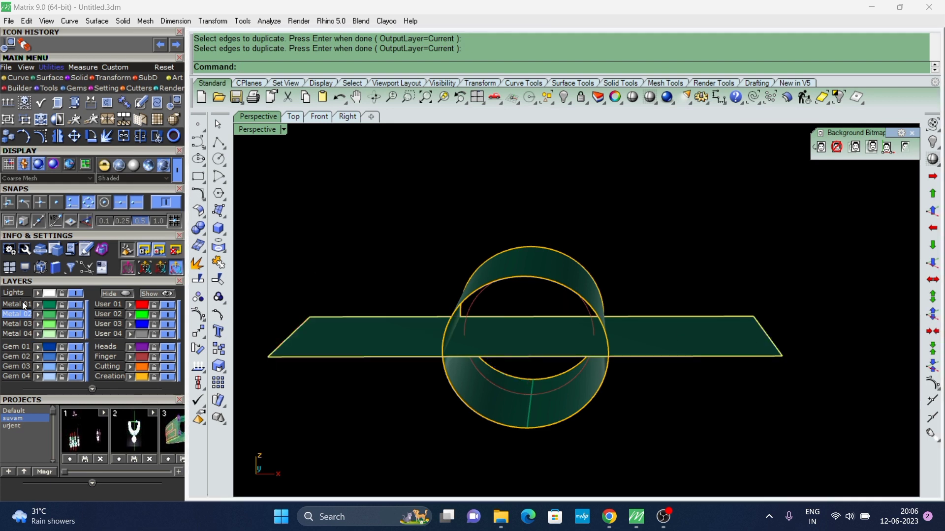
left_click(445, 352)
left_click(510, 288, "shift")
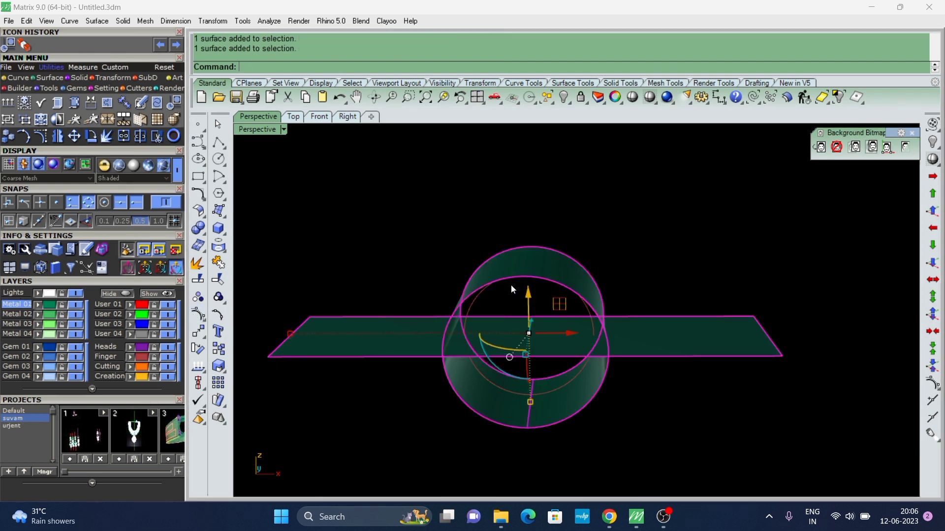
left_click(168, 324)
right_click_drag(536, 211, 541, 299)
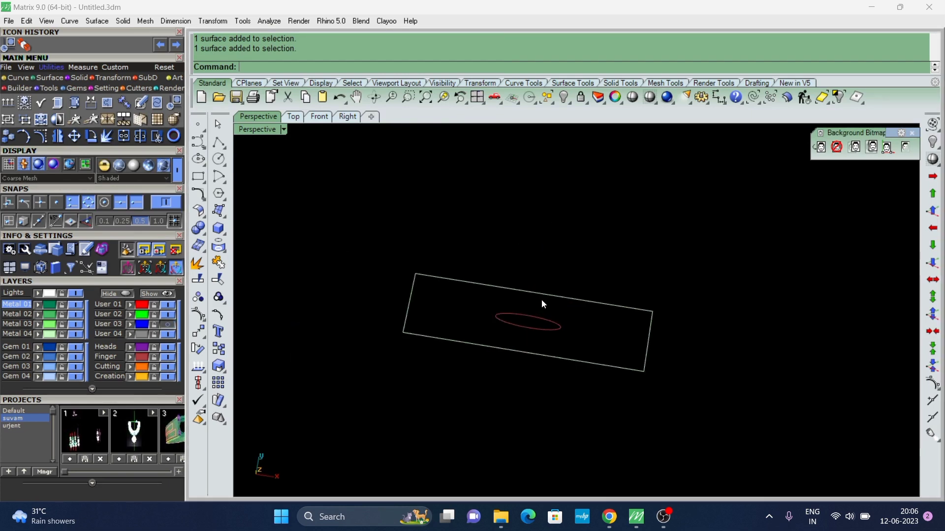
left_click(541, 323)
left_click(168, 357)
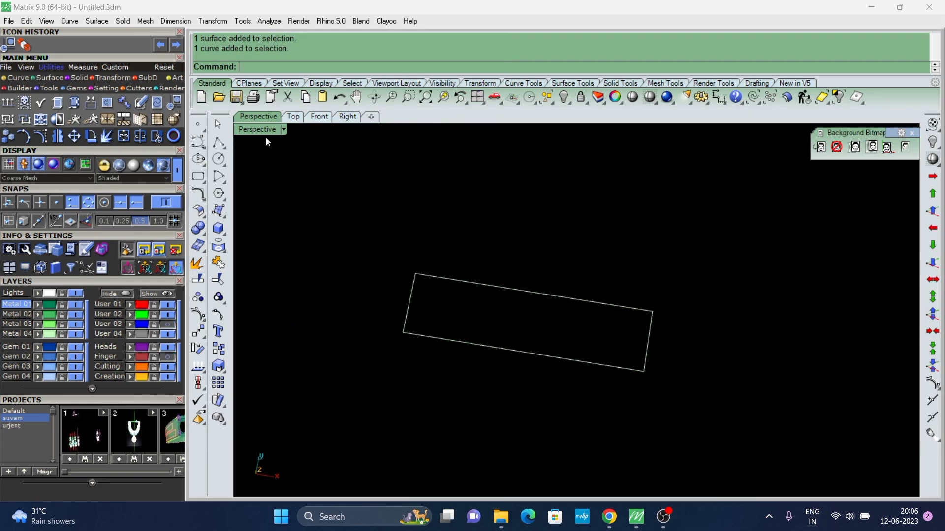
Switch to the Top view and hide the background ring image.
left_click(292, 118)
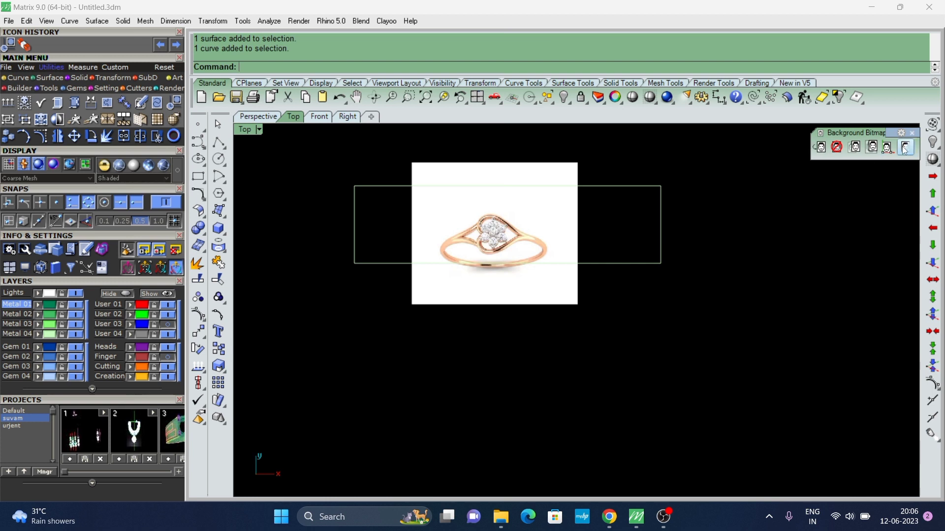
left_click(904, 150)
scroll(478, 266, "up", 2)
scroll(463, 218, "down", 2)
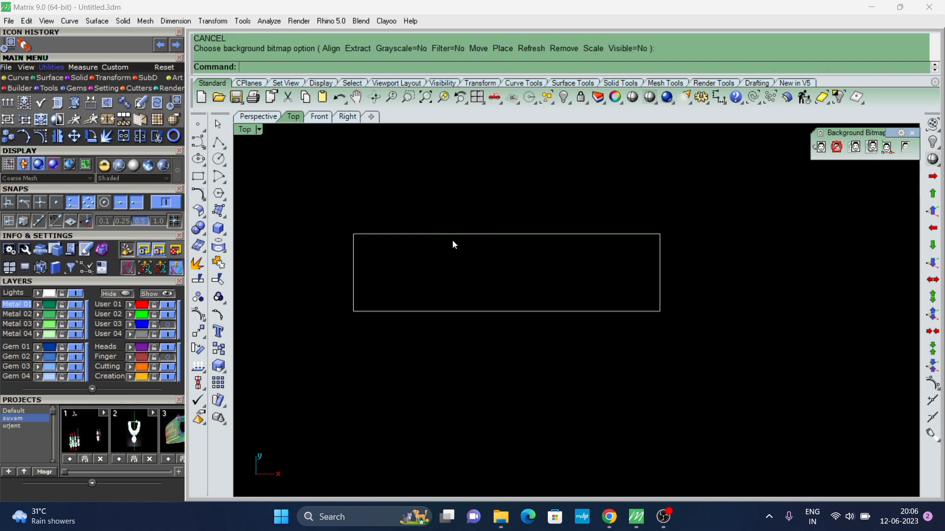
Draw a line from the origin to the rectangle's left-edge midpoint.
type("line")
key("Return")
type("0")
key("Return")
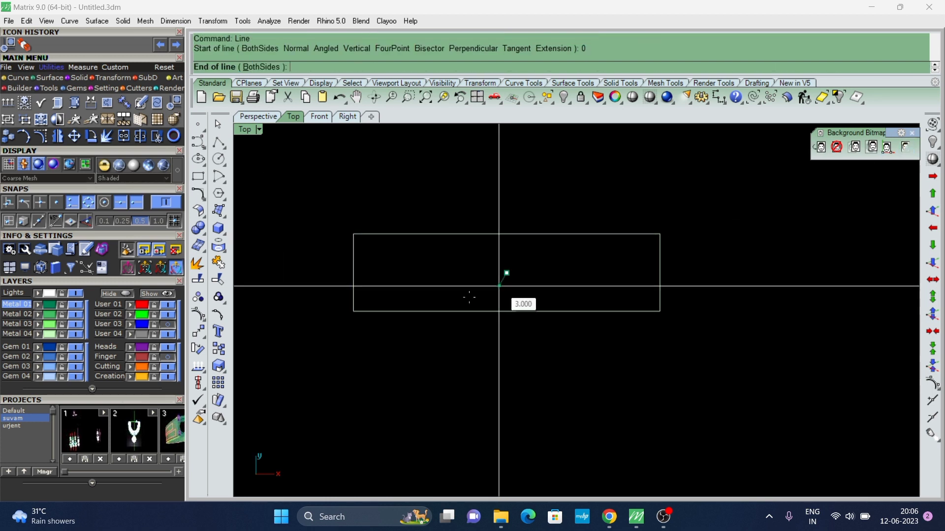
left_click(347, 272)
scroll(412, 274, "up", 1)
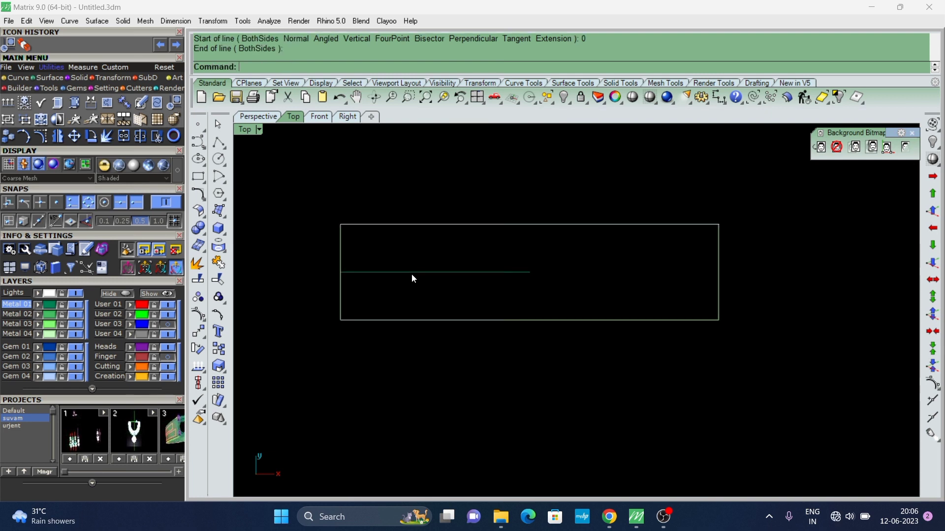
scroll(443, 281, "up", 1)
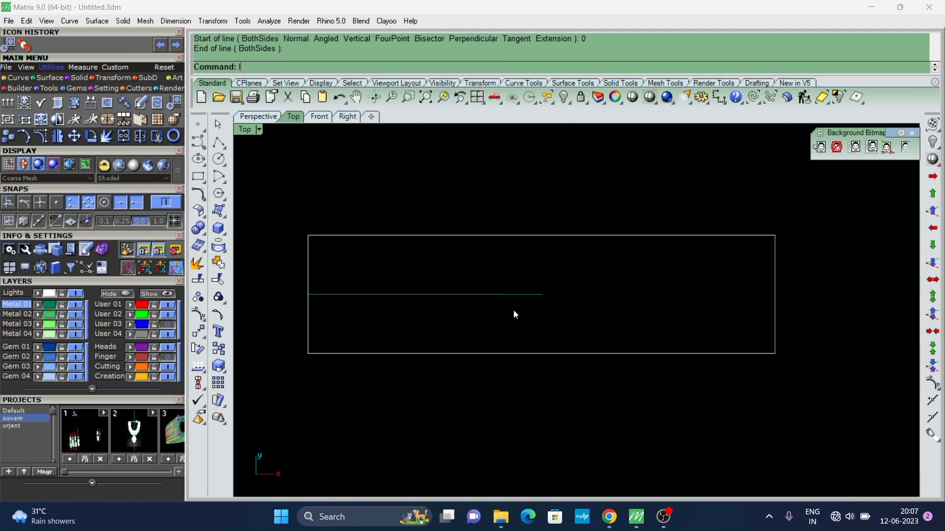
Draw a BothSides vertical centre line spanning the rectangle's full height.
key("Return")
left_click(541, 295)
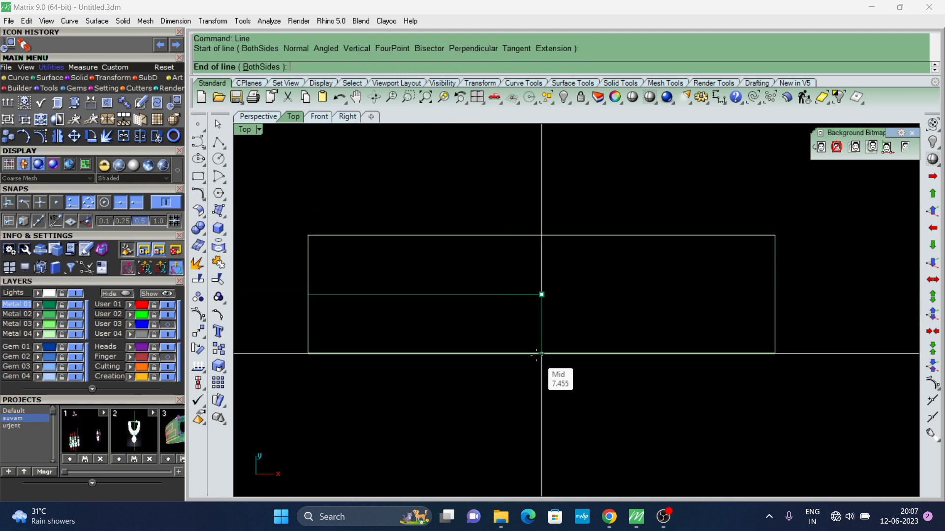
type("b")
key("Return")
left_click(541, 353)
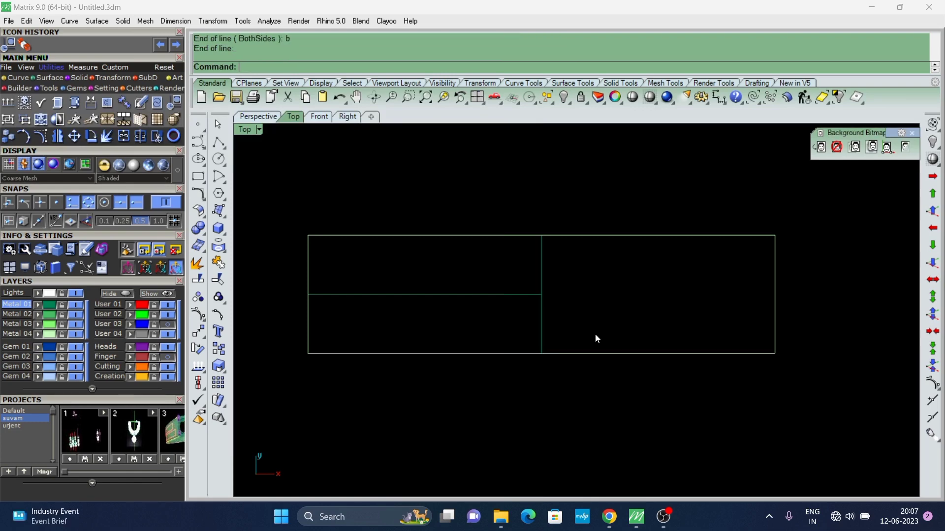
Show then hide the background ring image, and window-select all six guide curves.
left_click(905, 147)
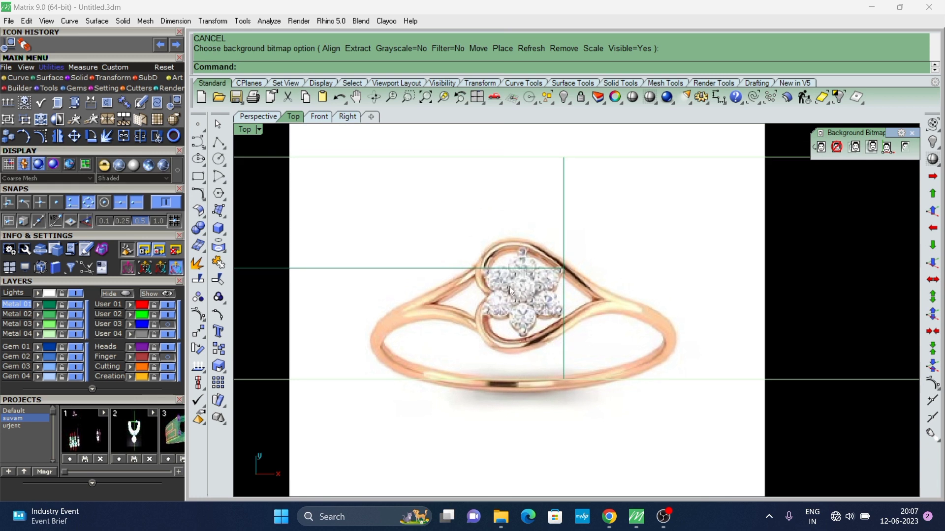
scroll(512, 287, "down", 3)
scroll(520, 284, "up", 2)
scroll(520, 285, "down", 4)
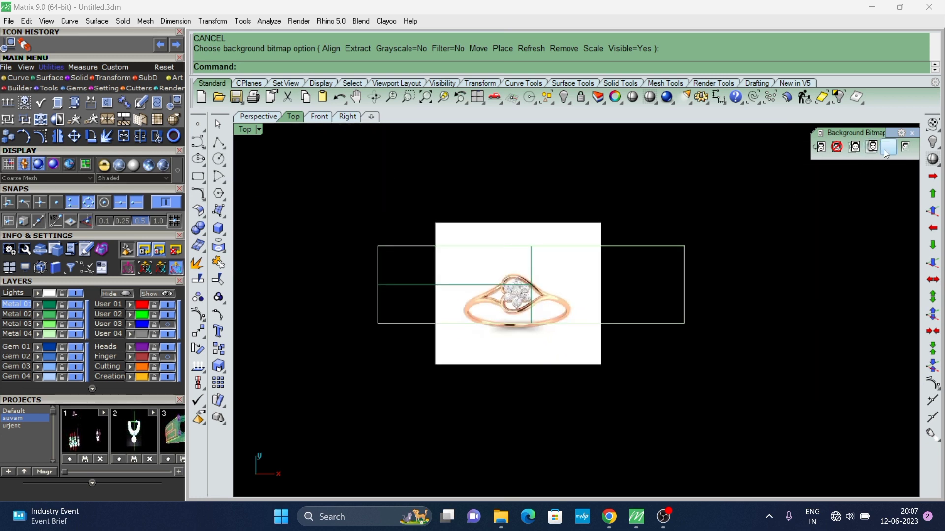
left_click(906, 150)
left_click_drag(683, 270, 408, 368)
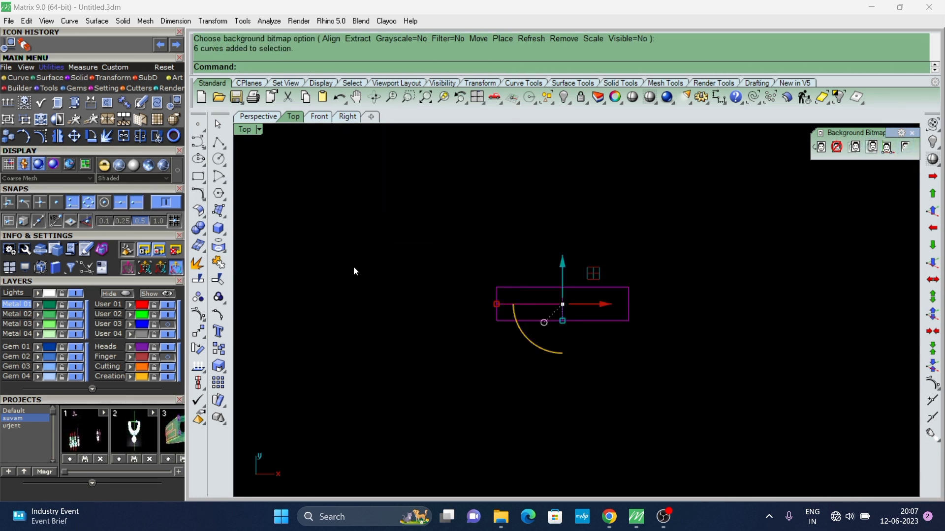
Hide the six selected curves and draw a new base circle.
type("Hide")
key("Return")
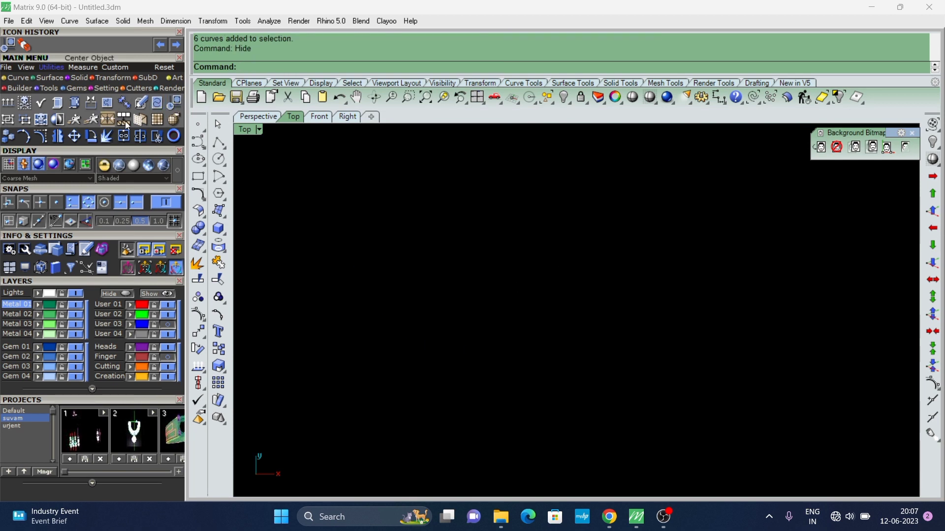
left_click(218, 159)
left_click(578, 330)
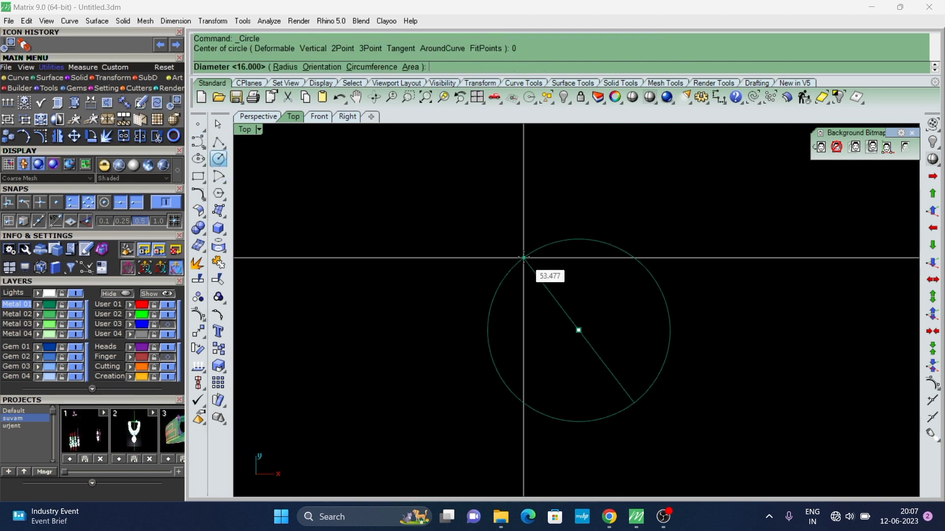
type("1.6")
key("Return")
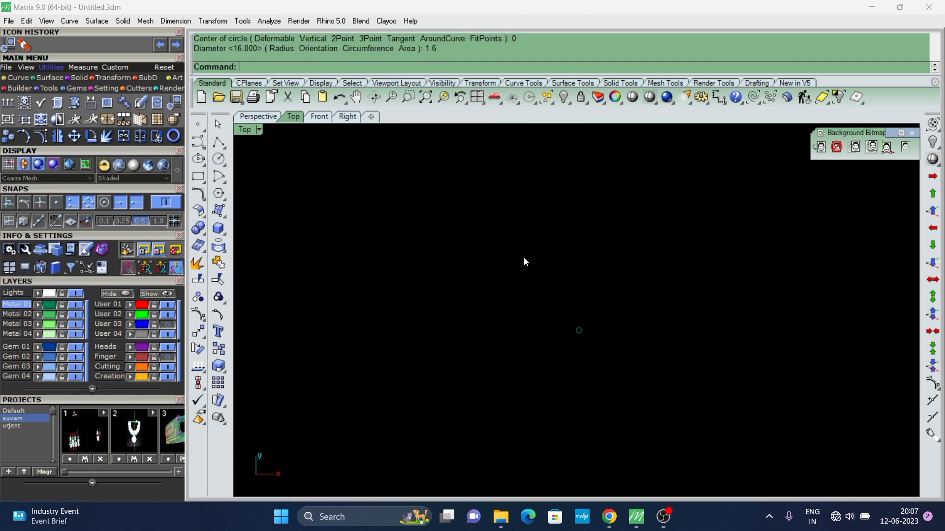
Make a first inward offset copy of the new circle.
scroll(556, 320, "up", 4)
scroll(575, 315, "up", 6)
scroll(567, 266, "up", 5)
left_click(523, 272)
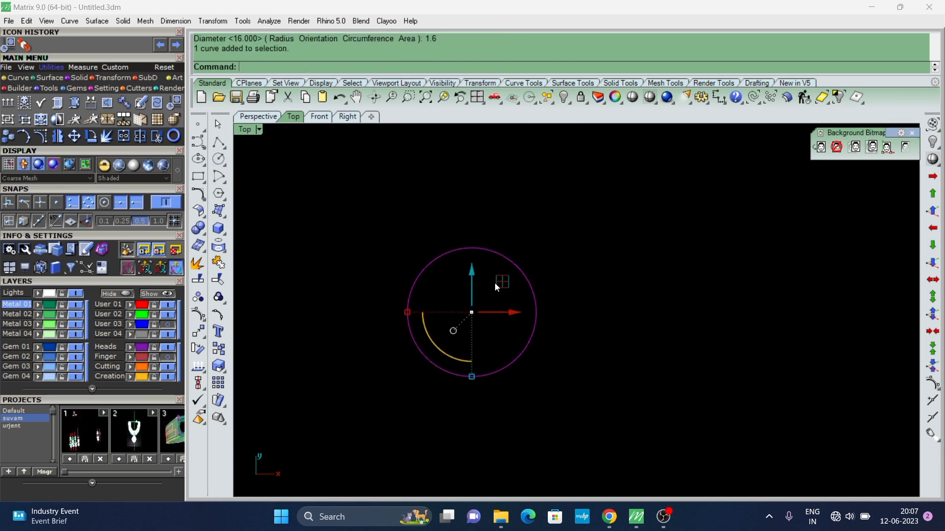
type("o")
key("Return")
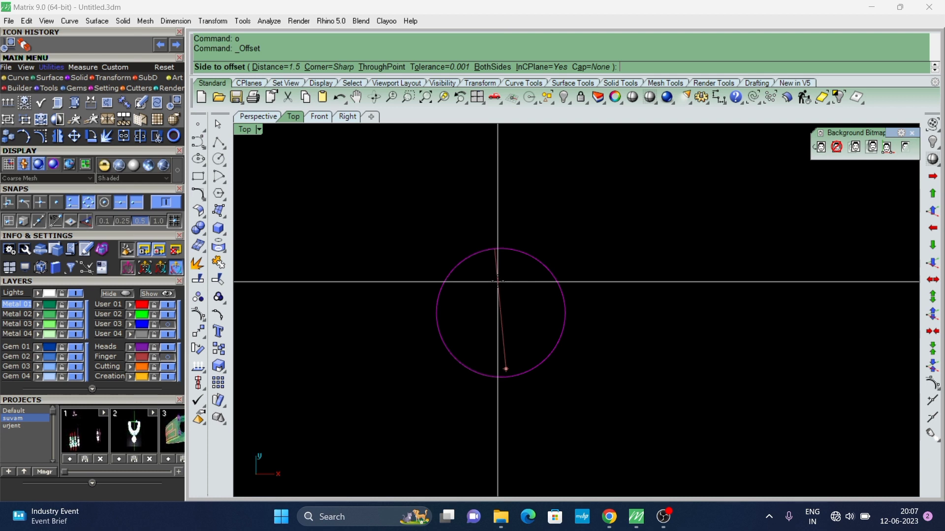
type("5")
key("Return")
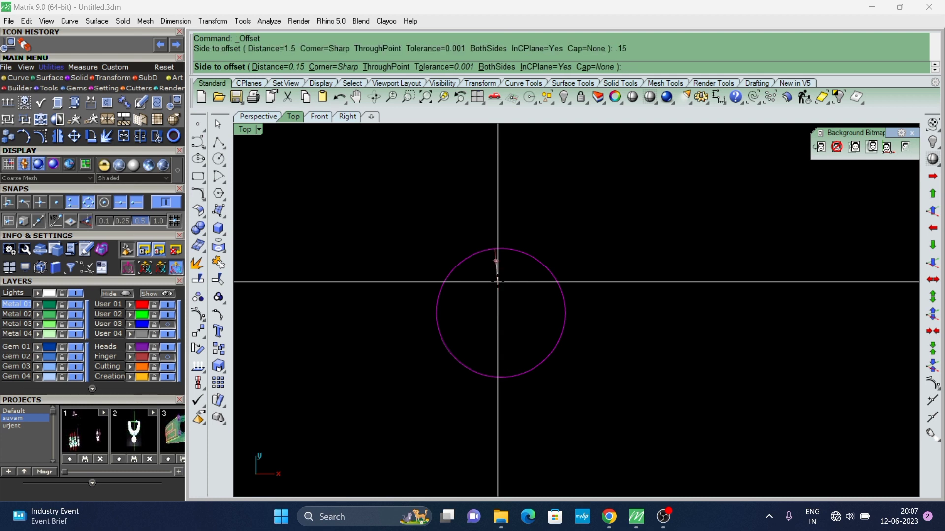
left_click(497, 281)
Add a second offset circle at 0.05.
type("o")
key("Return")
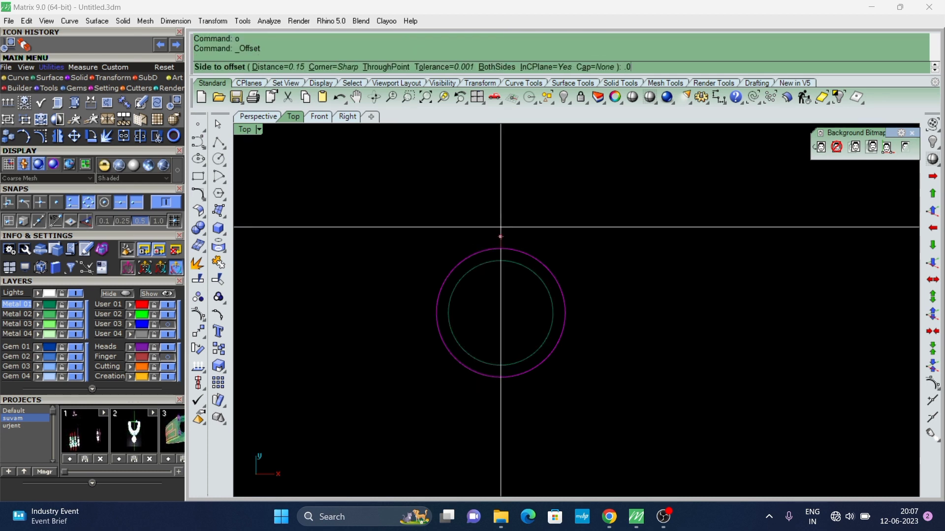
key("Return")
left_click(500, 236)
scroll(490, 249, "up", 3)
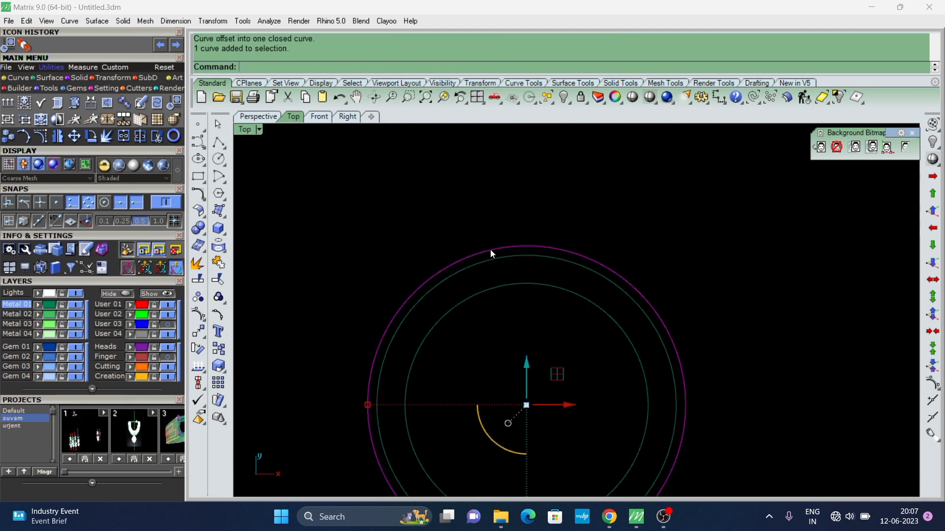
scroll(490, 249, "down", 2)
Add a 0.4 offset circle and window-select all four concentric circles.
type("o")
key("Return")
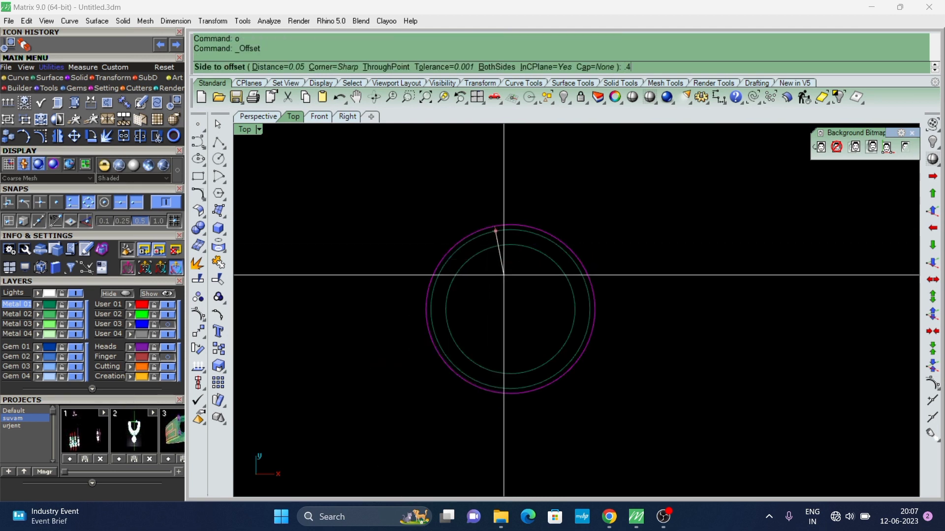
key("Return")
left_click(503, 273)
scroll(462, 254, "down", 2)
scroll(494, 260, "down", 3)
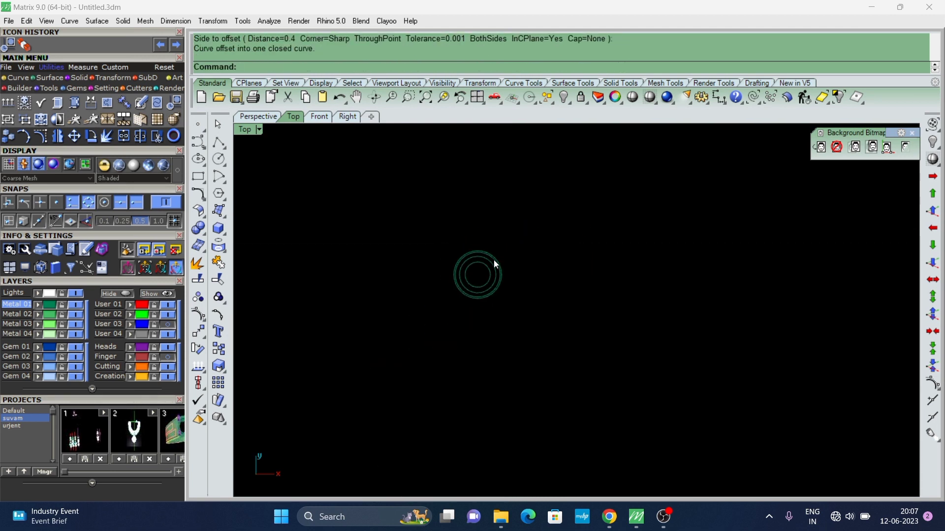
right_click_drag(494, 259, 530, 286)
left_click_drag(409, 228, 536, 361)
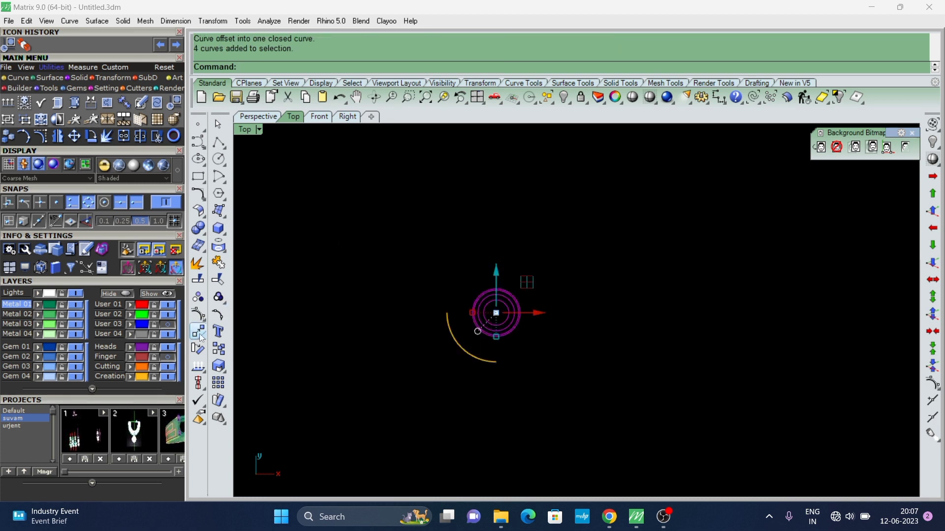
Copy the circle set from 0 to just above the original.
left_click(217, 349)
type("0")
key("Return")
scroll(498, 241, "up", 2)
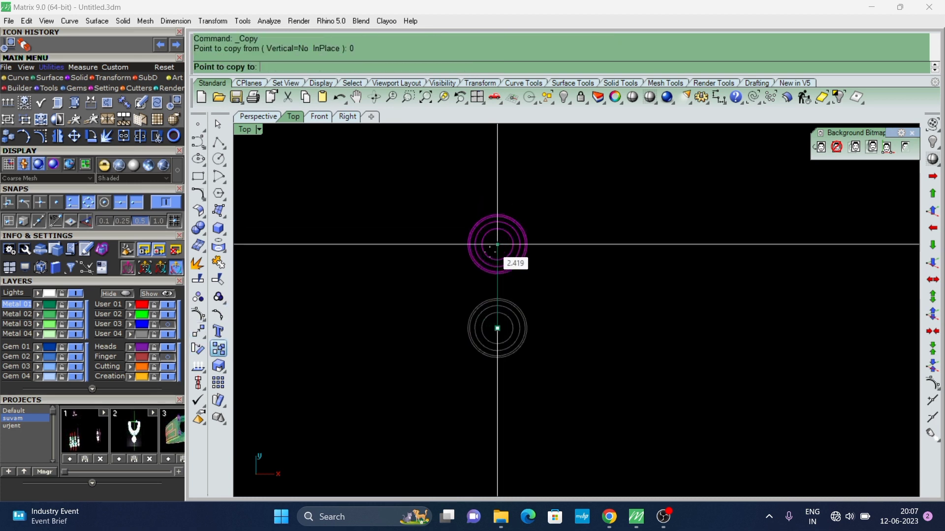
scroll(495, 266, "up", 3)
scroll(490, 284, "up", 2)
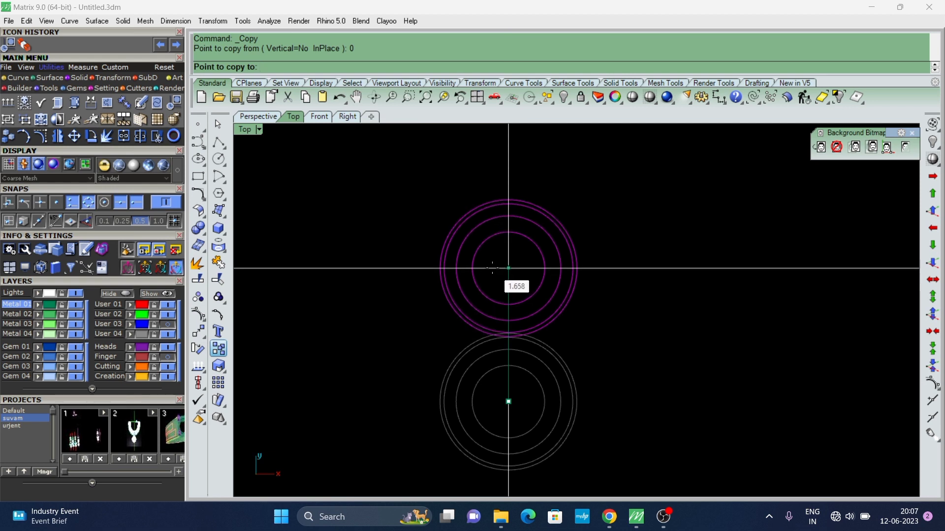
left_click(492, 268)
key("Return")
scroll(502, 276, "down", 3)
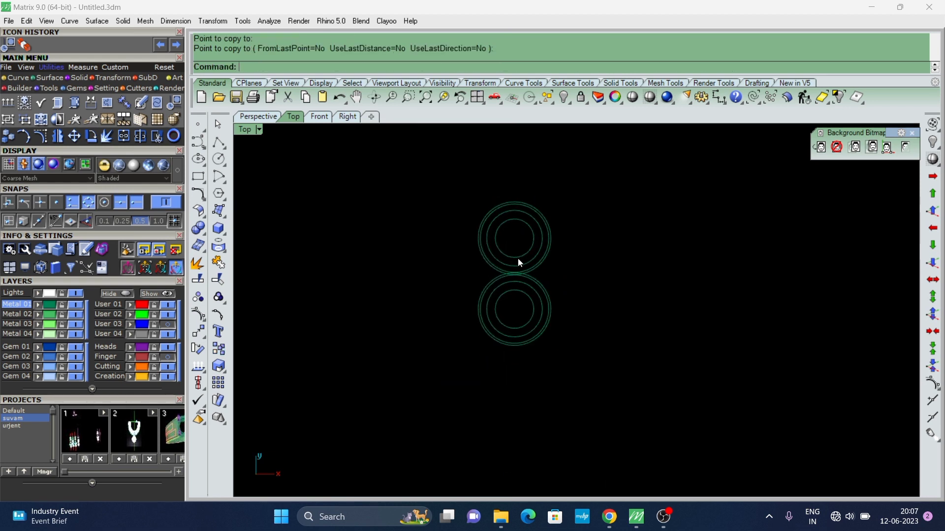
scroll(518, 262, "down", 2)
Group the upper circle set with g.
left_click_drag(600, 206, 456, 243)
type("g")
key("Return")
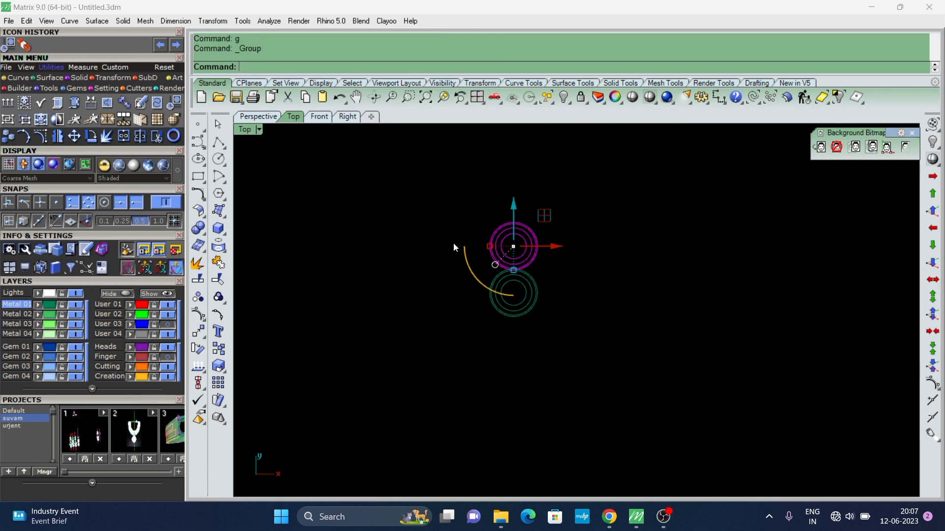
key("Escape")
Polar-array the grouped set around the origin with 6 items.
left_click(113, 79)
left_click(140, 103)
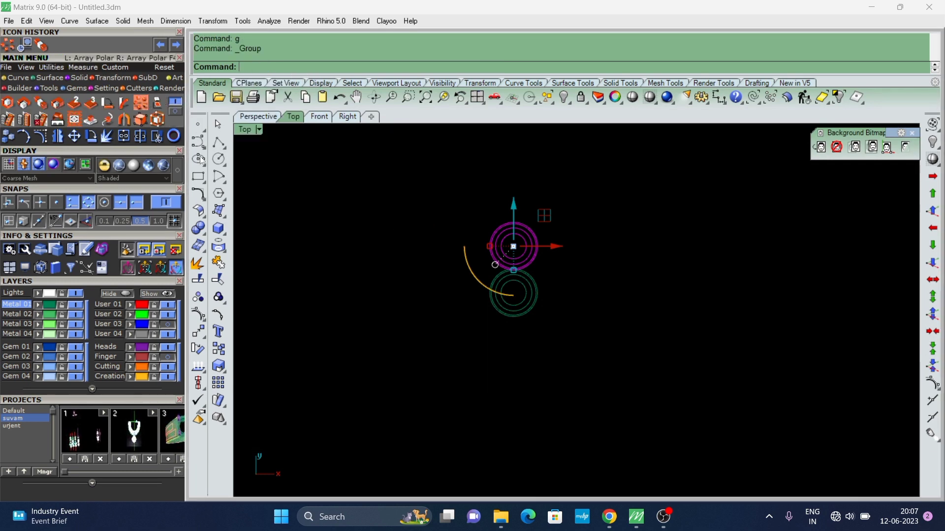
type("0")
key("Return")
type("6")
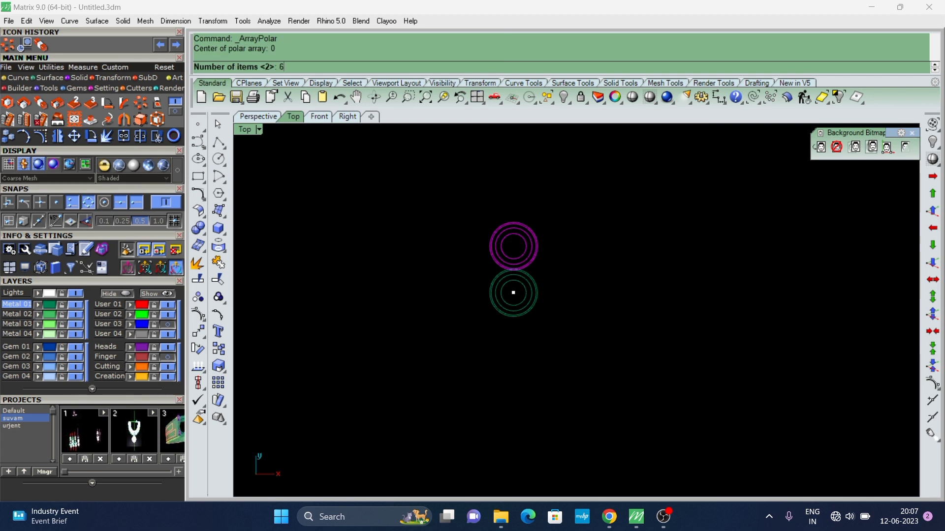
key("Return")
key("Return")
key("Return")
scroll(448, 256, "up", 3)
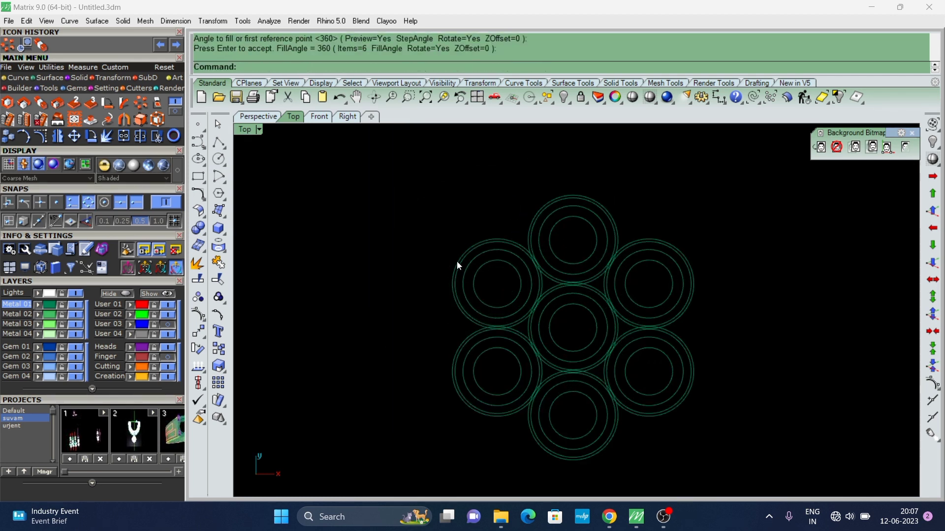
Draw a three-point circle in the gap between the ring sets.
left_click(224, 167)
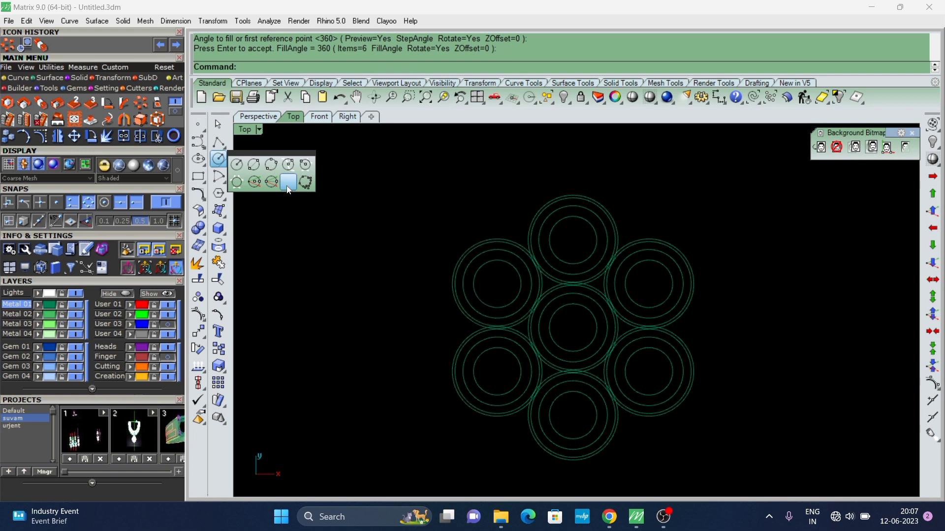
left_click(271, 166)
scroll(521, 283, "up", 1)
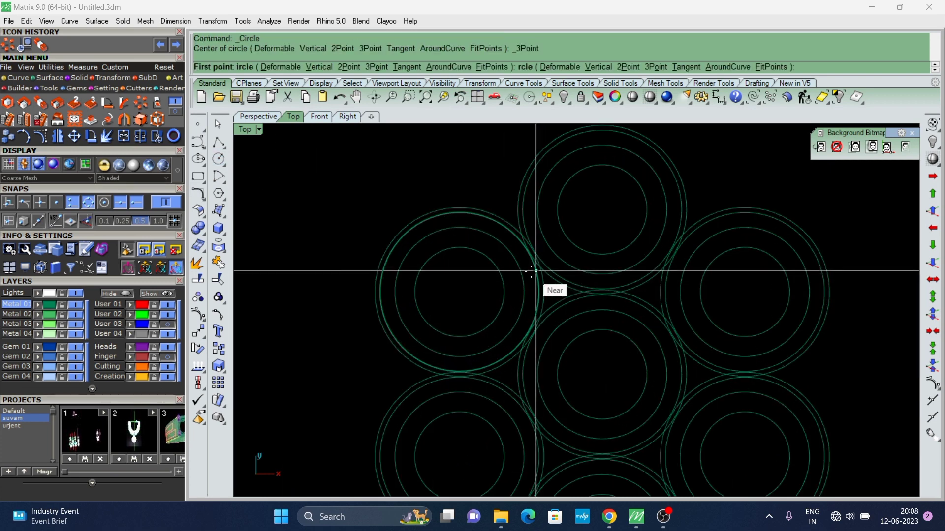
scroll(521, 281, "up", 1)
left_click(520, 280)
left_click(574, 262)
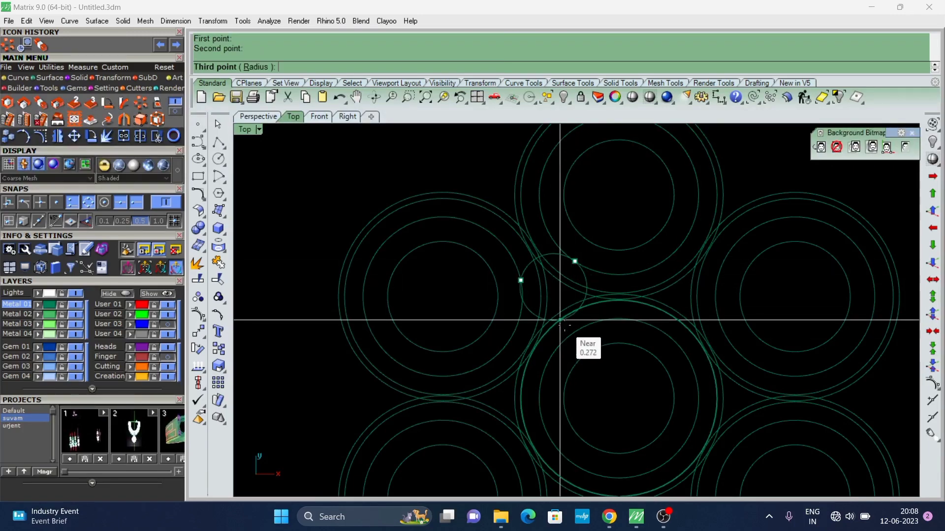
left_click(571, 334)
left_click(554, 260)
scroll(462, 261, "down", 2)
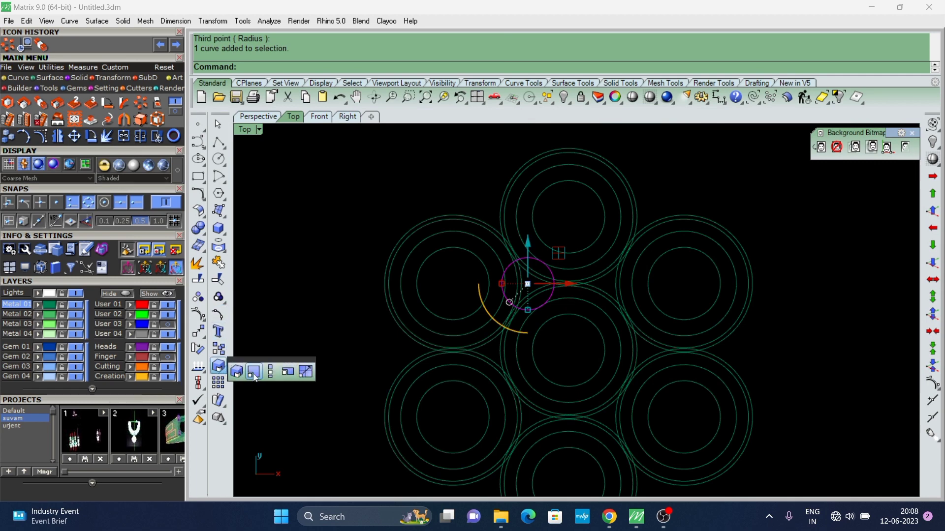
Scale2D the small circle down from its centre using reference points.
left_click(255, 372)
scroll(525, 296, "up", 4)
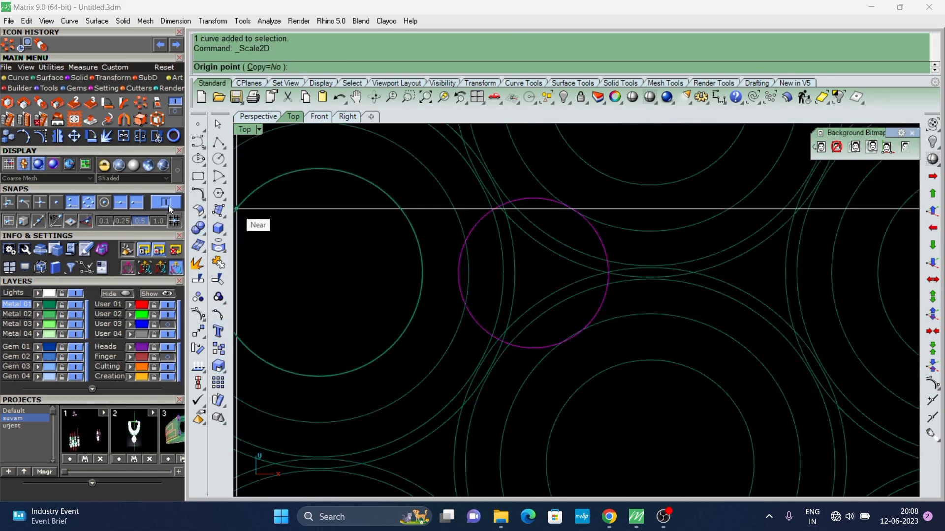
left_click(534, 274)
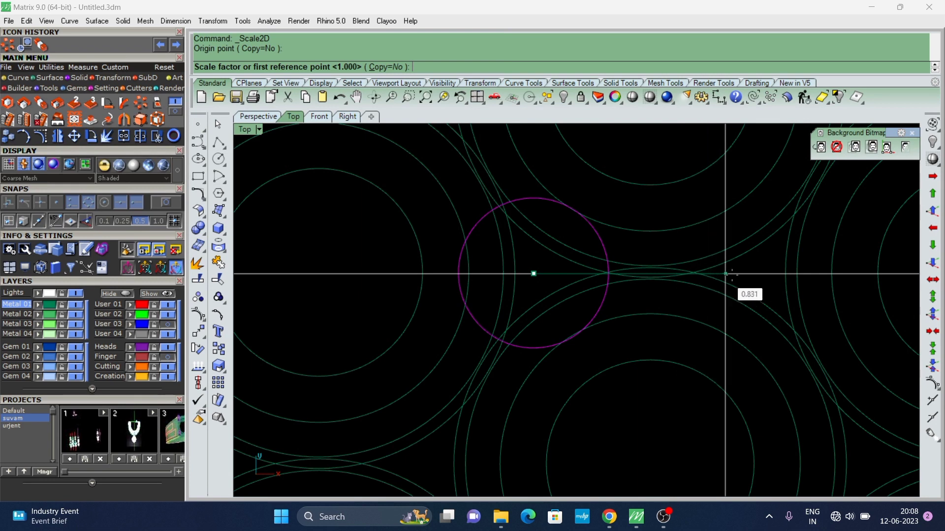
left_click(761, 273)
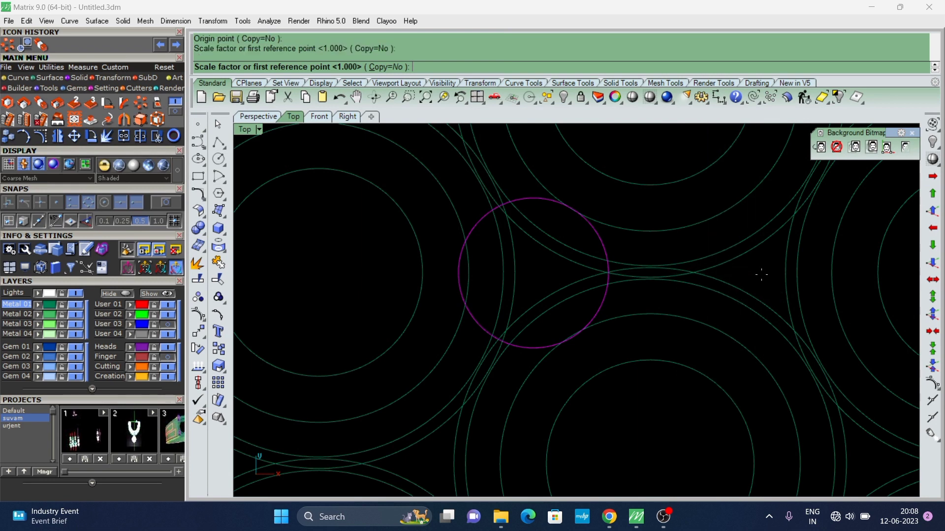
left_click(733, 281)
Scale the small circle again to 0.876 so it fits between the rings.
left_click(577, 274)
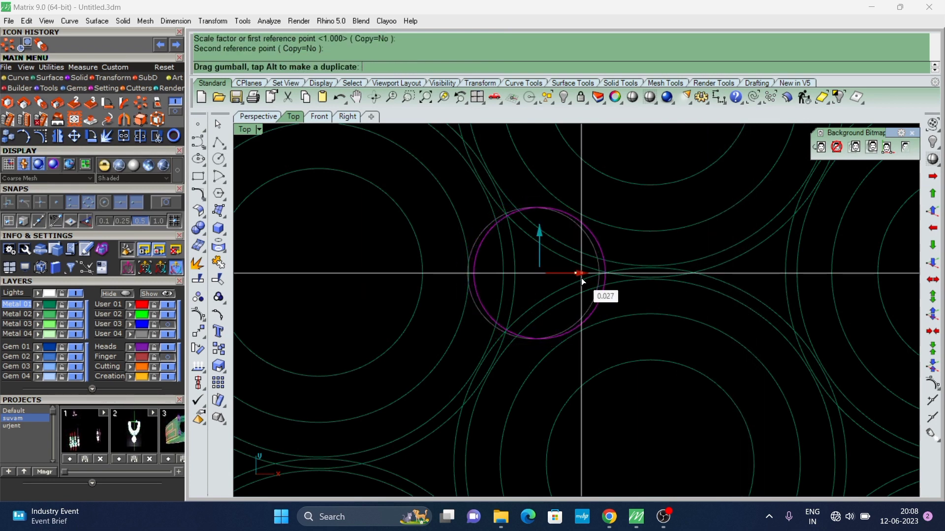
key("Return")
scroll(550, 283, "up", 2)
left_click(533, 269)
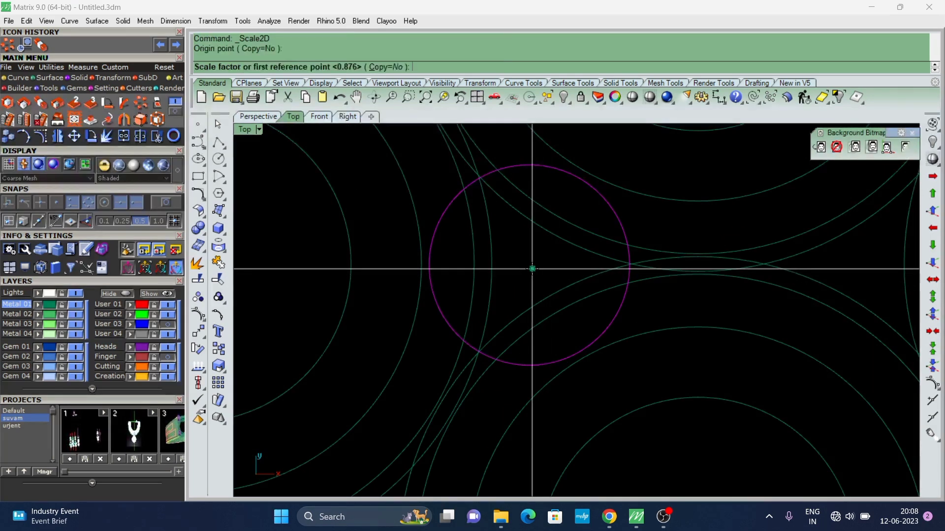
left_click(666, 274)
left_click(674, 275)
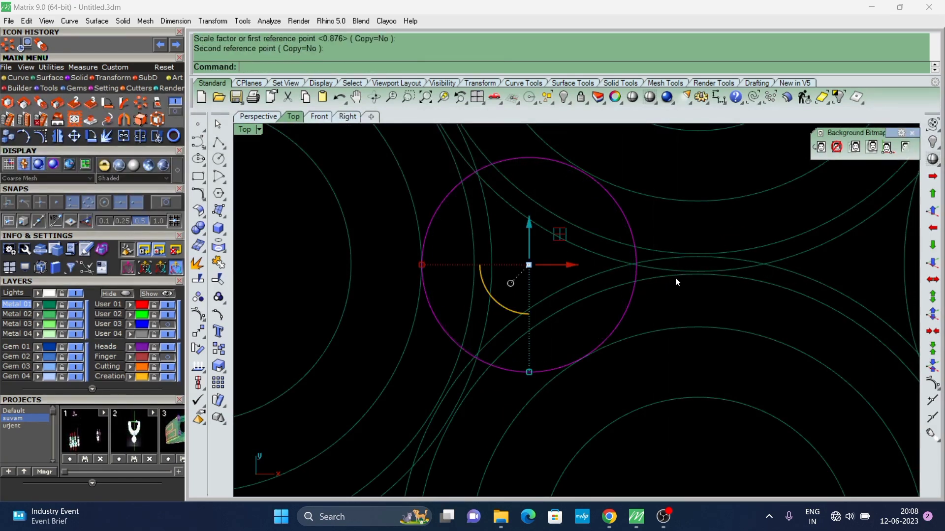
scroll(675, 277, "down", 2)
scroll(668, 229, "down", 2)
left_click(668, 229)
scroll(542, 240, "down", 2)
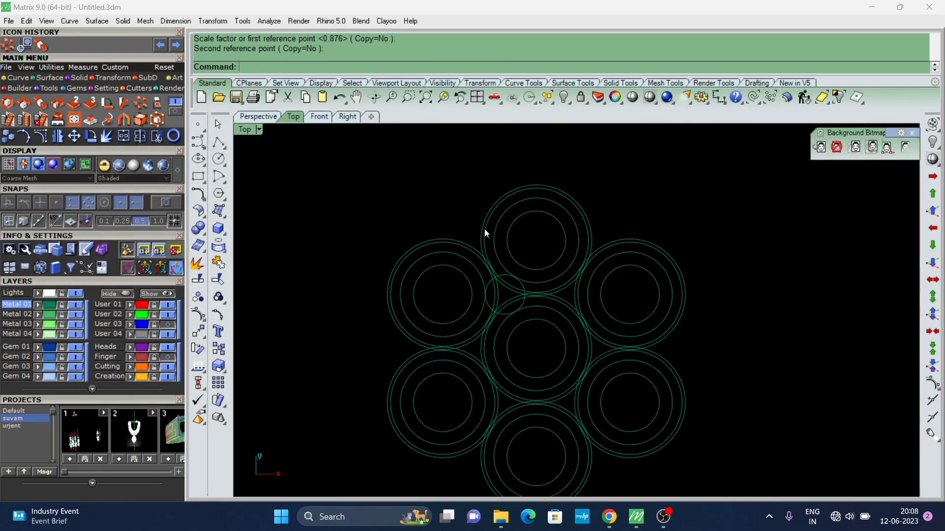
scroll(486, 233, "down", 1)
Start a diameter circle at the top ring's top quadrant point.
left_click(223, 162)
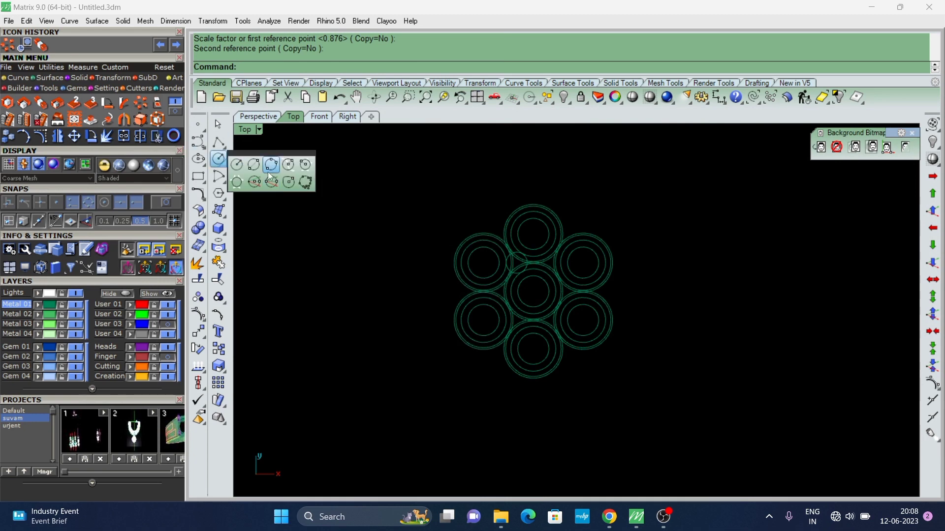
left_click(256, 168)
scroll(482, 204, "up", 3)
scroll(577, 230, "up", 3)
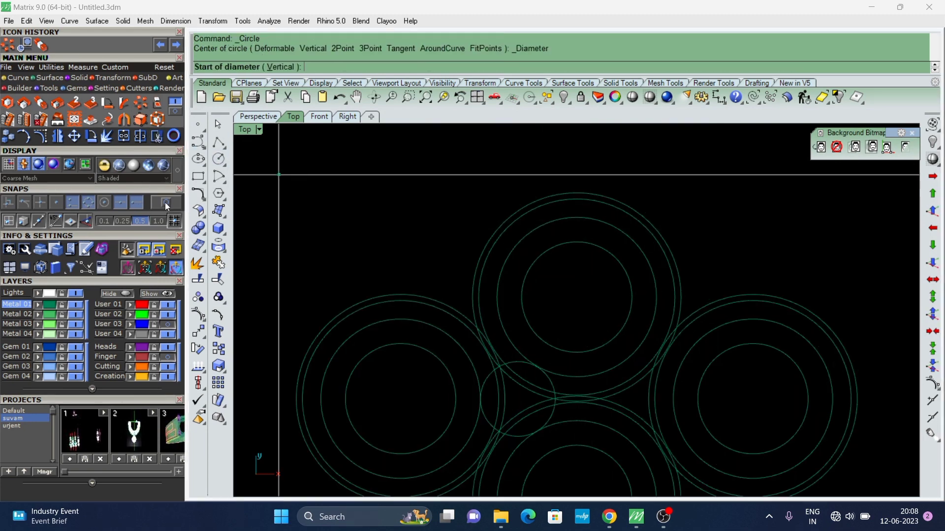
left_click(576, 217)
scroll(575, 197, "down", 2)
scroll(566, 189, "up", 1)
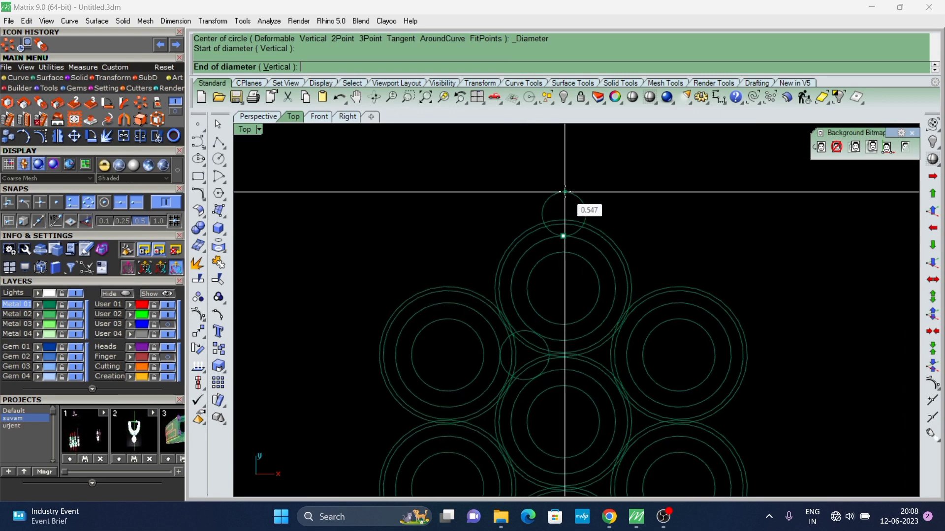
type("6")
Finish the 0.6 circle, undo the settings' polar array, and switch to four-viewport layout.
key("Return")
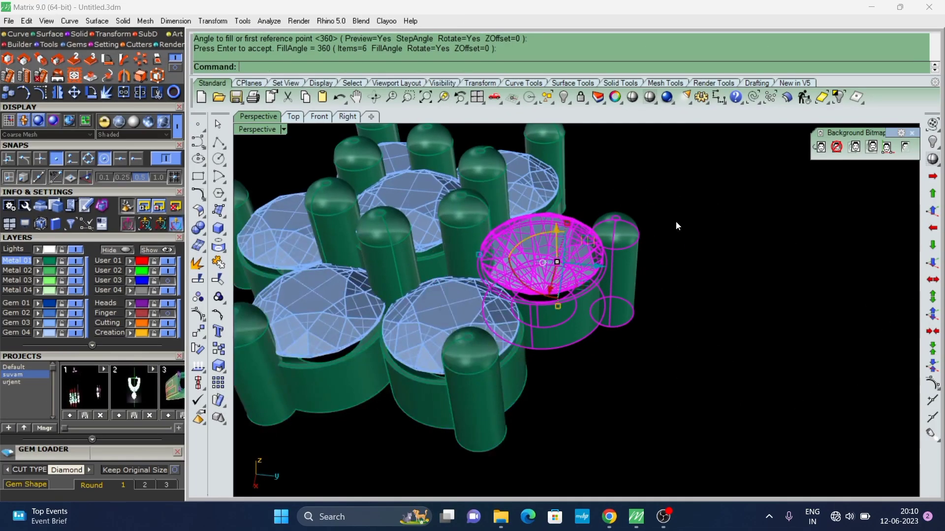
key("ctrl+z")
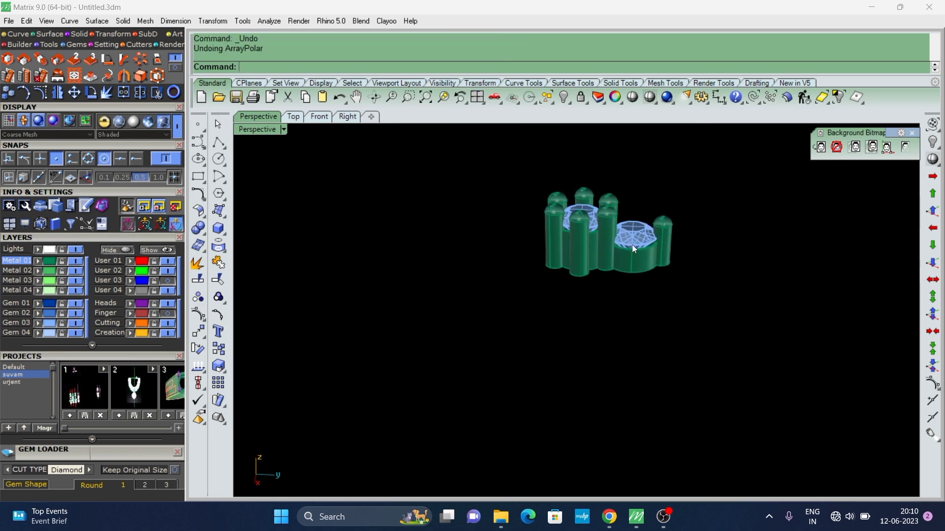
scroll(632, 244, "up", 3)
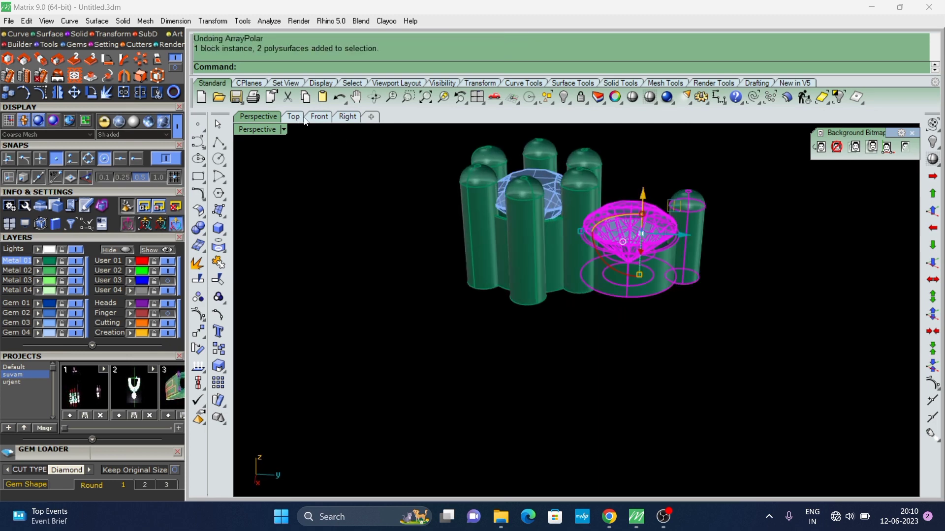
double_click(257, 129)
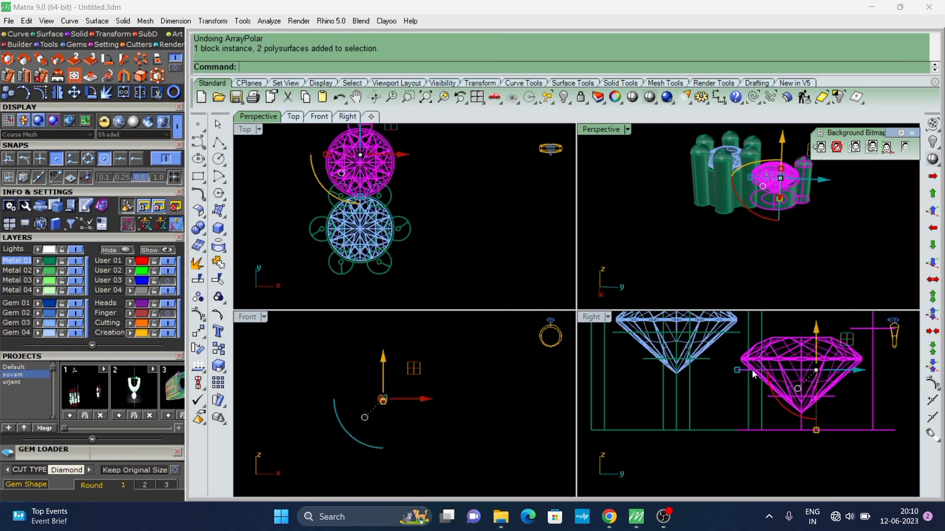
double_click(590, 318)
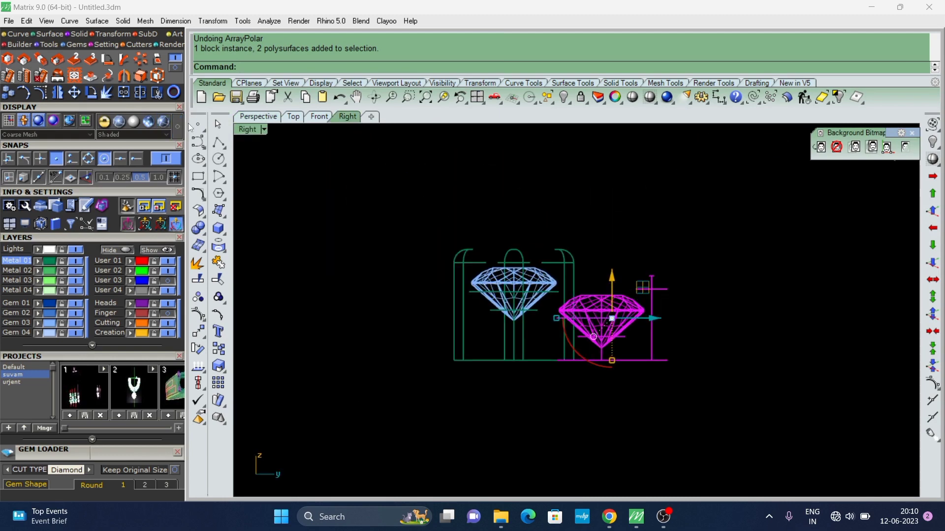
Shade the Right view, then tilt and lower the gem and prongs slightly.
left_click(162, 127)
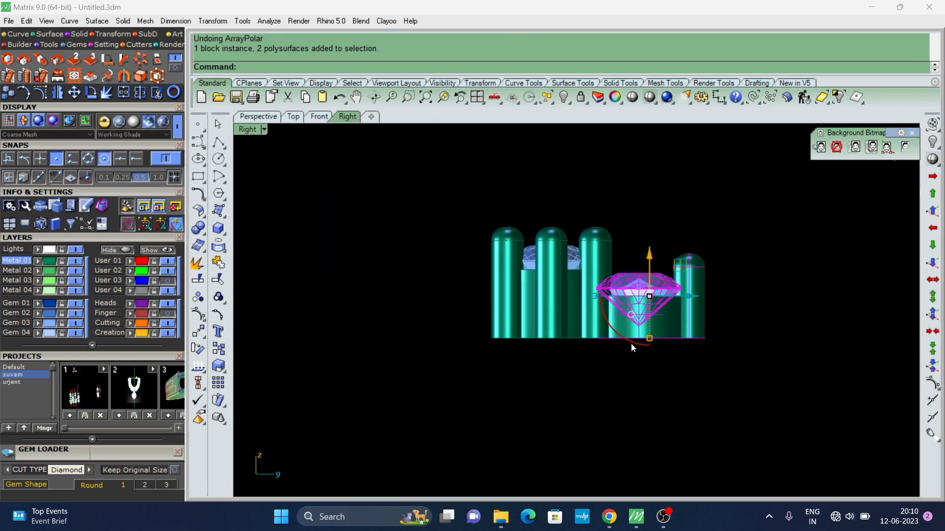
left_click_drag(632, 348, 622, 354)
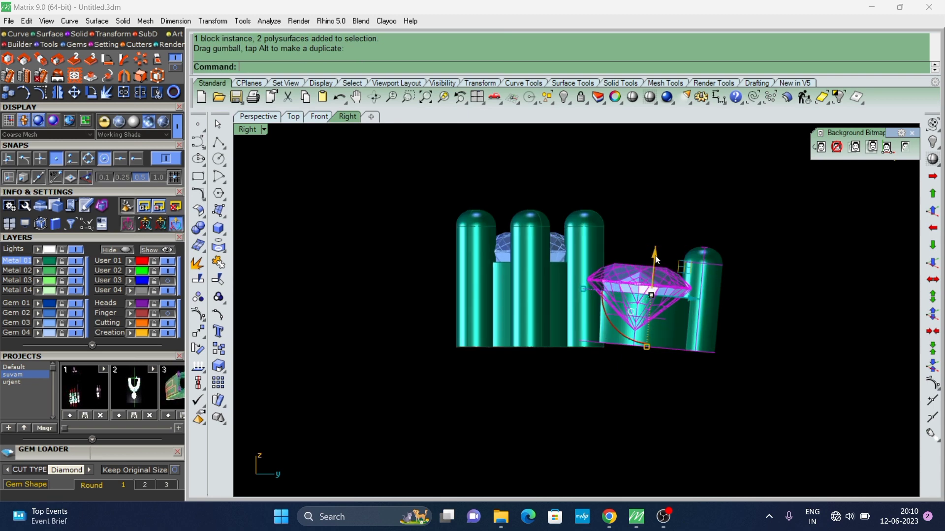
left_click_drag(656, 259, 657, 273)
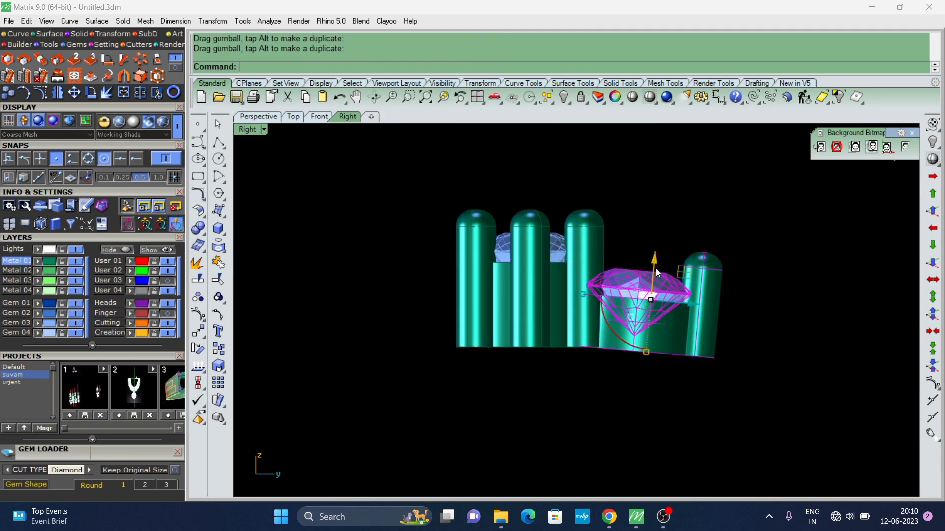
Polar-array the gem setting around the origin with 6 copies in Top view.
left_click(293, 117)
scroll(518, 305, "down", 2)
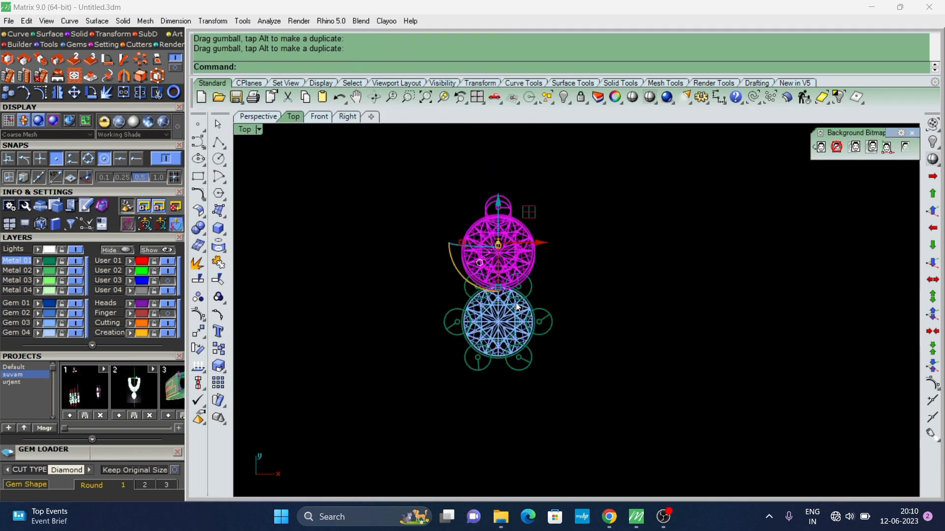
left_click(140, 92)
type("0")
key("Return")
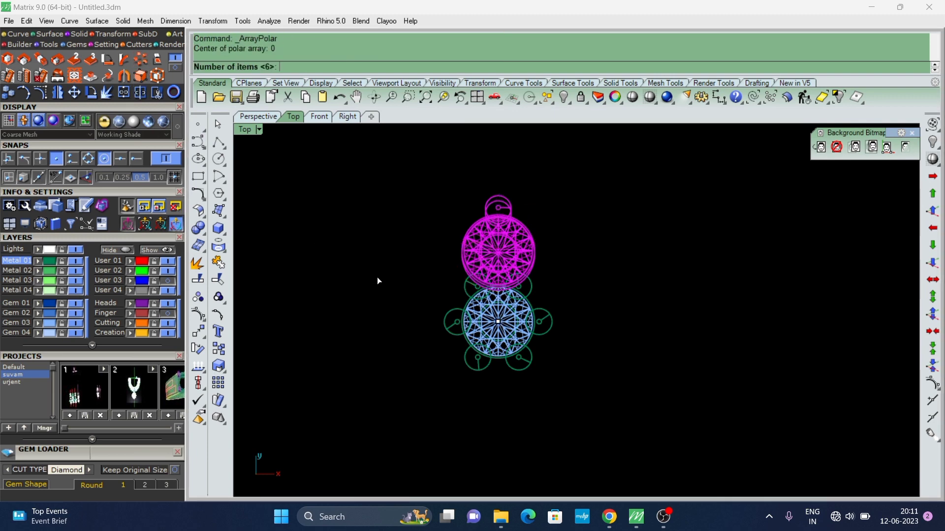
key("Return")
key("Return")
key("Escape")
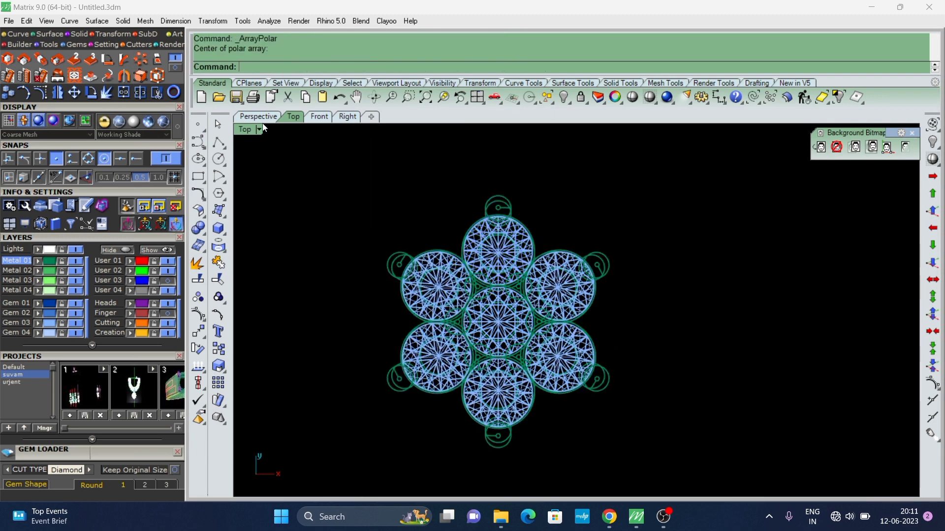
Select all gems and prongs and group them into one cluster.
left_click(258, 117)
right_click_drag(498, 230, 418, 372)
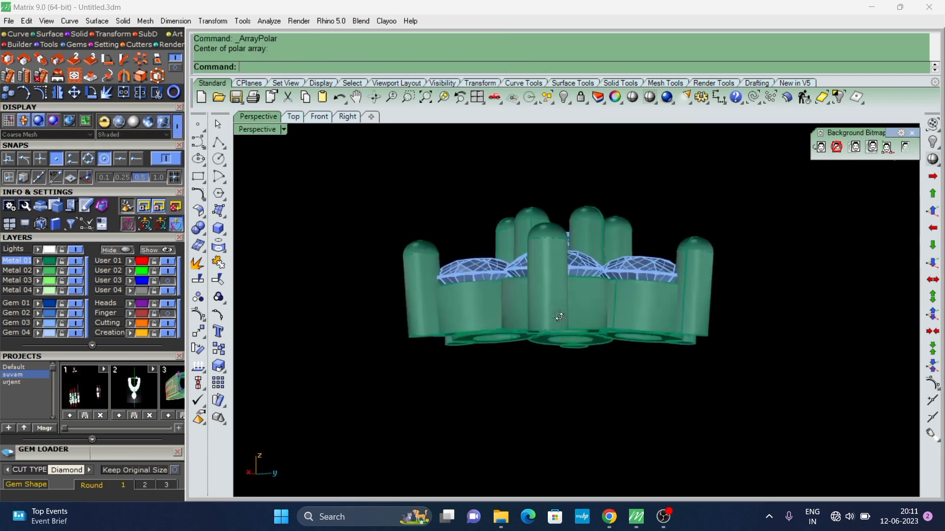
key("ctrl+a")
key("ctrl+F1")
type("g")
key("Return")
key("Escape")
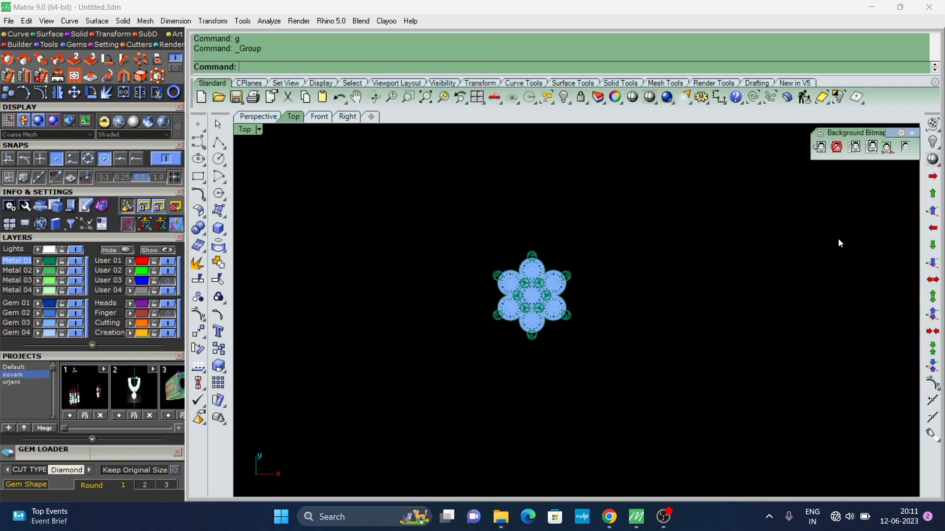
Show the ring reference photo and delete the stray curve on the right.
left_click(905, 146)
scroll(558, 267, "up", 3)
scroll(559, 267, "down", 2)
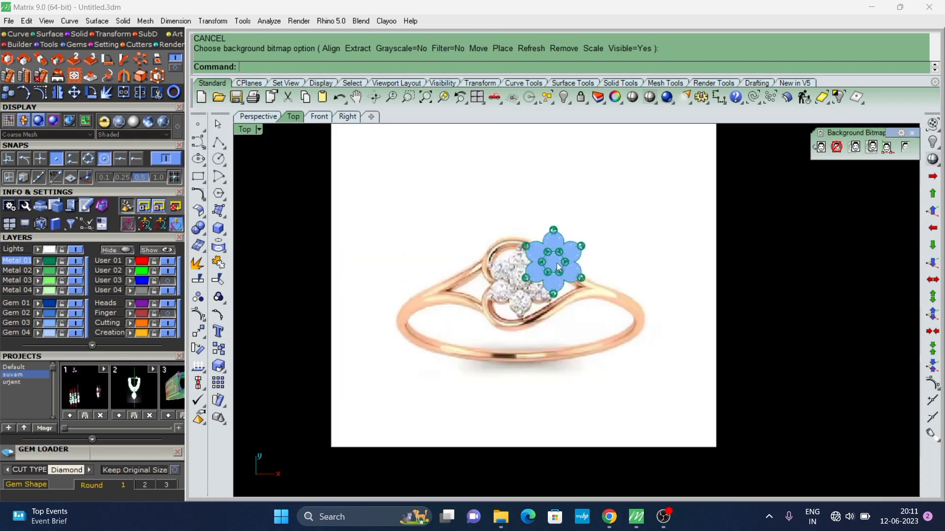
scroll(520, 272, "down", 2)
left_click(699, 258)
key("Delete")
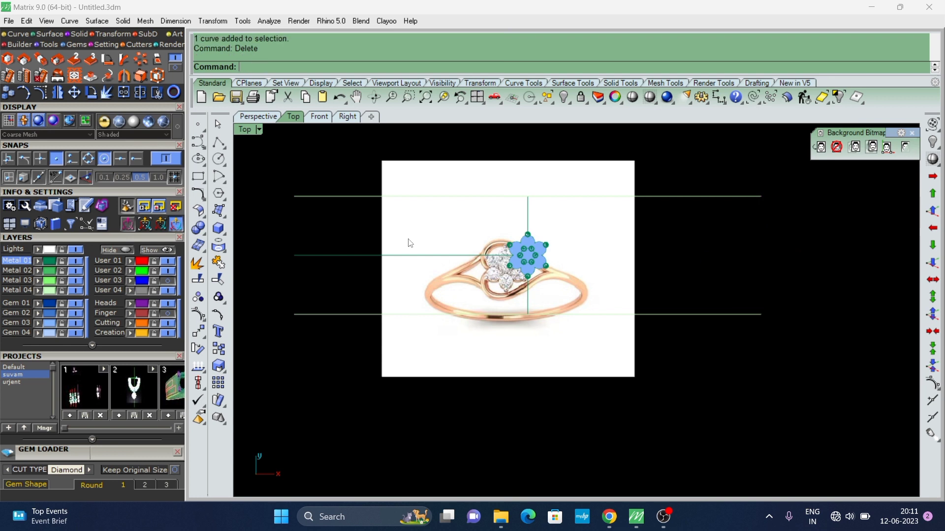
Draw a 0.75 (1.5/2) BothSides guide line on the left and mirror it across Y.
left_click(223, 149)
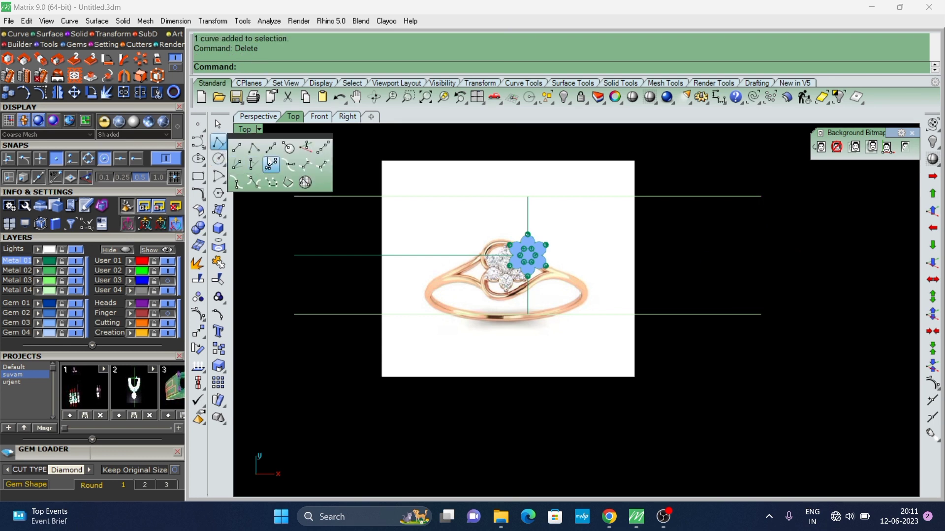
left_click(270, 156)
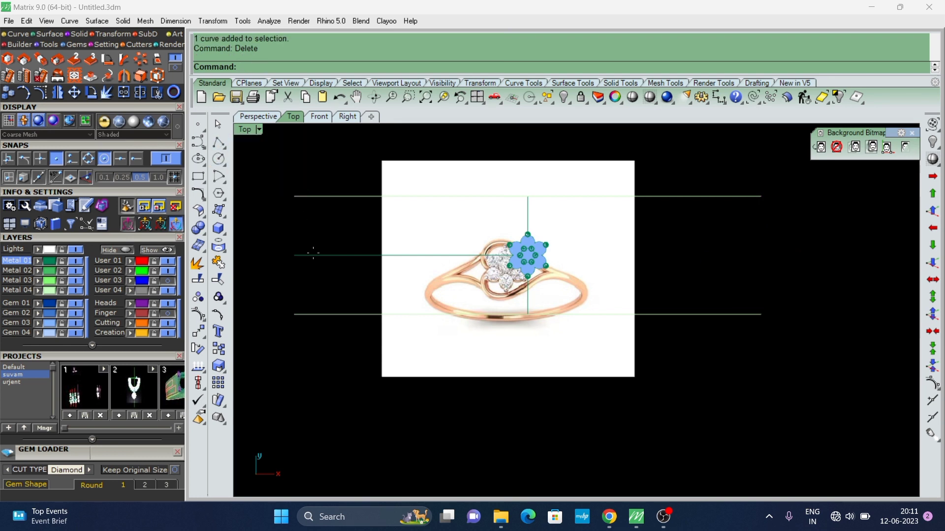
left_click(137, 158)
left_click(104, 159)
left_click(56, 158)
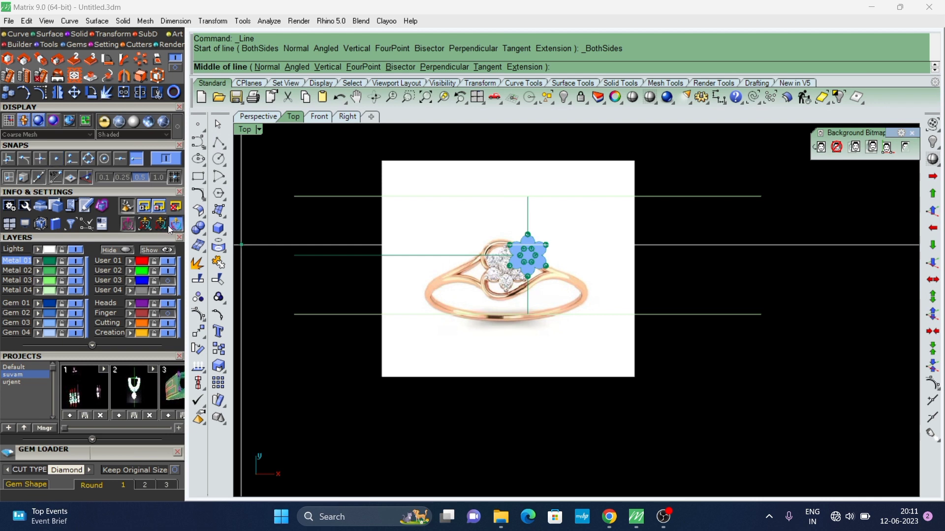
left_click(294, 255)
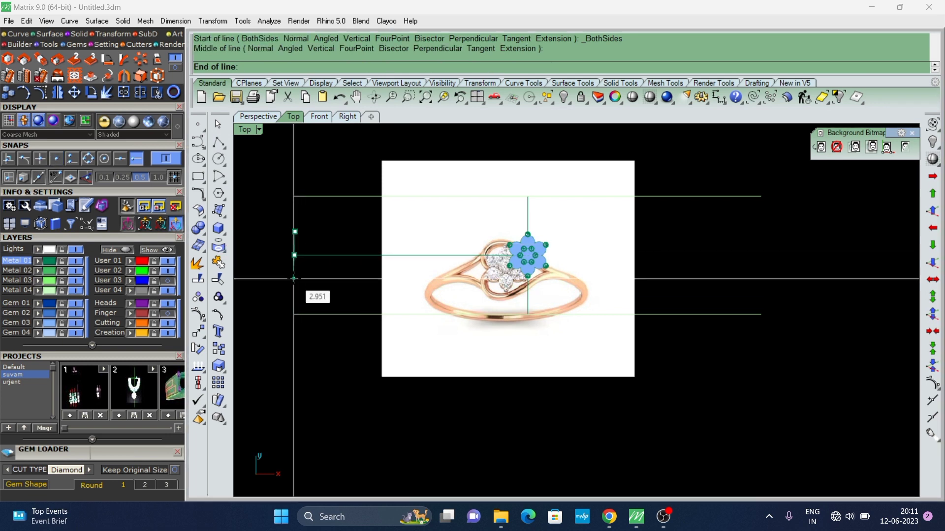
type("1.5/2")
key("Return")
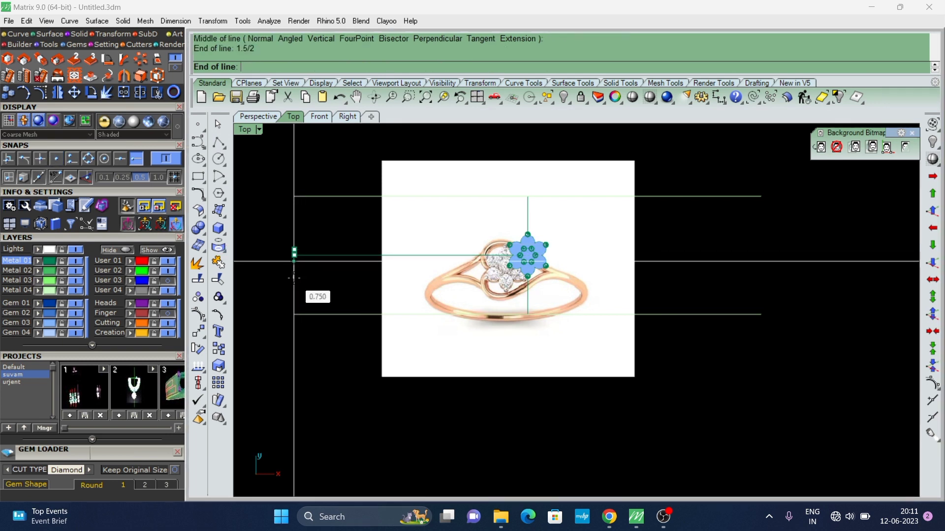
left_click(293, 279)
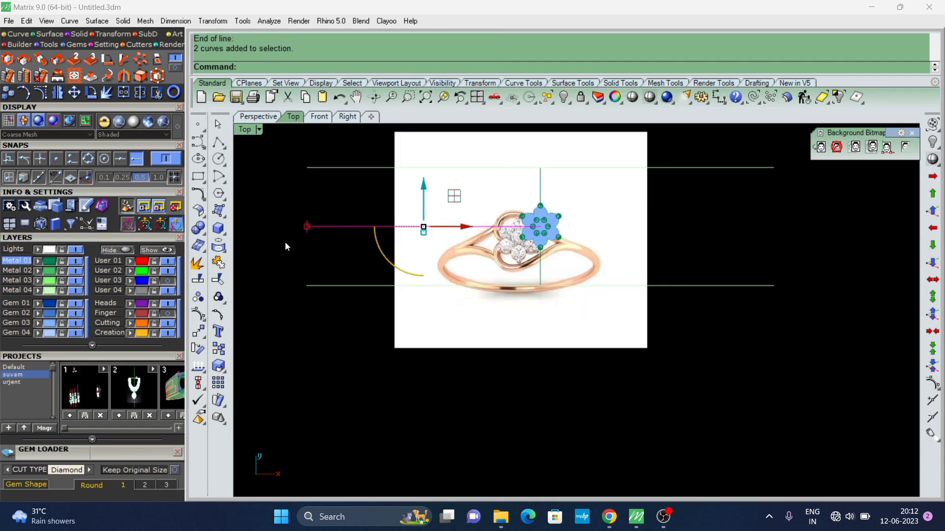
type("Y")
key("Return")
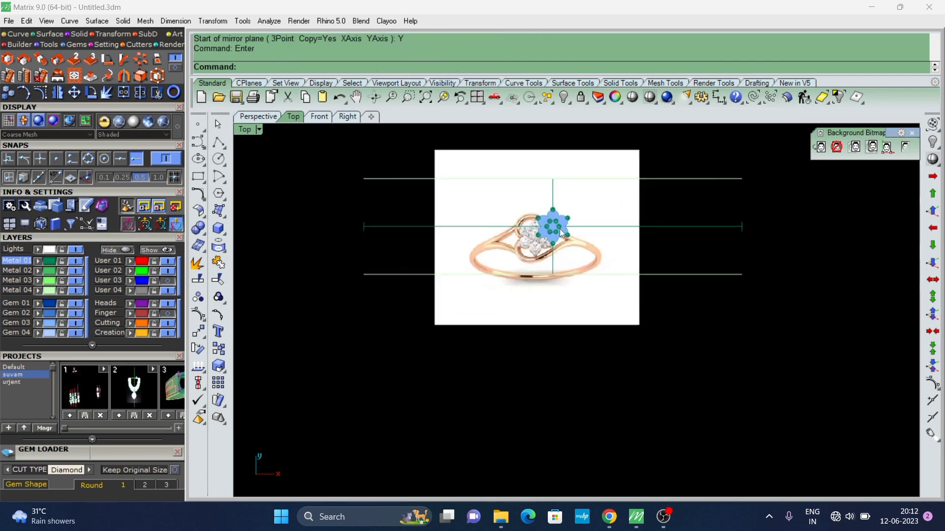
Load an 8.0 heart-shaped gem from the Gem Loader.
left_click(147, 451)
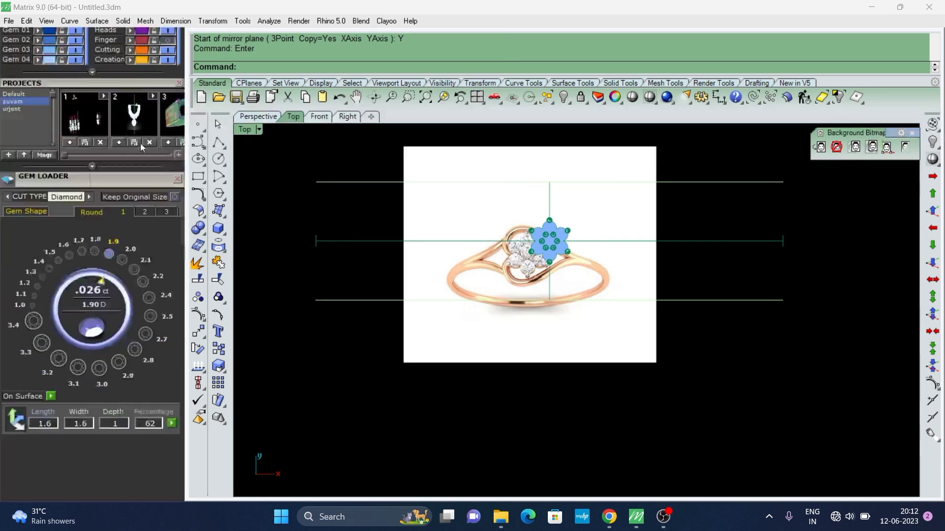
left_click(22, 152)
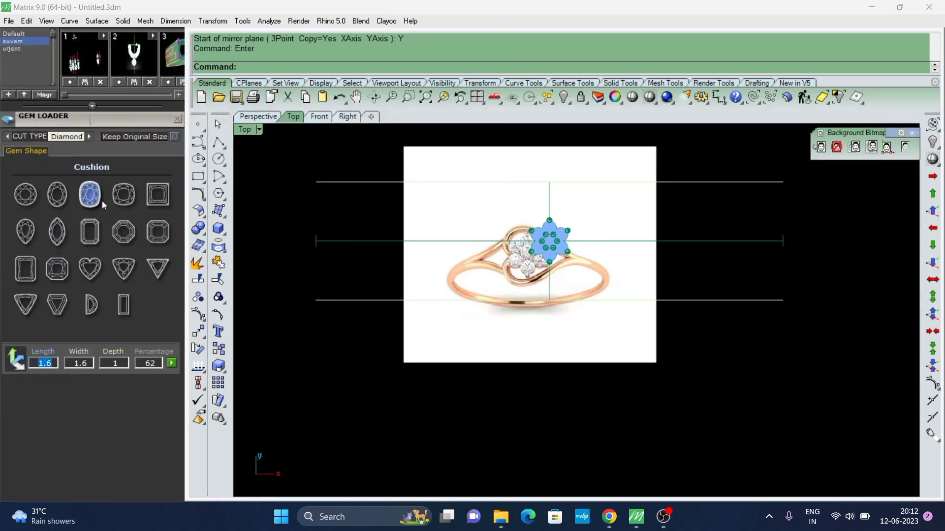
left_click(90, 269)
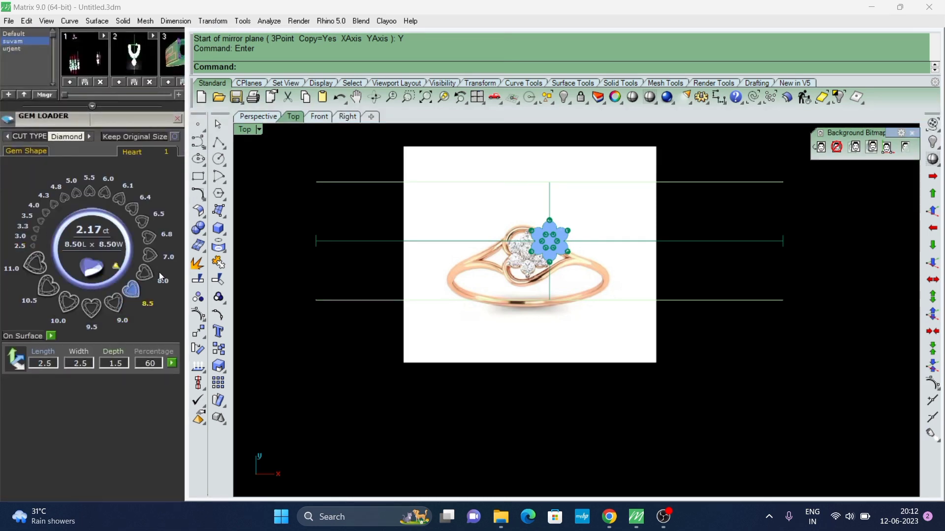
left_click(143, 272)
left_click(547, 353)
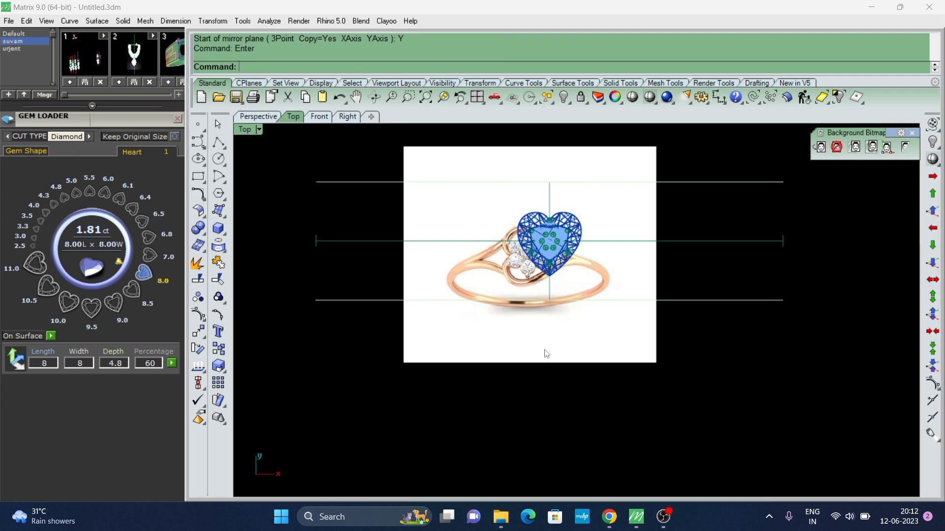
Rotate the heart gem 90 degrees with the gumball.
left_click(569, 261)
scroll(569, 261, "up", 3)
left_click_drag(485, 290, 636, 296)
left_click(591, 265)
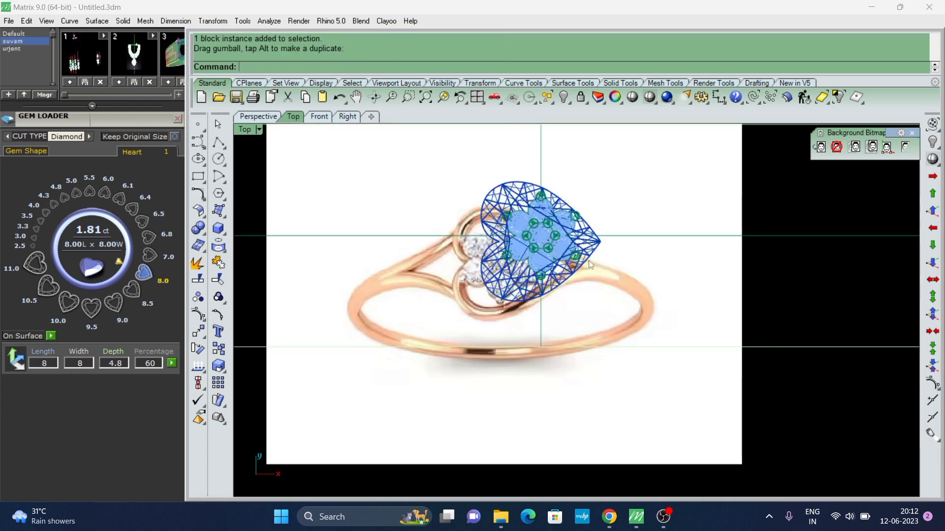
Centre the heart gem on the origin with Center Object.
scroll(593, 261, "up", 3)
left_click(566, 275)
scroll(559, 307, "down", 3)
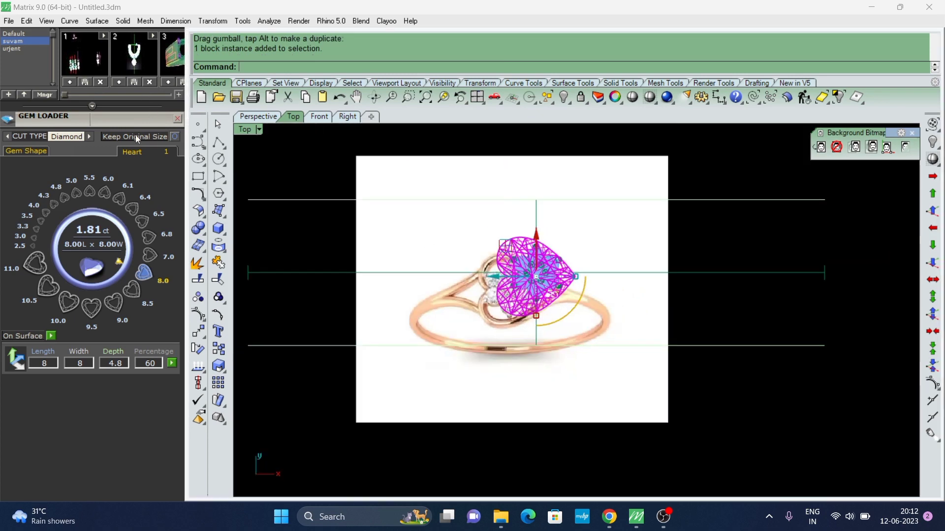
scroll(135, 134, "up", 5)
scroll(120, 397, "up", 1)
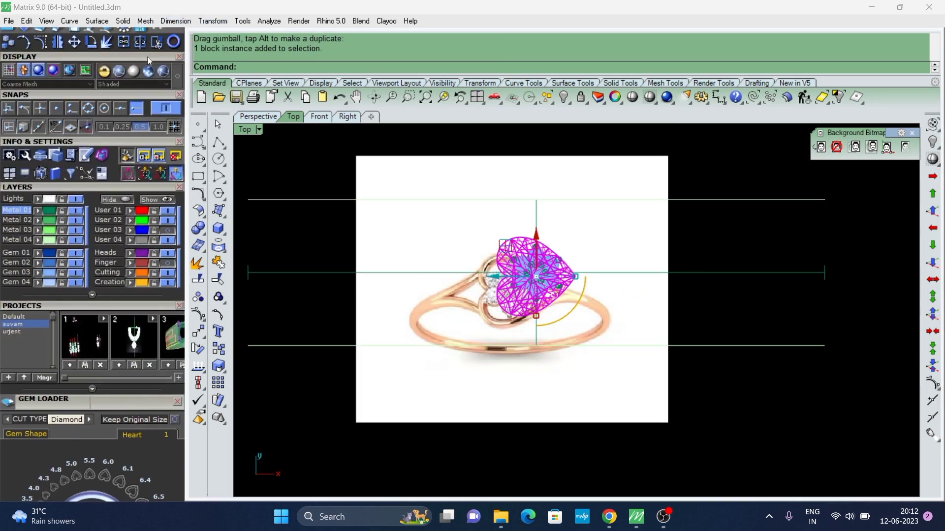
scroll(147, 57, "up", 2)
scroll(122, 158, "up", 2)
left_click(59, 70)
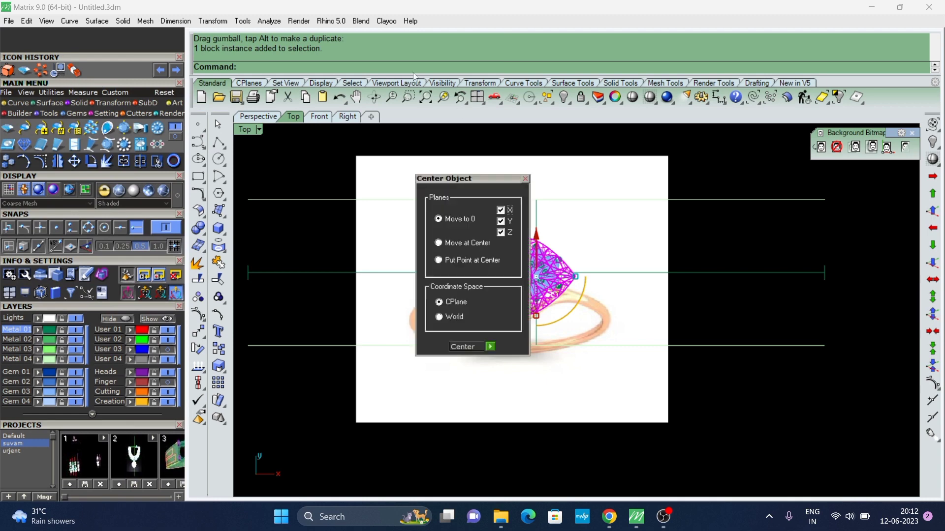
left_click(492, 347)
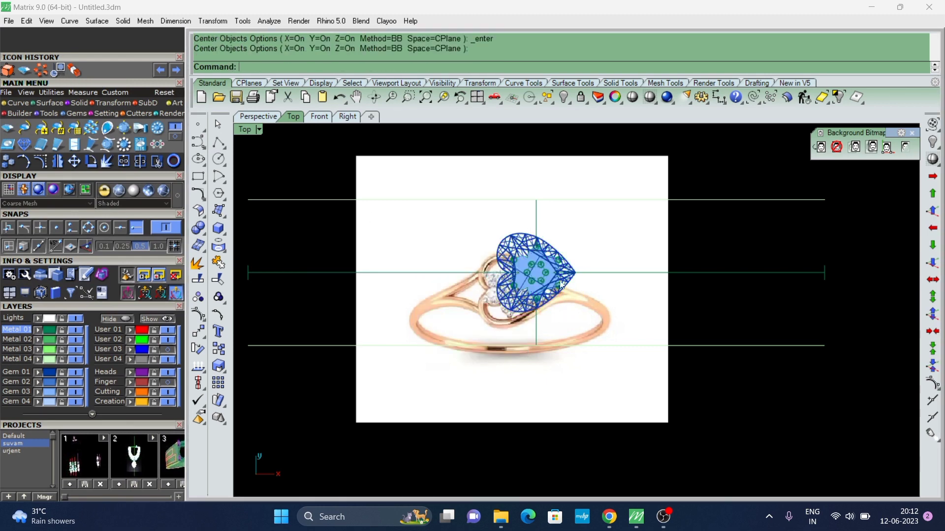
scroll(578, 240, "up", 3)
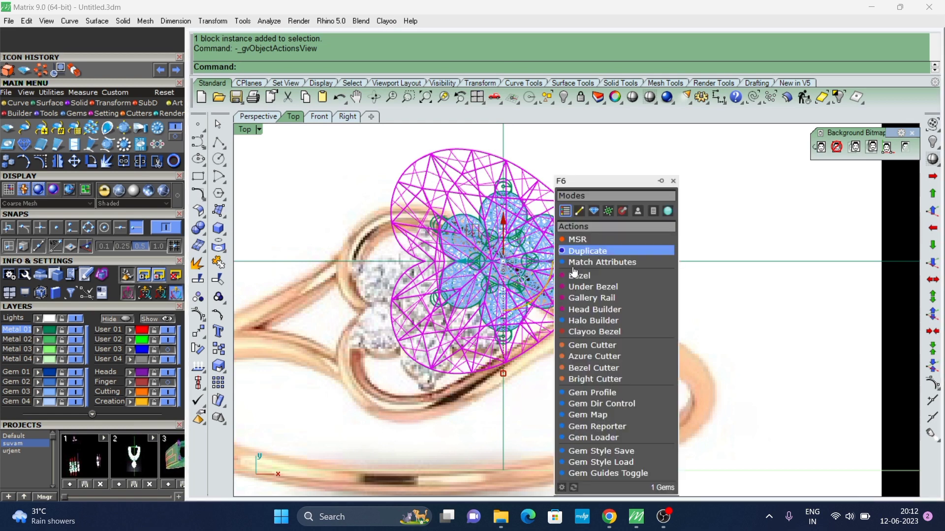
Delete the heart gem wireframe, keeping only its outline curve.
left_click(616, 393)
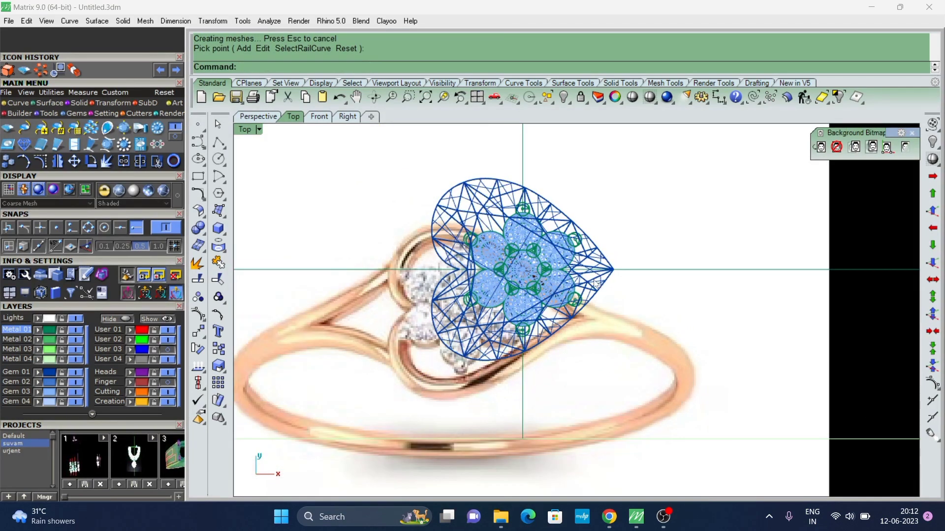
left_click(596, 284)
key("Delete")
left_click(580, 225)
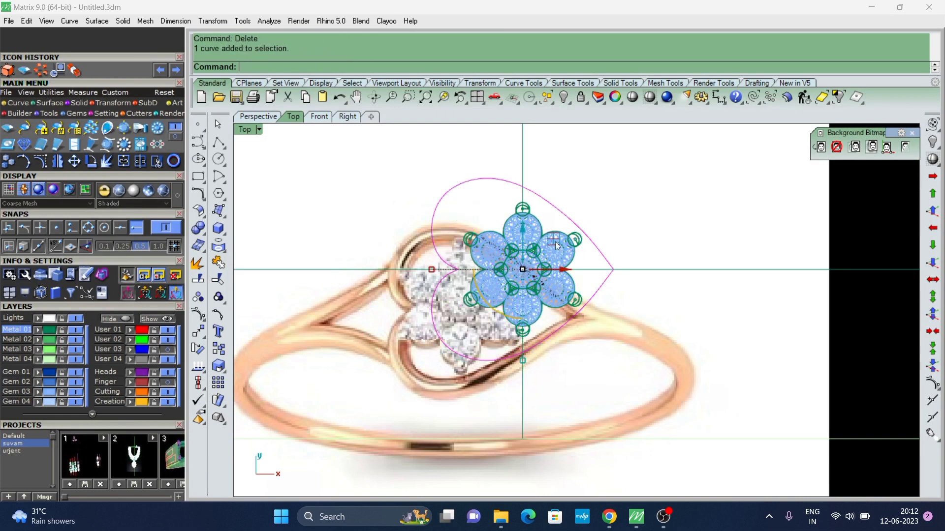
scroll(652, 278, "down", 4)
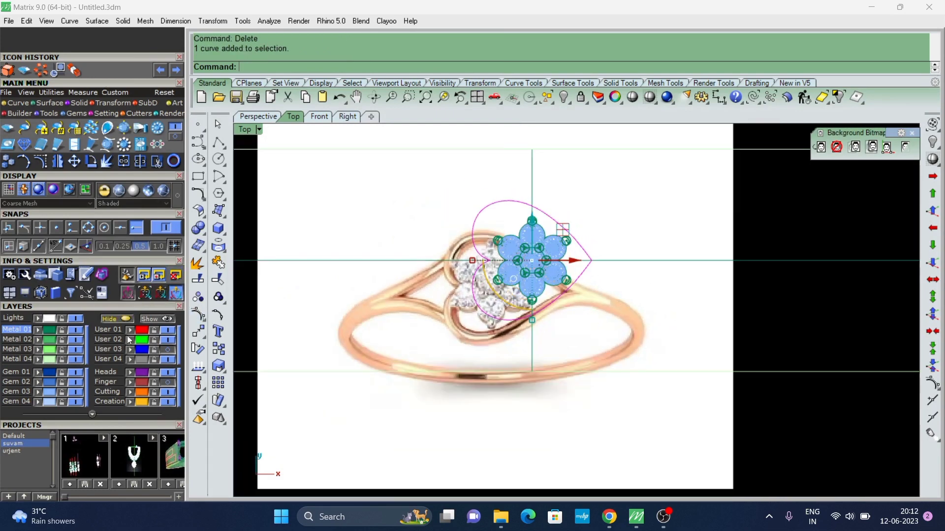
left_click(568, 352)
Split the heart curve at points on its notch and right tip.
left_click(567, 291)
left_click(295, 67)
scroll(472, 263, "up", 3)
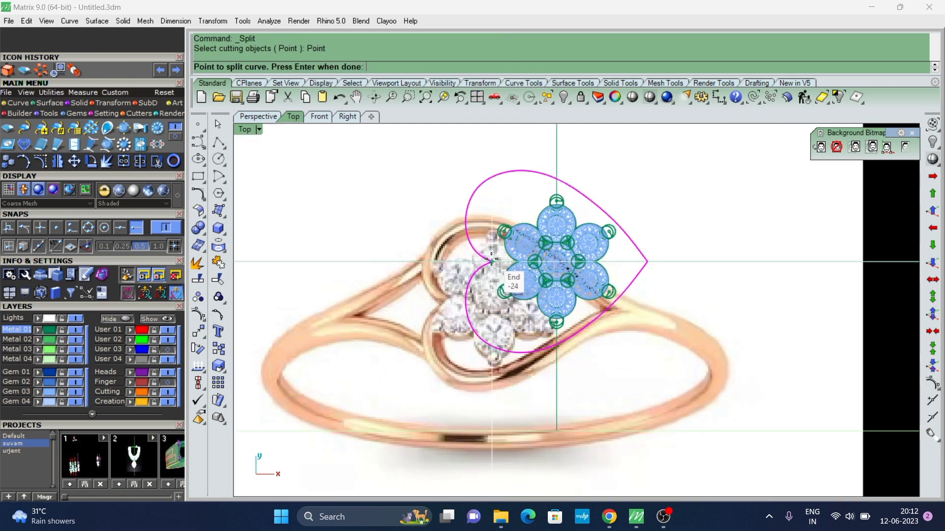
left_click(491, 260)
left_click(648, 261)
key("Return")
Delete the heart's lower-right piece and the short leftover curve.
left_click(638, 278)
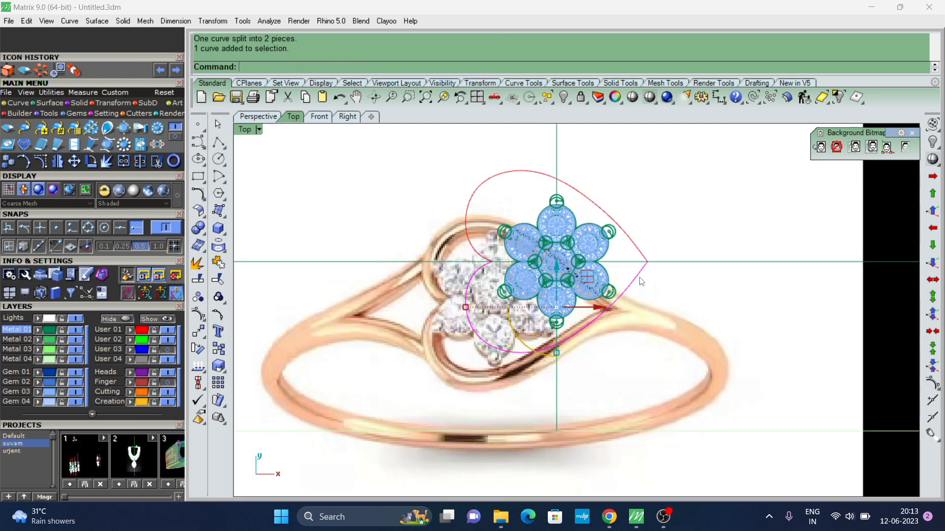
key("Delete")
scroll(491, 204, "down", 2)
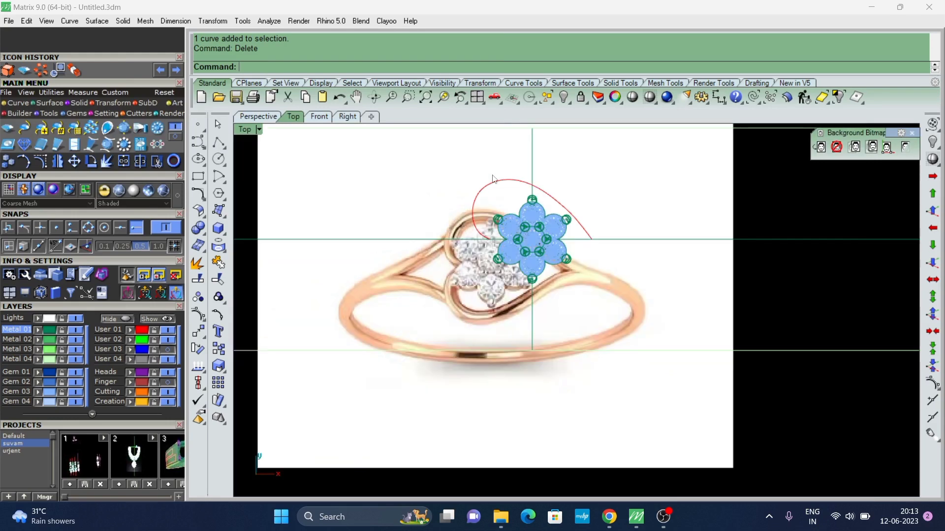
scroll(493, 179, "up", 1)
left_click(608, 248)
scroll(579, 236, "down", 3)
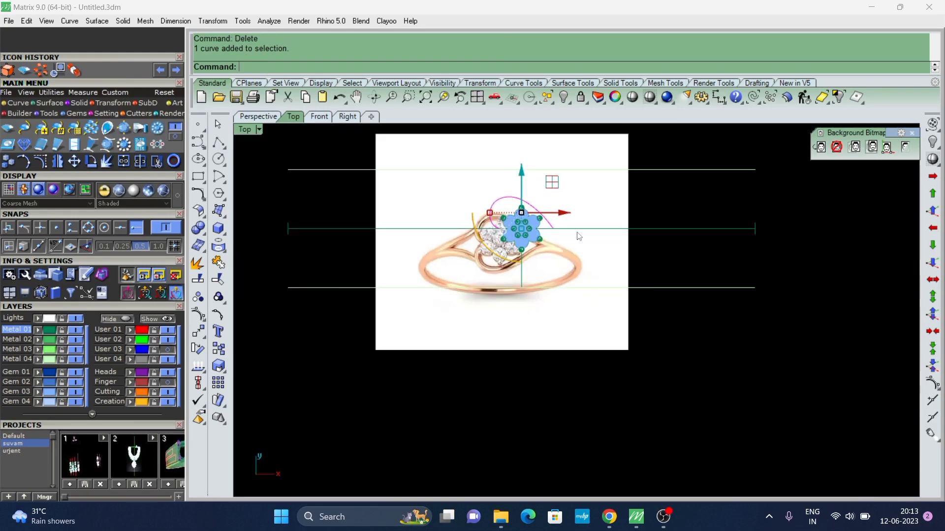
key("Delete")
type("Li")
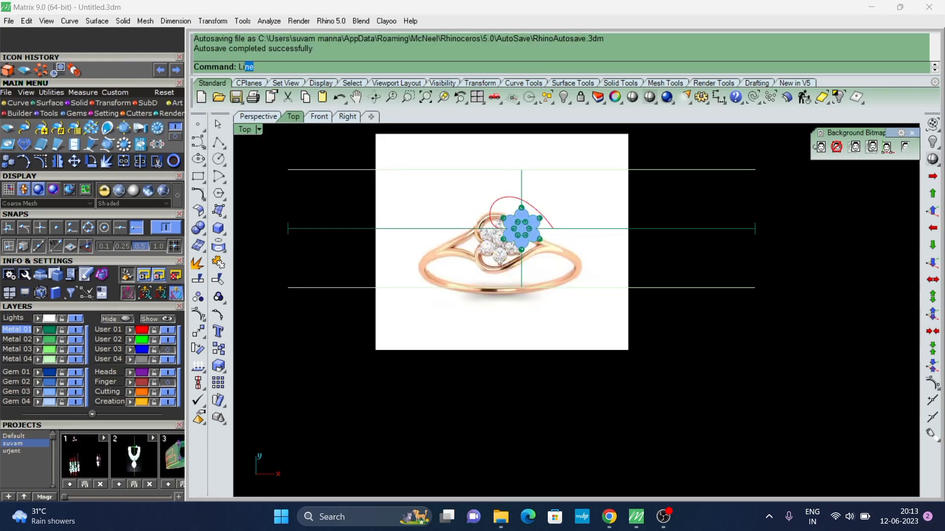
Draw a straight horizontal tail line from the arc's right end.
key("Return")
left_click(755, 229)
scroll(571, 218, "up", 1)
scroll(541, 226, "up", 1)
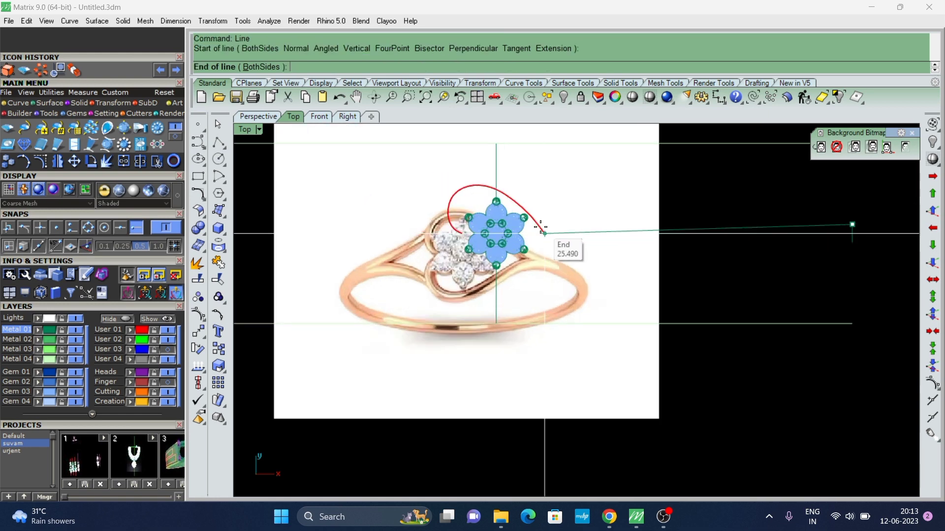
scroll(542, 226, "up", 2)
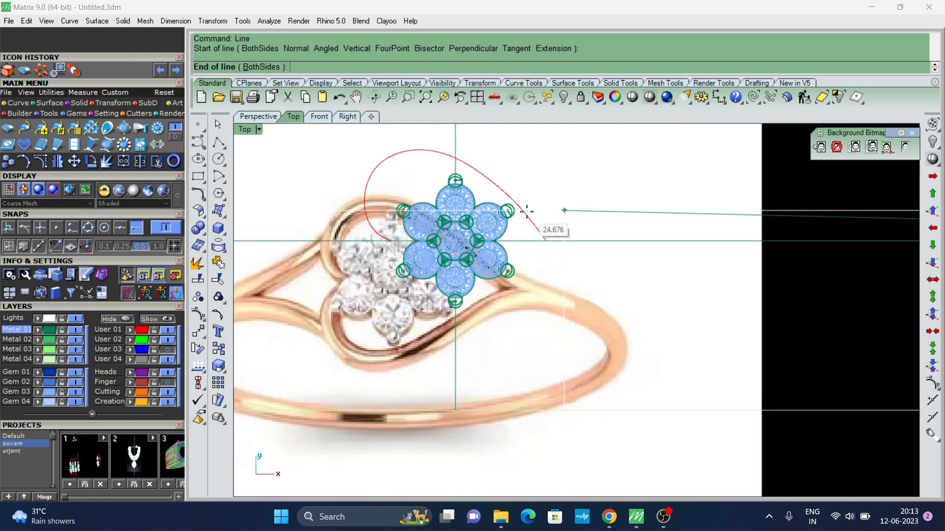
left_click(522, 221)
scroll(527, 229, "up", 1)
scroll(529, 235, "up", 2)
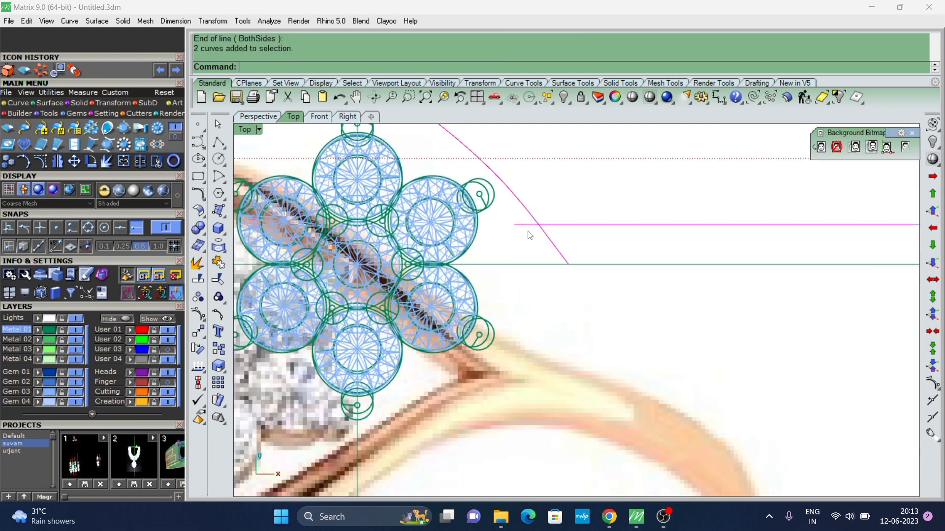
scroll(552, 221, "down", 2)
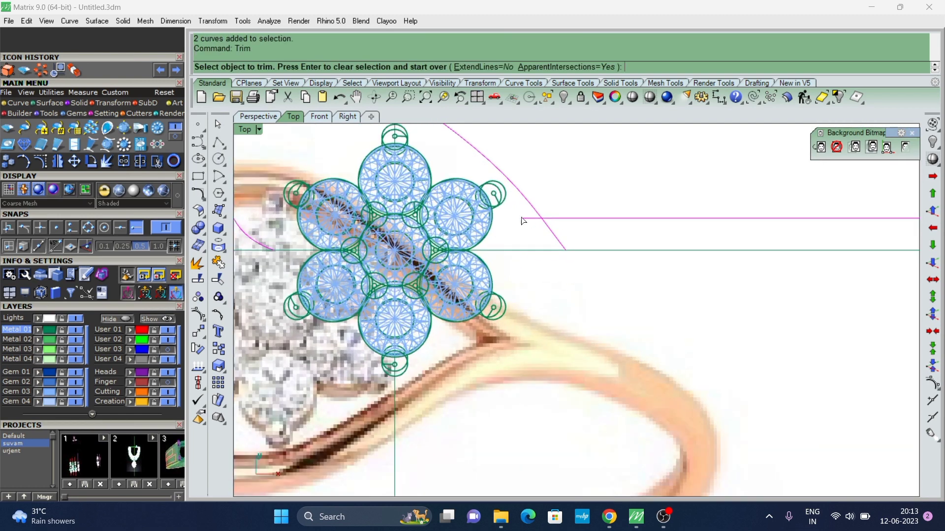
type("j")
Join the arc and the tail line into one curve.
key("Return")
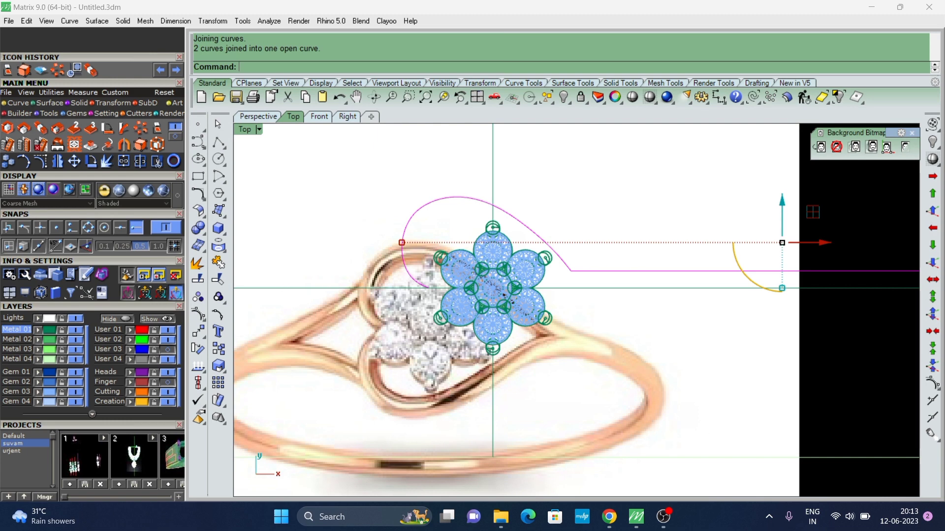
type("rd")
key("Return")
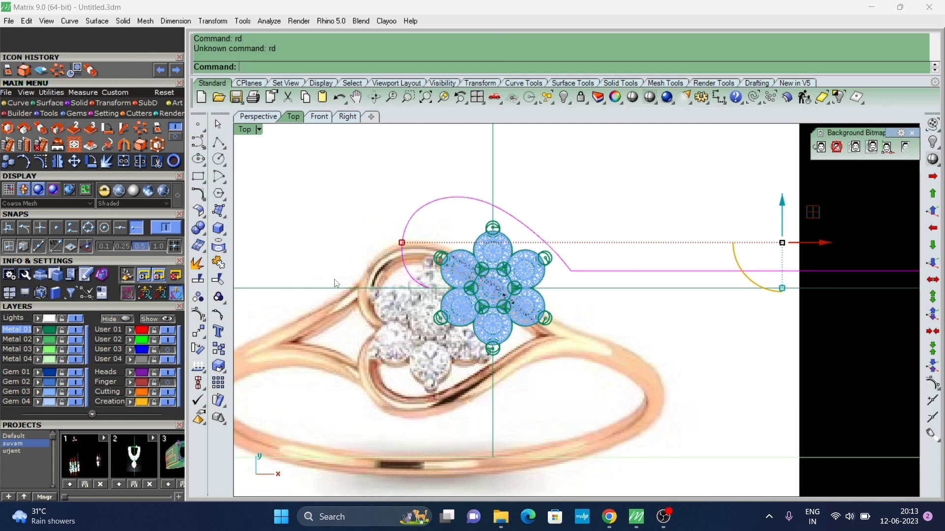
key("Escape")
Rebuild the joined curve as a smooth degree-3 curve with 12 points.
type("rebuild")
key("Return")
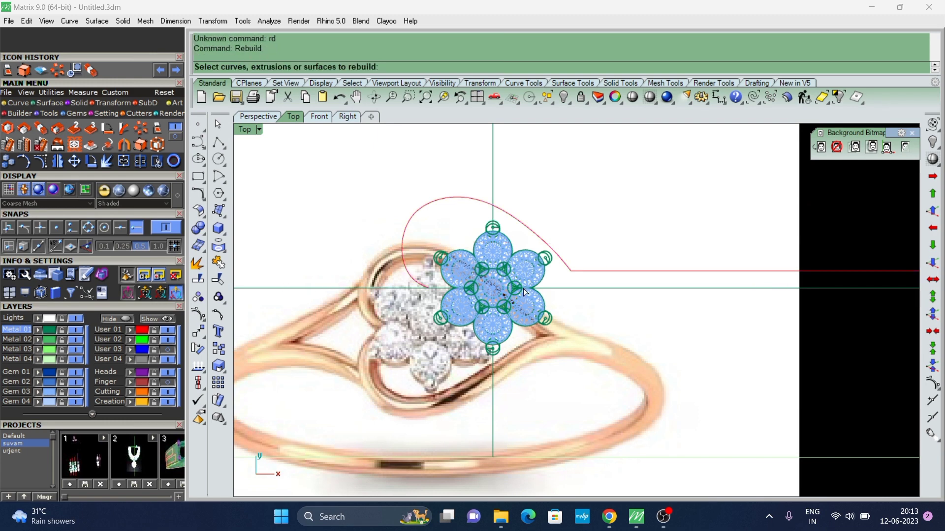
left_click(571, 270)
type("r")
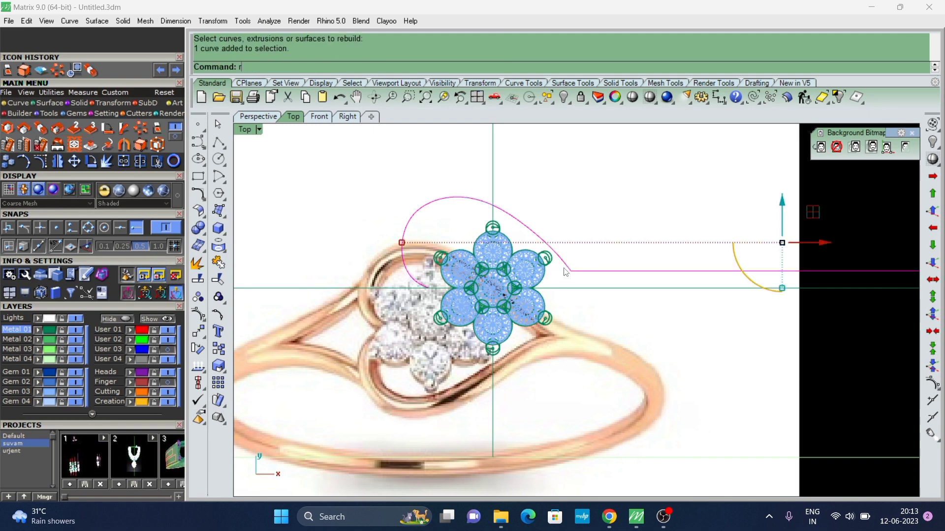
key("Return")
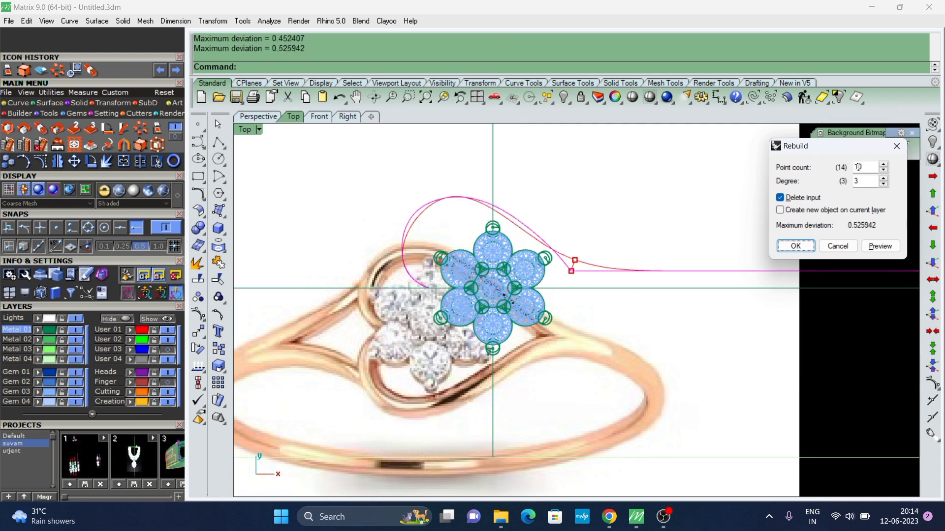
key("Down")
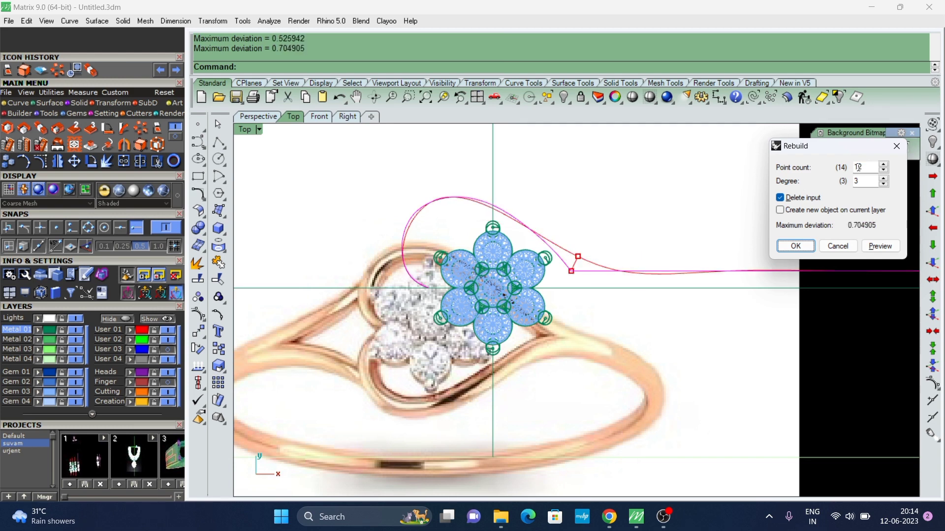
key("Up")
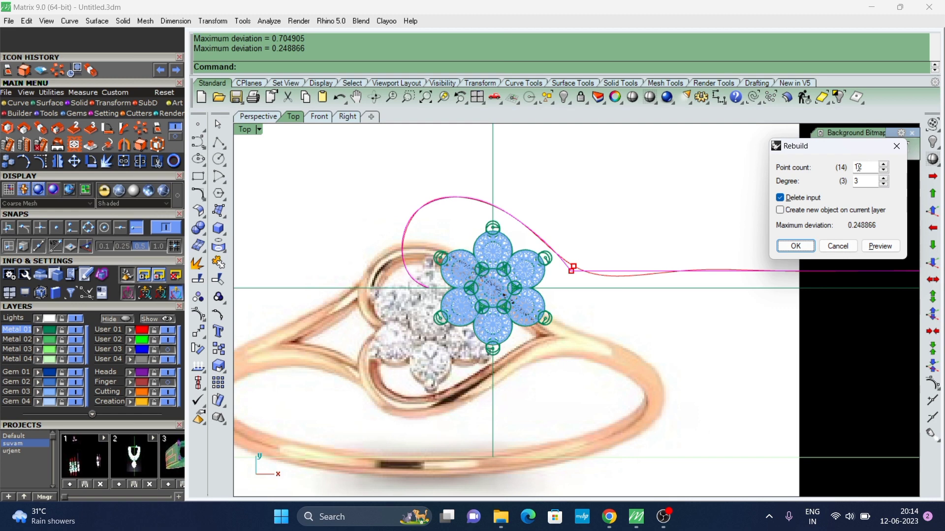
left_click(808, 245)
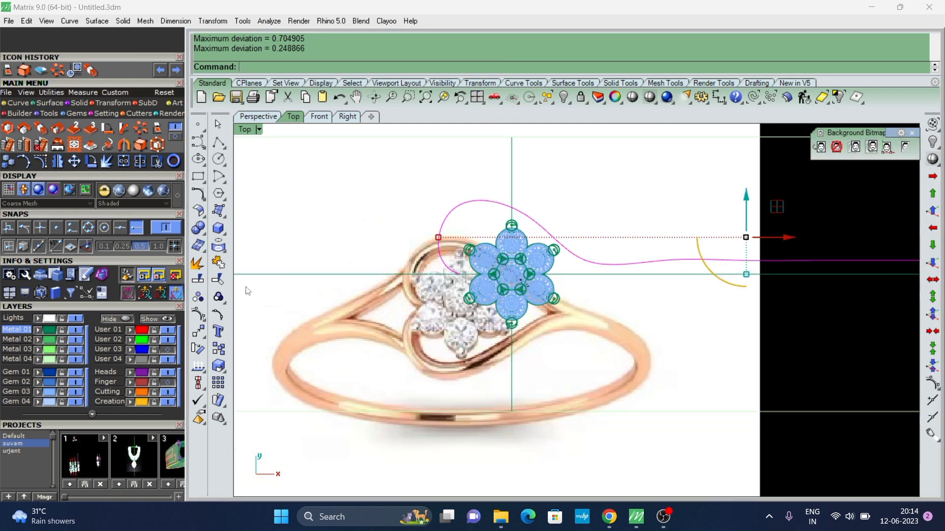
Mirror the rebuilt curve across the X axis to form the lower half.
scroll(378, 335, "down", 4)
type("mirror")
key("Return")
key("x")
key("Return")
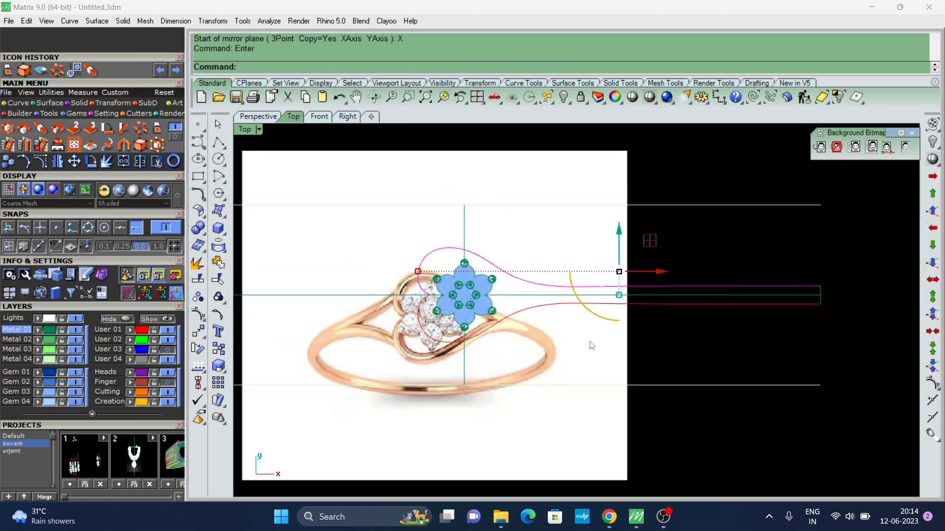
key("Escape")
scroll(552, 318, "down", 2)
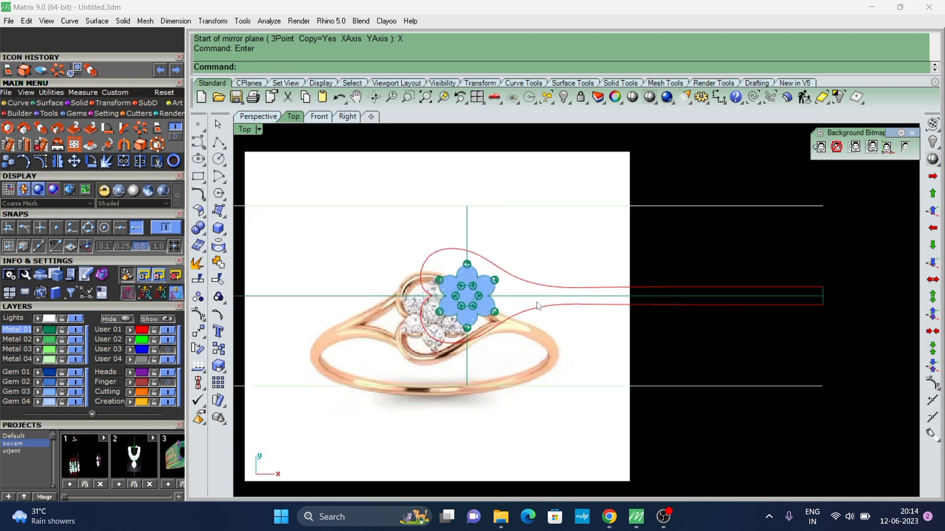
scroll(523, 298, "up", 2)
Drag both curves' middle control points so the tails converge, then select both curves.
left_click(543, 305)
left_click(541, 288, "shift")
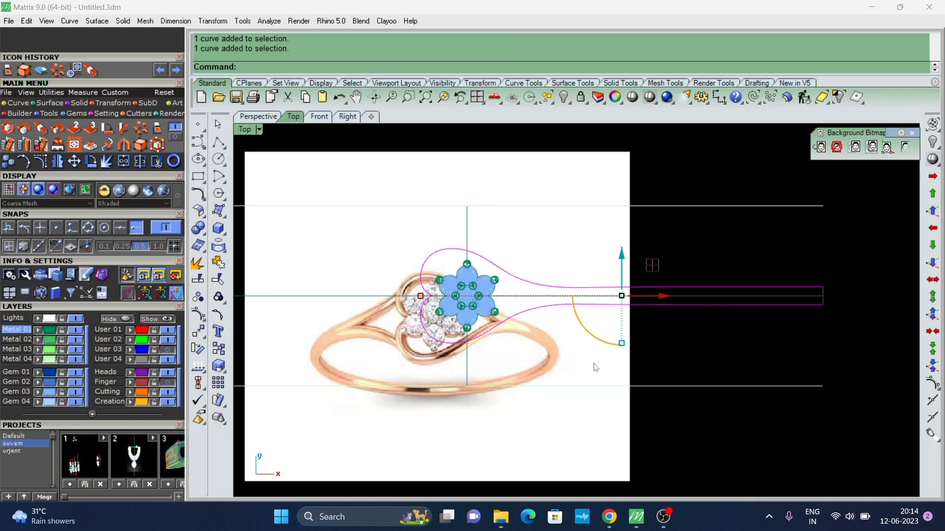
left_click(198, 314)
scroll(550, 287, "up", 5)
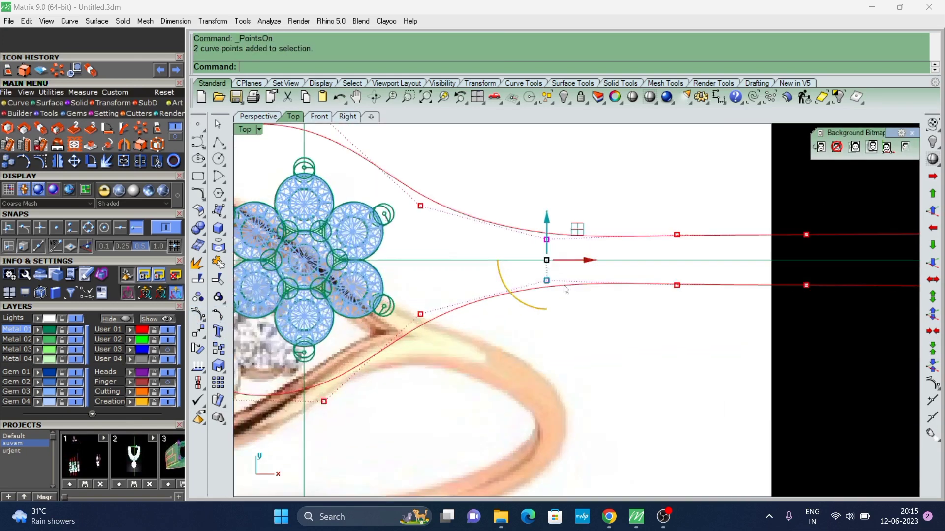
mouse_move(566, 226)
left_mouse_down()
mouse_move(521, 295)
mouse_move(539, 290)
left_mouse_up()
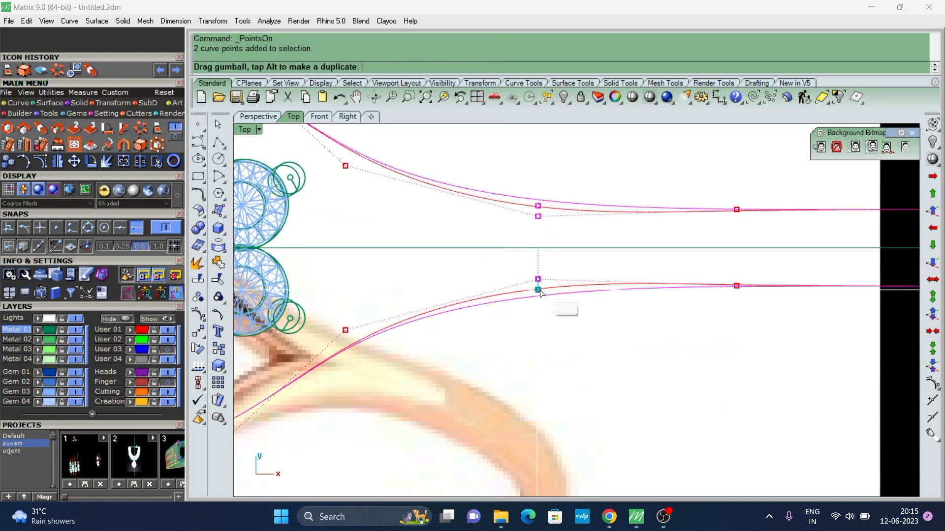
scroll(569, 284, "down", 5)
left_click(557, 263)
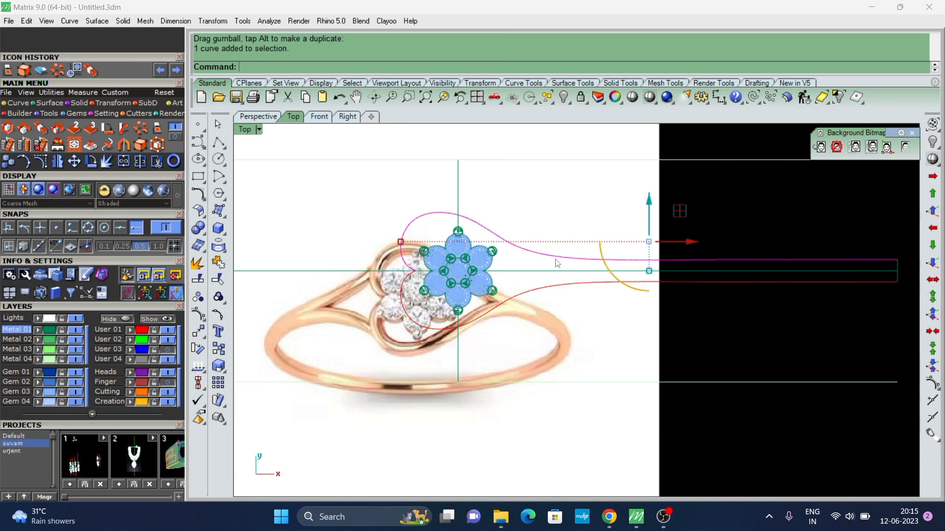
left_click(537, 295, "shift")
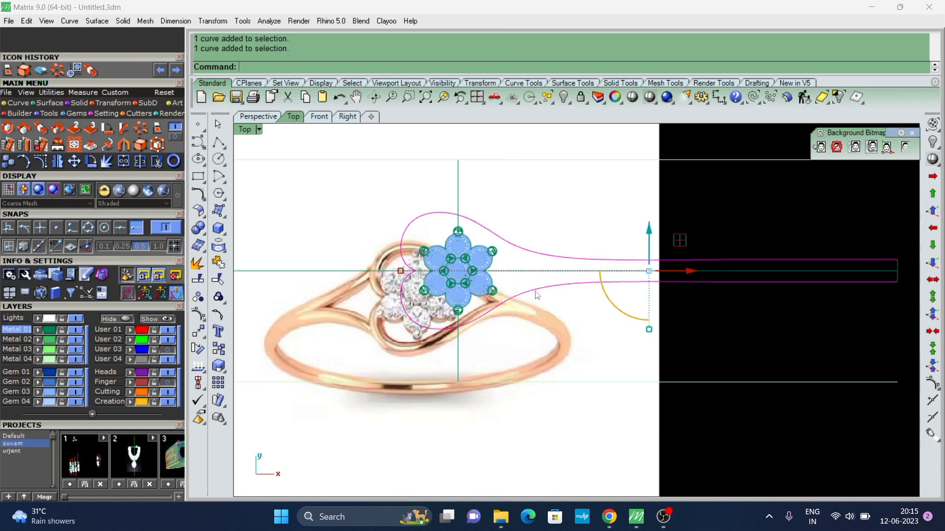
type("j")
Join the two halves and offset the curve 0.8 toward its inside.
key("Return")
type("o")
key("Return")
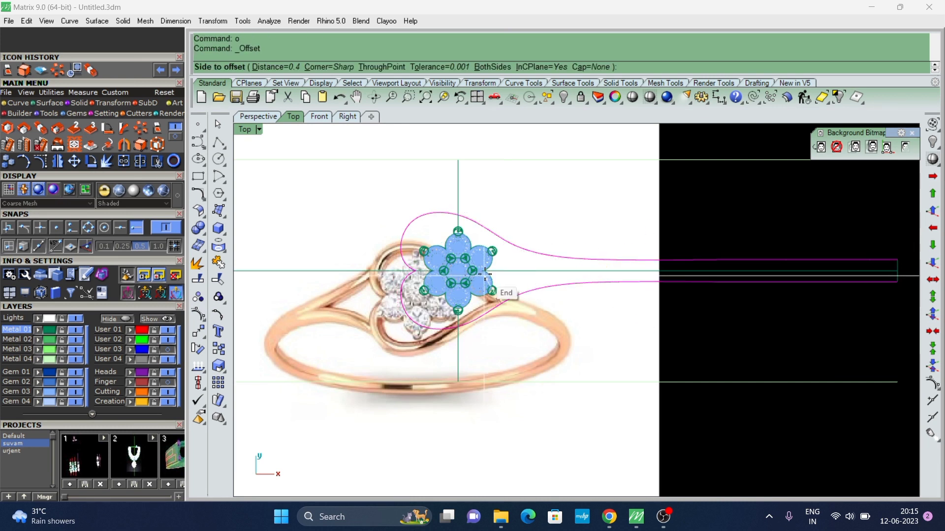
scroll(495, 270, "up", 1)
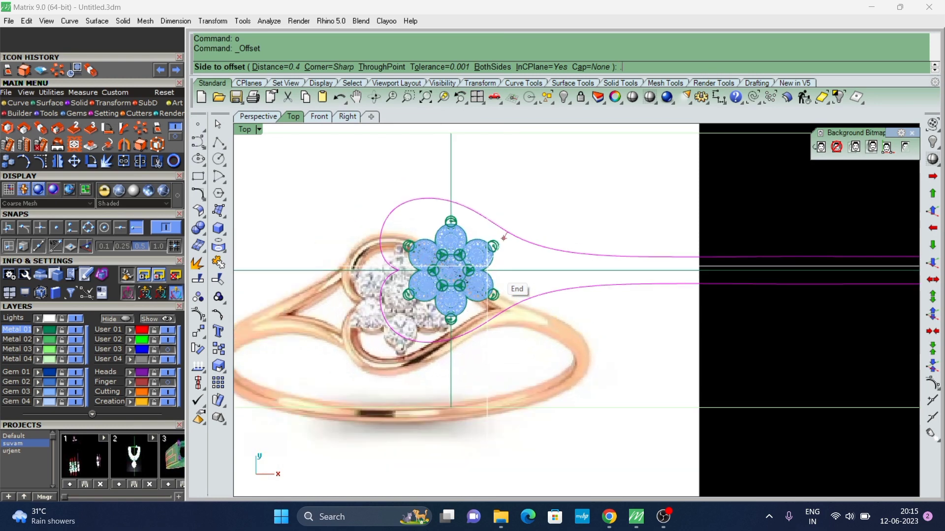
type("0.8")
key("Return")
left_click(503, 269)
scroll(503, 269, "down", 1)
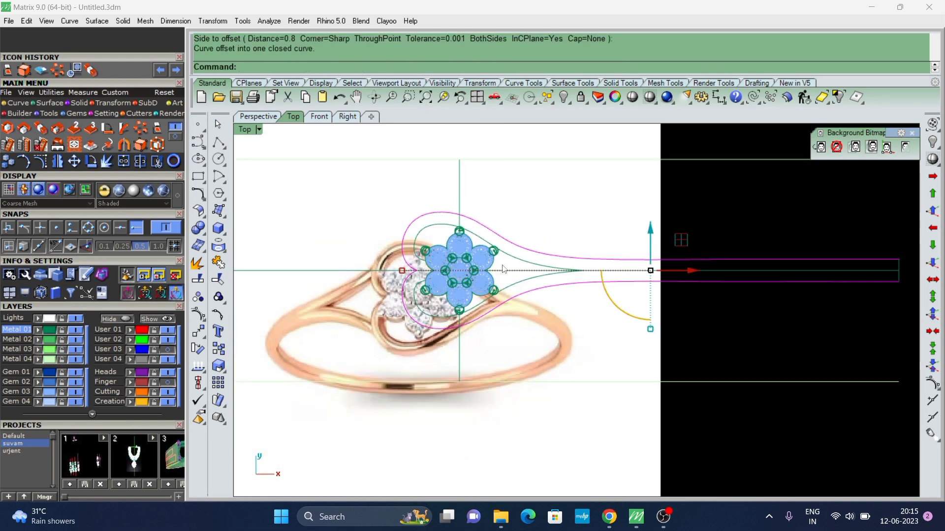
Split the inner curve at its tip and delete the leftover piece.
type("sp")
key("Return")
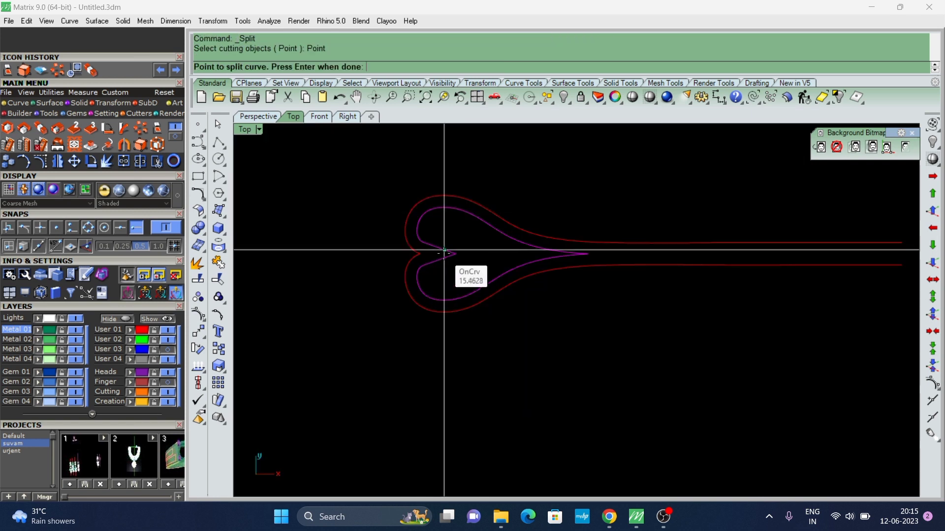
left_click(593, 254)
key("Return")
left_click(437, 264)
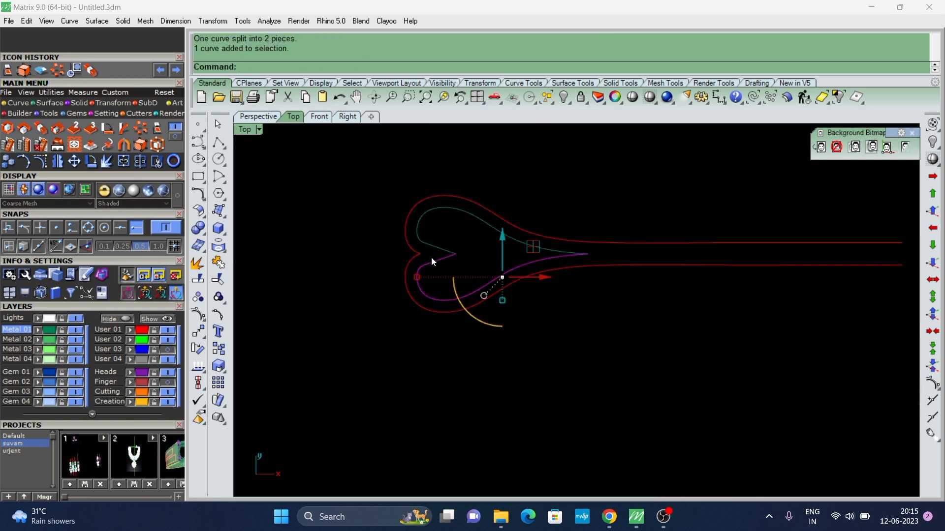
scroll(438, 263, "up", 1)
key("Delete")
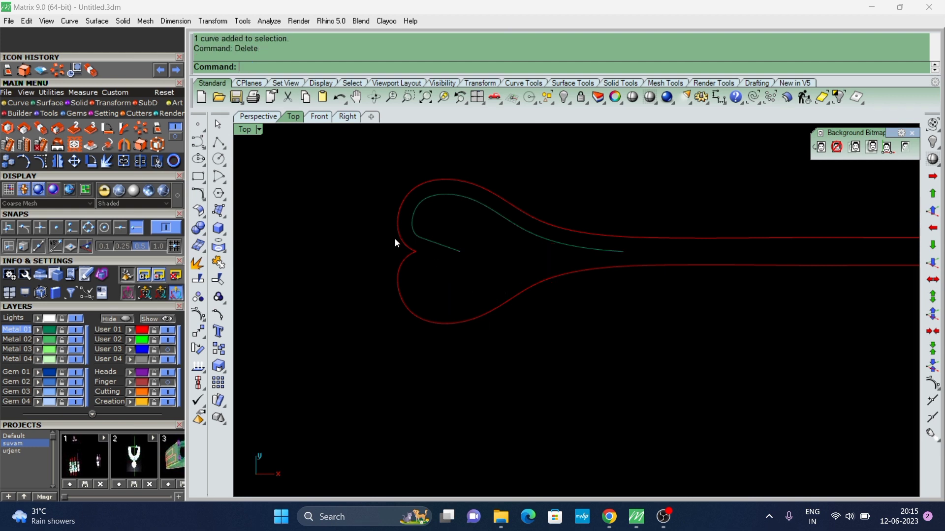
Draw a horizontal BothSides centre line from 0, then select the inner swirl curve.
type("line")
key("Return")
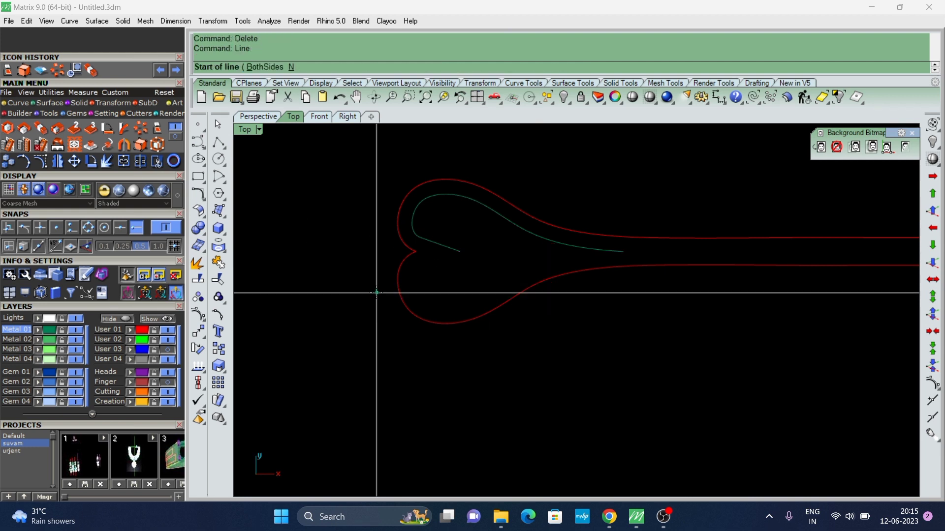
type("0")
key("Return")
scroll(376, 293, "down", 2)
type("b")
key("Return")
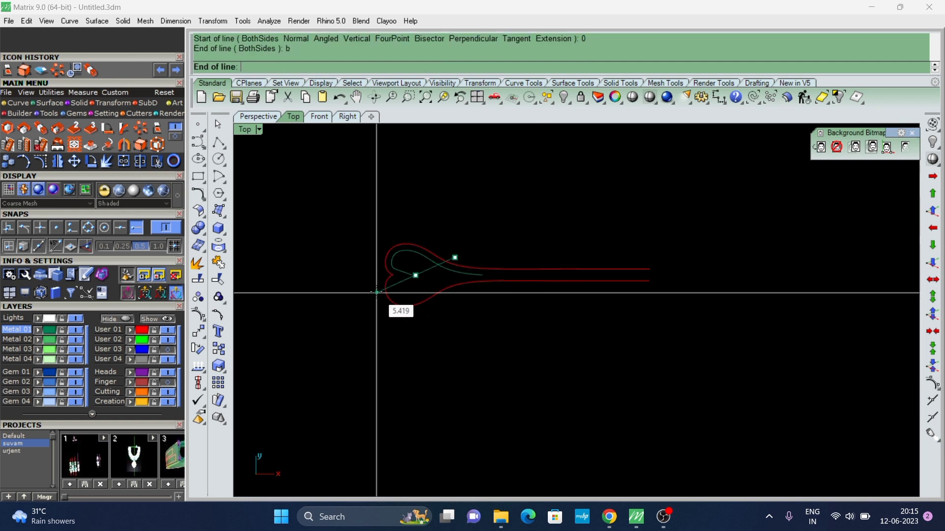
left_click(279, 275)
scroll(411, 276, "up", 2)
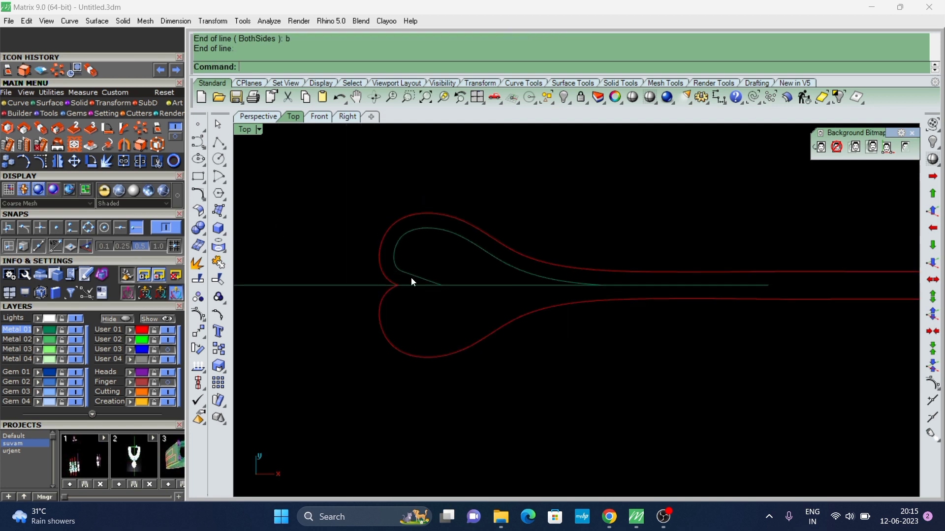
left_click(409, 271)
scroll(402, 274, "up", 2)
Rebuild the swirl with fewer control points and drag one point down to reshape it.
type("ebuild")
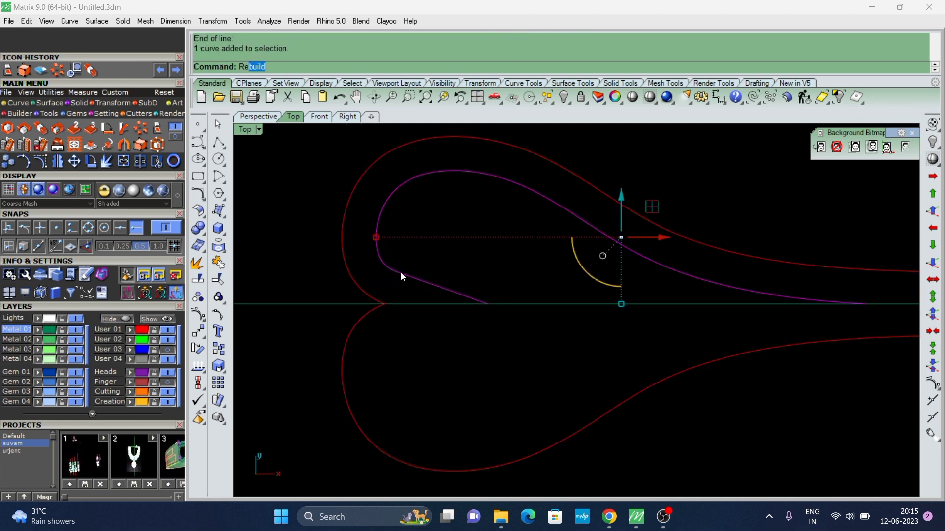
key("Return")
type("10")
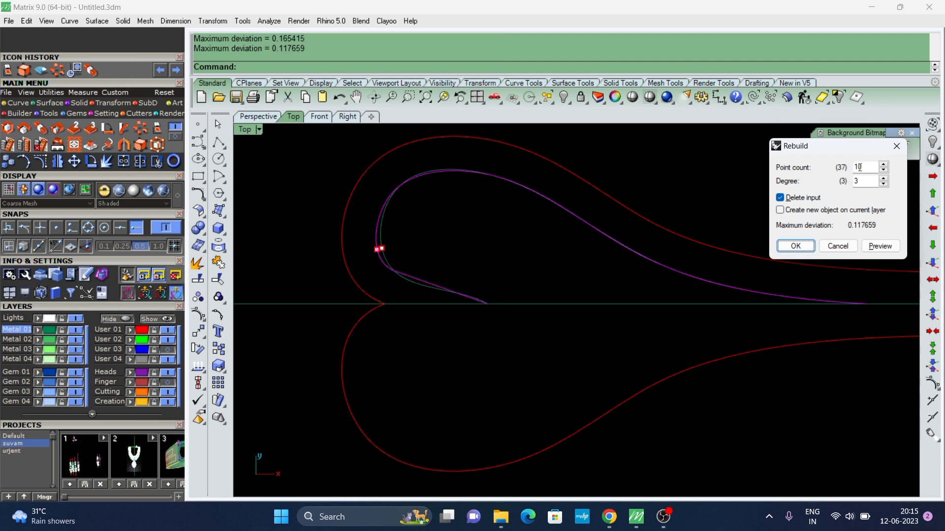
left_click(795, 245)
scroll(535, 261, "down", 3)
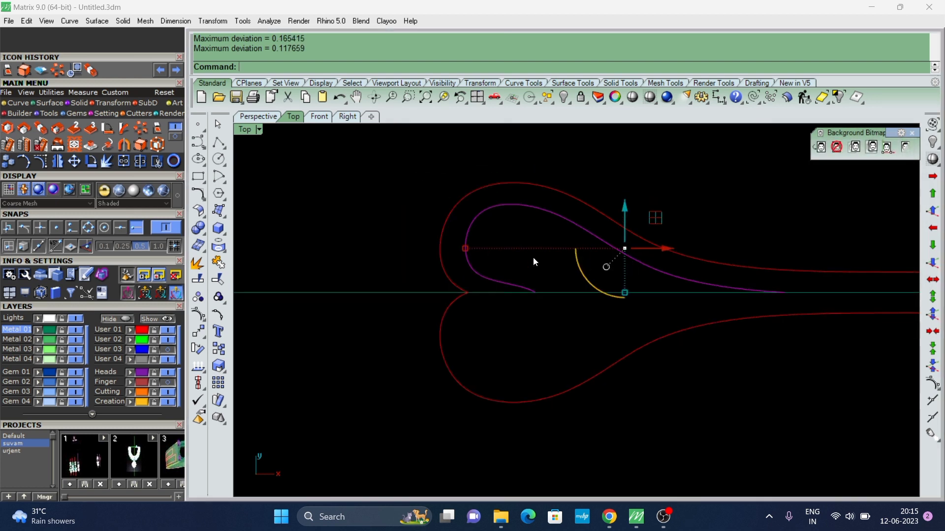
key("F10")
scroll(517, 271, "up", 2)
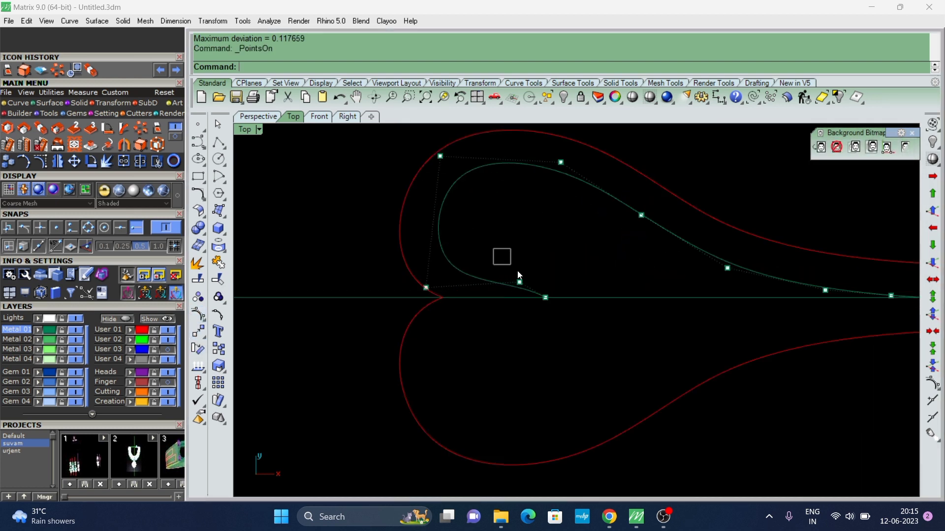
scroll(520, 272, "up", 1)
left_click(515, 279)
left_click_drag(517, 240, 512, 295)
Mirror the swirl across the horizontal axis and hide its control points.
scroll(492, 256, "down", 2)
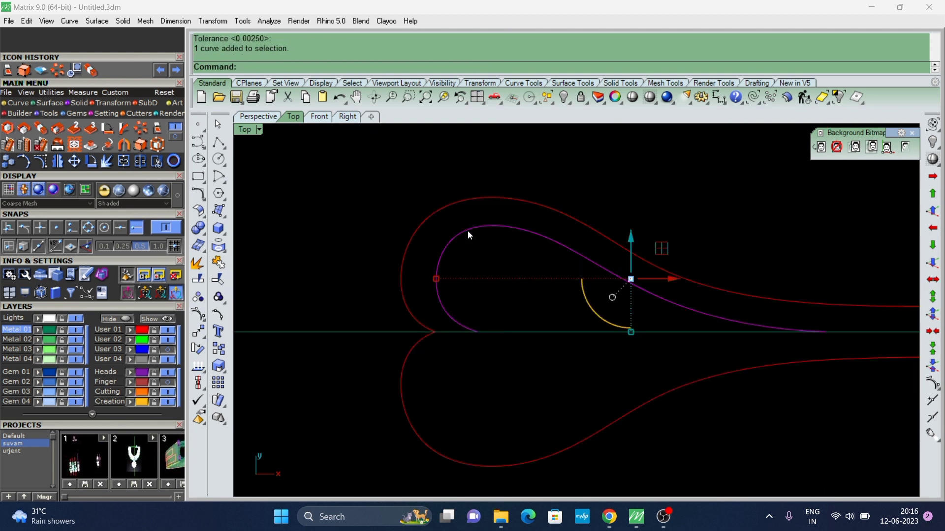
key("Return")
key("F11")
scroll(526, 259, "down", 3)
scroll(564, 276, "up", 2)
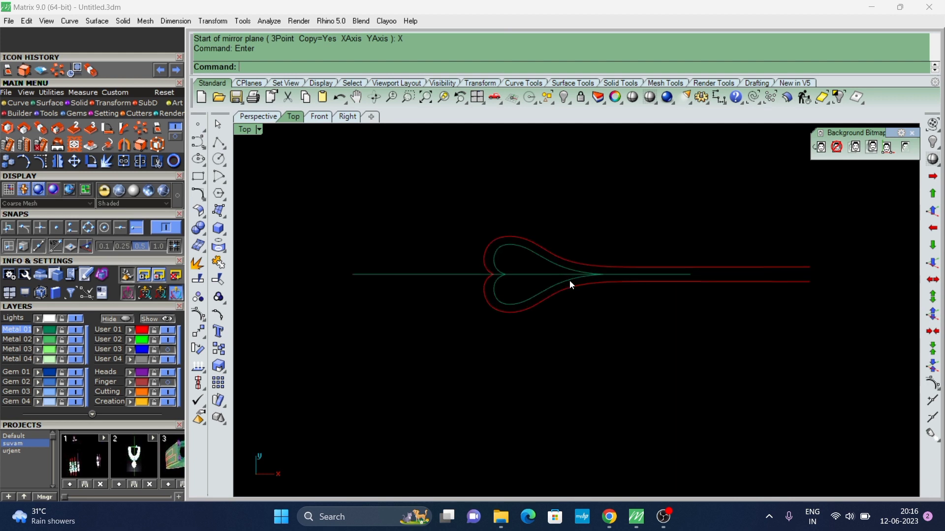
scroll(570, 278, "up", 1)
scroll(571, 277, "up", 1)
Move the tip control points of both heart halves left to close the outline.
left_click(591, 275)
scroll(590, 276, "up", 1)
left_click(563, 251)
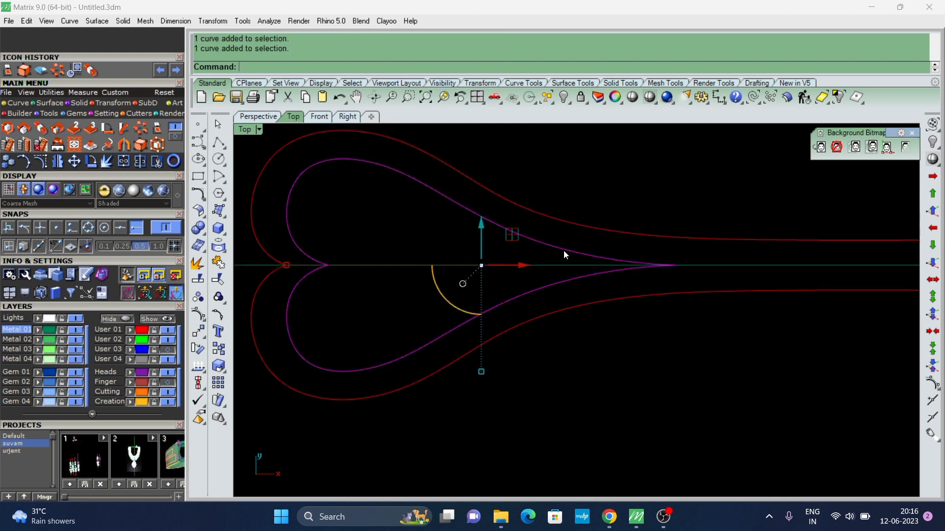
scroll(563, 251, "down", 1)
left_click(198, 314)
scroll(596, 269, "up", 2)
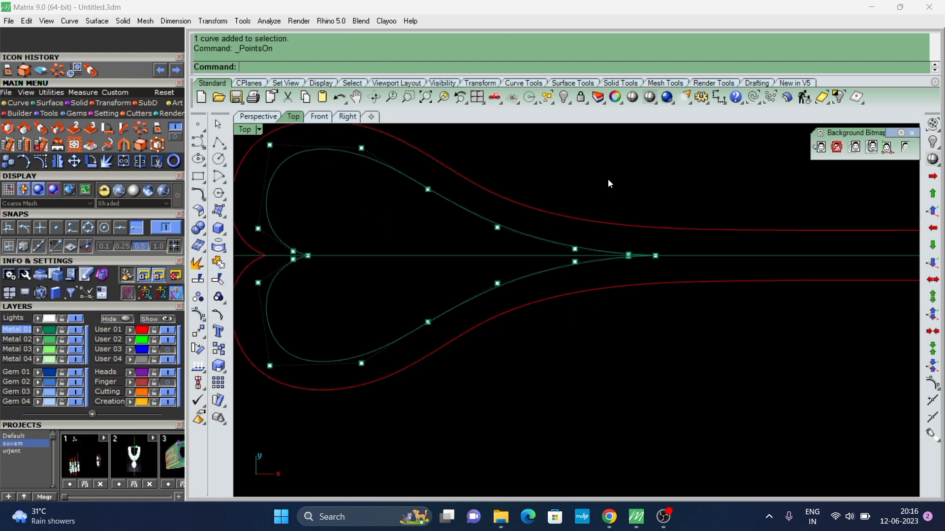
scroll(657, 256, "up", 3)
scroll(635, 243, "up", 2)
mouse_move(631, 229)
left_mouse_down()
mouse_move(684, 289)
mouse_move(575, 271)
left_mouse_up()
scroll(685, 276, "up", 1)
key("Escape")
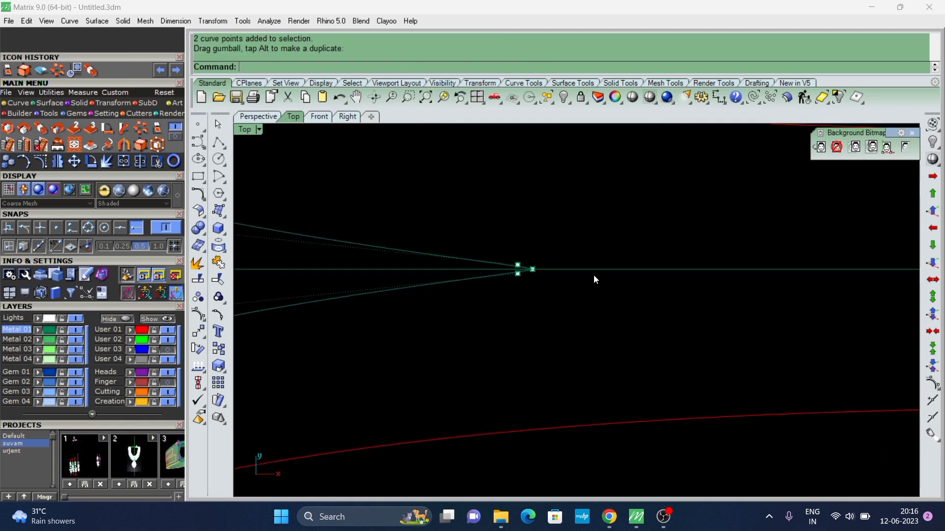
Show the ring reference image behind the curves.
scroll(566, 268, "down", 3)
scroll(544, 264, "down", 2)
scroll(566, 268, "down", 3)
scroll(640, 261, "down", 2)
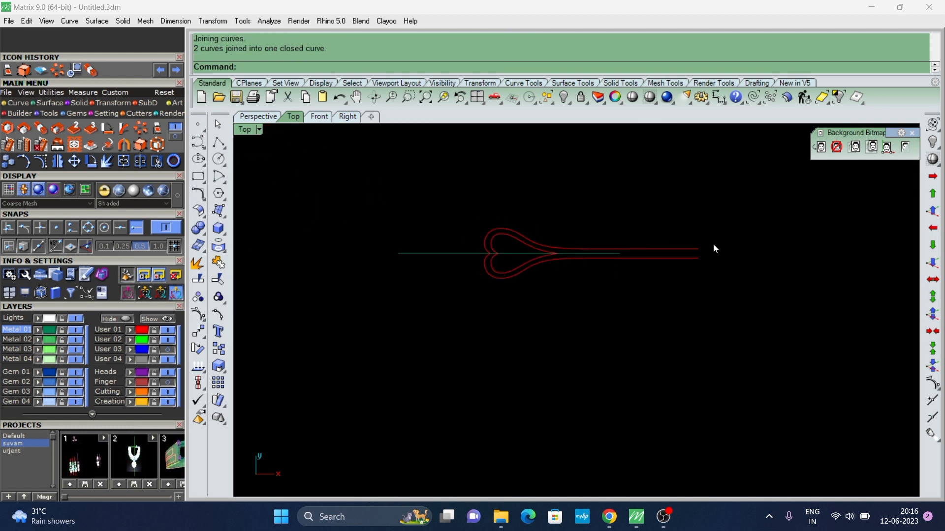
left_click(905, 147)
scroll(588, 275, "up", 2)
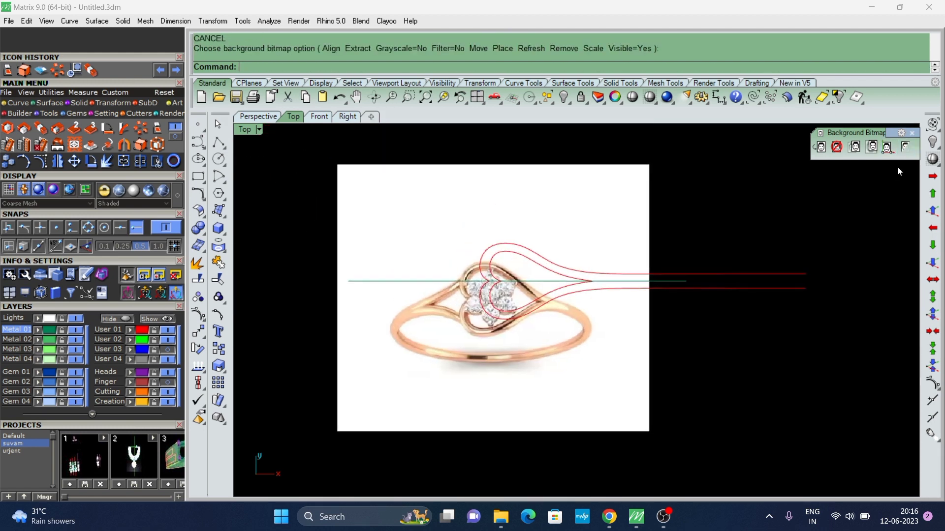
Show all hidden objects, including the flower gems.
left_click(932, 143)
scroll(588, 261, "up", 2)
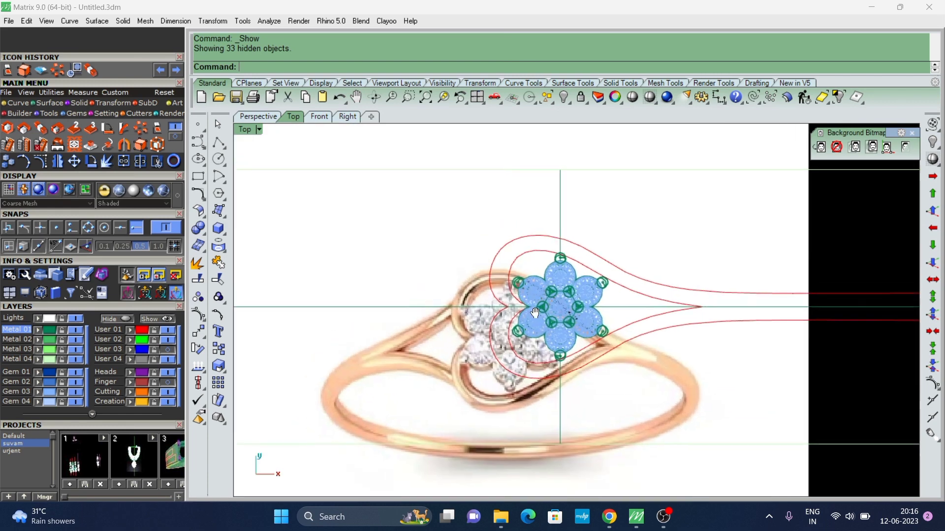
scroll(589, 262, "down", 3)
scroll(357, 282, "up", 2)
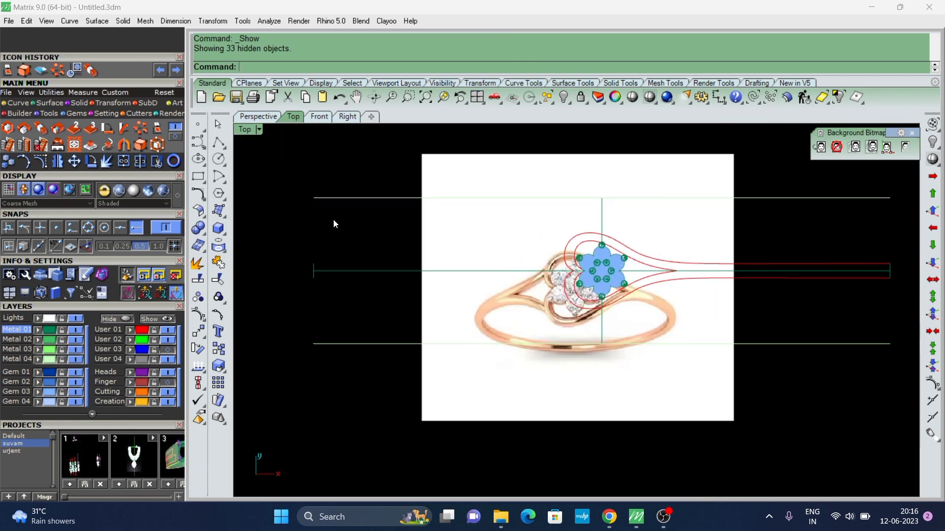
Draw a horizontal line from the left end to near the flower.
left_click(225, 149)
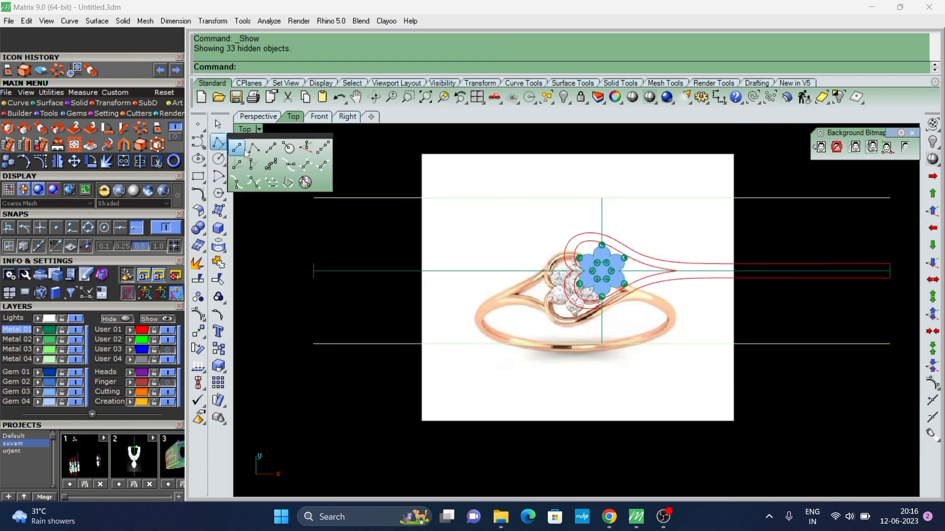
left_click(313, 264)
scroll(543, 266, "up", 2)
scroll(582, 263, "up", 1)
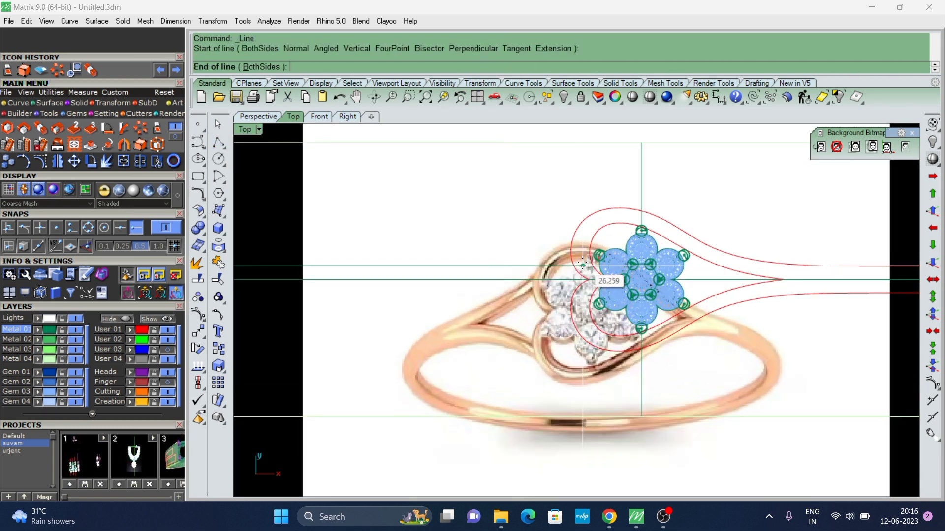
left_click(582, 263)
Mirror the new line across the X axis.
left_click(500, 269)
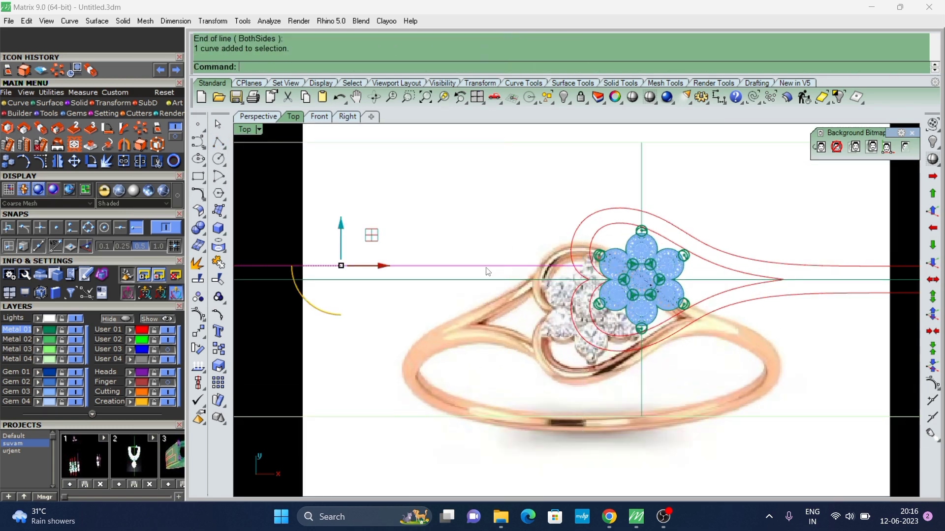
type("mirror")
key("Return")
type("x")
key("Return")
scroll(517, 250, "down", 4)
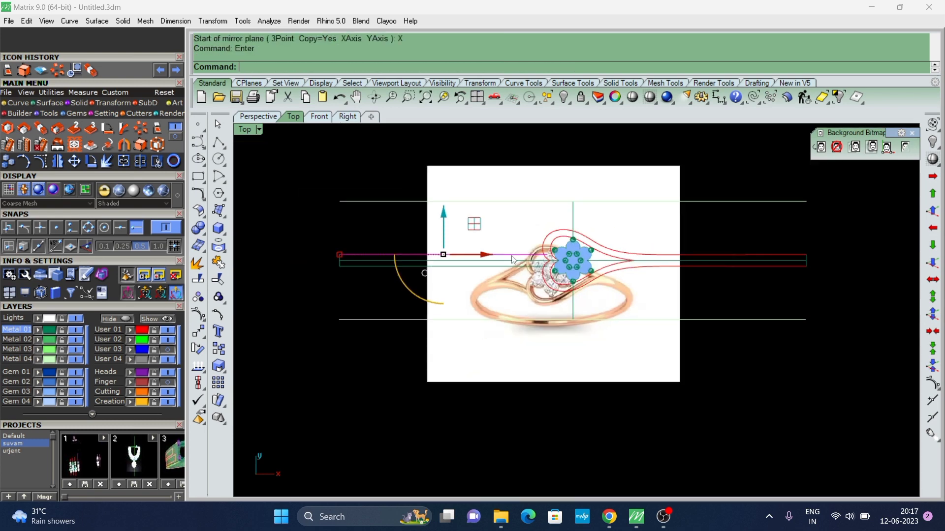
right_click_drag(501, 272, 523, 271)
scroll(539, 260, "up", 2)
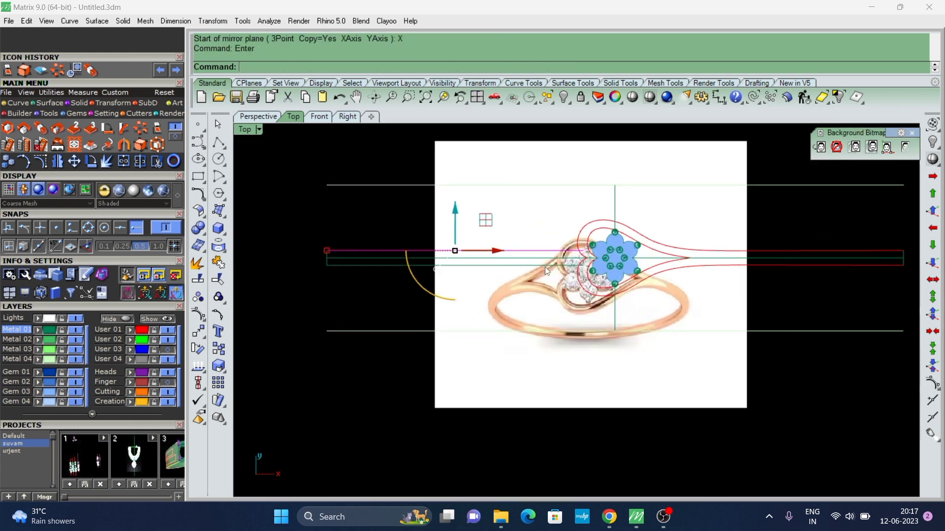
Select the upper horizontal line and set up a 6-point, degree-3 rebuild.
left_click(553, 266)
left_click(524, 251)
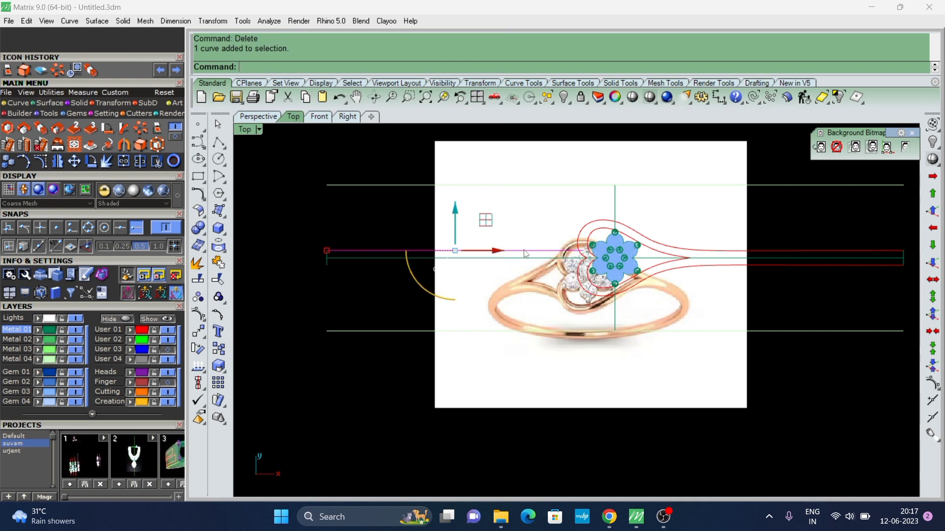
type("Re")
key("Return")
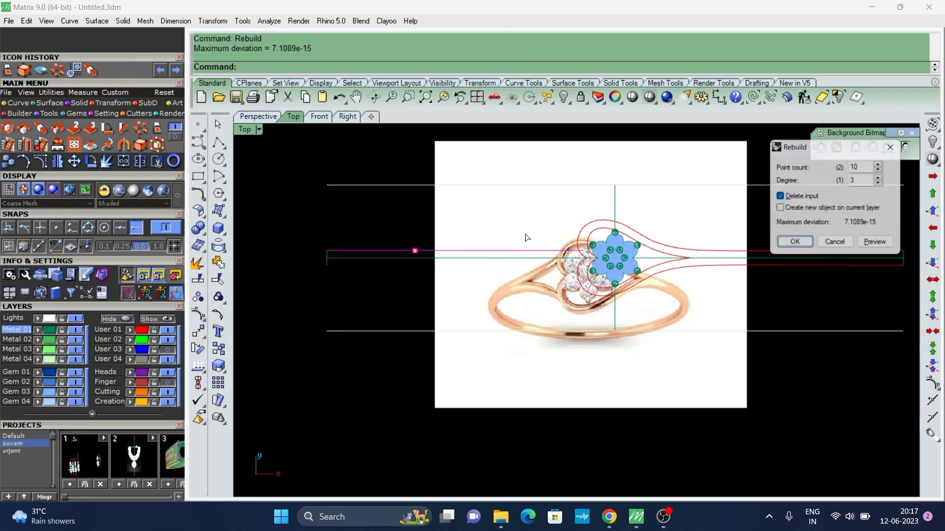
Rebuild the left shank curve and bend it upward near the flower by raising two control points.
left_click(796, 246)
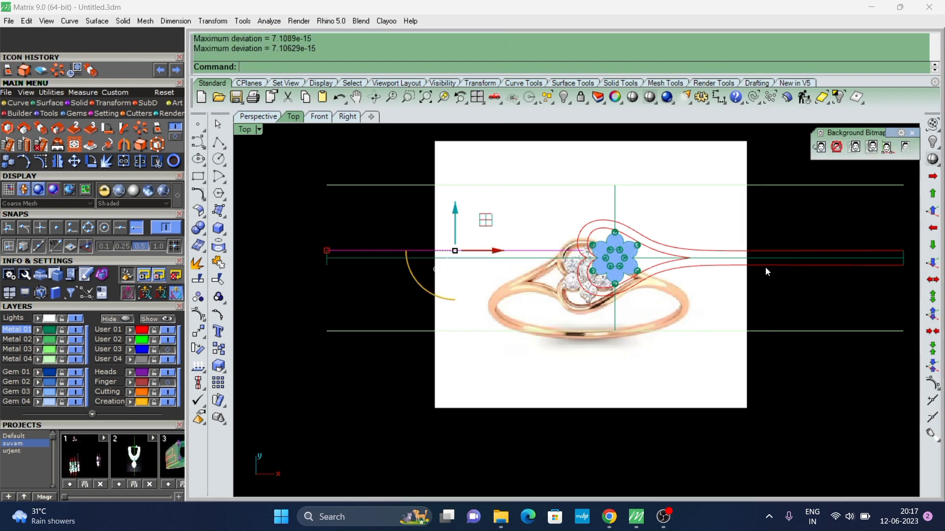
left_click(206, 314)
scroll(592, 240, "up", 2)
scroll(592, 240, "up", 2)
left_click(568, 262)
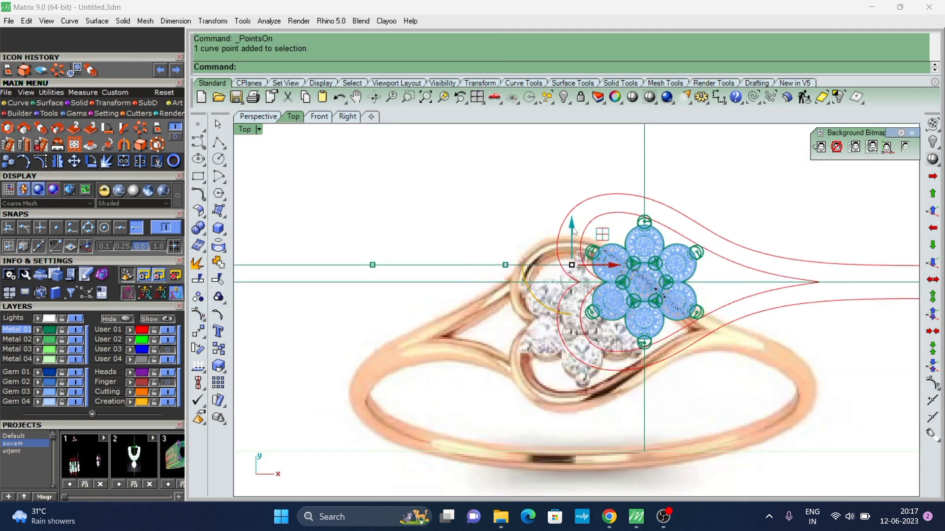
left_click_drag(573, 231, 574, 193)
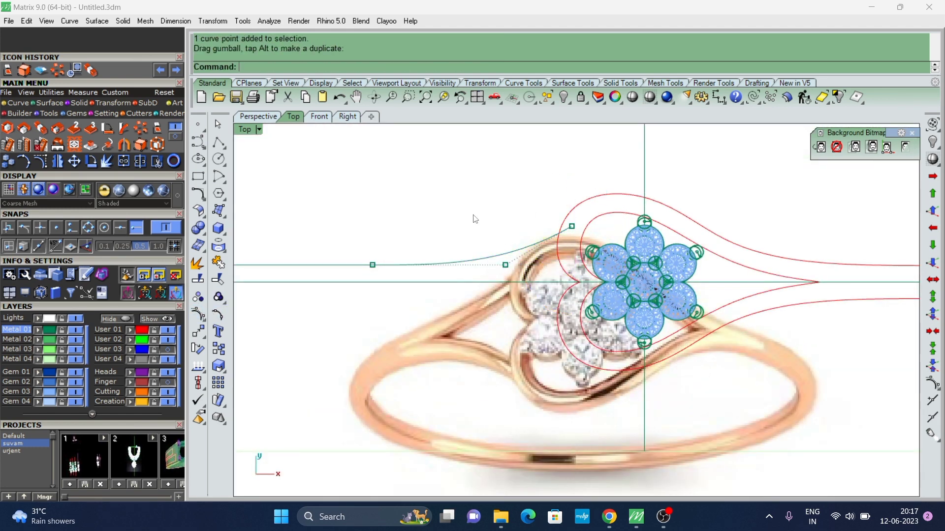
left_click(505, 265)
left_click_drag(507, 231, 507, 224)
scroll(516, 227, "down", 4)
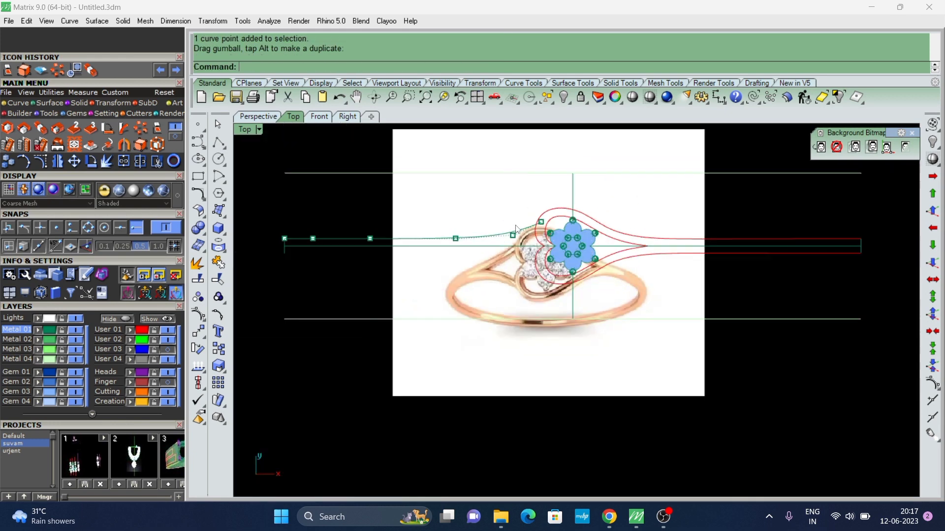
Rebuild the bent curve to 5 points at degree 3.
left_click(500, 242)
type("Re")
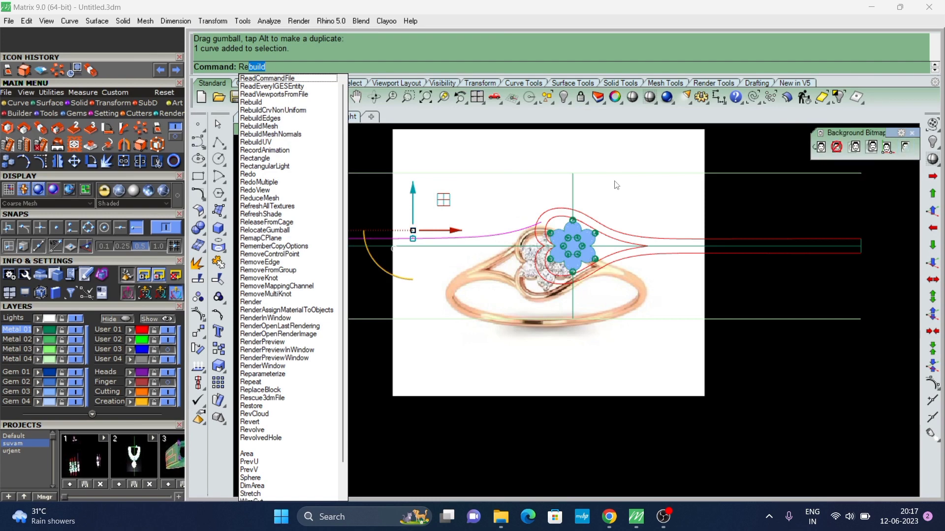
key("Return")
scroll(503, 245, "up", 3)
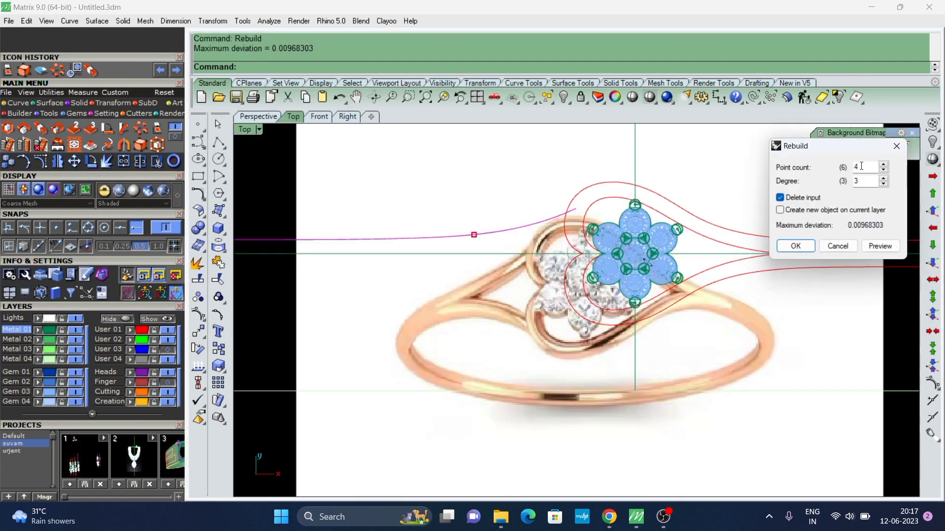
key("Tab")
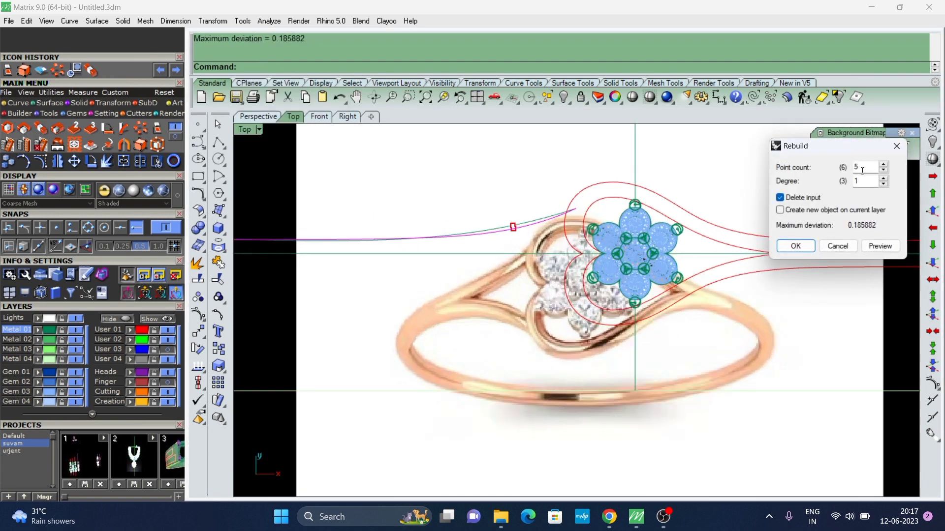
key("Tab")
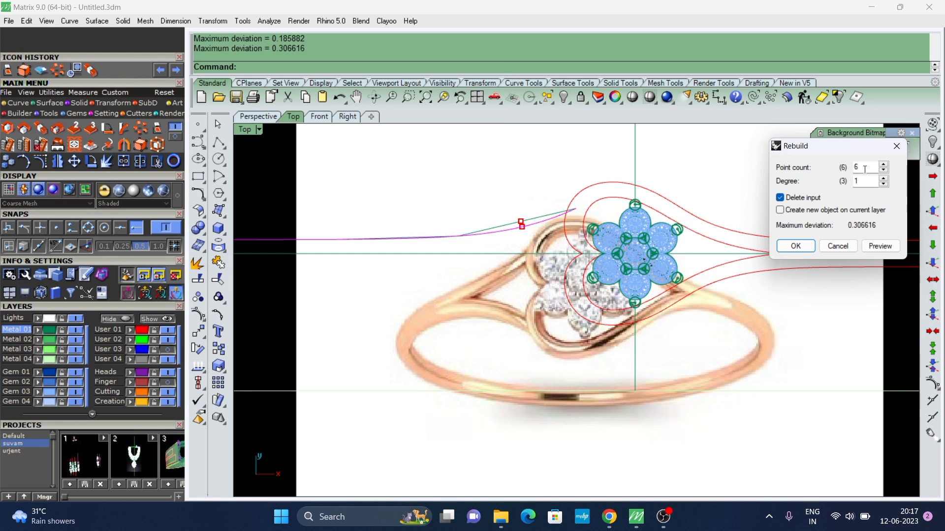
key("Up")
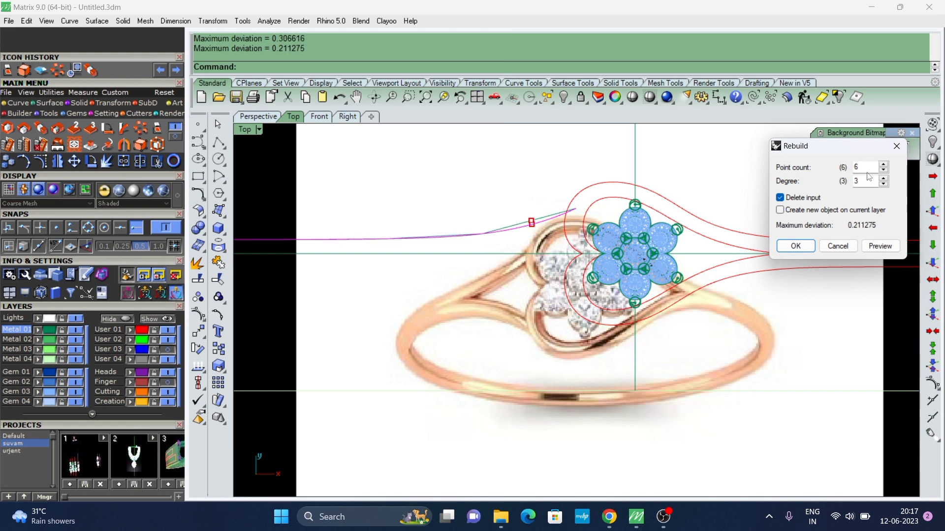
key("Tab")
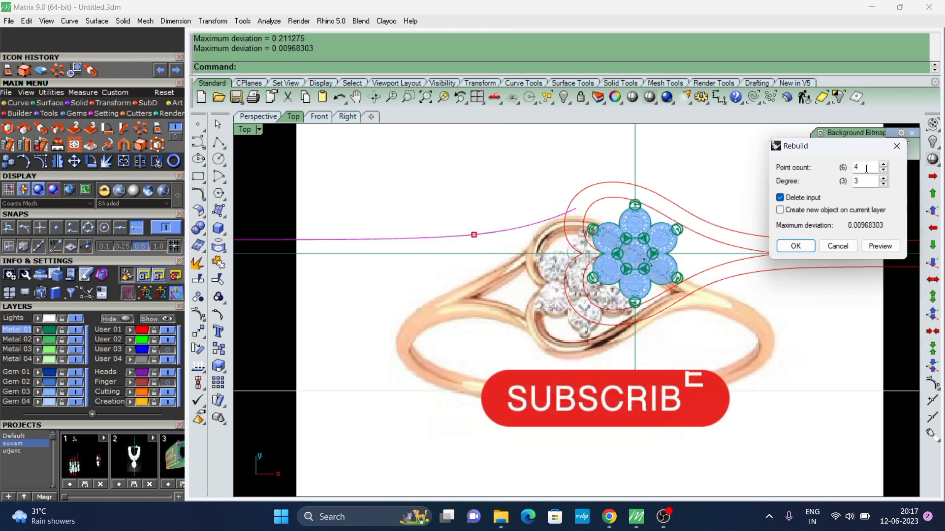
key("Down")
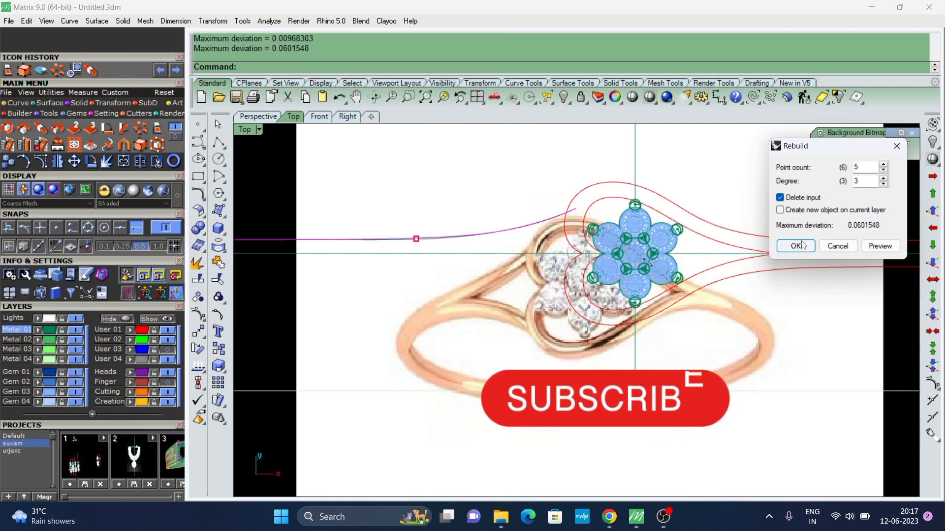
left_click(796, 246)
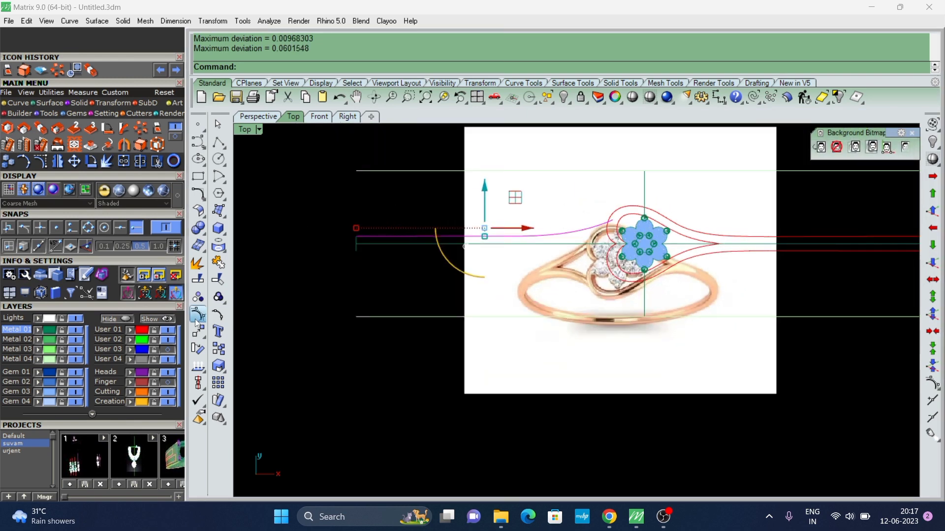
Pull one control point of the rebuilt curve upward to reshape it.
left_click(197, 318)
left_click_drag(558, 178, 597, 257)
scroll(584, 215, "up", 4)
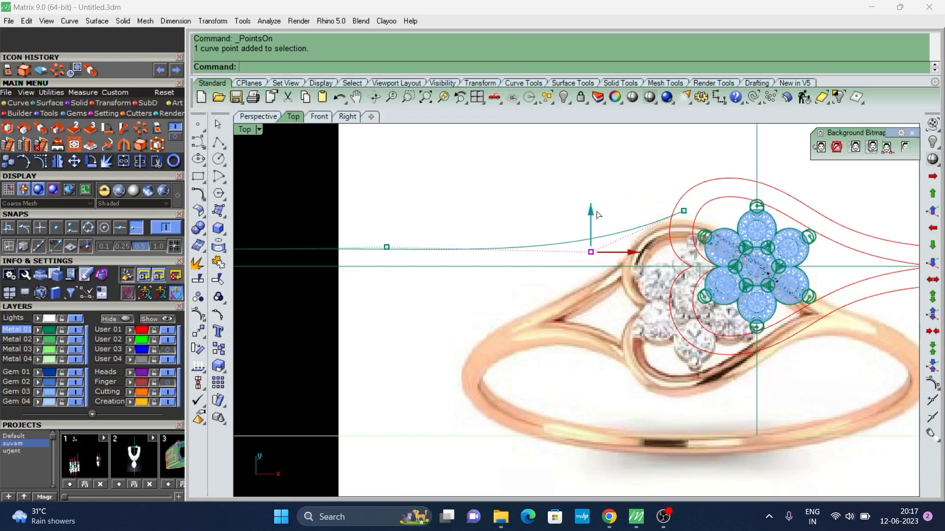
left_click_drag(598, 215, 597, 200)
scroll(598, 217, "down", 3)
Mirror the reshaped curve across the X axis.
left_click(599, 223)
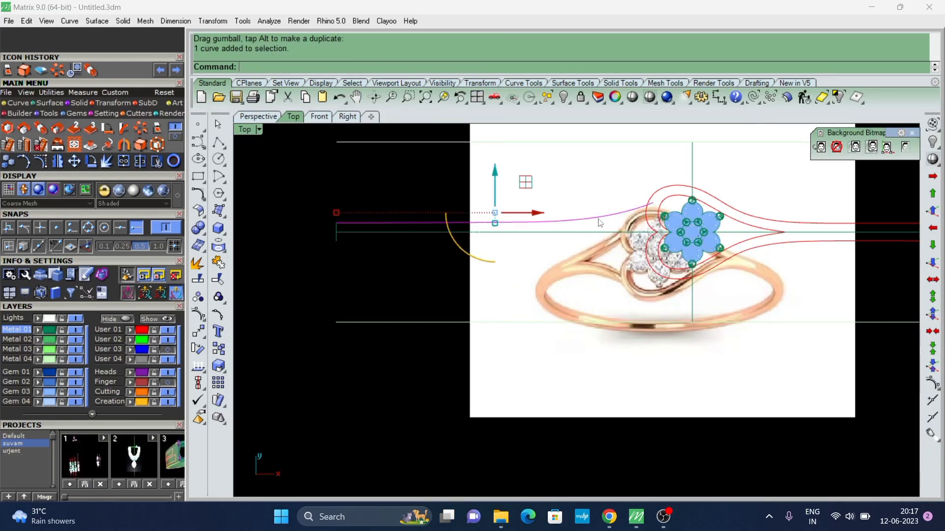
type("x")
key("Return")
scroll(583, 224, "down", 1)
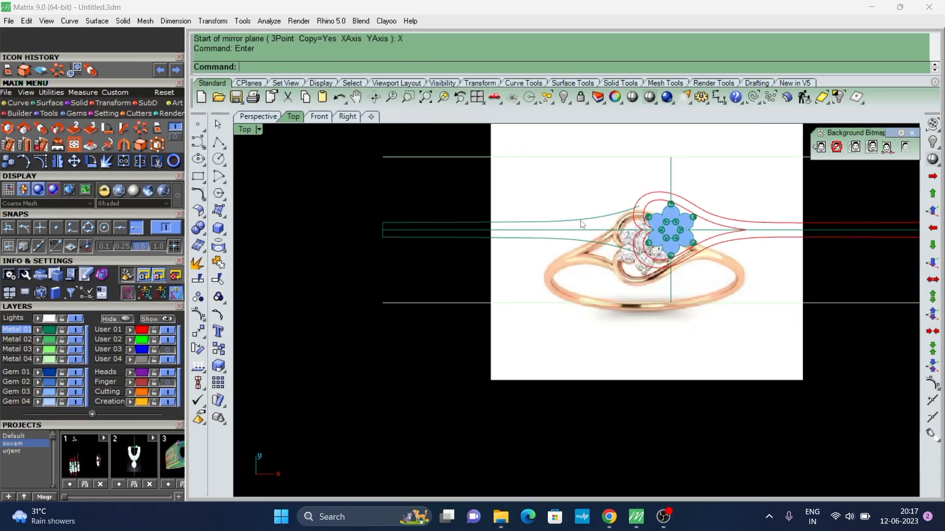
scroll(591, 224, "up", 1)
left_click(608, 217)
Offset the two left shank curves at distance 1.
scroll(608, 219, "up", 2)
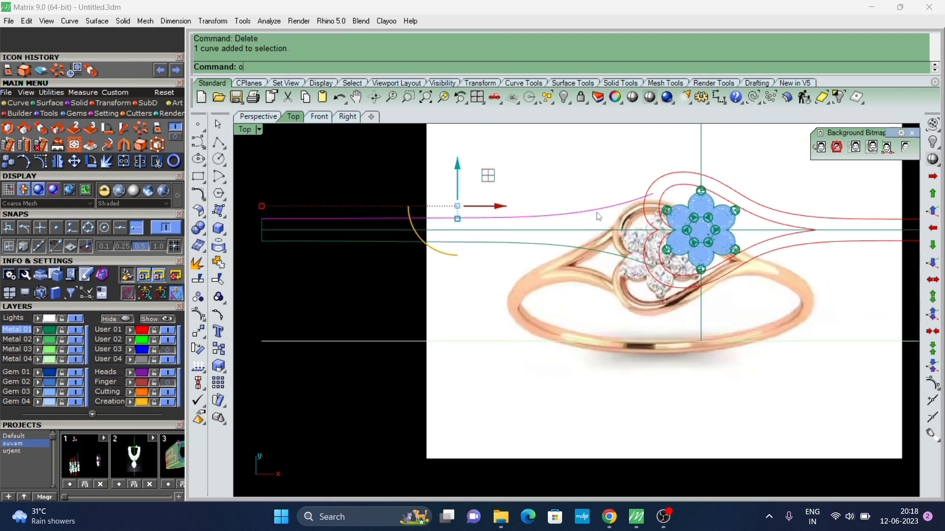
type("o")
key("Return")
key("Return")
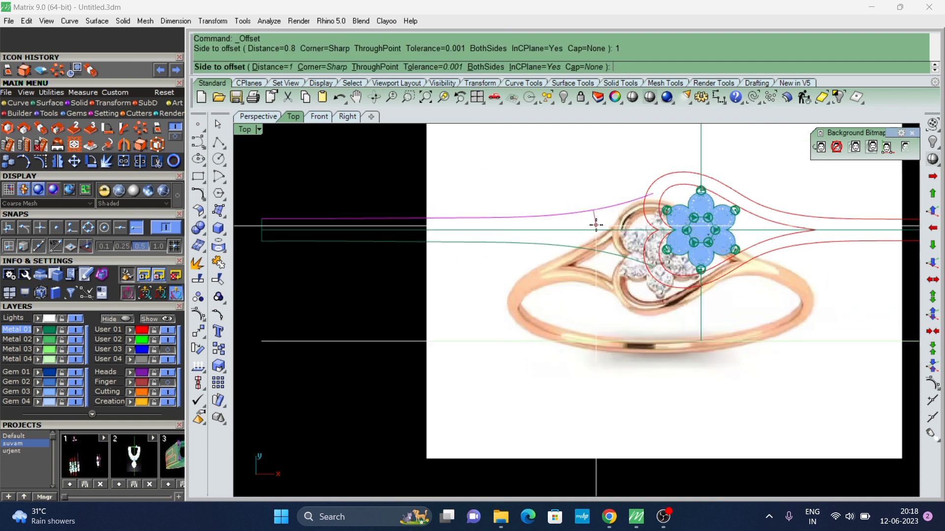
left_click(602, 233)
left_click(610, 252)
type("o")
key("Return")
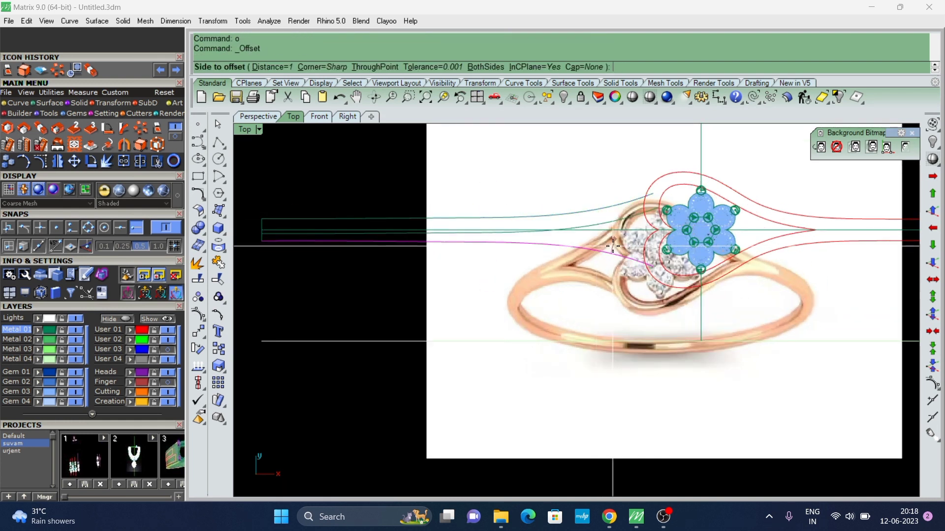
left_click(614, 250)
scroll(562, 259, "up", 3)
Trim the overlapping segments where the crossing curves meet.
left_click(593, 226)
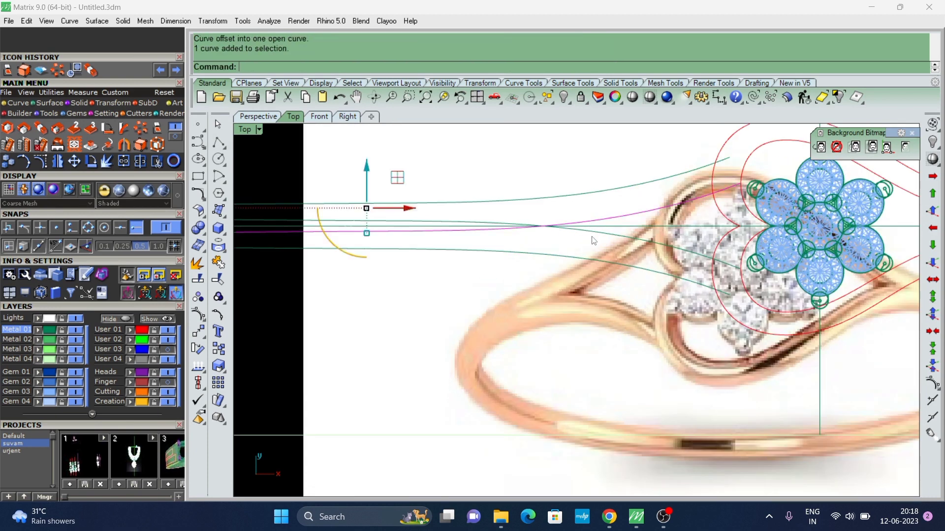
left_click(538, 228, "shift")
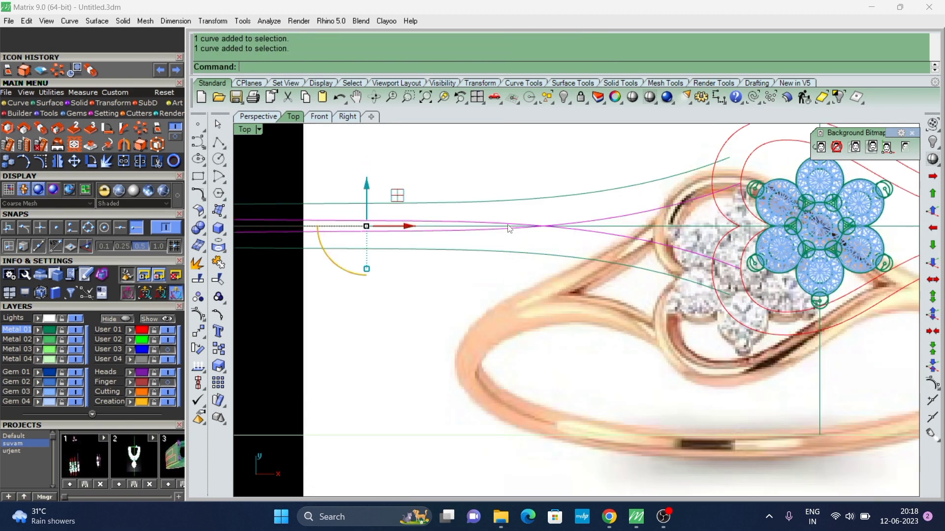
type("t")
key("Return")
scroll(498, 223, "up", 2)
left_click(489, 225)
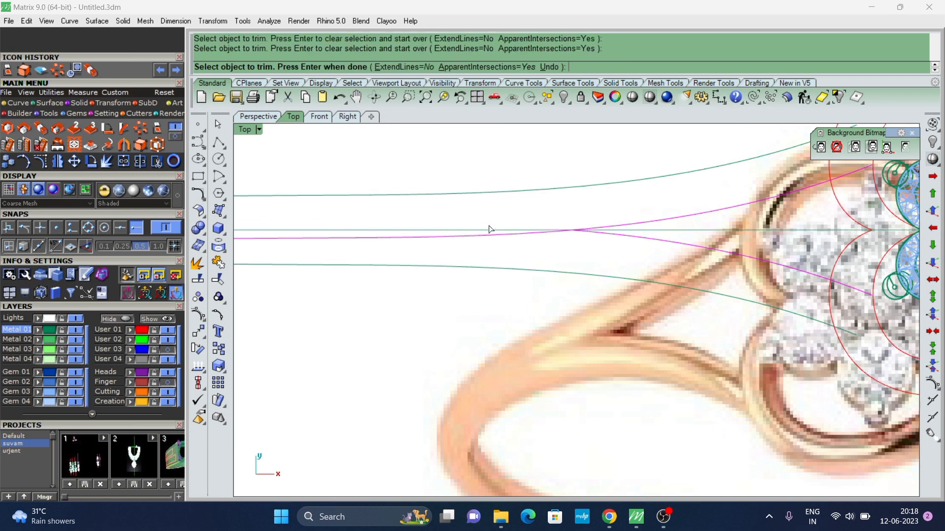
left_click(501, 241)
key("Return")
Select the leftover curve for removal.
scroll(502, 243, "down", 2)
scroll(502, 243, "down", 2)
scroll(531, 240, "up", 1)
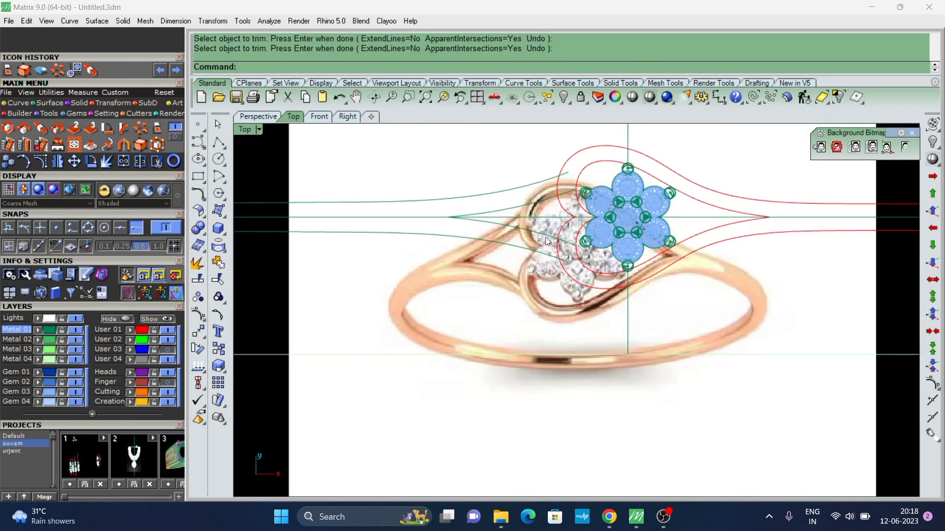
left_click(549, 239)
Delete the leftover curve and rebuild the middle shank curve to 5 points, degree 3.
key("Return")
left_click(543, 207)
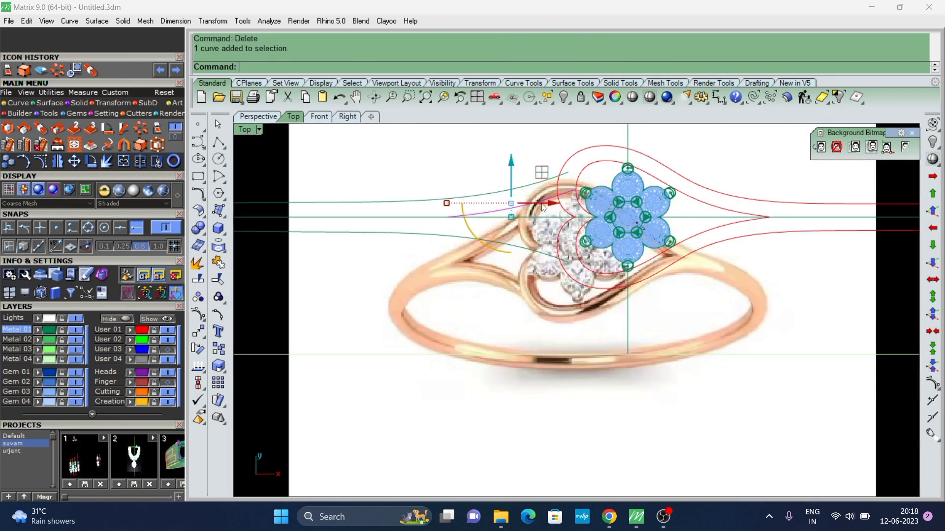
left_click(221, 316)
scroll(543, 190, "up", 1)
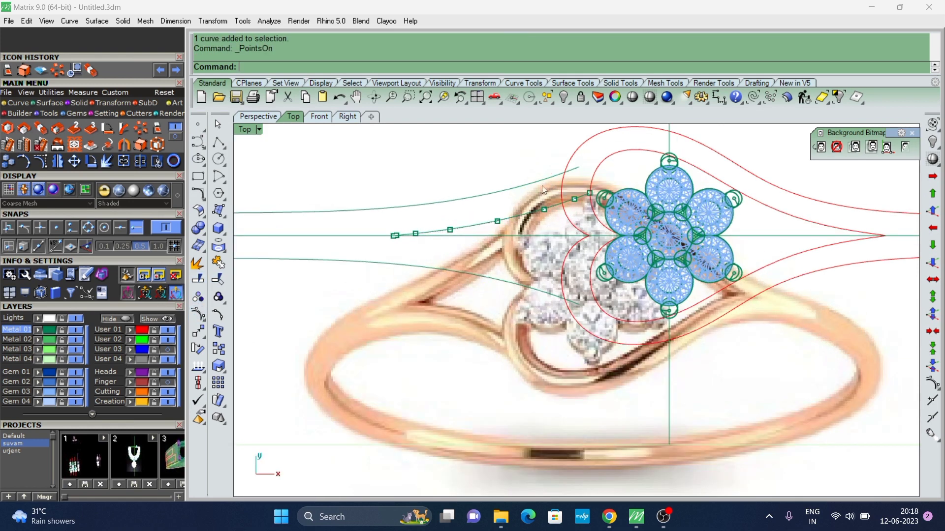
left_click(518, 218)
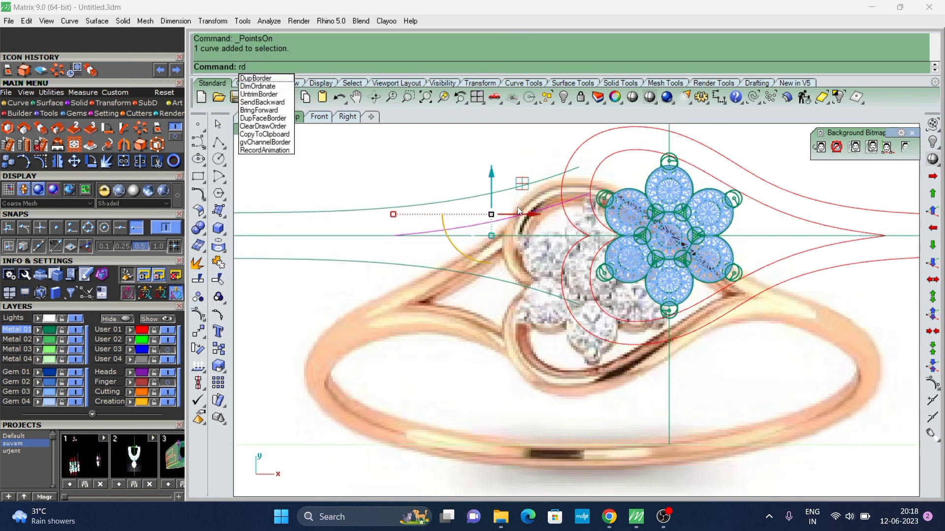
key("Return")
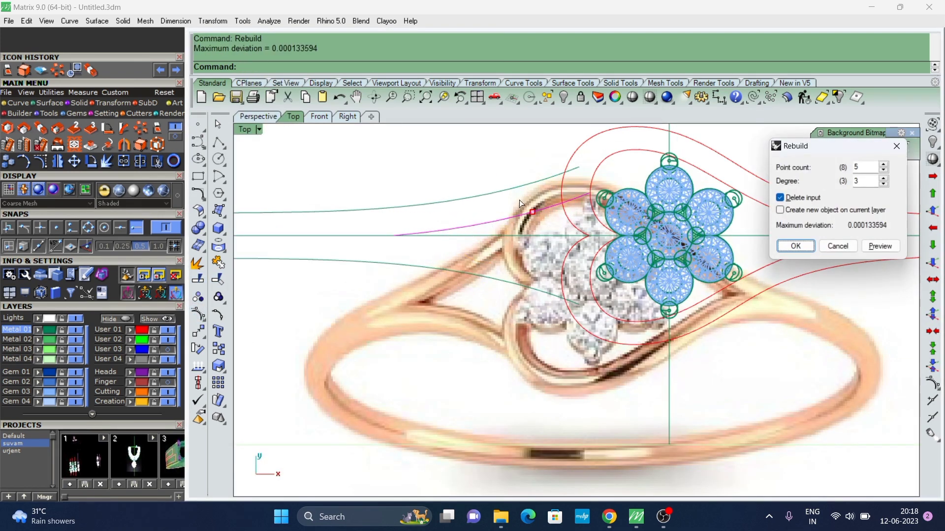
left_click(794, 245)
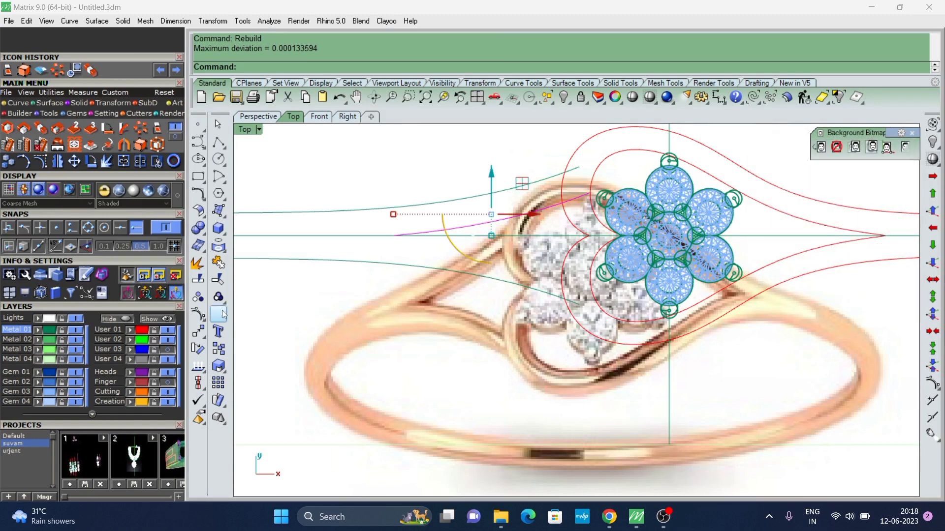
Lift two control points near the flower to bend the middle curve upward.
left_click(200, 317)
left_click_drag(522, 164, 598, 246)
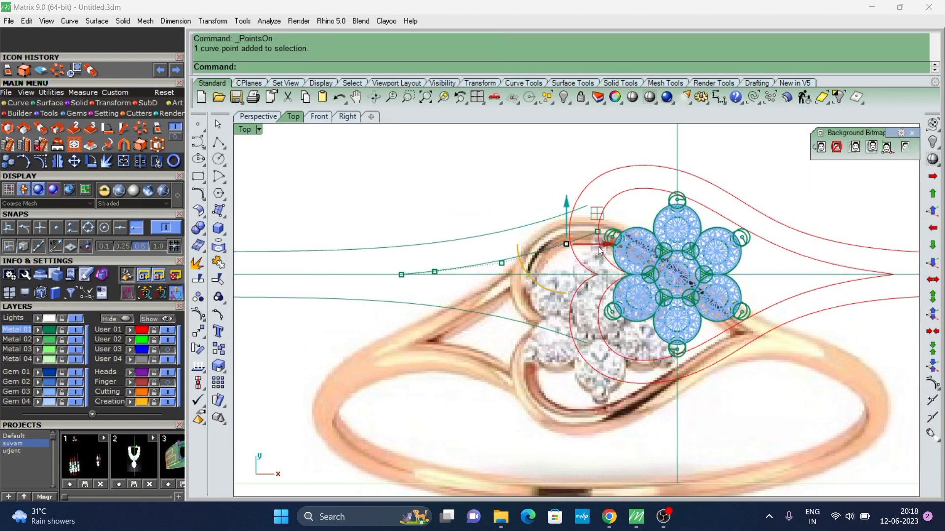
scroll(558, 208, "up", 3)
left_click(603, 230, "shift")
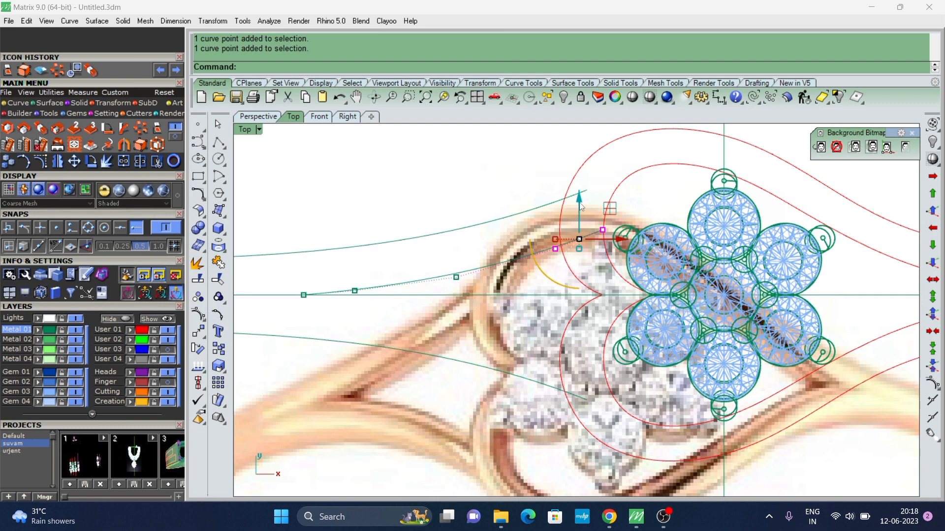
left_click_drag(582, 207, 583, 195)
key("Escape")
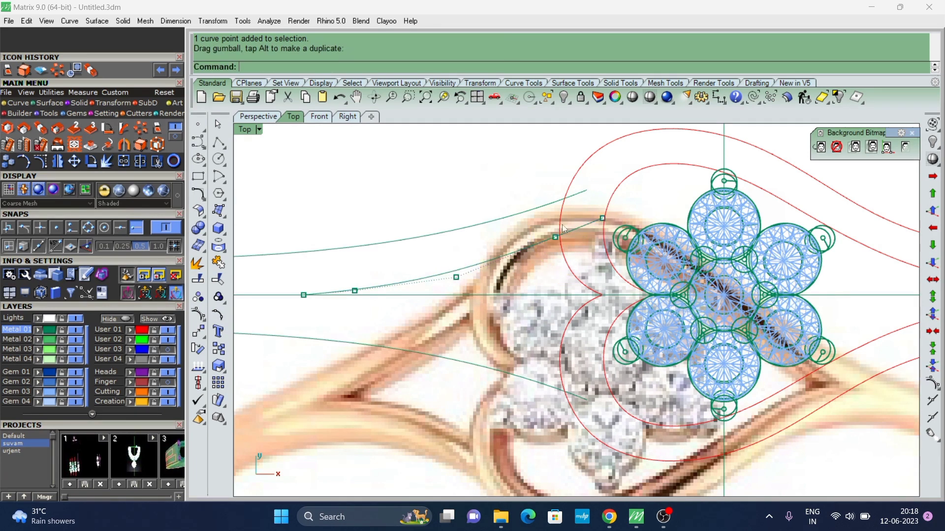
Hide the background ring photo.
scroll(564, 251, "up", 1)
left_click(553, 242)
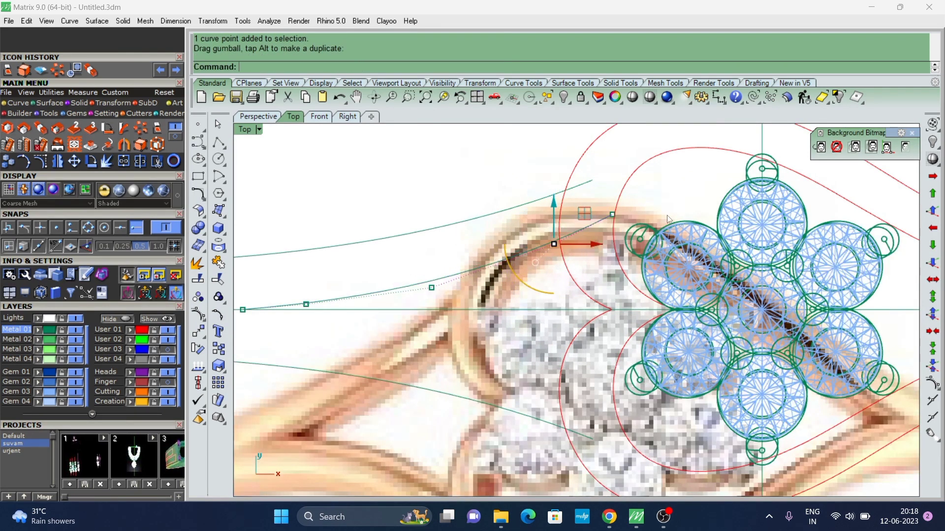
left_click(895, 156)
scroll(480, 216, "down", 3)
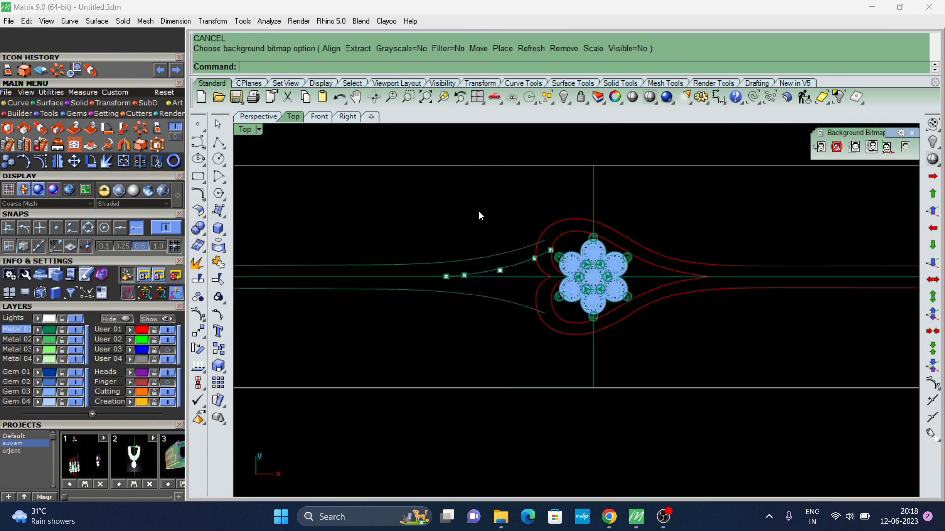
Raise another control point to smooth the middle curve's bend.
left_click(472, 274)
scroll(492, 275, "up", 3)
left_click(199, 319)
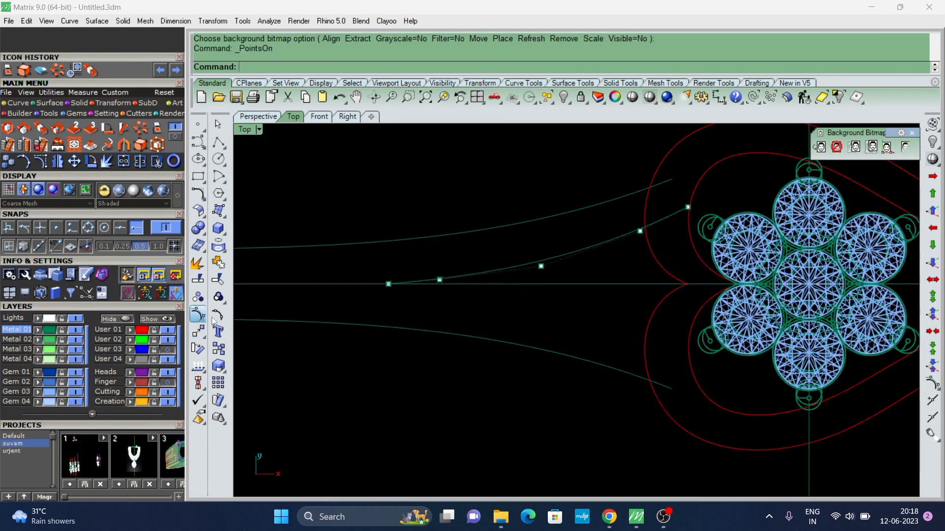
left_click_drag(503, 181, 573, 268)
left_click_drag(542, 228, 550, 225)
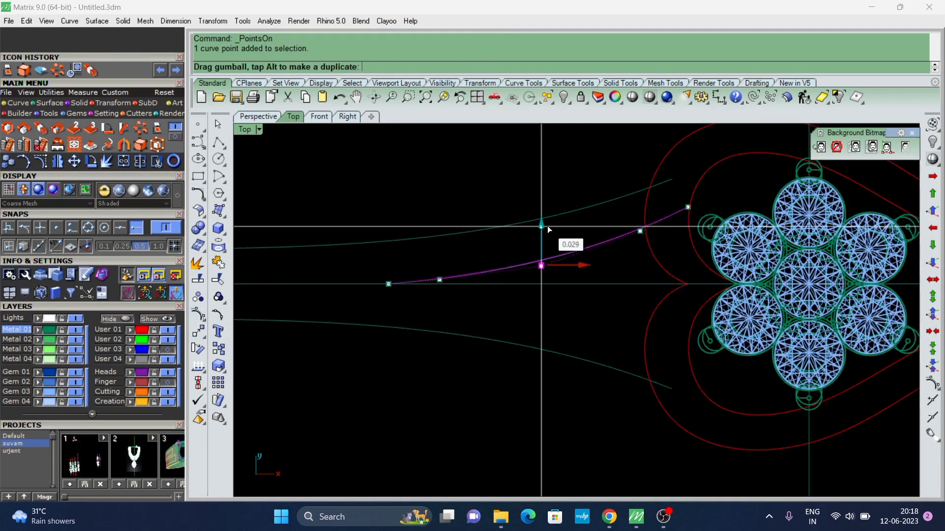
key("Escape")
Mirror the middle curve across the X axis and hide the unneeded curve.
left_click(593, 249)
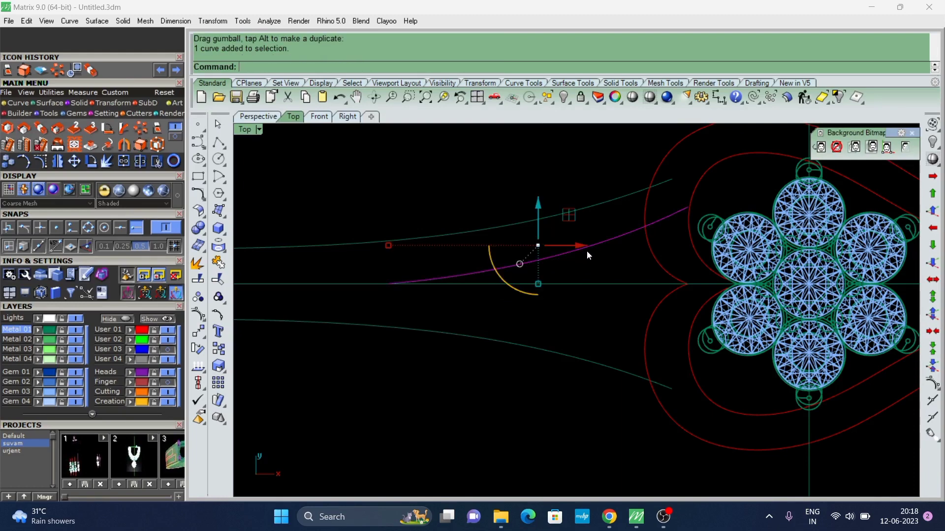
key("ctrl+m")
type("x")
key("Return")
scroll(583, 250, "down", 3)
scroll(574, 275, "down", 3)
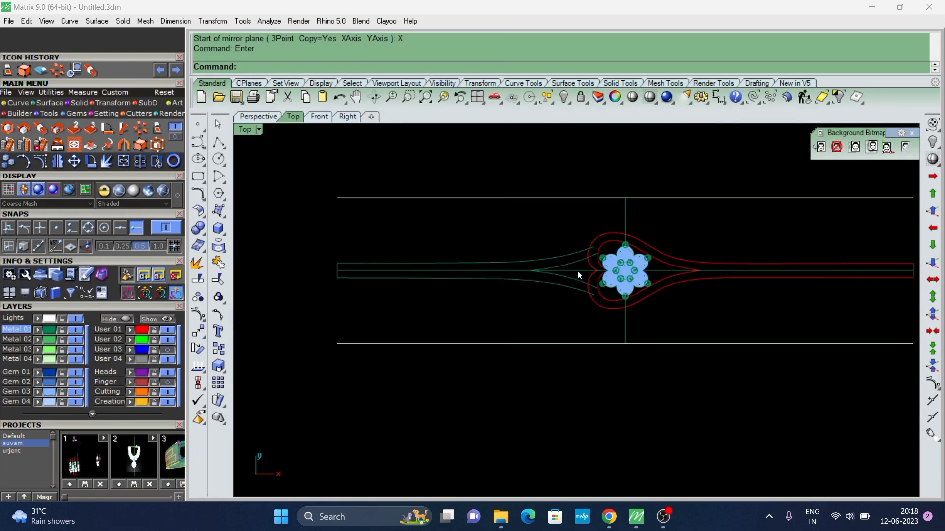
left_click(577, 270)
key("ctrl+h")
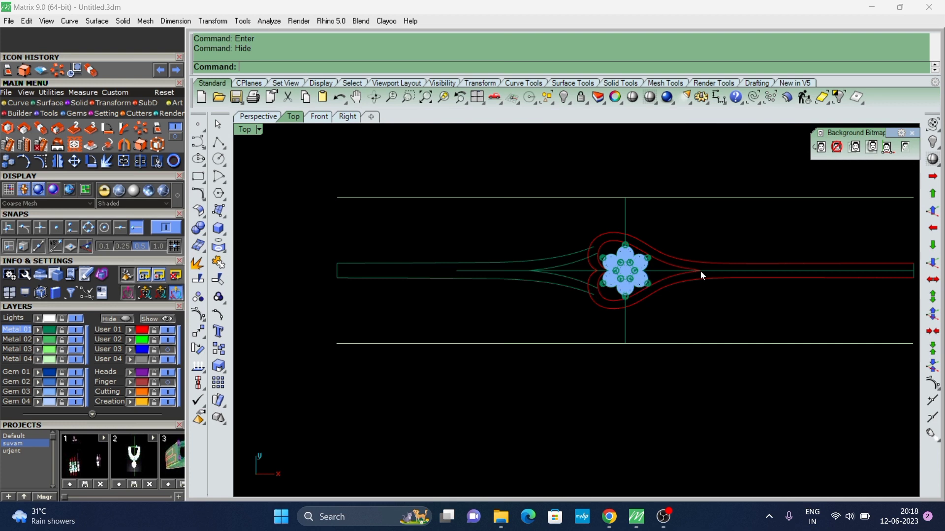
Split the long horizontal curve at a point at its end.
left_click(701, 274)
scroll(592, 286, "down", 2)
key("Escape")
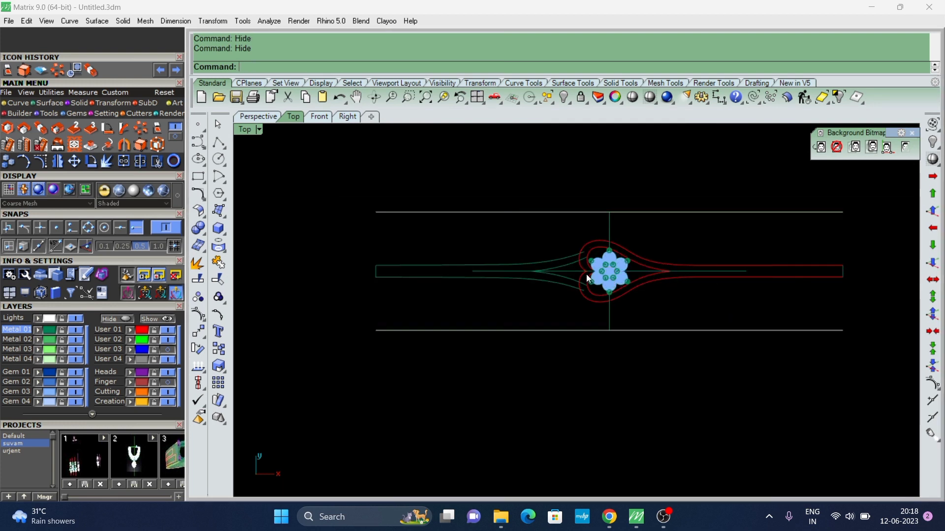
scroll(586, 274, "up", 2)
left_click(563, 268)
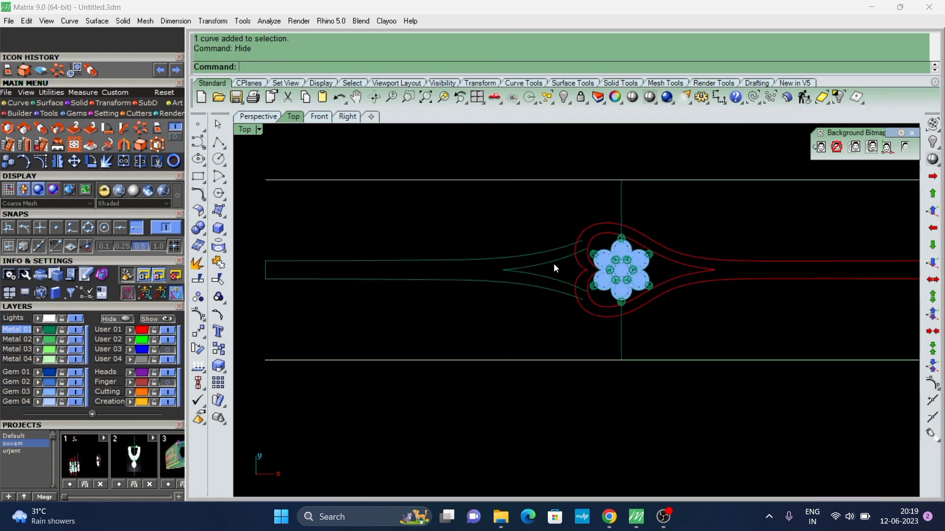
scroll(538, 264, "down", 2)
scroll(544, 270, "up", 3)
type("s")
key("Return")
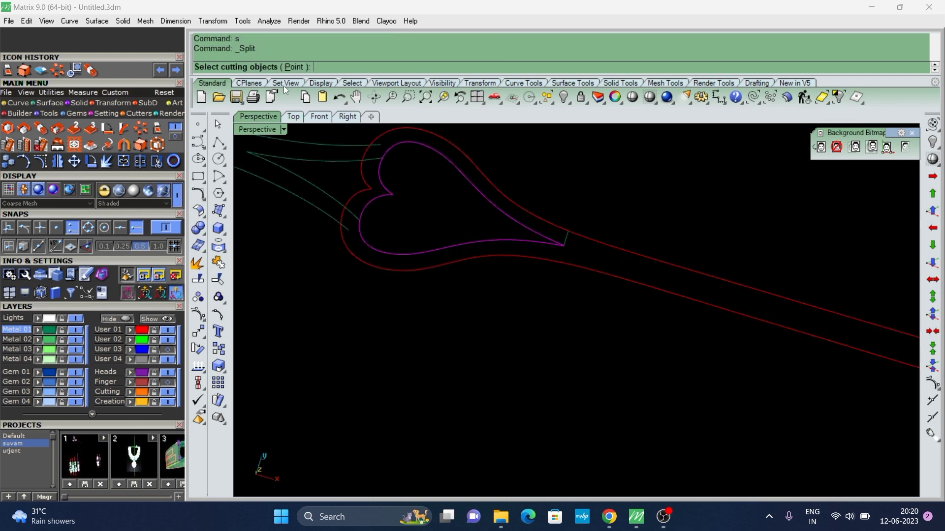
left_click(291, 67)
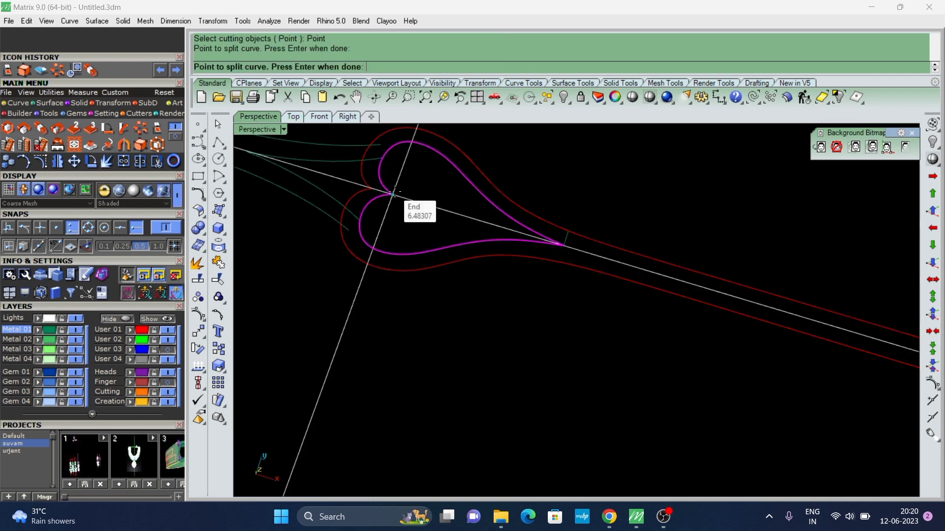
scroll(571, 231, "up", 1)
scroll(568, 233, "up", 2)
scroll(566, 233, "up", 1)
left_click(564, 235)
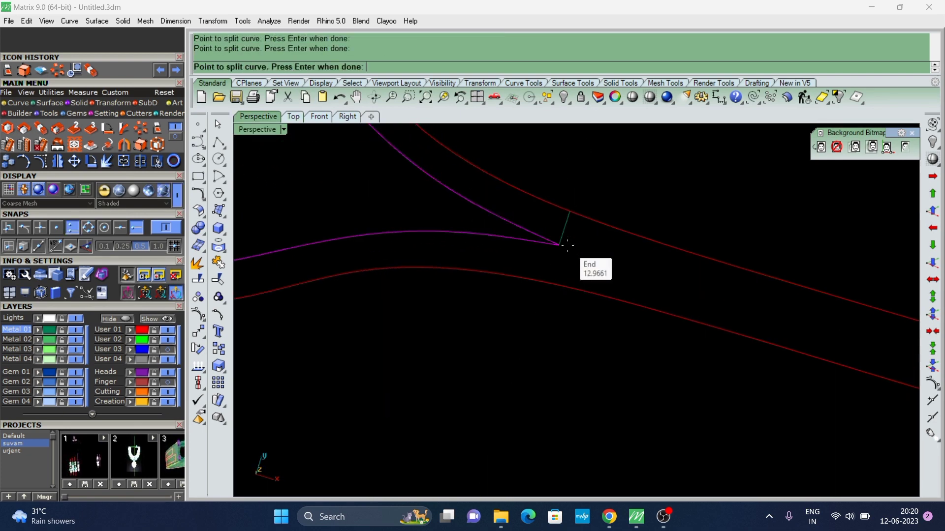
key("Return")
Delete the unwanted piece of the split curve.
left_click(571, 216)
left_click(549, 202)
type("s")
key("Return")
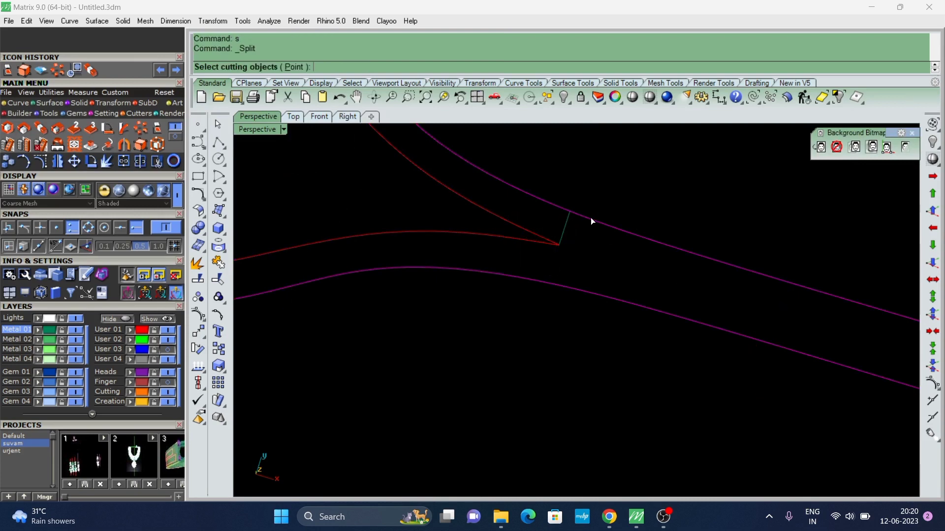
scroll(593, 220, "down", 3)
key("Escape")
left_click(594, 227)
key("Delete")
mouse_move(595, 227)
right_mouse_down()
mouse_move(645, 320)
mouse_move(370, 240)
right_mouse_up()
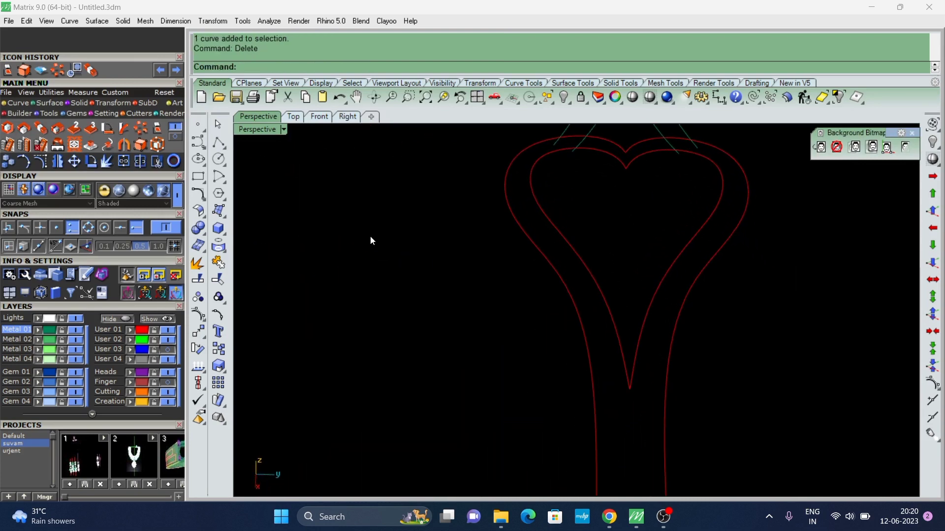
Split the right heart curve at the heart's bottom tip.
type("s")
key("Return")
left_click(289, 66)
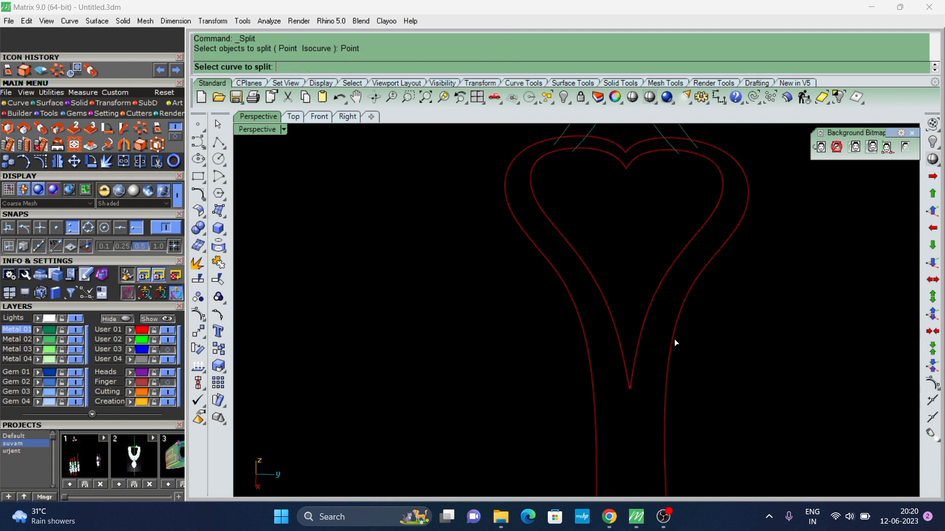
left_click(665, 391)
key("Return")
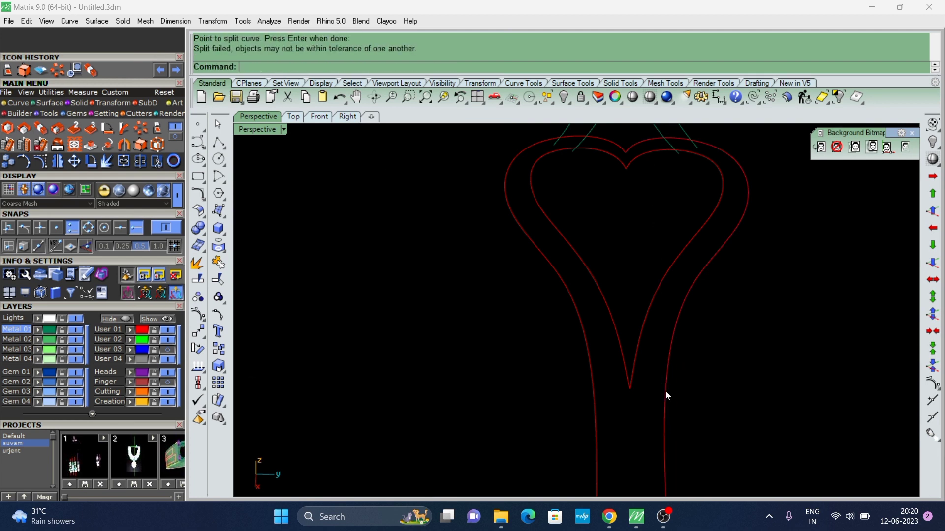
key("Return")
left_click(665, 392)
key("Return")
left_click(293, 67)
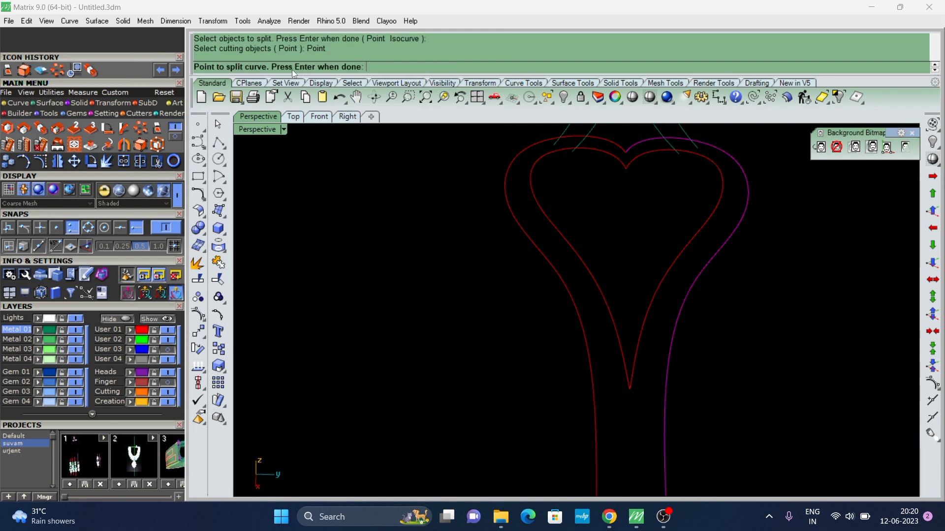
left_click(656, 395)
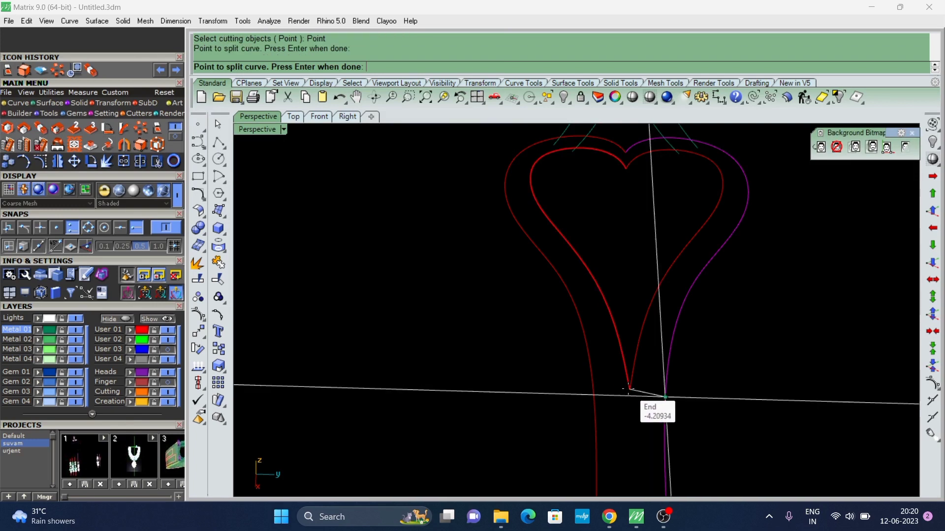
key("Return")
Delete the outer and inner right-side heart curves.
left_click(665, 381)
left_click(639, 347)
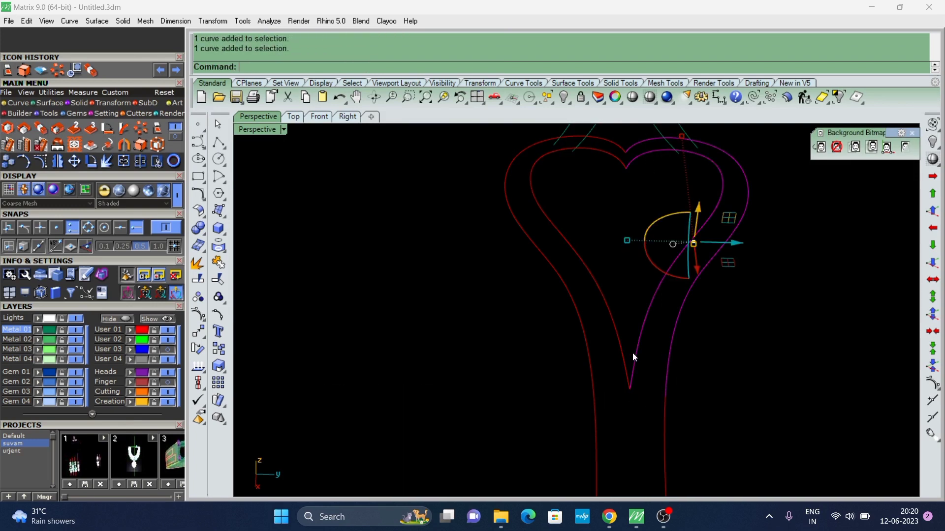
scroll(616, 259, "down", 3)
scroll(538, 327, "down", 2)
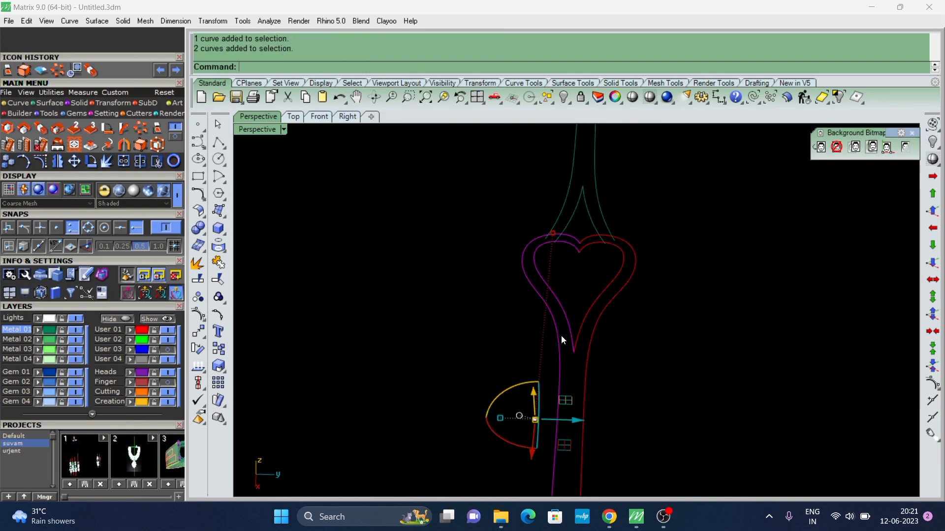
key("Delete")
Mirror the three remaining half curves across the X axis.
left_click_drag(649, 299, 569, 365)
scroll(578, 347, "down", 2)
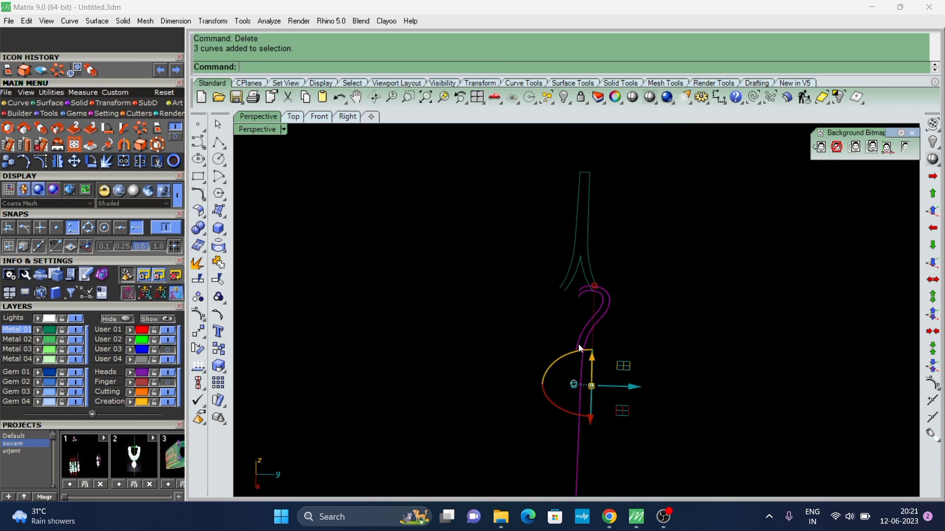
type("x")
key("Return")
scroll(580, 346, "up", 2)
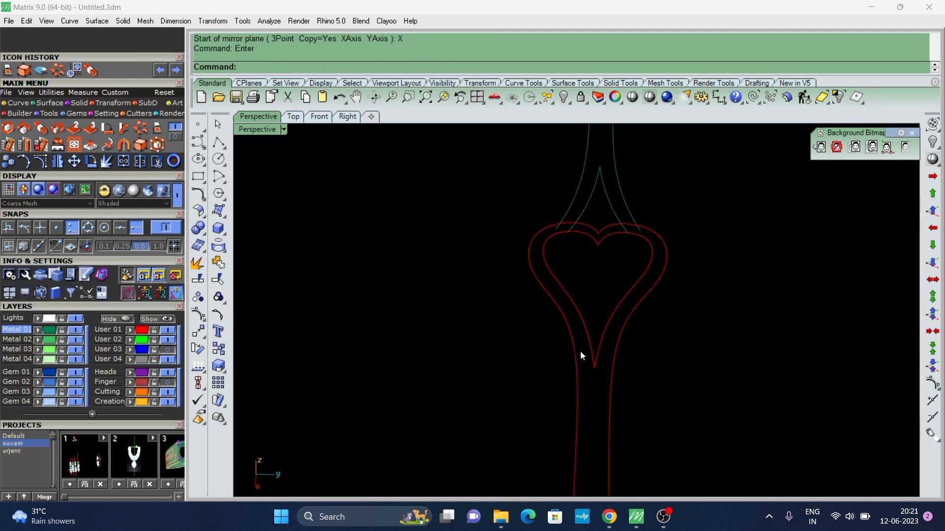
Hide the extra curves so only the inner and outer heart outlines show.
left_click(574, 355)
left_click(598, 346, "shift")
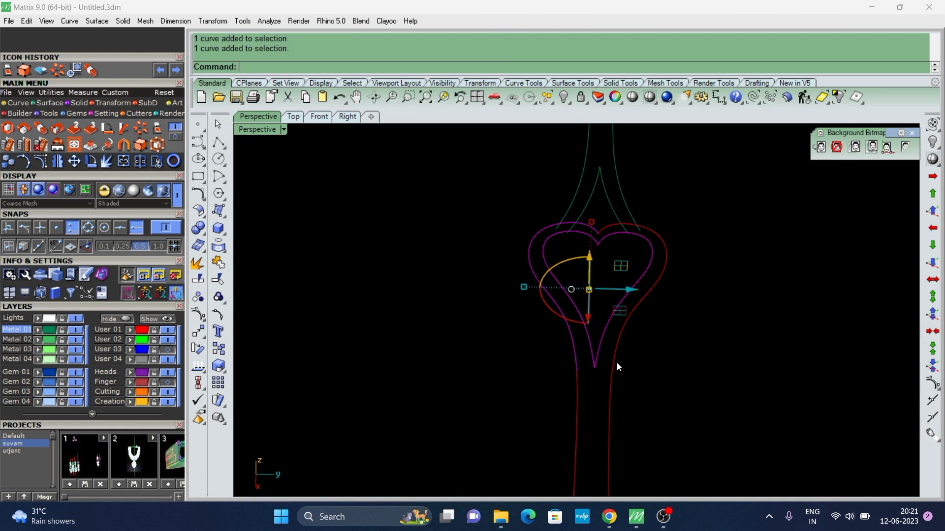
mouse_move(573, 374)
right_mouse_down()
mouse_move(689, 447)
mouse_move(649, 345)
mouse_move(662, 371)
right_mouse_up()
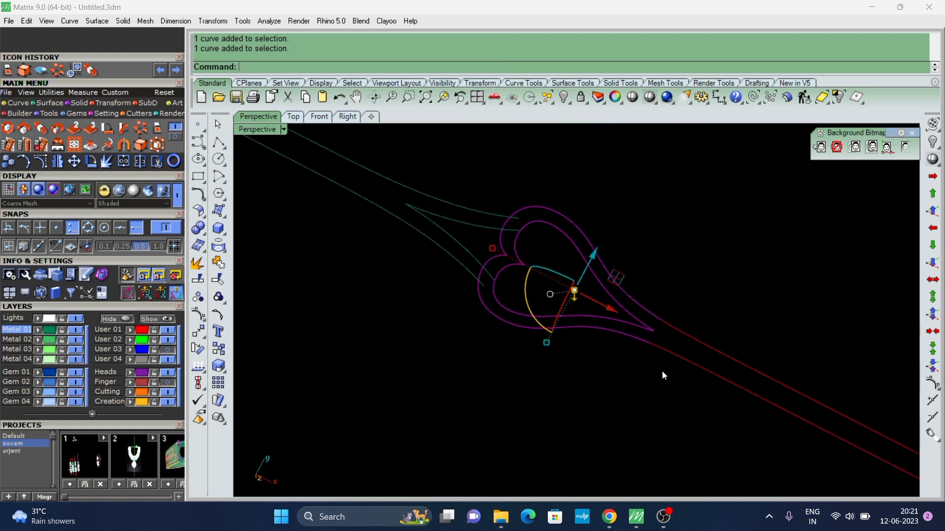
left_click(664, 348)
scroll(660, 327, "up", 3)
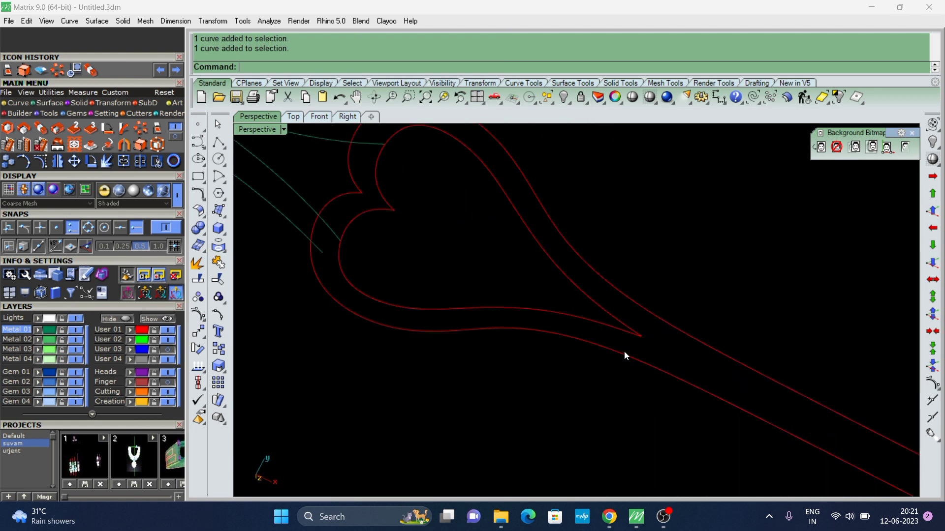
left_click(621, 351)
left_click(620, 328, "shift")
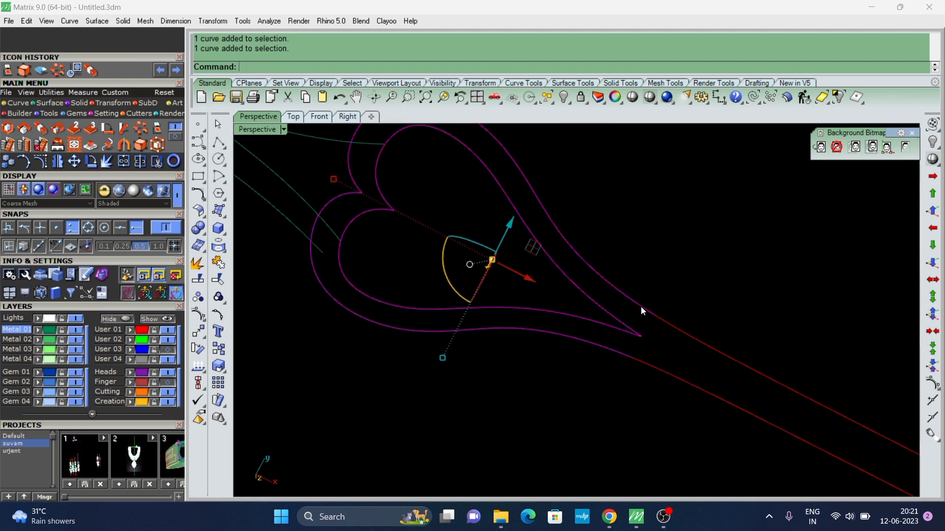
left_click(840, 100)
mouse_move(624, 196)
right_mouse_down()
mouse_move(618, 466)
mouse_move(573, 122)
mouse_move(558, 214)
right_mouse_up()
Draw a straight line joining the two curve tips at the heart's bottom.
type("line")
key("Return")
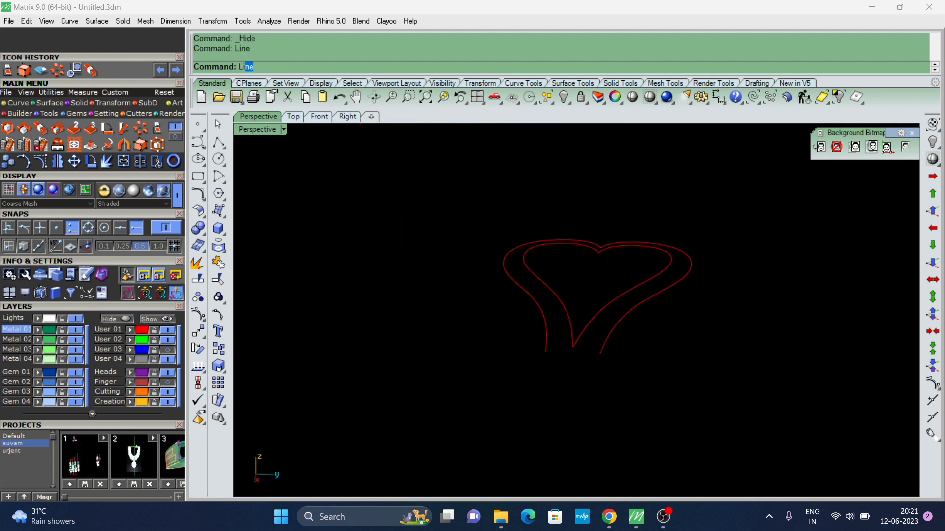
scroll(566, 305, "up", 3)
scroll(533, 345, "up", 2)
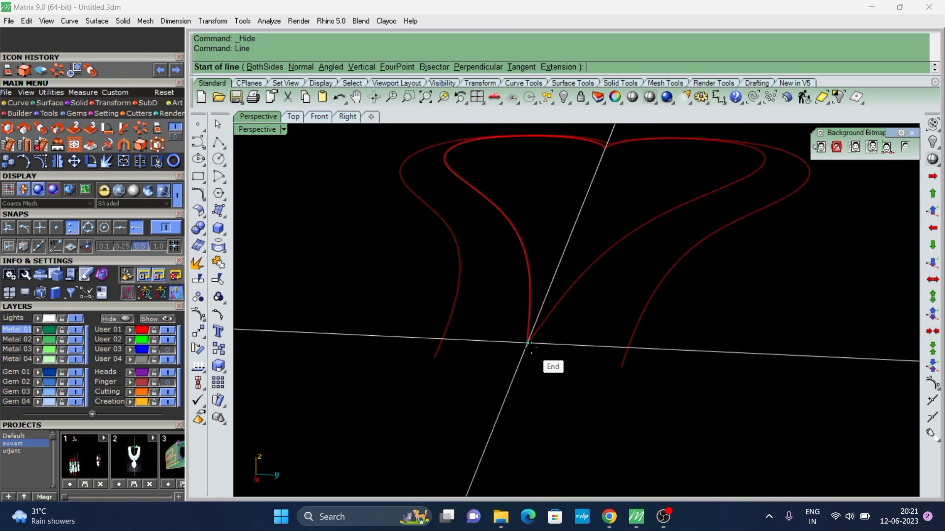
scroll(512, 329, "up", 3)
scroll(453, 299, "up", 1)
scroll(443, 300, "down", 2)
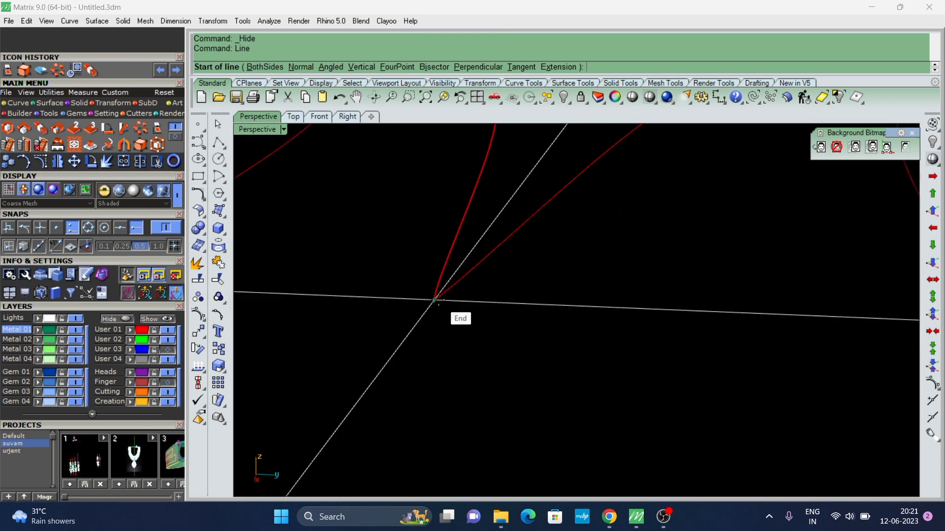
left_click(434, 301)
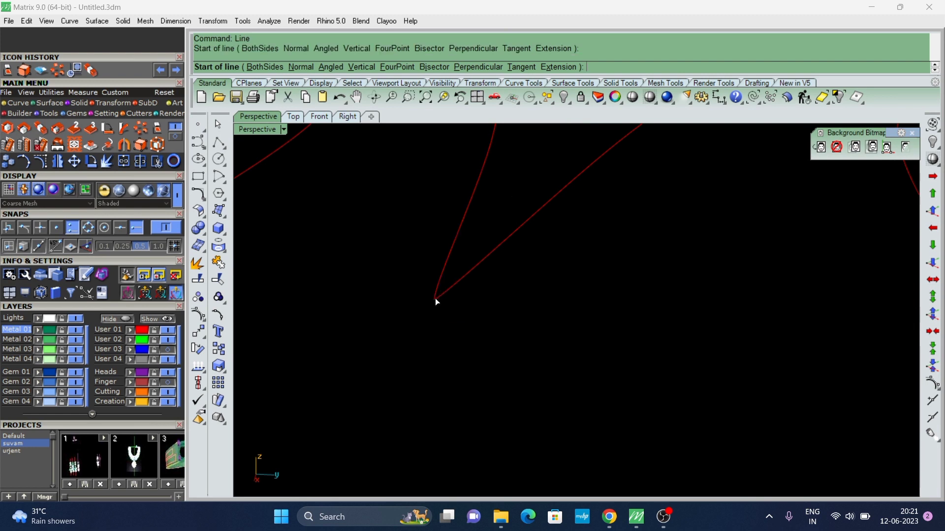
mouse_move(437, 300)
right_mouse_down()
mouse_move(486, 306)
mouse_move(423, 320)
mouse_move(448, 315)
right_mouse_up()
left_click(450, 315)
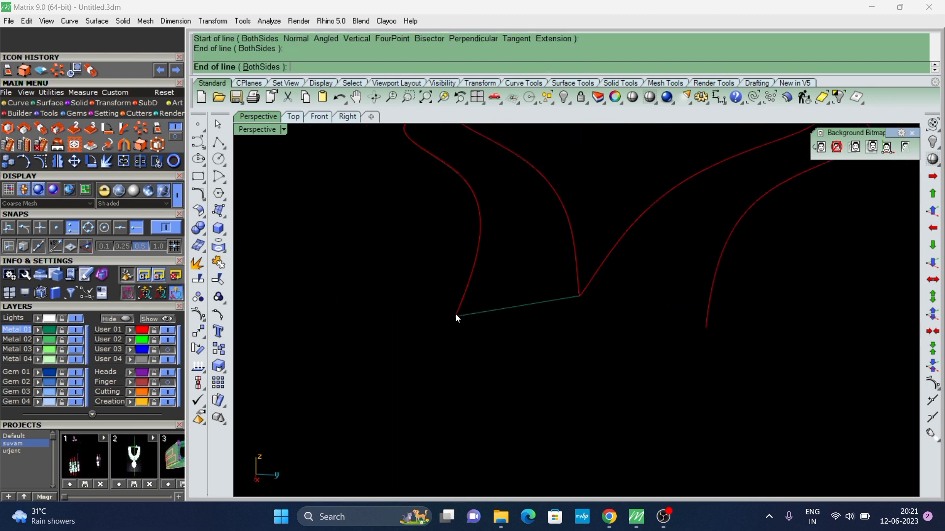
Rebuild the connecting line and rotate its two middle control points to bow it.
left_click(516, 312)
type("Reb")
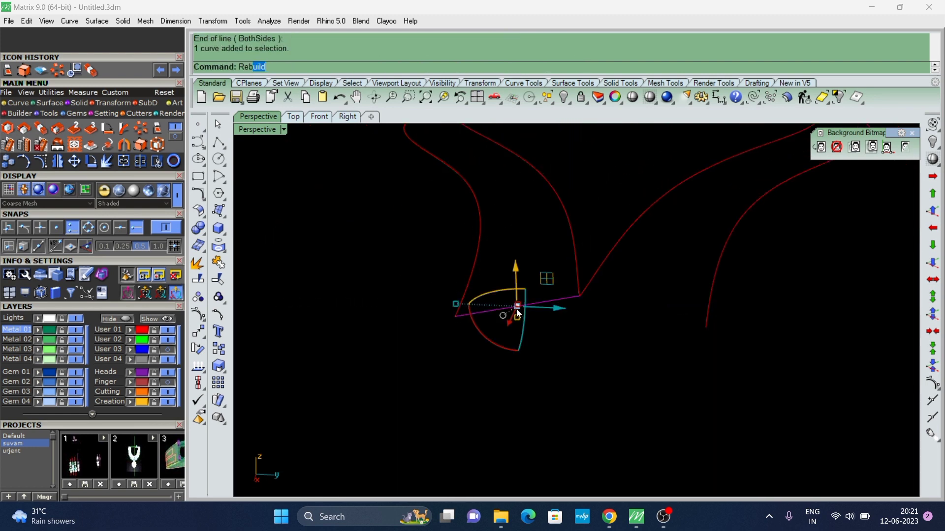
key("Return")
left_click(796, 243)
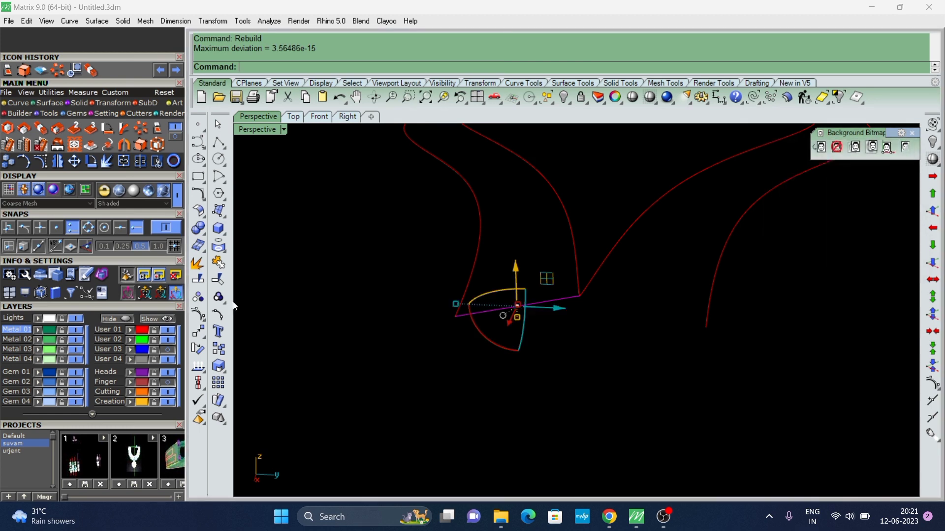
left_click(198, 315)
mouse_move(473, 295)
right_mouse_down()
mouse_move(512, 276)
mouse_move(453, 248)
right_mouse_up()
left_click_drag(453, 239, 511, 307)
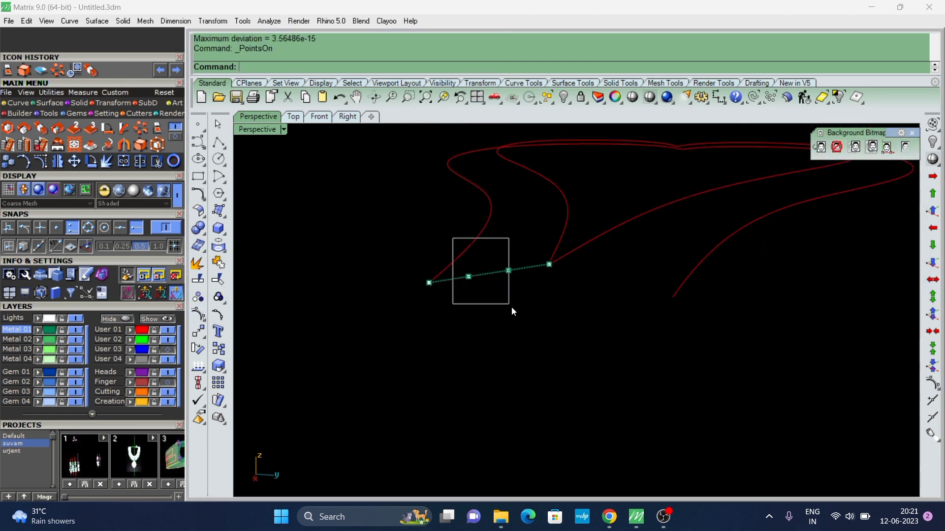
mouse_move(511, 307)
right_mouse_down()
mouse_move(502, 302)
mouse_move(525, 268)
mouse_move(559, 358)
right_mouse_up()
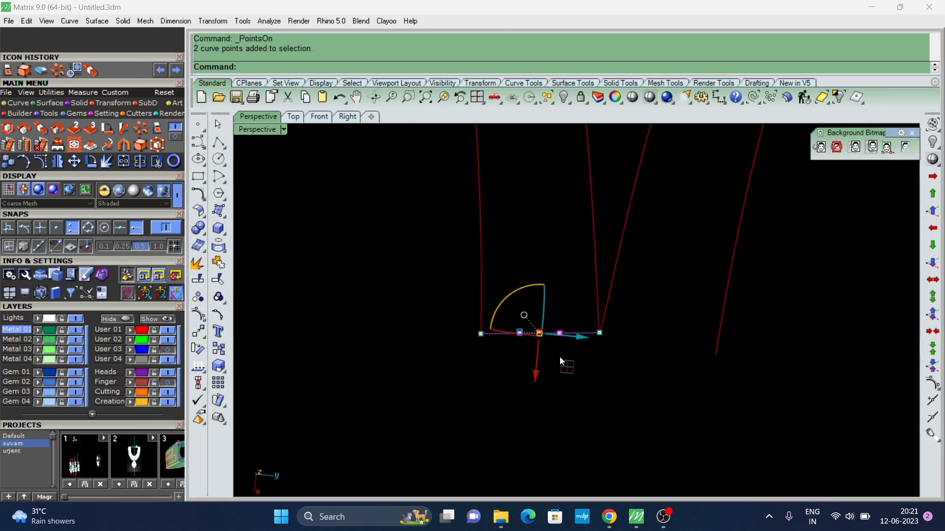
left_click_drag(502, 306, 501, 304)
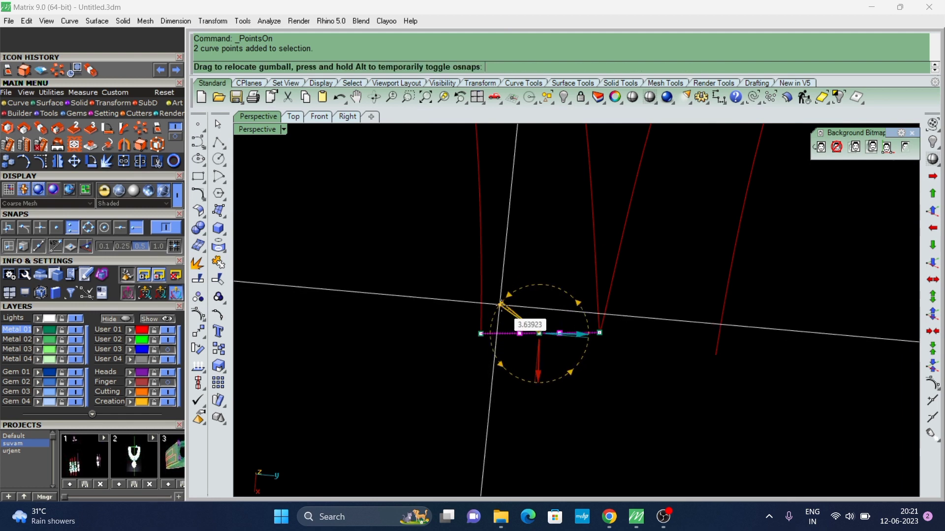
Rotate and move the arc's end points onto the red rail ends.
left_click_drag(501, 304, 502, 305)
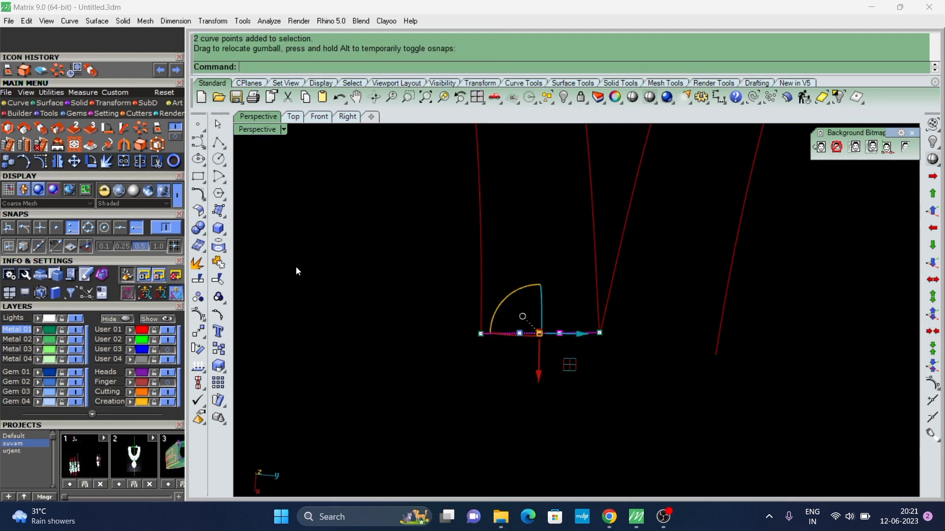
right_click_drag(617, 276, 540, 273)
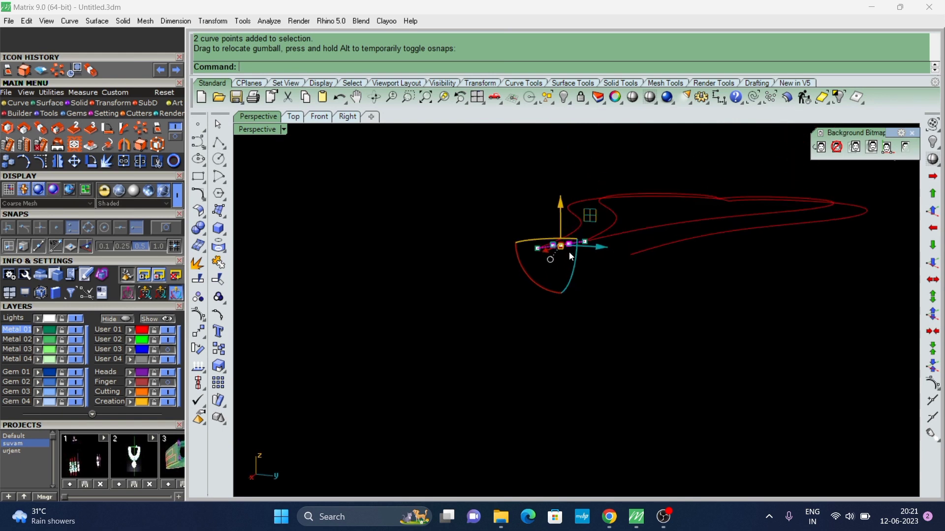
left_click_drag(535, 275, 547, 275)
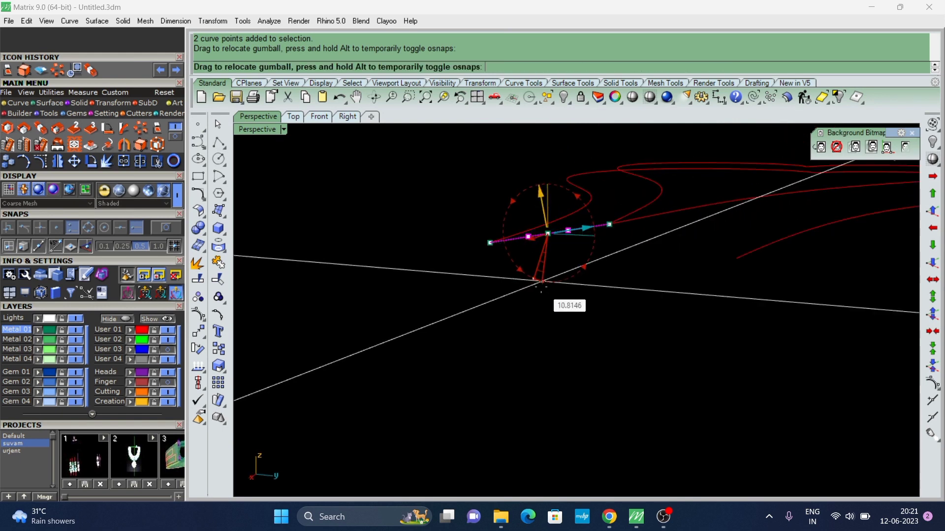
left_click_drag(545, 213, 542, 187)
right_click_drag(542, 187, 567, 343)
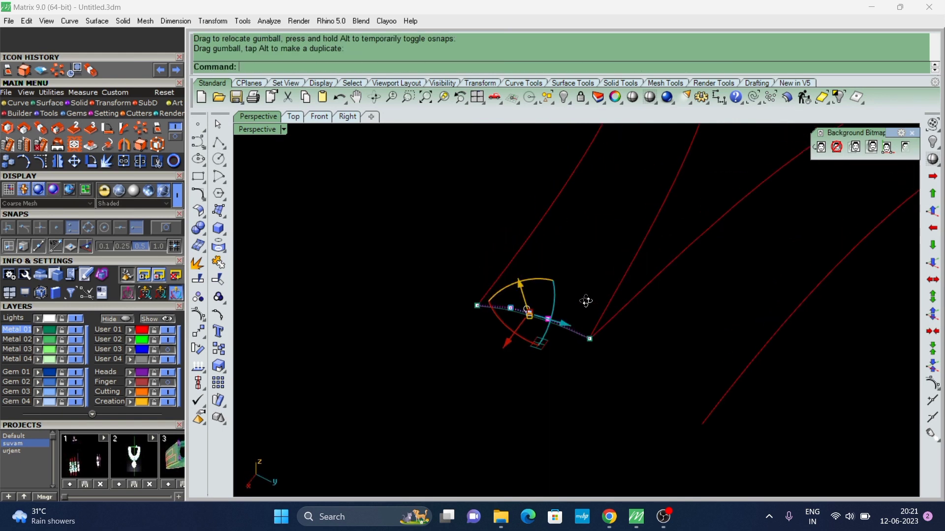
Rebuild the arc cross-section into a smooth curve.
left_click(566, 344)
type("Re")
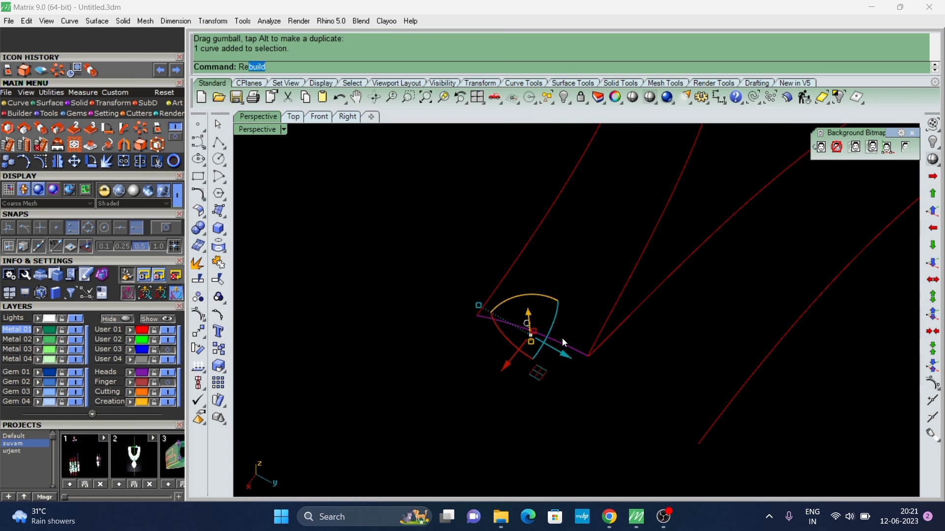
key("Return")
key("Return")
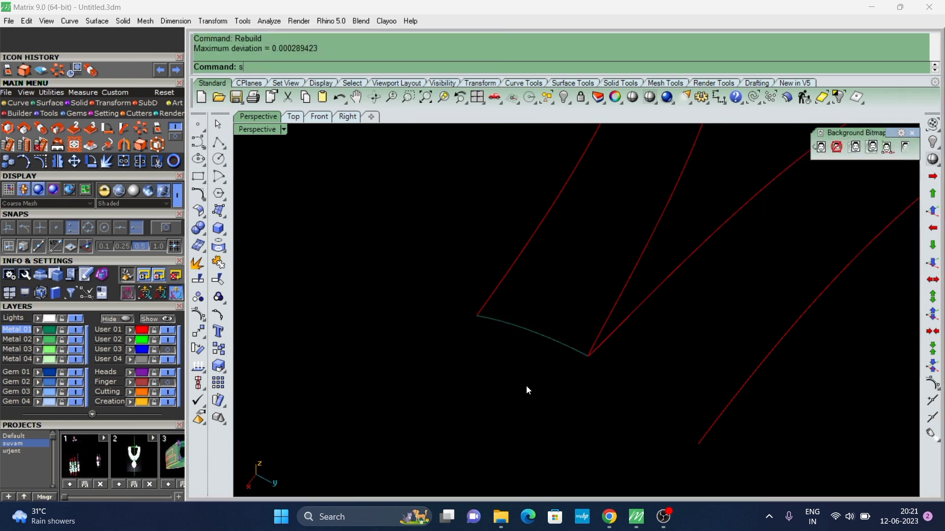
type("weep2")
key("Return")
Choose both shank rails and the arc cross-section for a Sweep2 surface.
left_click(502, 275)
left_click(630, 288)
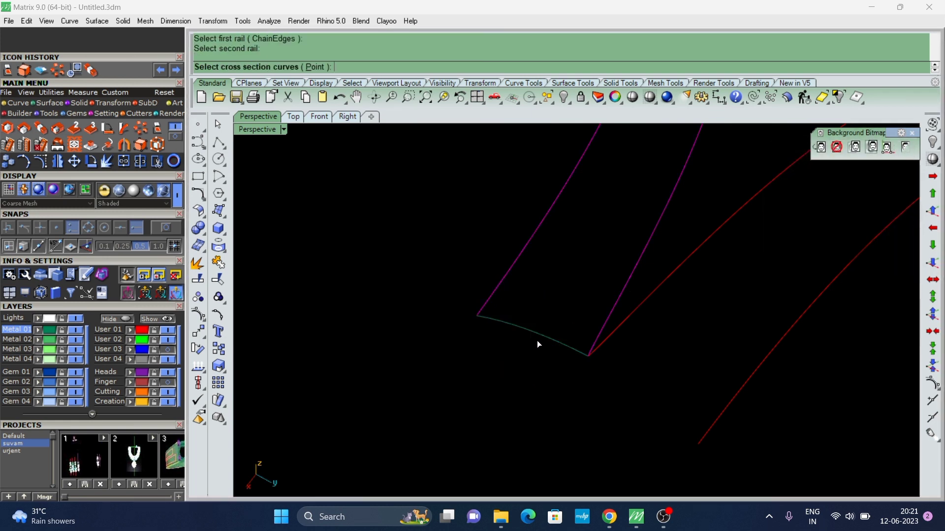
left_click(543, 337)
key("Return")
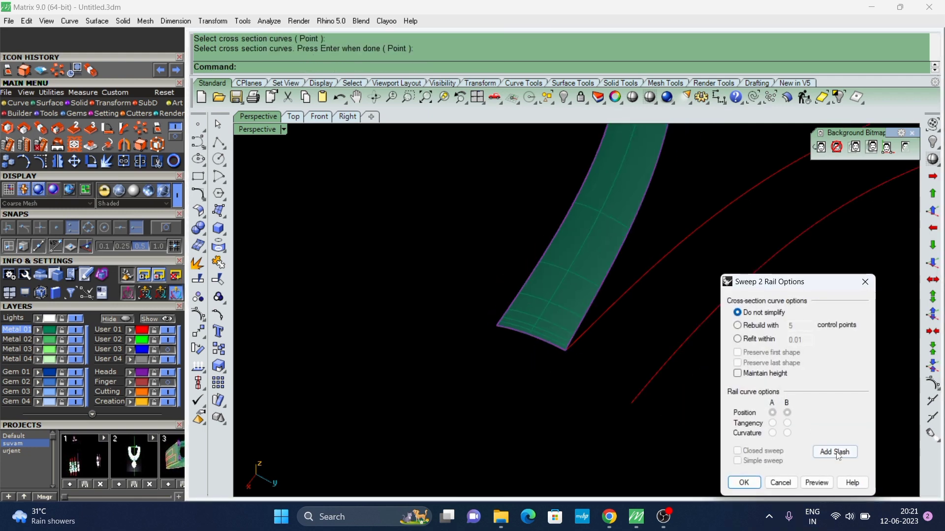
Add two slashes across the rails and build the sweep surface.
left_click(835, 452)
scroll(489, 400, "down", 3)
scroll(516, 274, "down", 2)
scroll(536, 252, "up", 4)
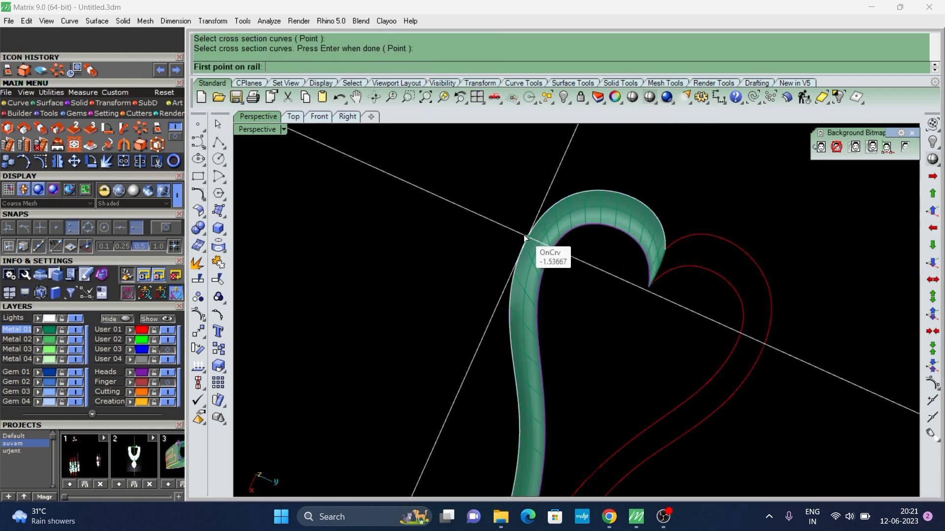
left_click(526, 237)
left_click(555, 256)
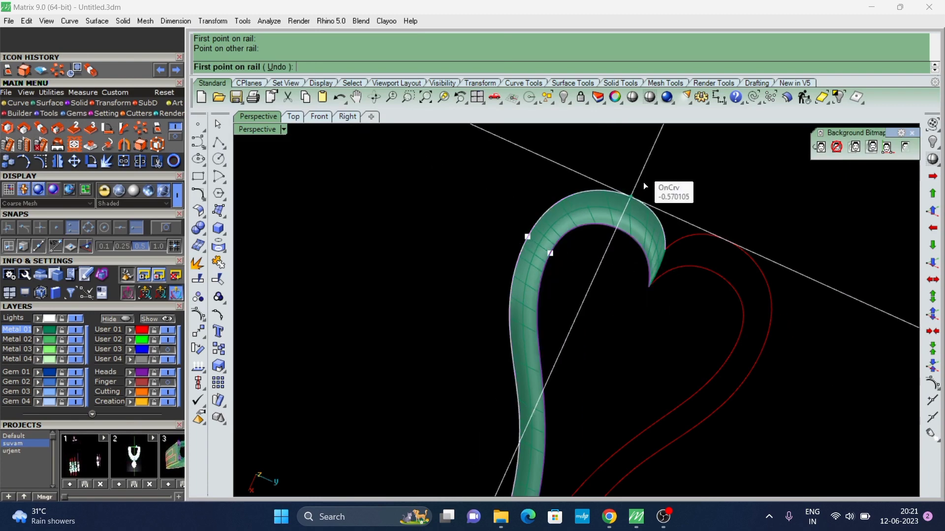
left_click(637, 199)
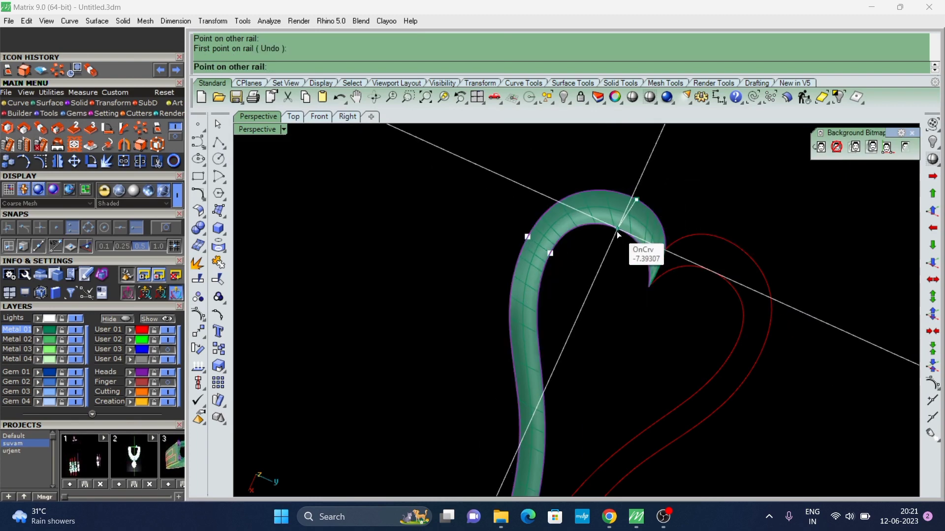
left_click(618, 236)
key("Return")
key("Return")
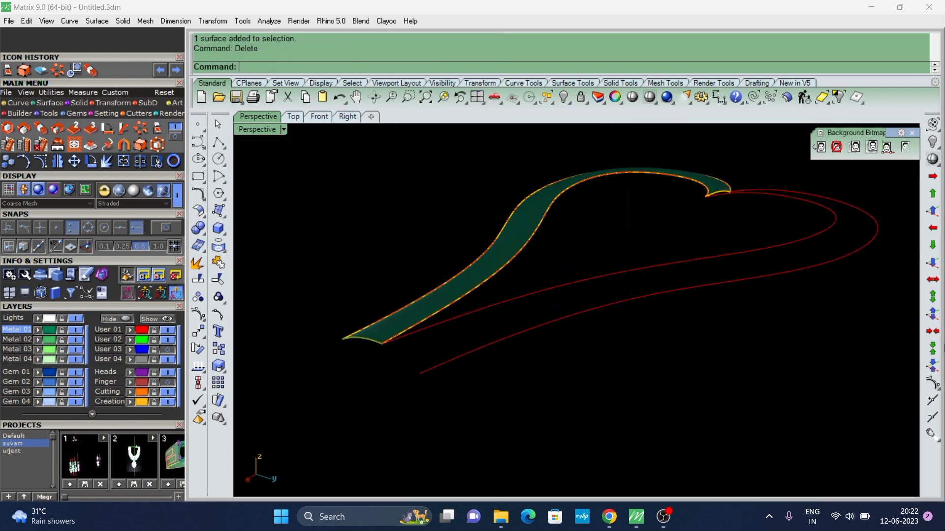
Orient a copy of the surface's bottom edge curve from its ends onto the other rails' ends.
left_click(74, 127)
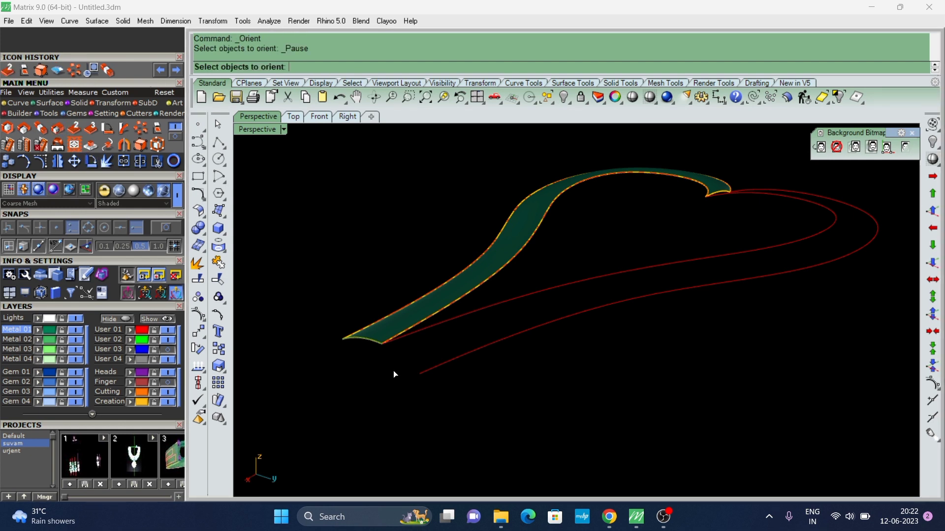
scroll(398, 361, "up", 2)
left_click(398, 354)
left_click(428, 389)
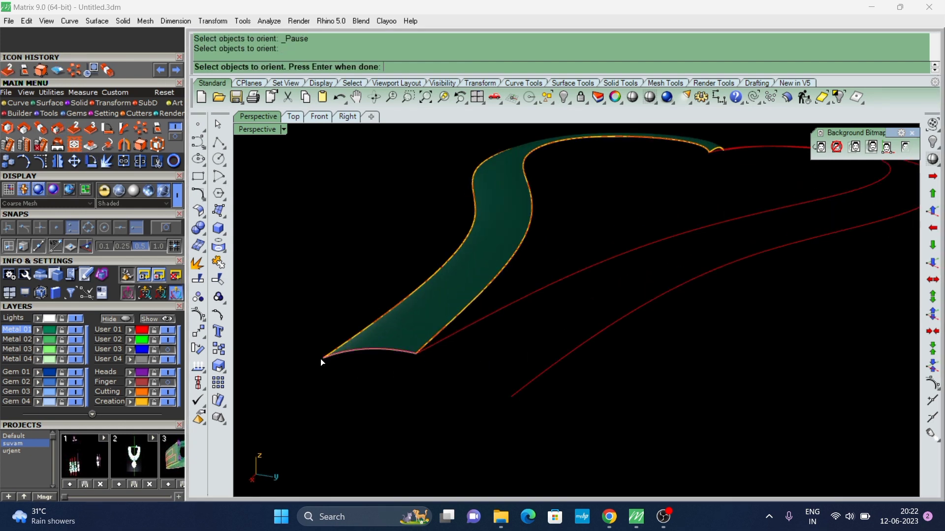
key("Return")
left_click(164, 227)
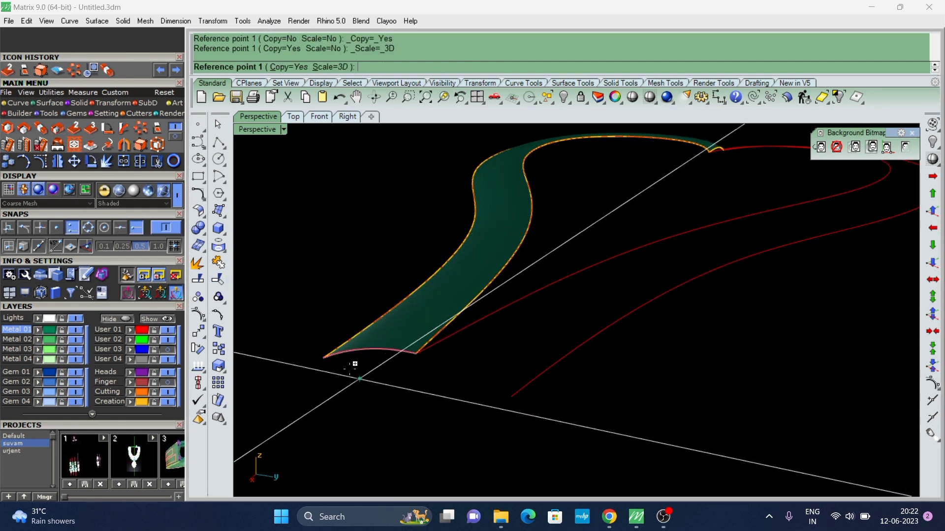
left_click(323, 358)
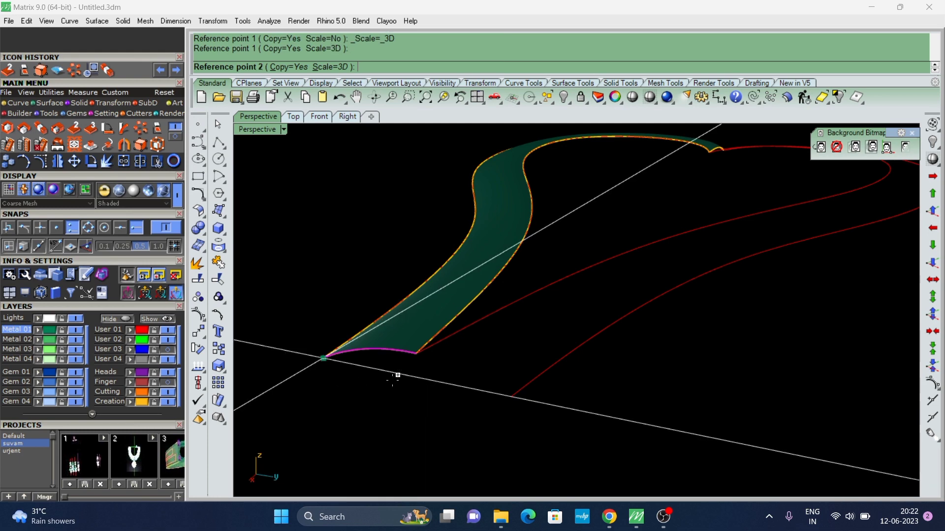
left_click(418, 350)
left_click(426, 347)
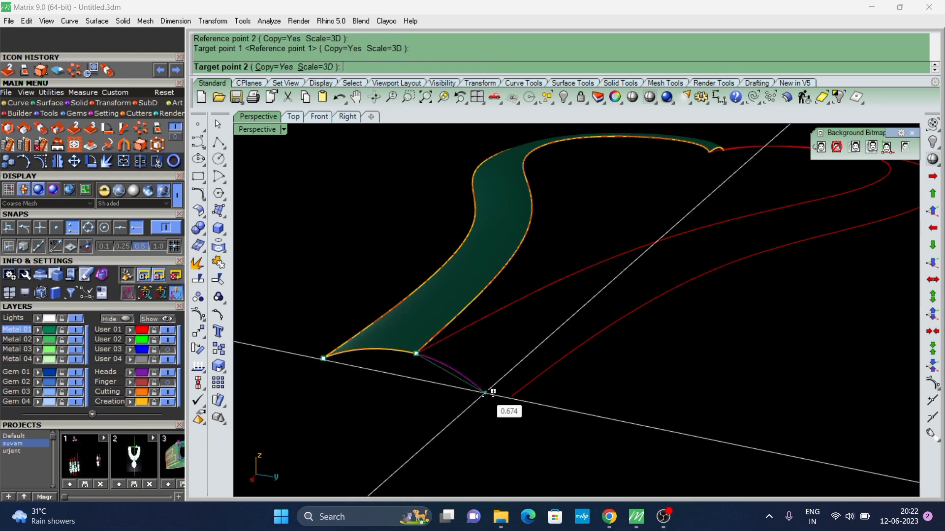
left_click(512, 393)
key("Return")
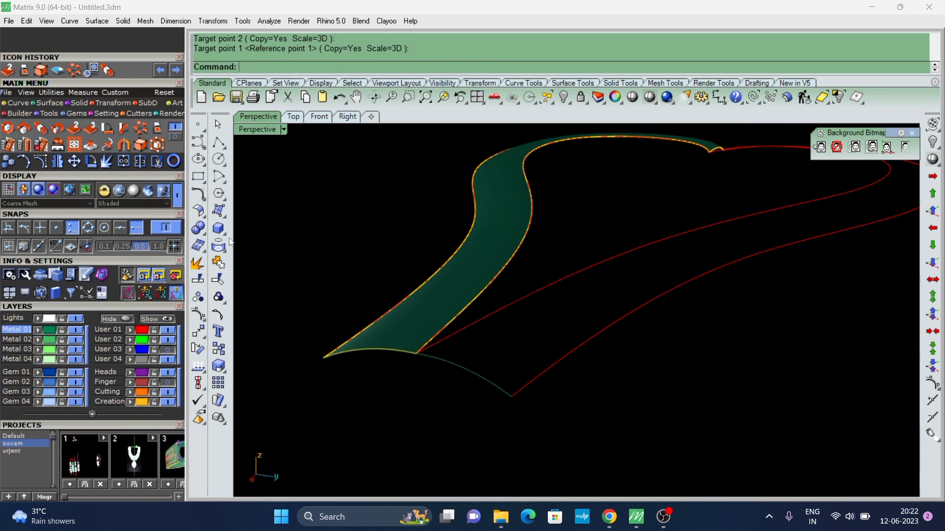
left_click(162, 231)
Choose the other half's two rails and the copied curve as Sweep2 cross-sections.
type("sw")
key("Return")
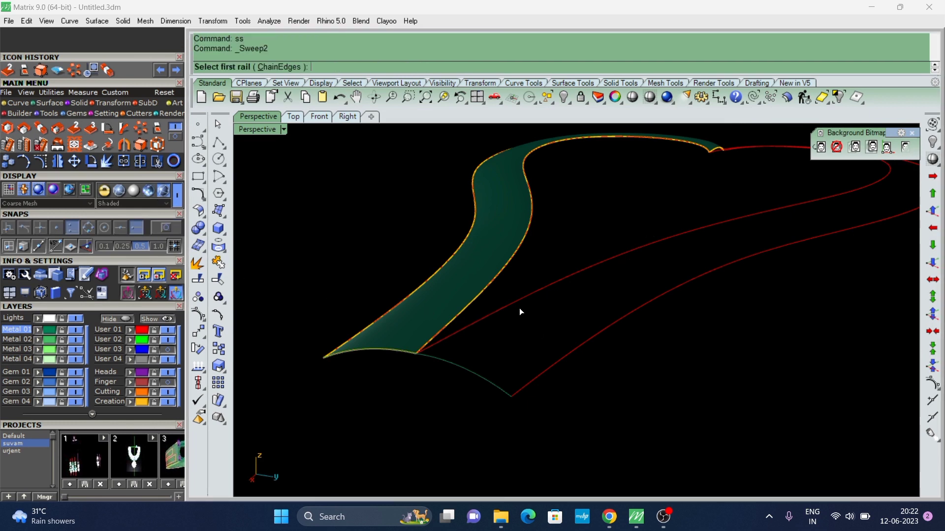
left_click(519, 310)
left_click(546, 365)
left_click(460, 380)
right_click_drag(459, 382, 415, 363)
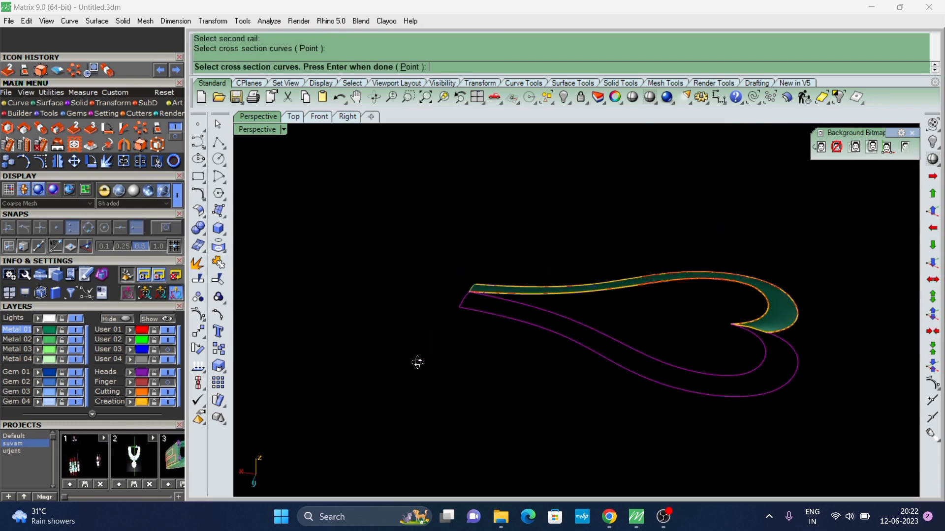
scroll(776, 326, "up", 3)
left_click(787, 305)
key("Return")
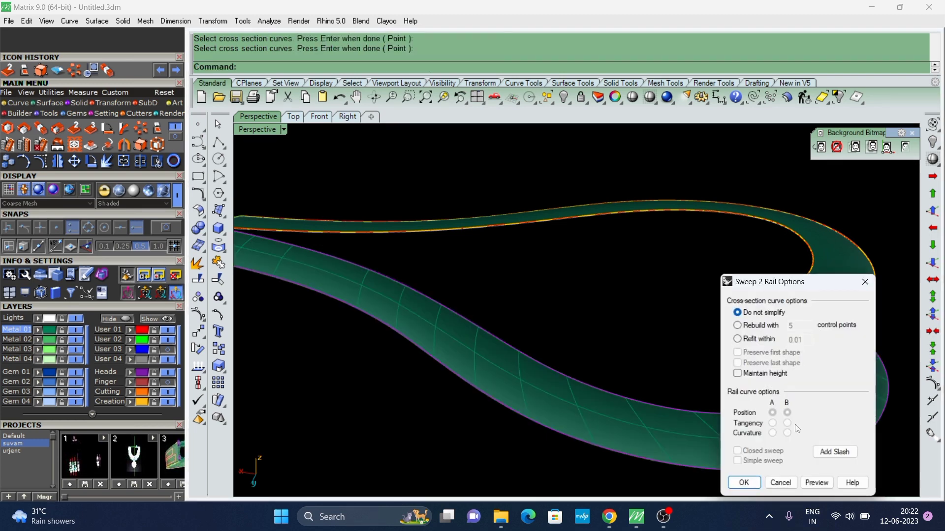
Add a slash across the rails and accept the sweep to complete the shank.
left_click(835, 452)
scroll(556, 256, "down", 2)
scroll(557, 256, "up", 3)
scroll(635, 382, "up", 2)
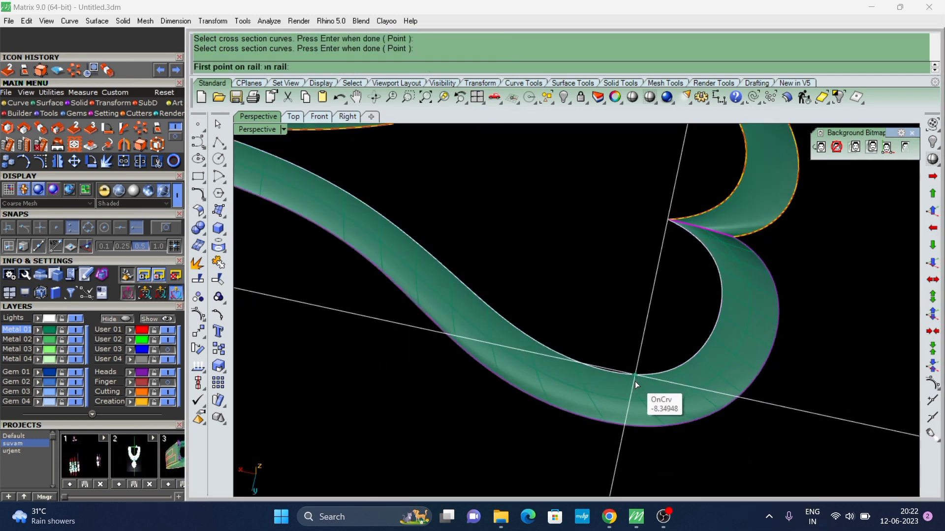
left_click(635, 375)
left_click(631, 407)
key("Return")
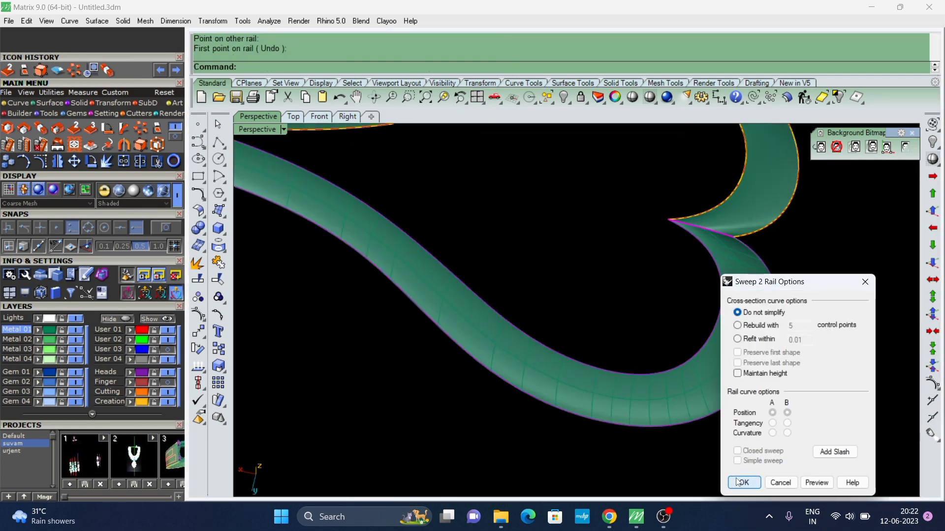
left_click(744, 482)
Show the whole heart in a rendered metallic Working Shade from the front.
scroll(639, 359, "down", 3)
right_click_drag(639, 359, 792, 295)
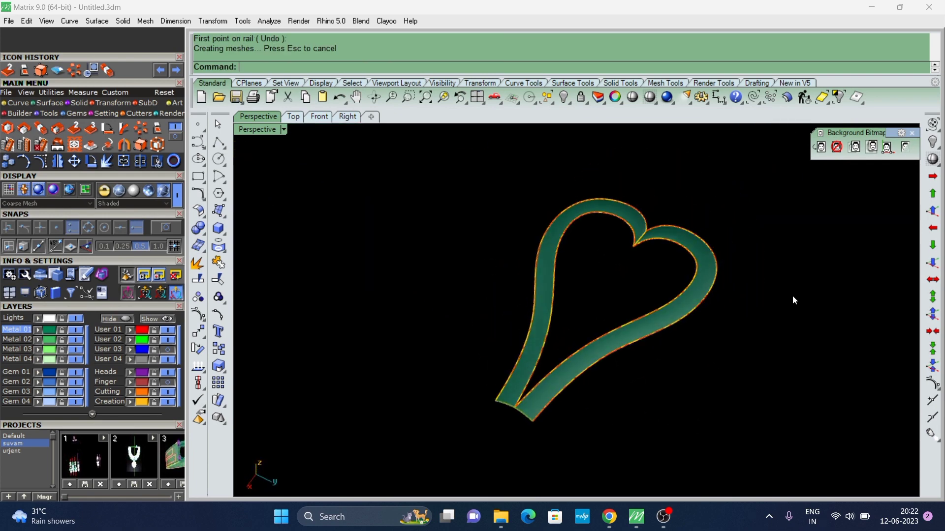
left_click(141, 193)
right_click_drag(626, 312, 710, 287)
scroll(491, 285, "up", 3)
scroll(556, 230, "up", 3)
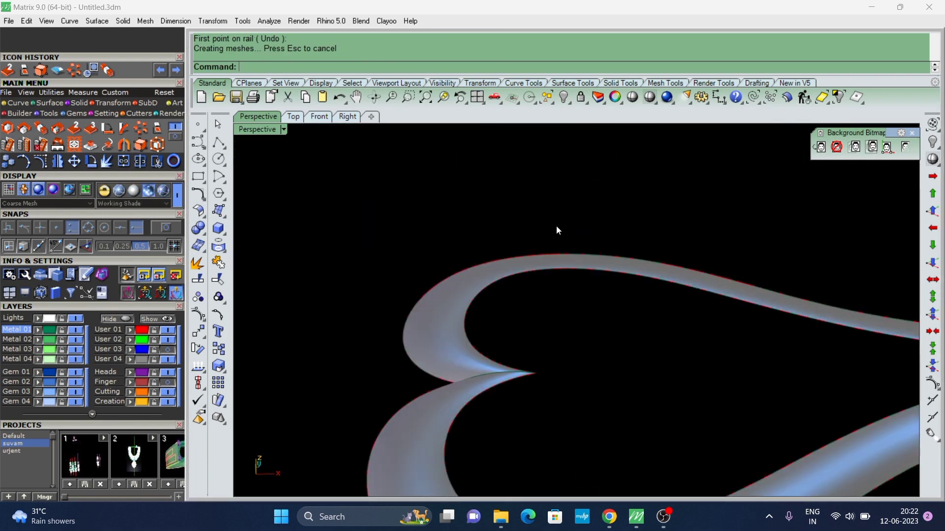
scroll(503, 318, "down", 2)
type("m")
key("Return")
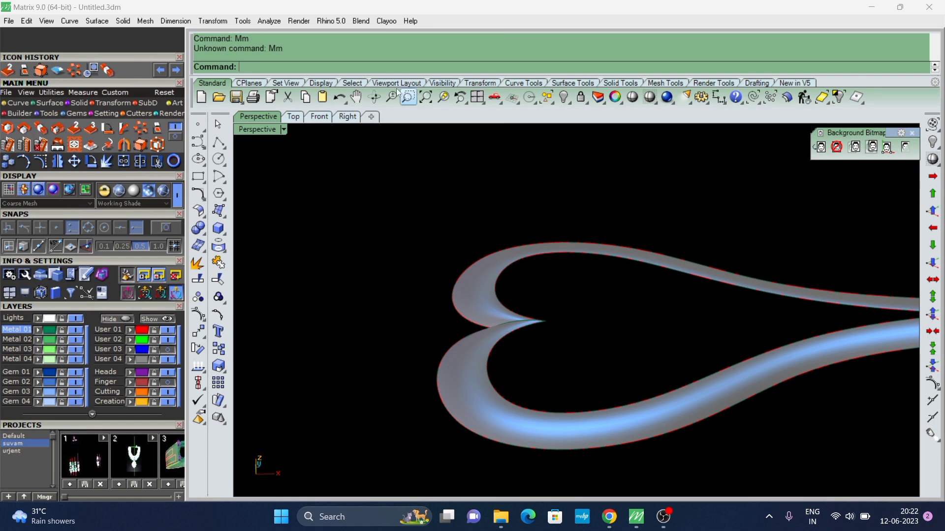
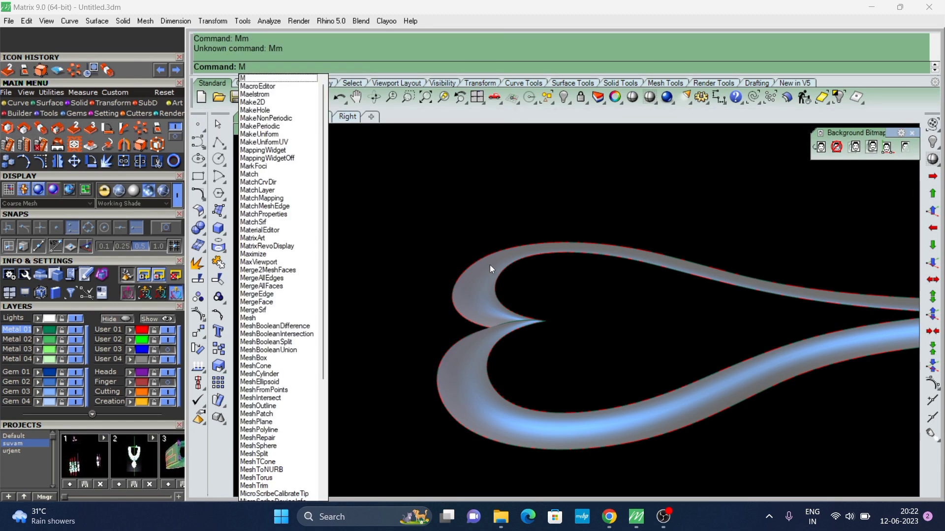
Merge the two heart band surfaces into one with Roundness 0.
type("ergeSrf")
key("Return")
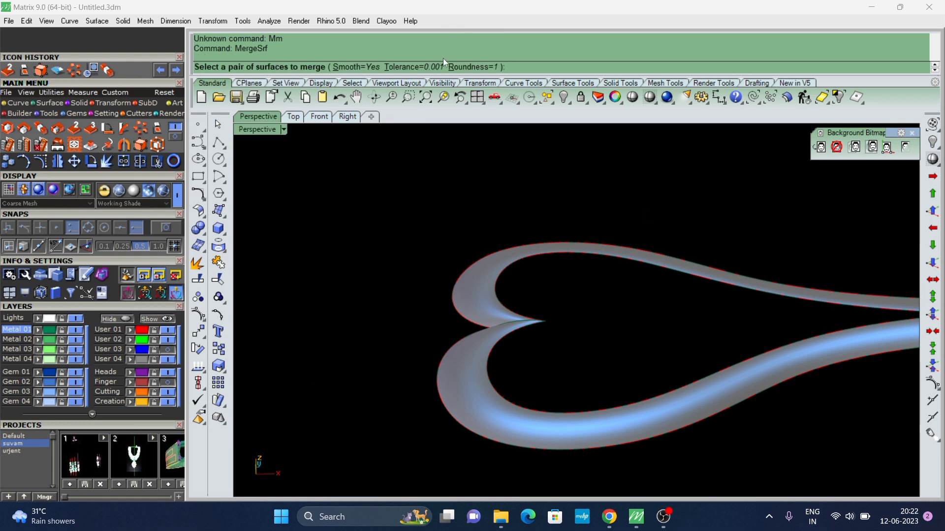
left_click(462, 66)
type("0")
key("Return")
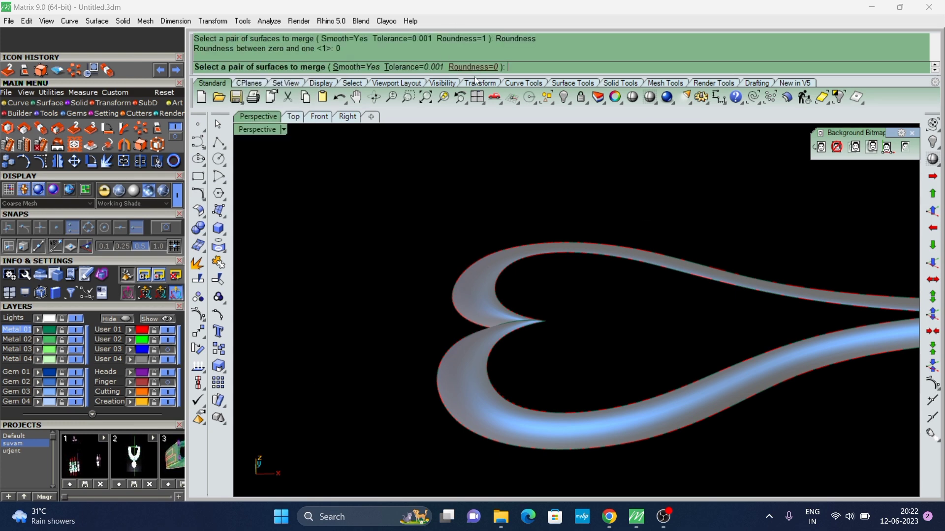
mouse_move(443, 256)
right_mouse_down()
mouse_move(458, 271)
mouse_move(509, 279)
right_mouse_up()
key("Return")
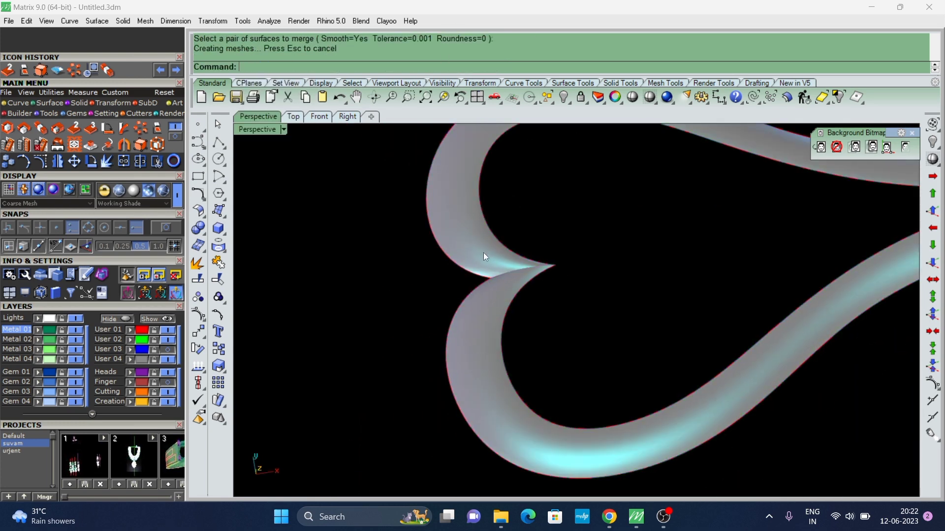
Switch the display from Working Shade to Shaded and tilt the view of the heart band.
scroll(483, 252, "down", 5)
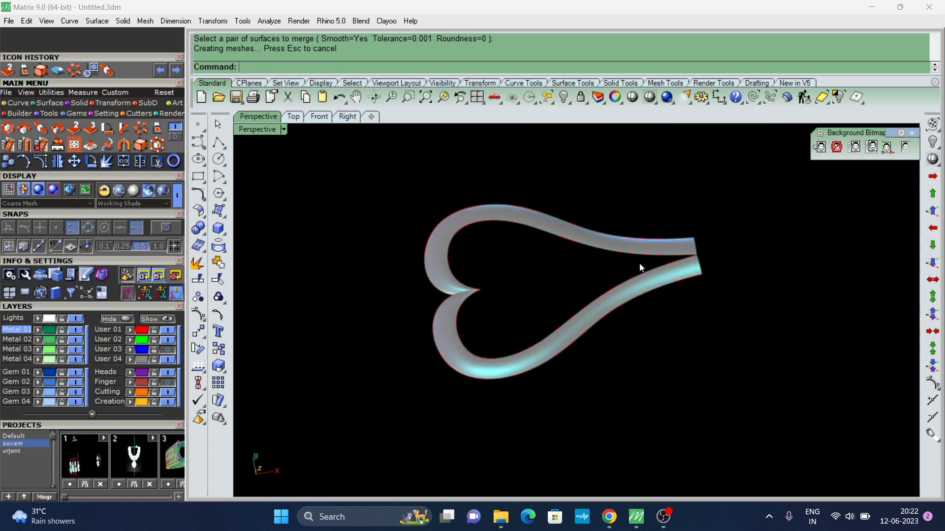
left_click(164, 194)
mouse_move(687, 188)
right_mouse_down()
mouse_move(631, 442)
mouse_move(648, 481)
mouse_move(667, 320)
right_mouse_up()
Restore the hidden gems and prongs and select the two rail curves from the band's tip.
key("ctrl+alt+h")
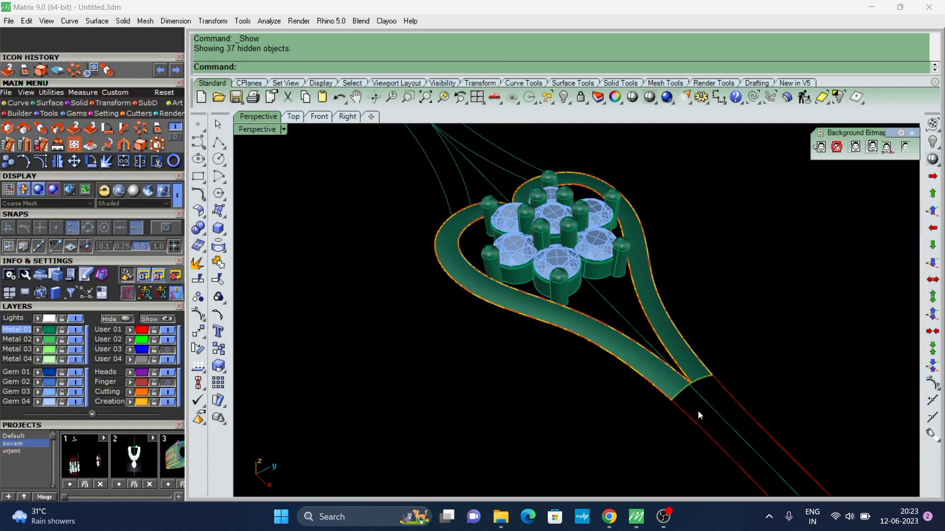
left_click(698, 414)
left_click(725, 388)
right_click_drag(724, 387, 616, 371)
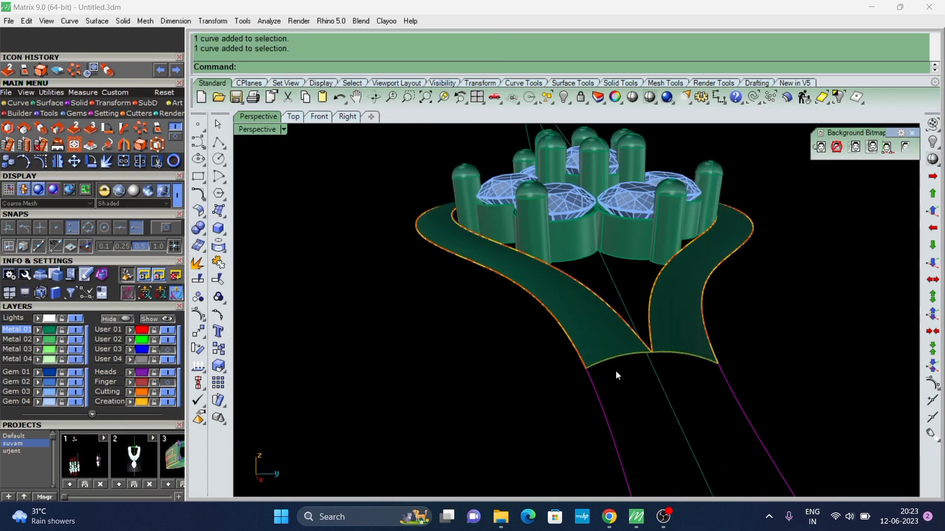
scroll(599, 358, "up", 5)
Draw a line between the left and right lower shank tips using End osnap.
type("line")
key("Return")
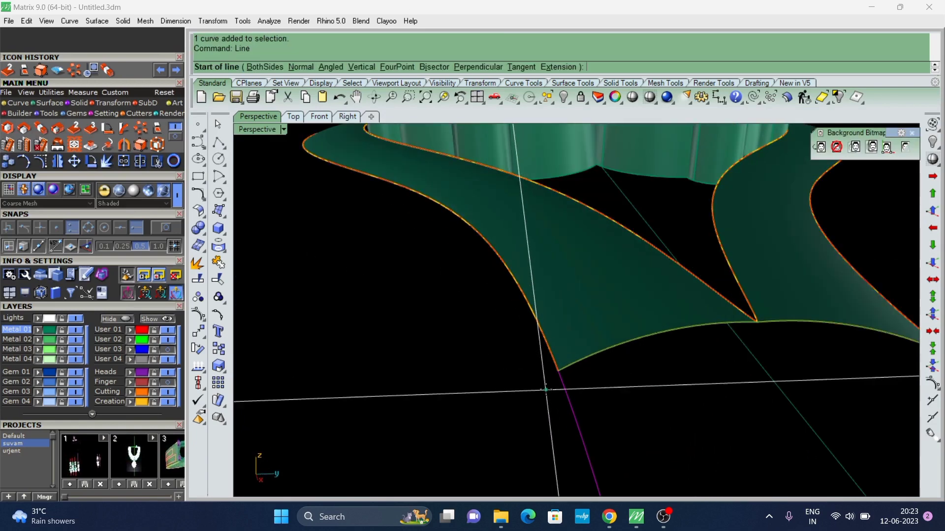
left_click(157, 231)
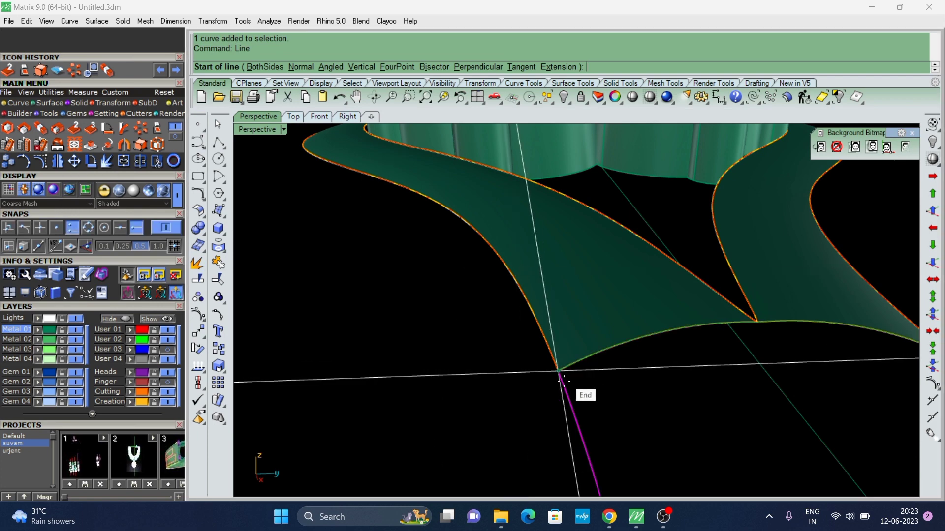
left_click(557, 372)
scroll(428, 353, "down", 3)
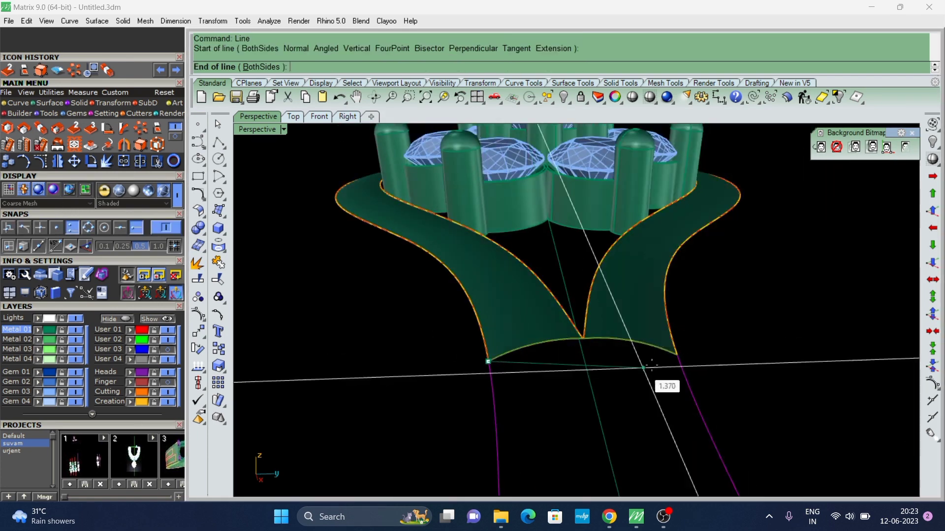
left_click(677, 354)
mouse_move(654, 356)
right_mouse_down()
mouse_move(598, 350)
mouse_move(578, 359)
right_mouse_up()
Rebuild the connecting line, then raise its two middle control points to arch it.
type("rebuild")
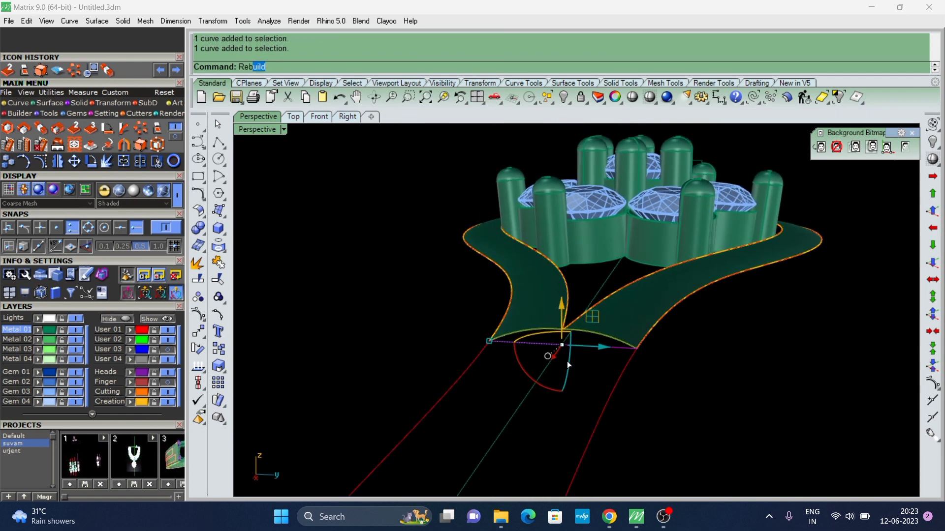
key("Return")
left_click(806, 248)
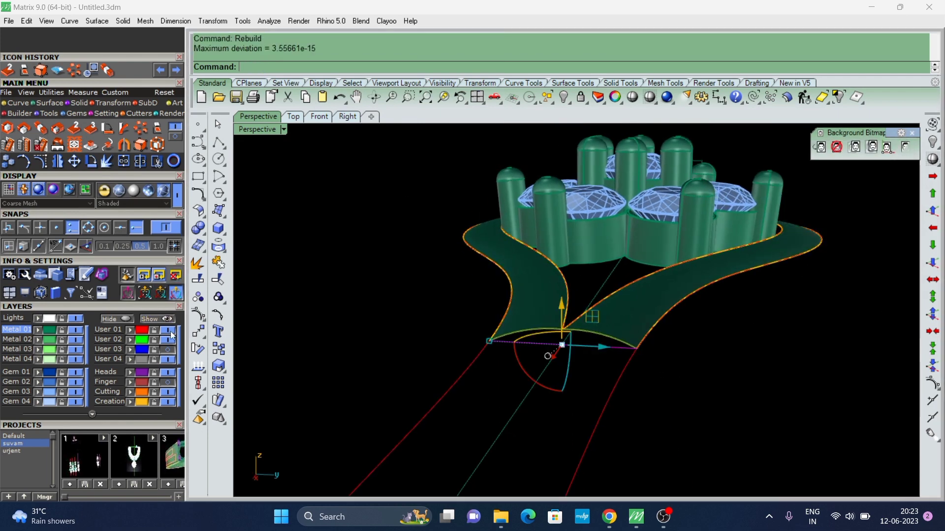
left_click(197, 317)
scroll(550, 352, "up", 2)
scroll(550, 353, "up", 2)
left_click(521, 329)
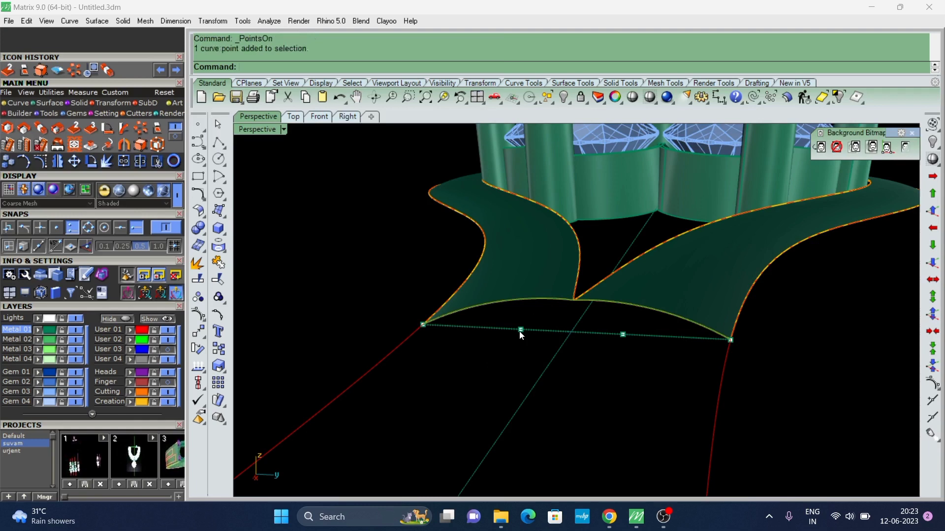
left_click(621, 334, "shift")
mouse_move(568, 298)
left_mouse_down()
mouse_move(559, 268)
mouse_move(490, 284)
left_mouse_up()
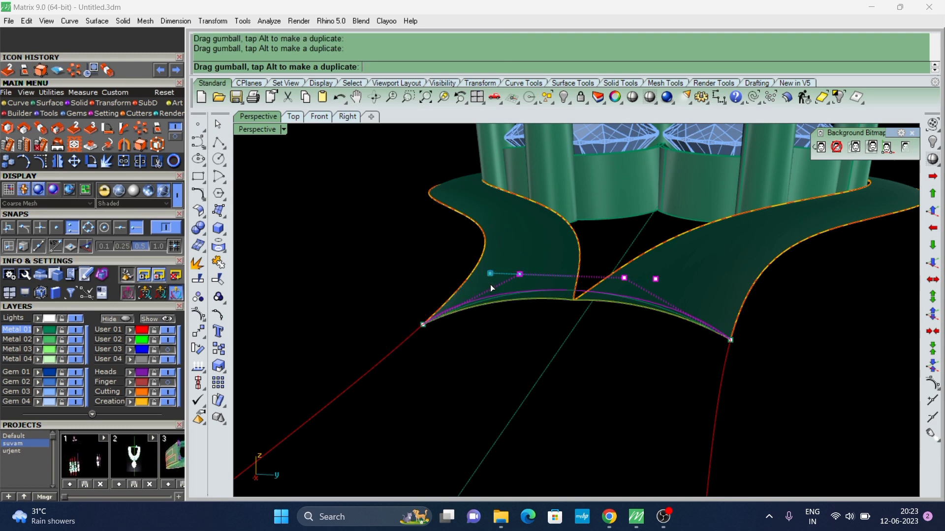
right_click_drag(490, 285, 628, 276)
scroll(629, 276, "up", 5)
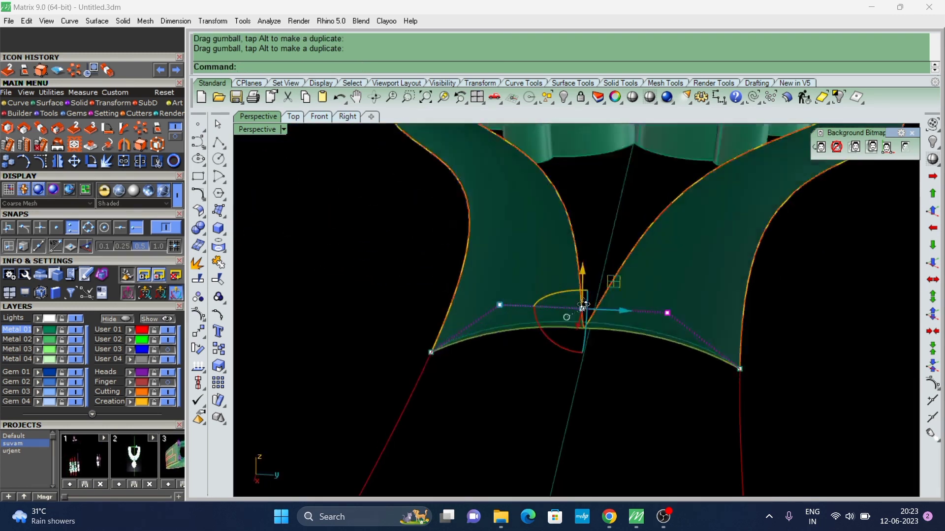
key("Escape")
Rebuild the arched curve to 4 points, degree 3.
left_click(464, 372)
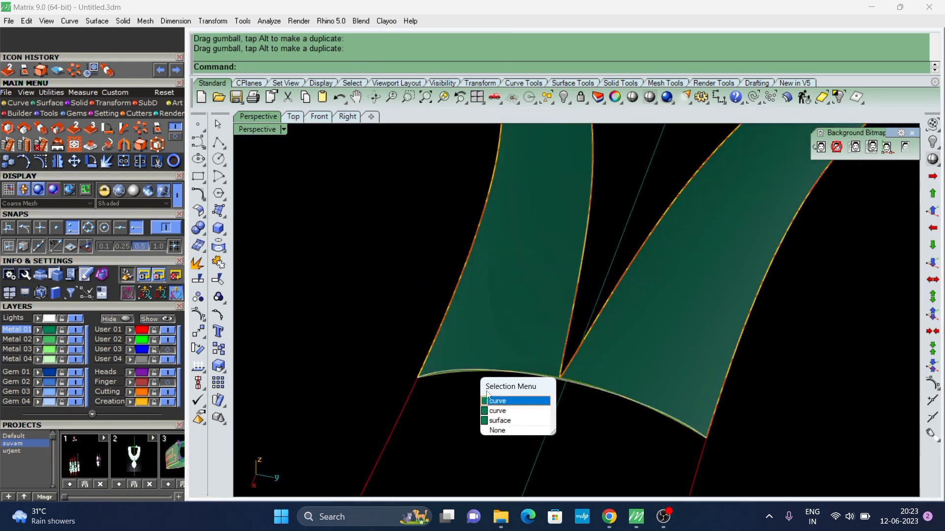
left_click(494, 400)
key("Return")
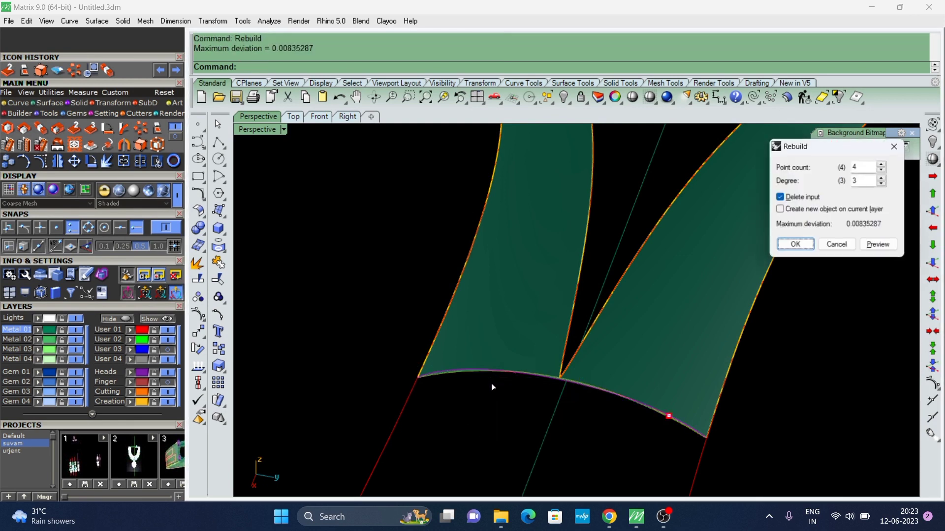
key("Return")
scroll(475, 315, "down", 5)
Sweep2 along both rail curves with the arched curve as cross-section to create the shank strip.
type("ss")
key("Return")
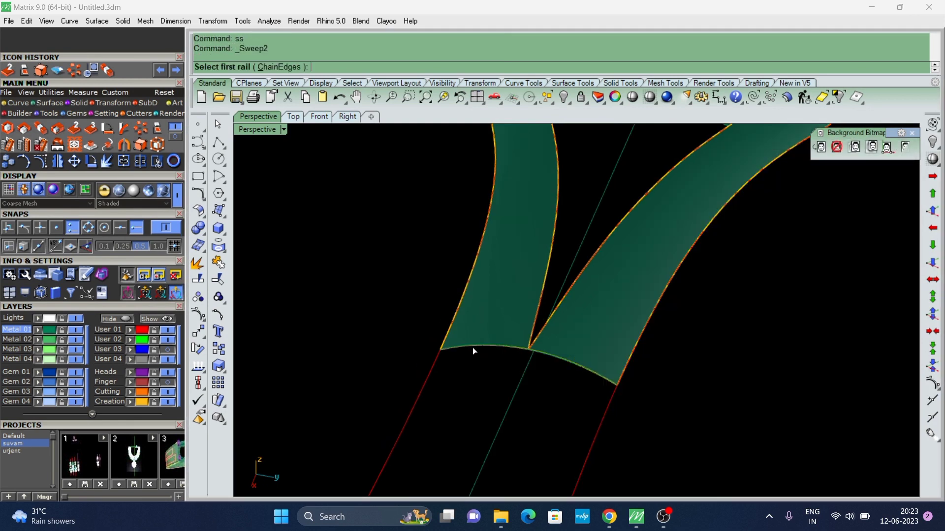
left_click(435, 366)
left_click(597, 433)
scroll(598, 433, "down", 5)
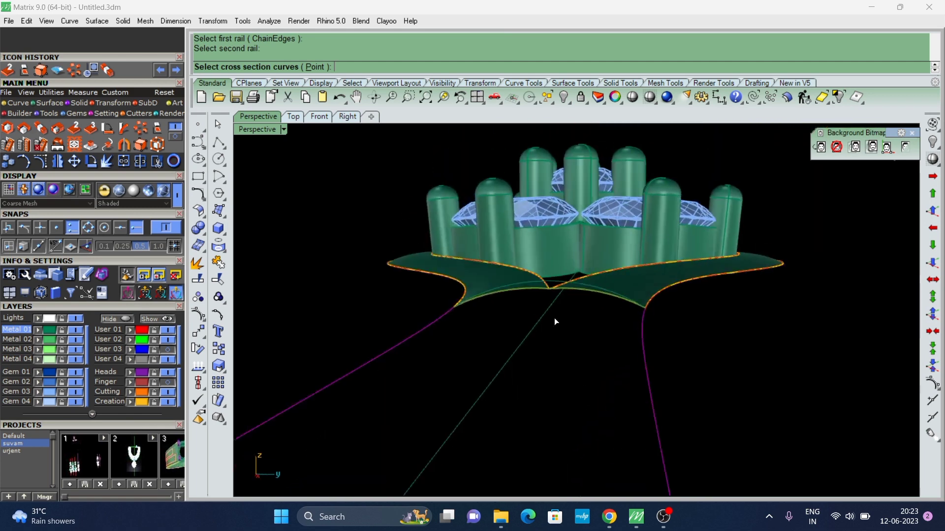
left_click(522, 280)
key("Return")
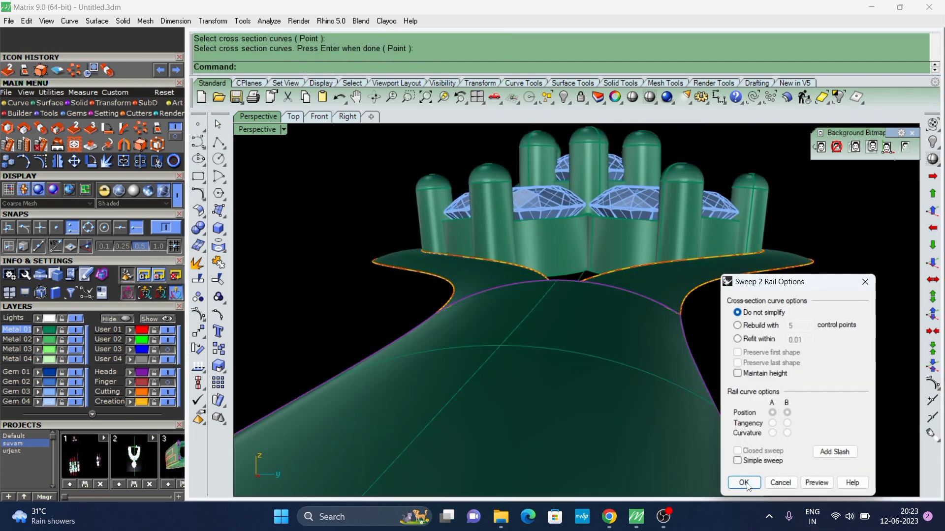
left_click(744, 482)
mouse_move(603, 353)
right_mouse_down()
mouse_move(649, 371)
mouse_move(637, 311)
right_mouse_up()
scroll(621, 325, "up", 4)
Extend the sweep's junction edge by 0.2 with ExtendSrf.
type("xtendsrf")
key("Return")
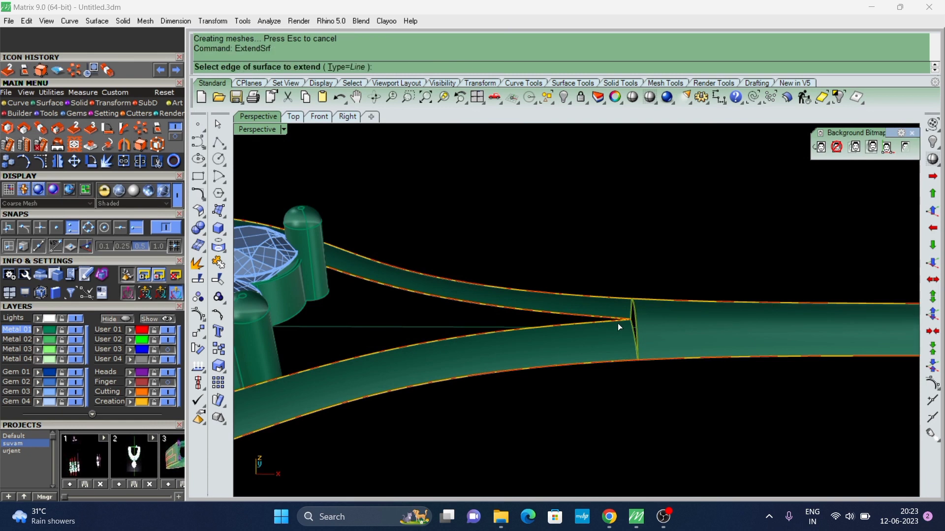
scroll(618, 323, "up", 3)
left_click(650, 315)
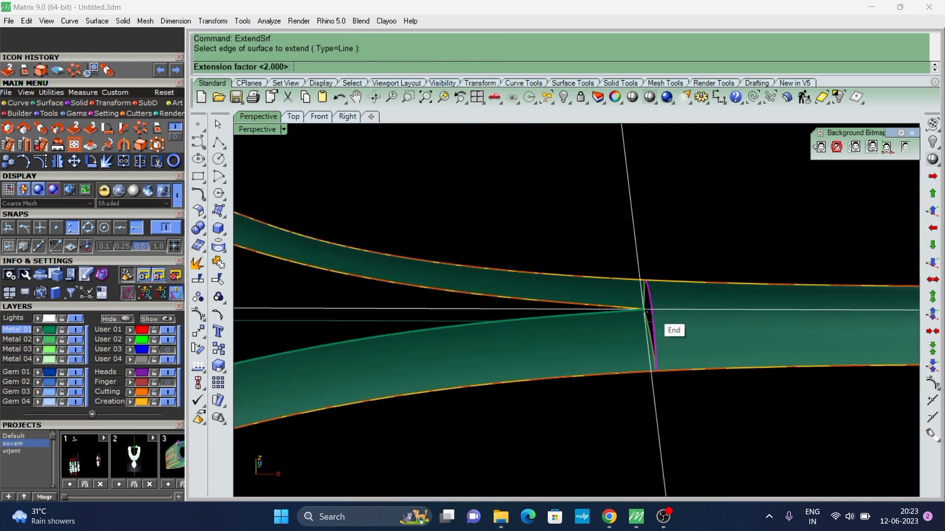
type("2")
key("Return")
scroll(477, 293, "down", 5)
Duplicate the shank's end arc edge as a curve with DupEdge.
right_click_drag(476, 292, 530, 278)
scroll(531, 278, "up", 3)
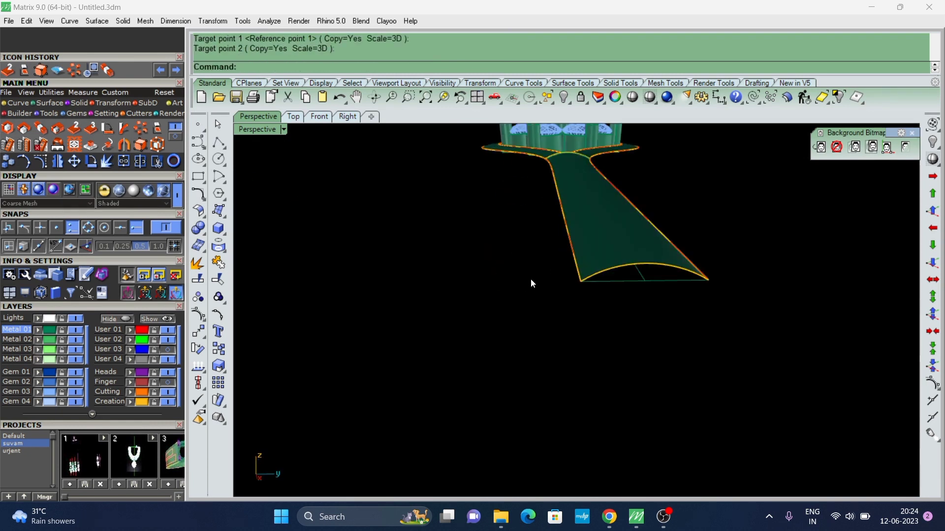
type("dupedge")
key("Return")
left_click(606, 272)
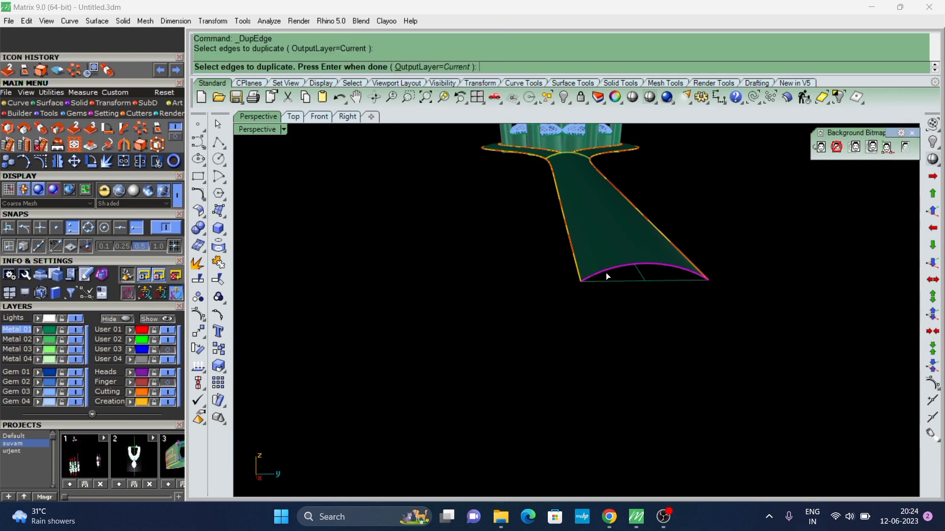
key("Return")
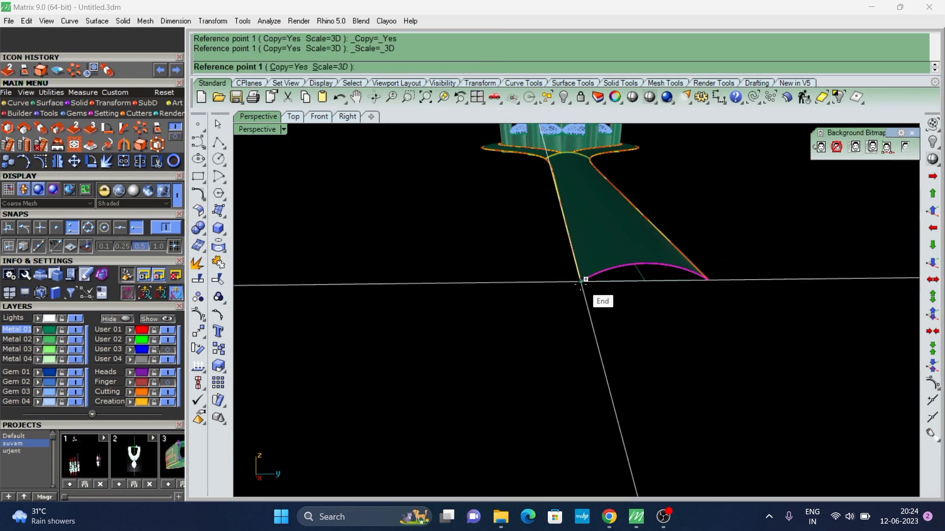
Orient a copy of the arc from its two ends onto the rail curves' far ends.
left_click(582, 281)
left_click(707, 280)
scroll(707, 280, "down", 3)
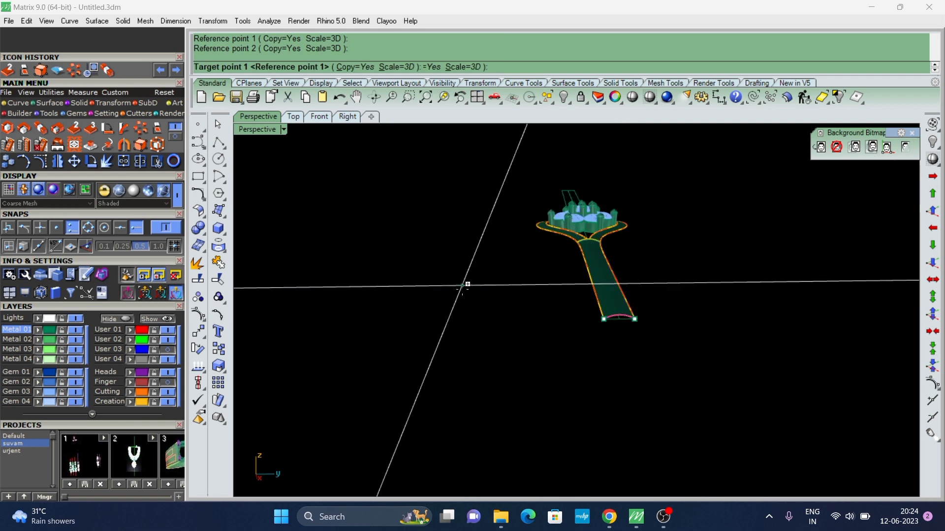
mouse_move(464, 280)
right_mouse_down()
mouse_move(733, 244)
mouse_move(328, 396)
right_mouse_up()
scroll(369, 310, "down", 3)
scroll(637, 274, "up", 3)
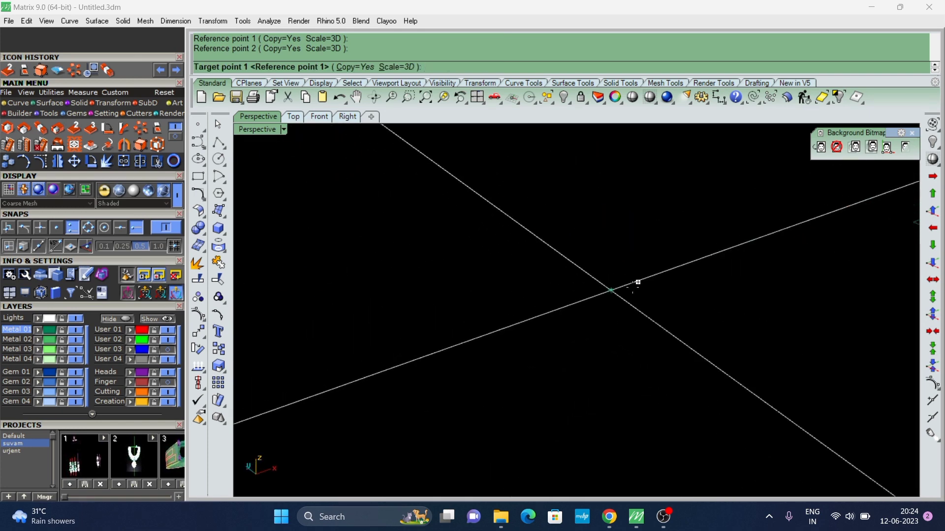
mouse_move(636, 274)
right_mouse_down()
mouse_move(409, 276)
mouse_move(578, 283)
right_mouse_up()
scroll(760, 249, "up", 3)
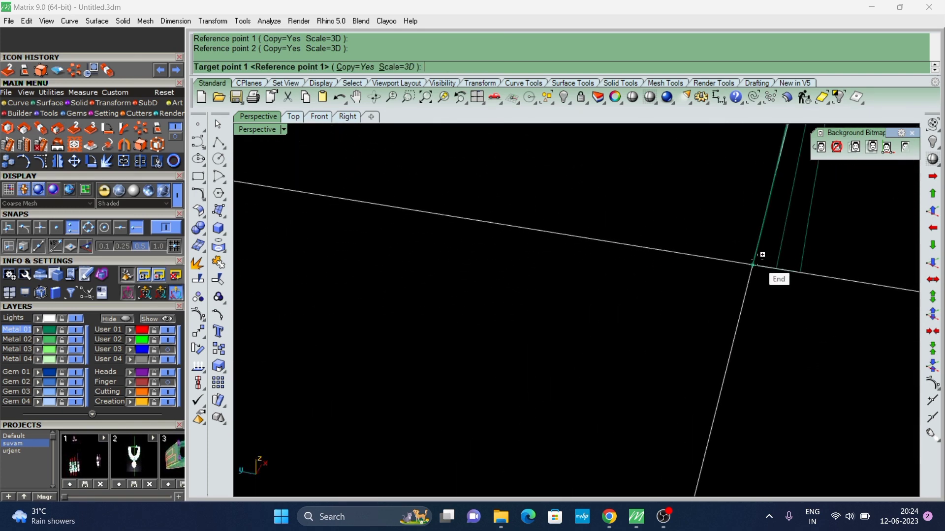
mouse_move(807, 271)
right_mouse_down()
mouse_move(586, 339)
mouse_move(628, 259)
right_mouse_up()
left_click(586, 339)
key("Return")
scroll(556, 356, "down", 3)
scroll(544, 331, "up", 3)
Join the two selected curves into one open curve.
right_click_drag(544, 332, 571, 298)
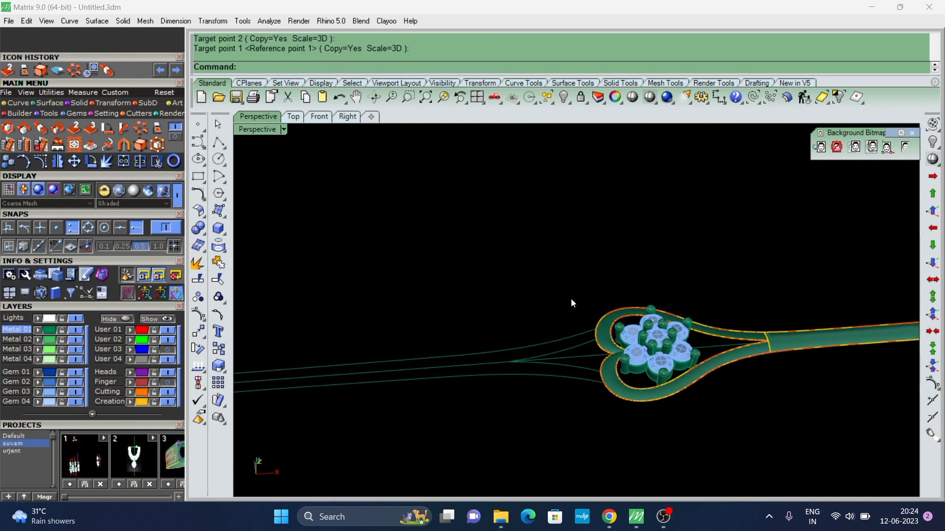
scroll(573, 307, "down", 2)
left_click(572, 334)
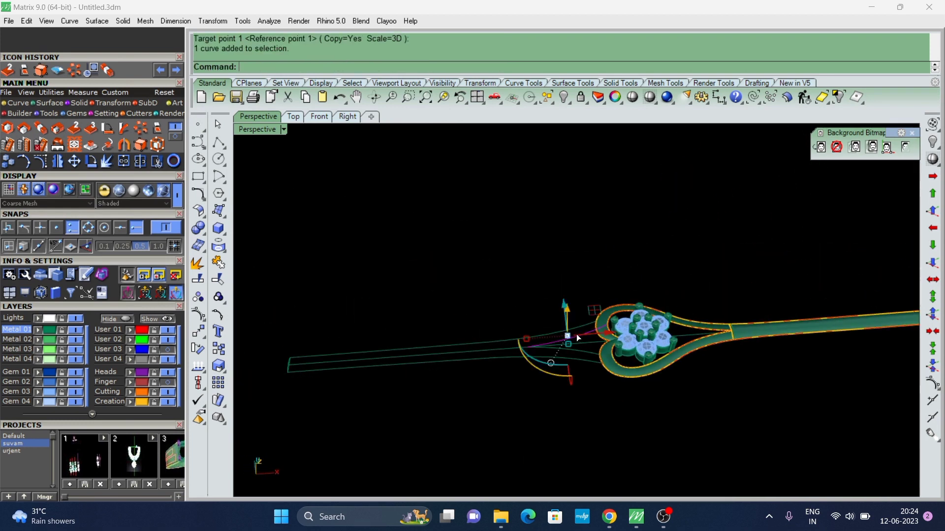
scroll(577, 334, "up", 2)
left_click(583, 349, "shift")
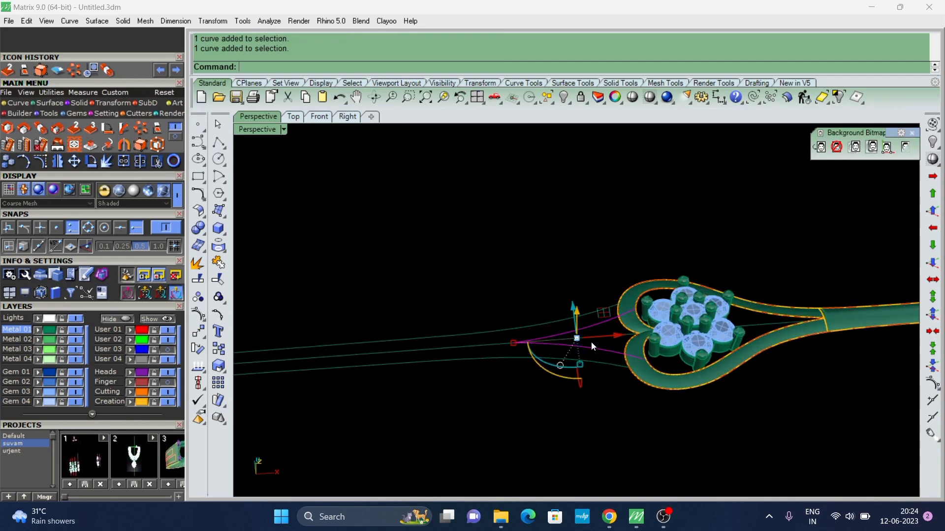
key("ctrl+j")
scroll(592, 341, "down", 2)
Select the shank curves and hide the rest of the ring.
right_click_drag(506, 292, 497, 305)
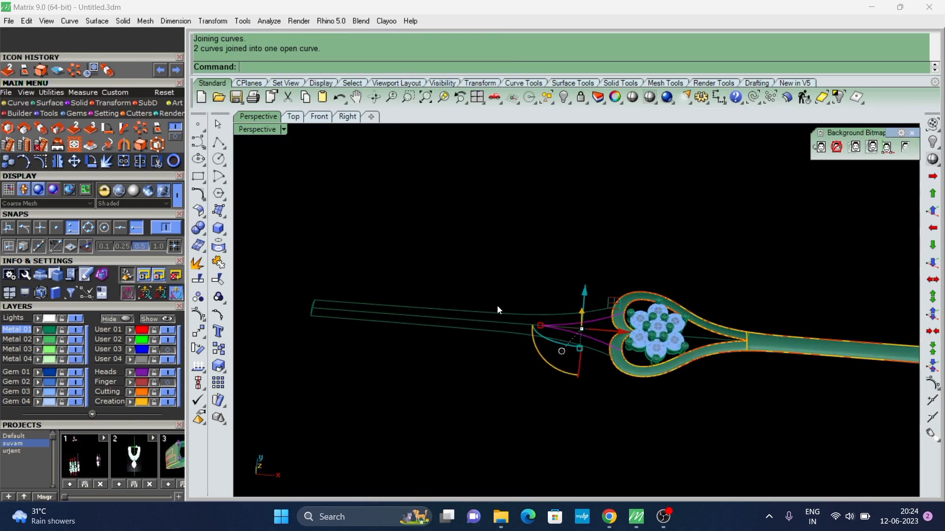
scroll(497, 348, "up", 3)
right_click_drag(497, 347, 460, 337)
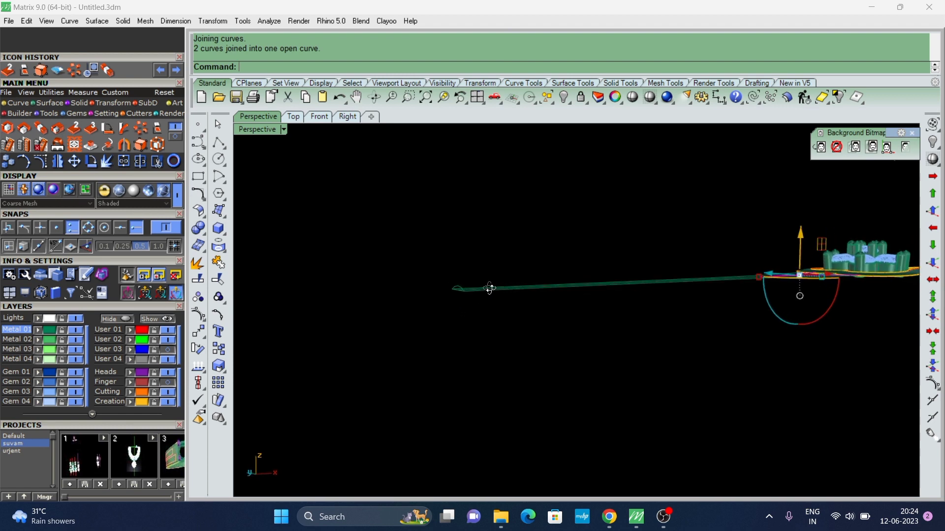
scroll(674, 252, "down", 3)
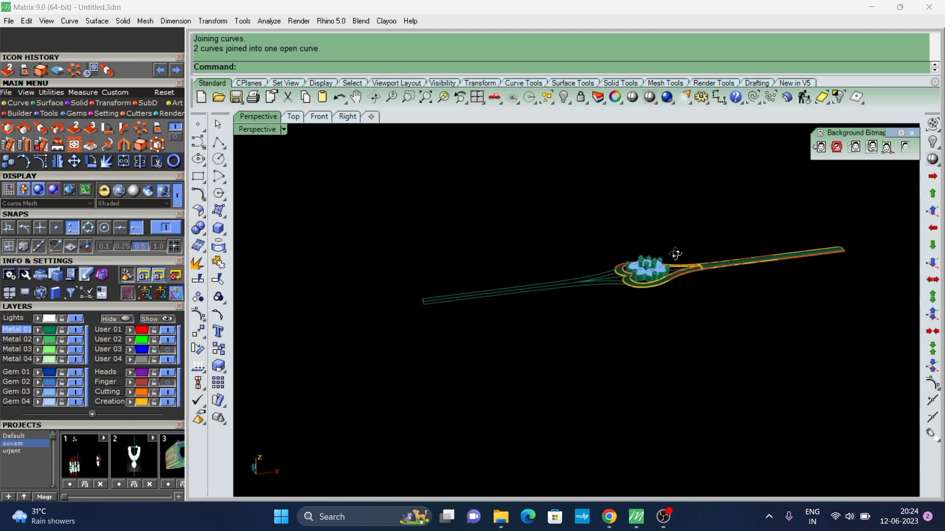
scroll(606, 268, "up", 4)
left_click(607, 274)
scroll(574, 300, "down", 2)
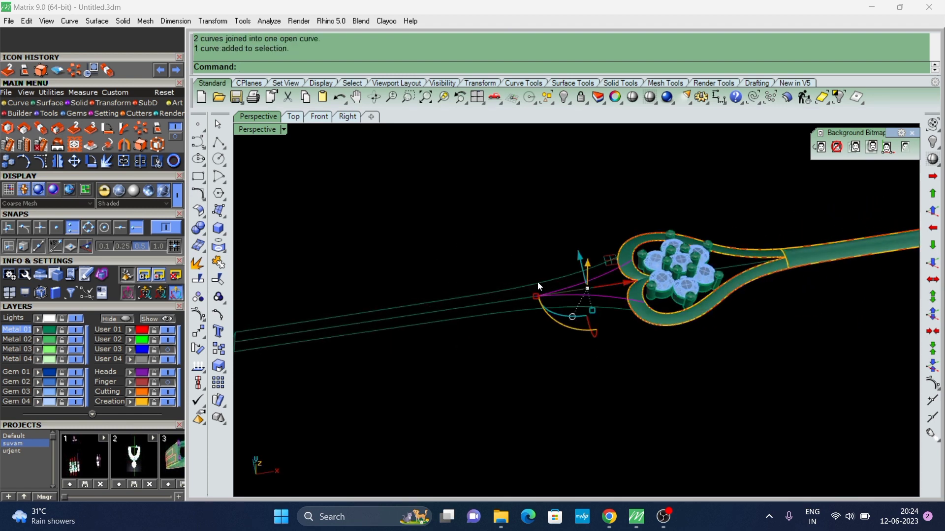
left_click(537, 295)
scroll(814, 148, "down", 3)
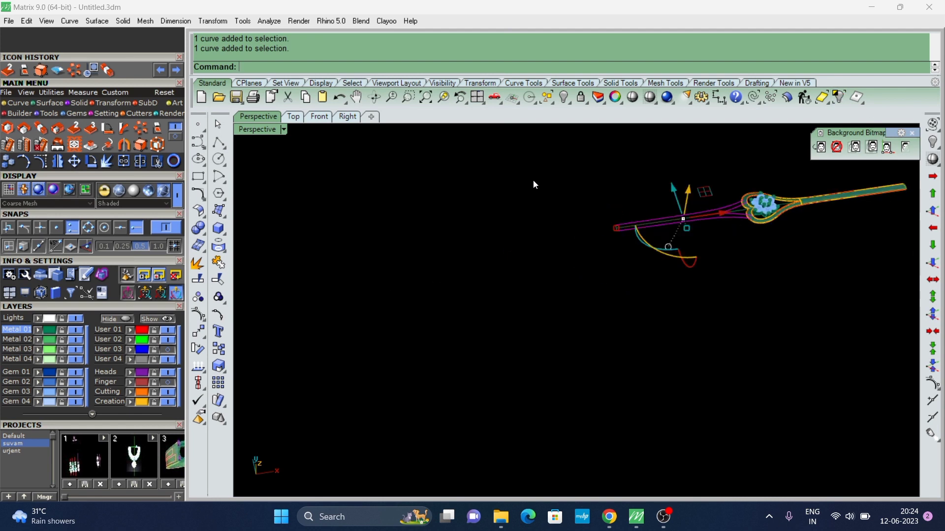
left_click_drag(533, 179, 639, 259)
left_click(836, 98)
Select pieces of the fork curve, delete one, then undo the deletion.
right_click_drag(618, 225, 499, 256)
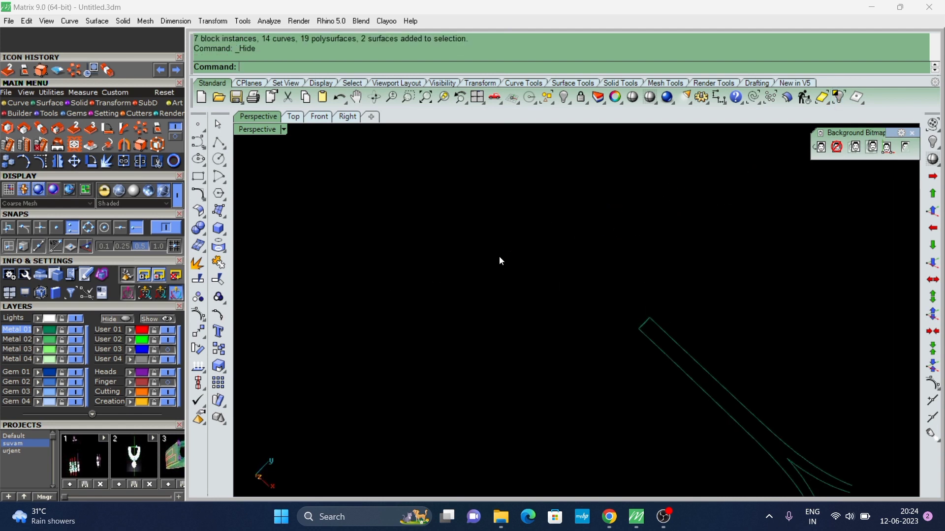
scroll(660, 309, "down", 2)
scroll(588, 338, "up", 3)
left_click(622, 339)
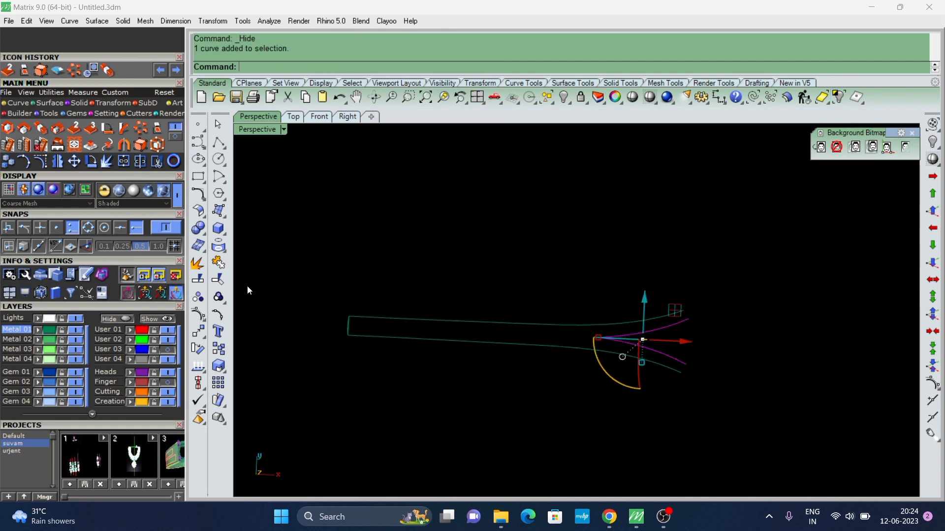
left_click(659, 342)
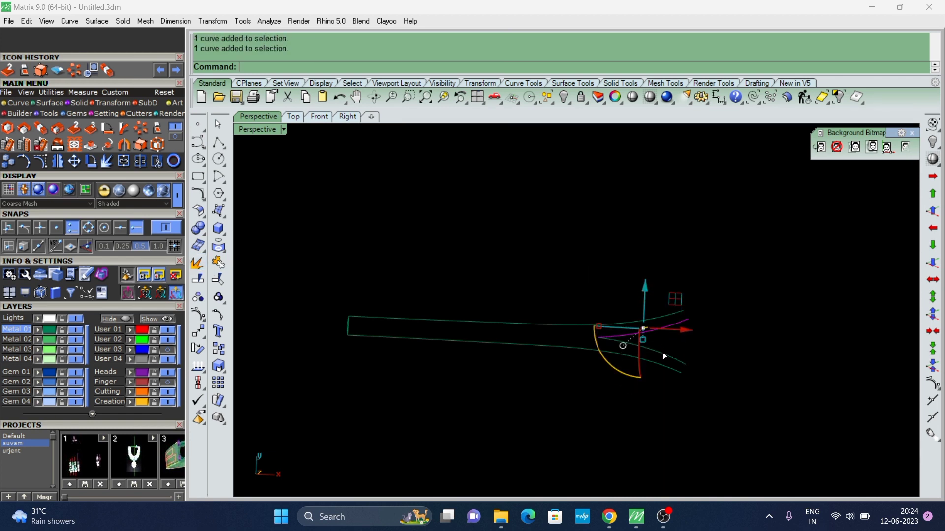
key("Delete")
scroll(634, 330, "up", 2)
key("ctrl+z")
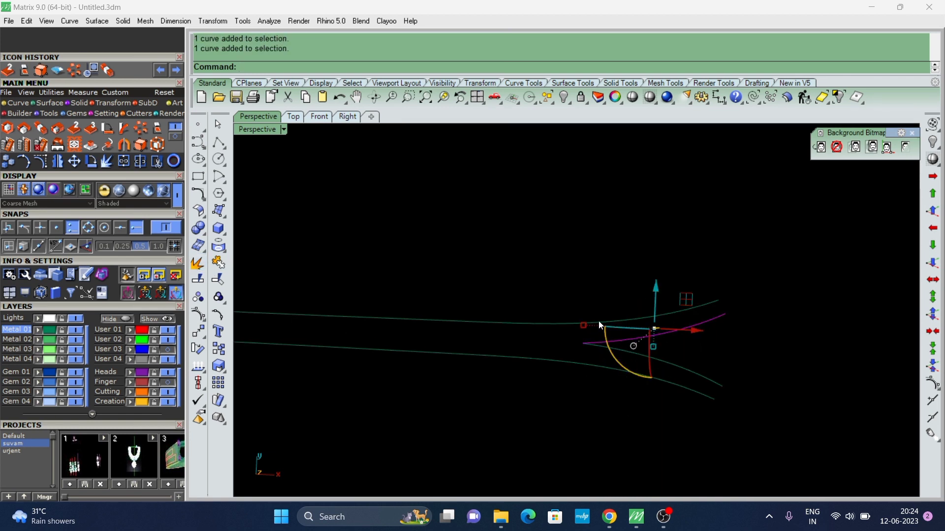
Split the fork curve at the fork point.
type("s")
key("Return")
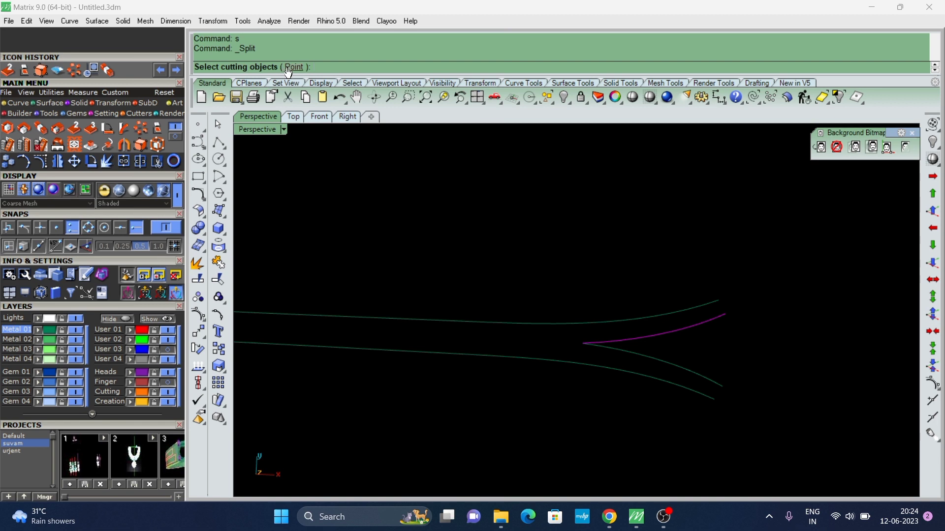
left_click(287, 70)
left_click(583, 343)
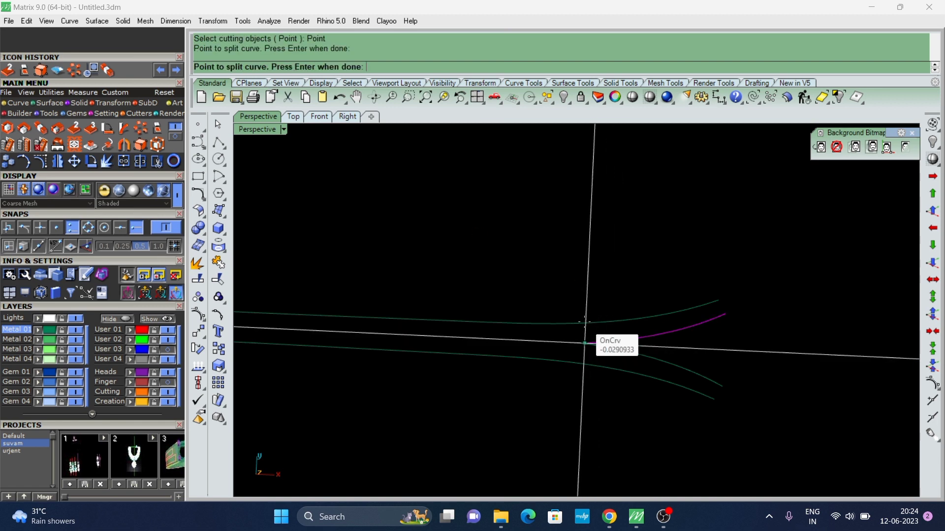
key("Return")
Split the top curve at the point where the branches meet.
left_click(594, 322)
type("s")
key("Return")
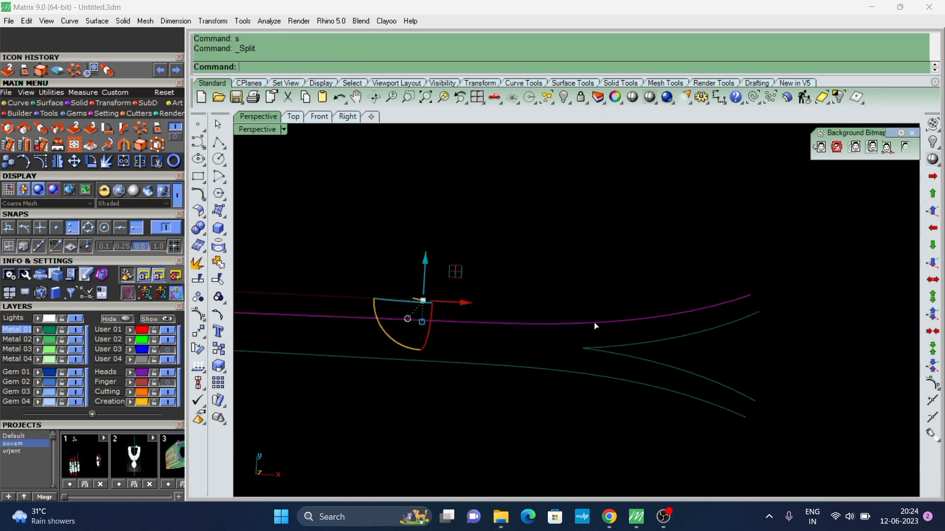
left_click(294, 67)
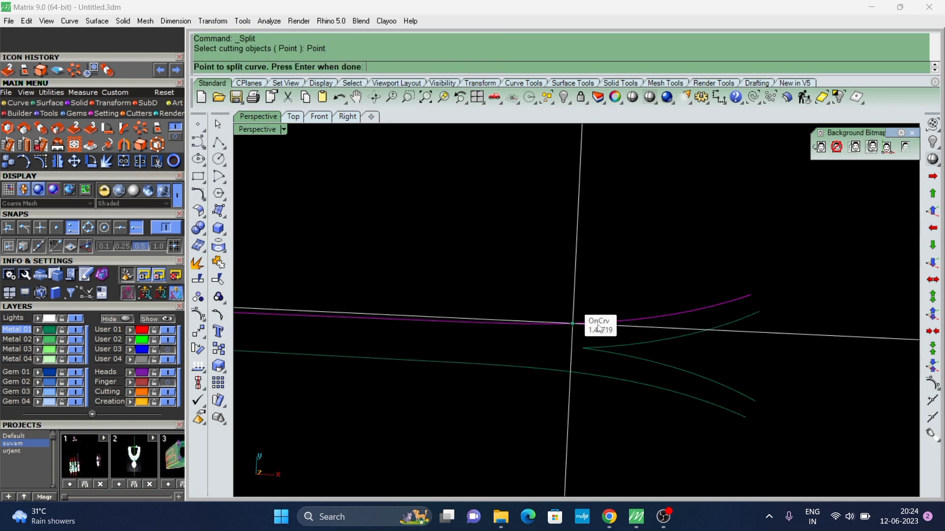
left_click(583, 347)
key("Return")
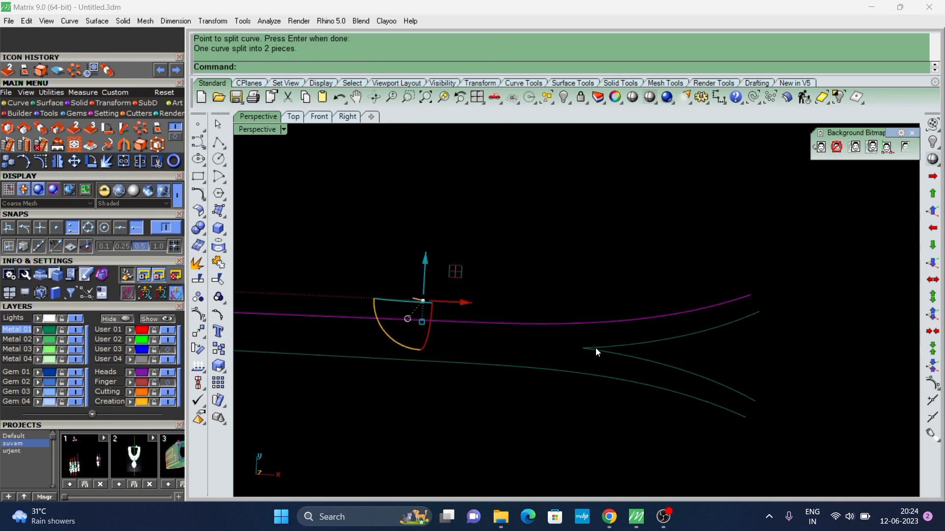
Delete the unneeded split piece and lower long curve, keeping the two branch curves selected.
left_click(689, 382)
key("Delete")
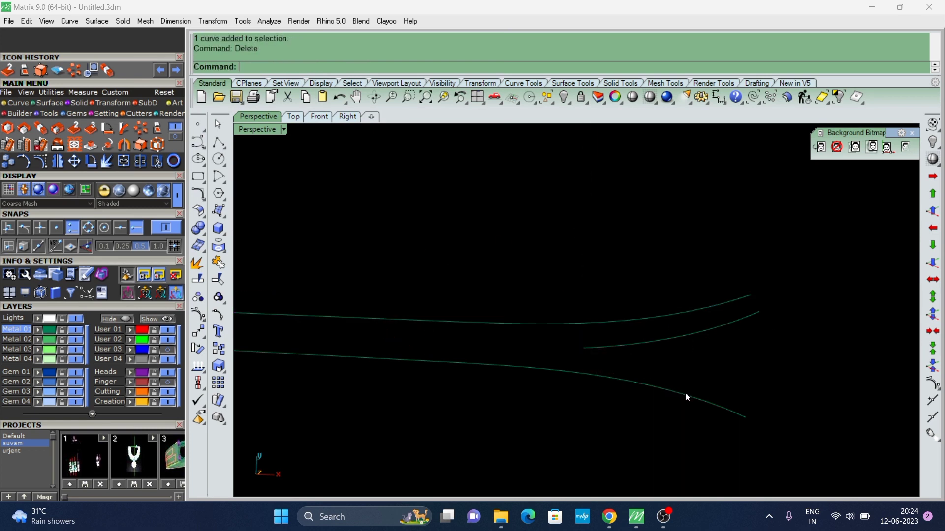
left_click(685, 391)
key("Delete")
left_click_drag(646, 302, 571, 364)
right_click_drag(610, 264, 594, 350)
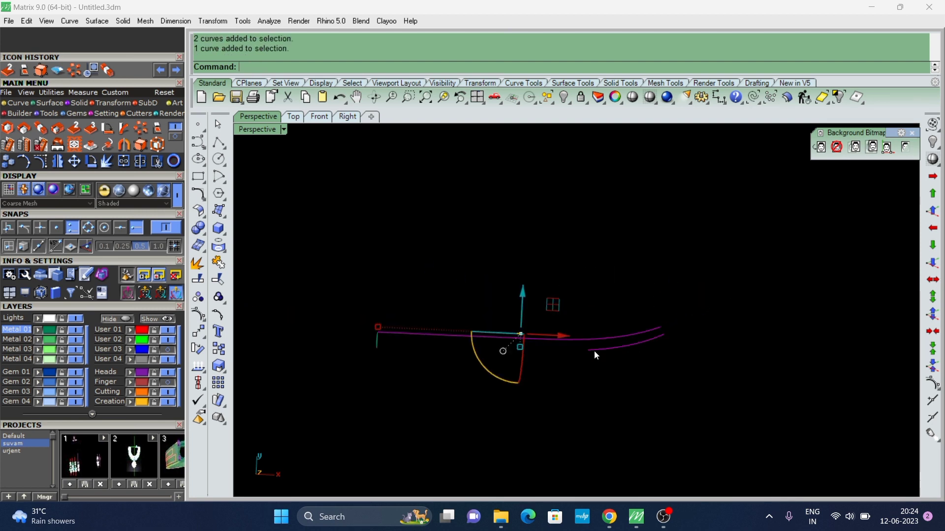
Mirror the two branch curves across the X axis after undoing a Y-axis mirror.
type("mirror")
key("Return")
type("y")
key("Return")
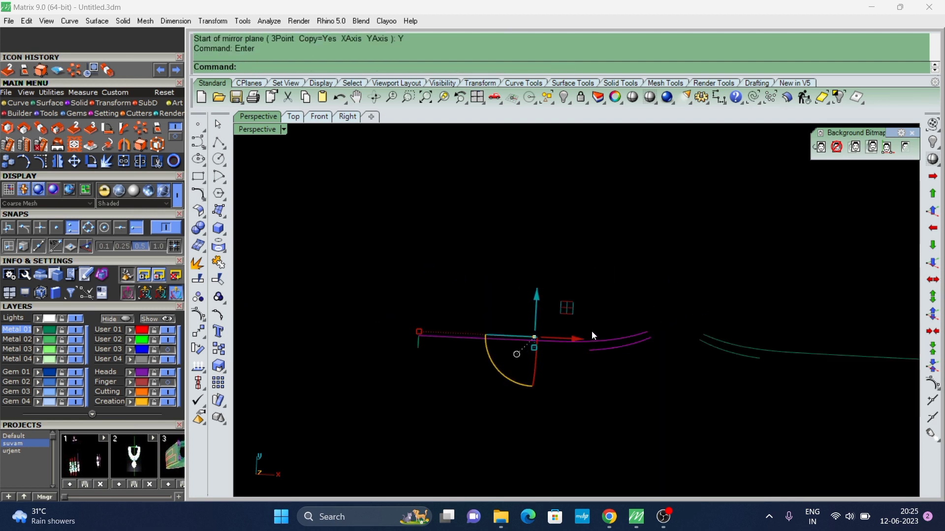
key("ctrl+z")
key("Return")
type("x")
key("Return")
mouse_move(596, 339)
right_mouse_down()
mouse_move(605, 347)
mouse_move(704, 297)
mouse_move(624, 370)
mouse_move(660, 353)
right_mouse_up()
left_click(606, 349)
left_click(620, 367, "shift")
type("line")
key("Return")
Draw a line joining the ends of the two shank rail curves and rebuild it.
scroll(653, 337, "up", 2)
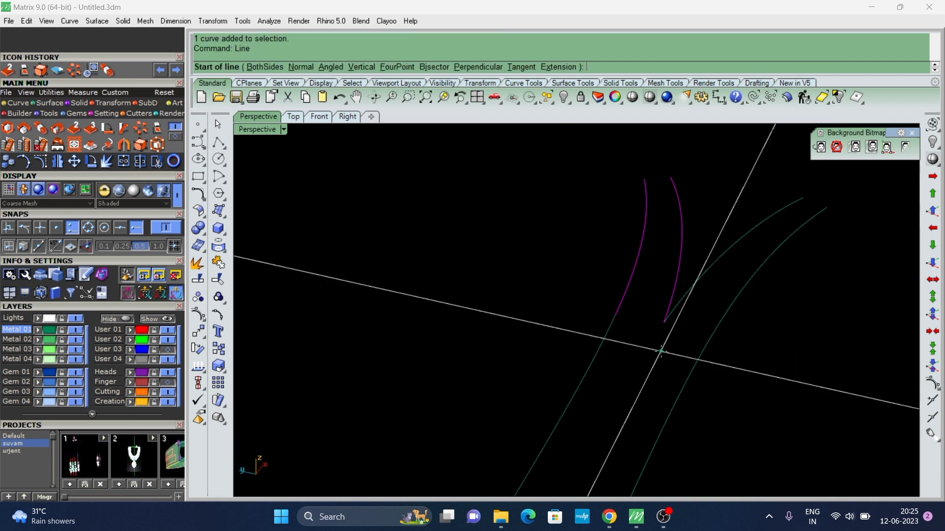
scroll(632, 316, "up", 2)
left_click(600, 285)
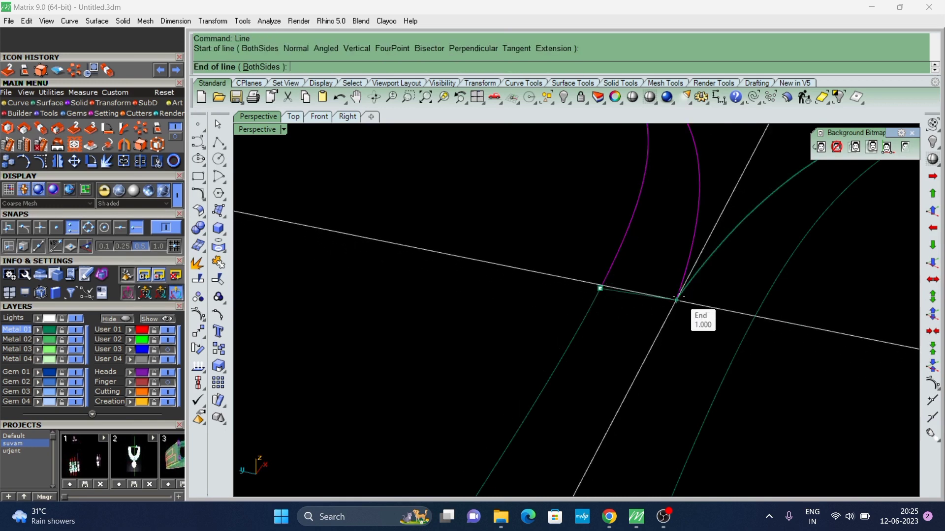
left_click(675, 300)
mouse_move(649, 304)
right_mouse_down()
mouse_move(630, 315)
mouse_move(611, 306)
right_mouse_up()
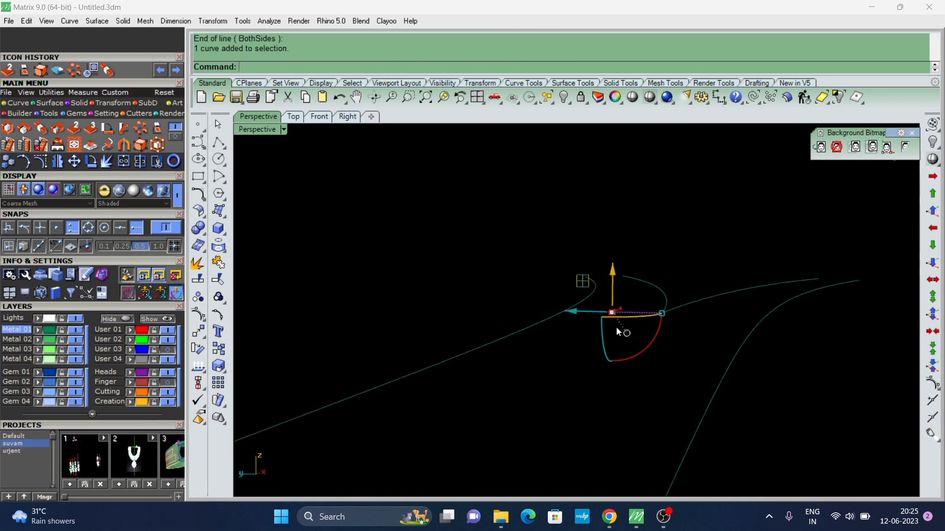
type("Re")
key("Return")
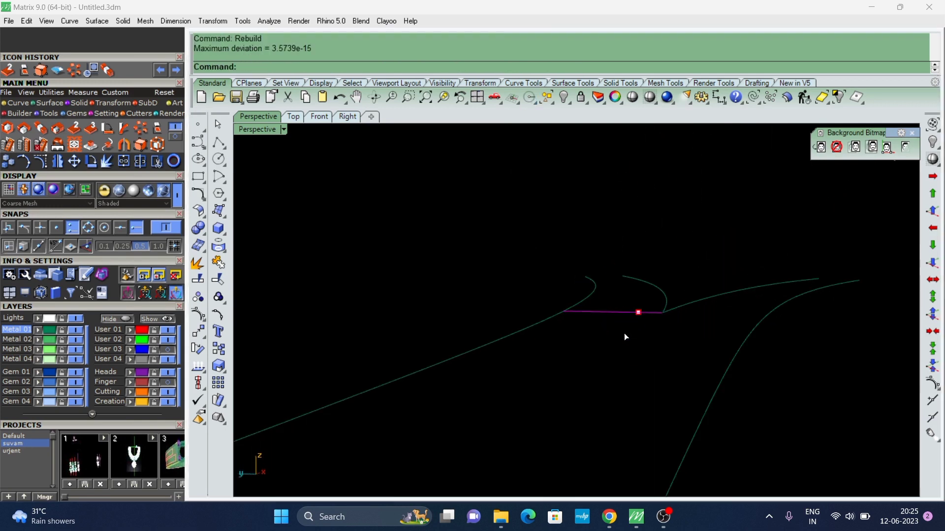
left_click(796, 247)
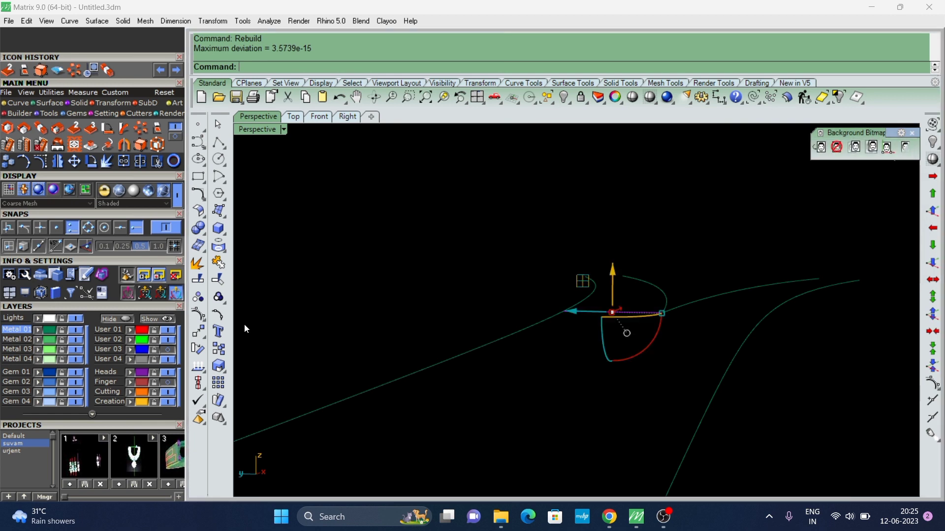
Show the line's control points and raise its two middle points to arch it.
left_click(200, 316)
right_click_drag(631, 315, 551, 244)
left_click_drag(658, 343, 658, 343)
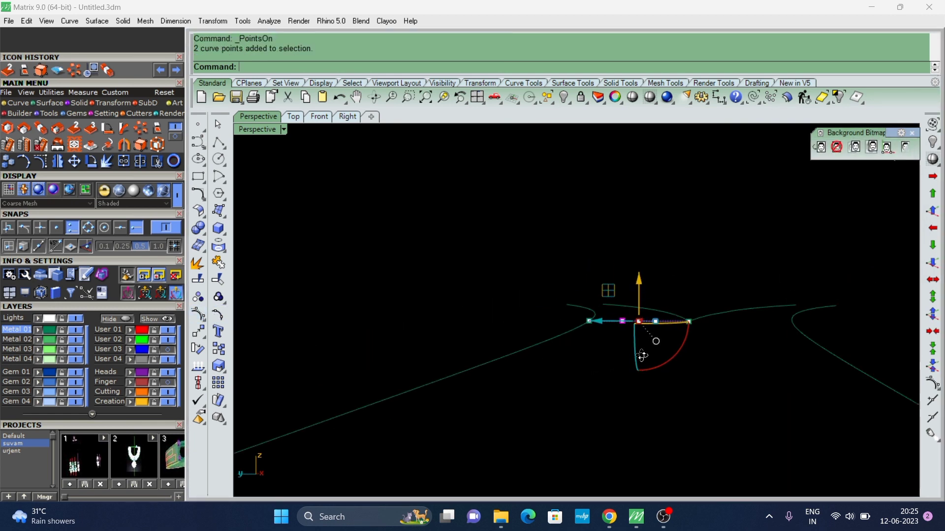
mouse_move(659, 344)
right_mouse_down()
mouse_move(637, 416)
mouse_move(644, 401)
right_mouse_up()
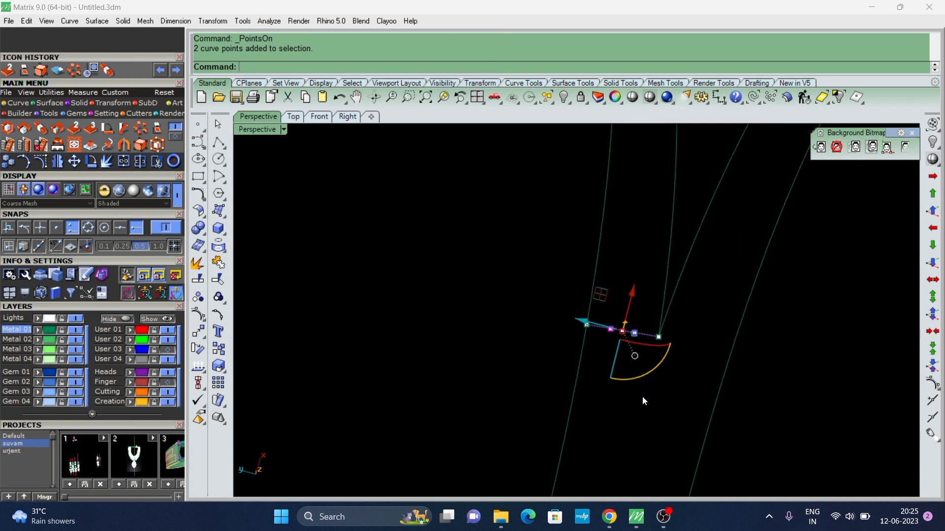
left_click_drag(633, 382, 639, 391, "ctrl")
right_click_drag(639, 389, 657, 344)
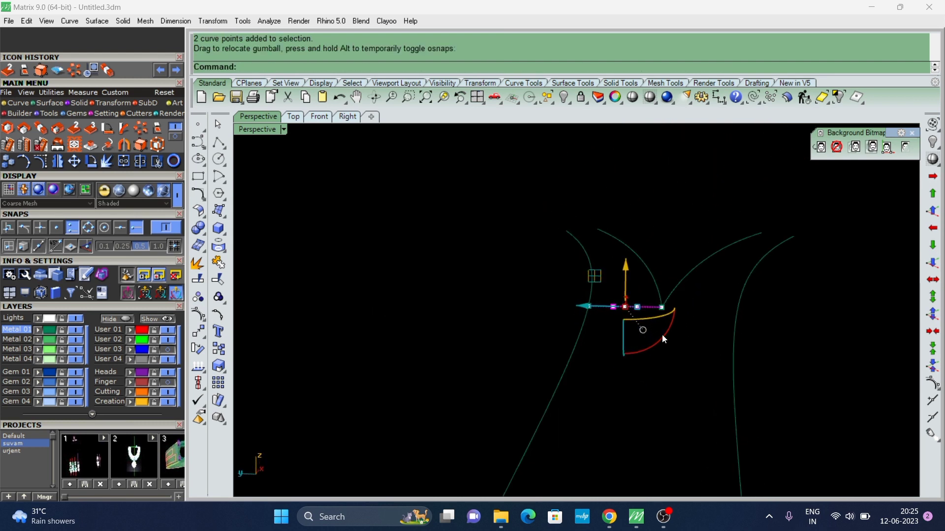
left_click_drag(657, 344, 661, 351, "ctrl")
right_click_drag(662, 351, 683, 345)
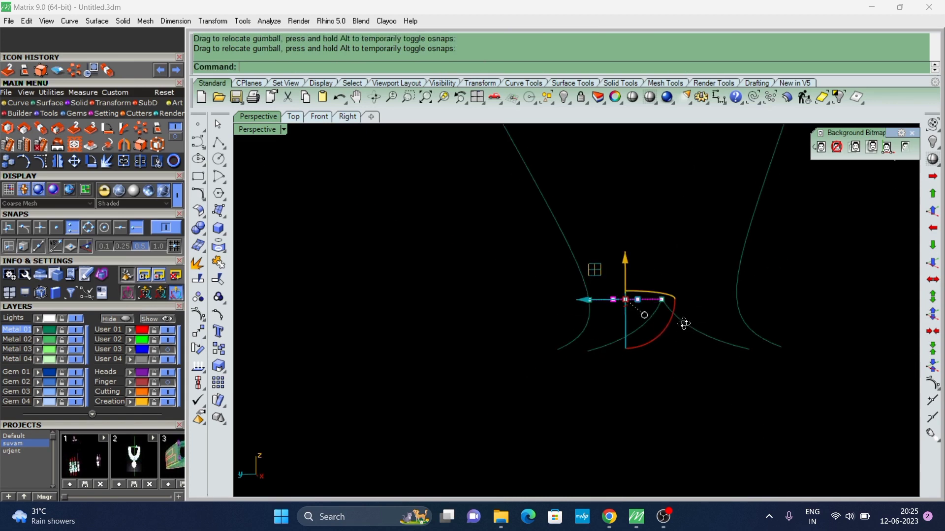
left_click_drag(631, 277, 631, 261)
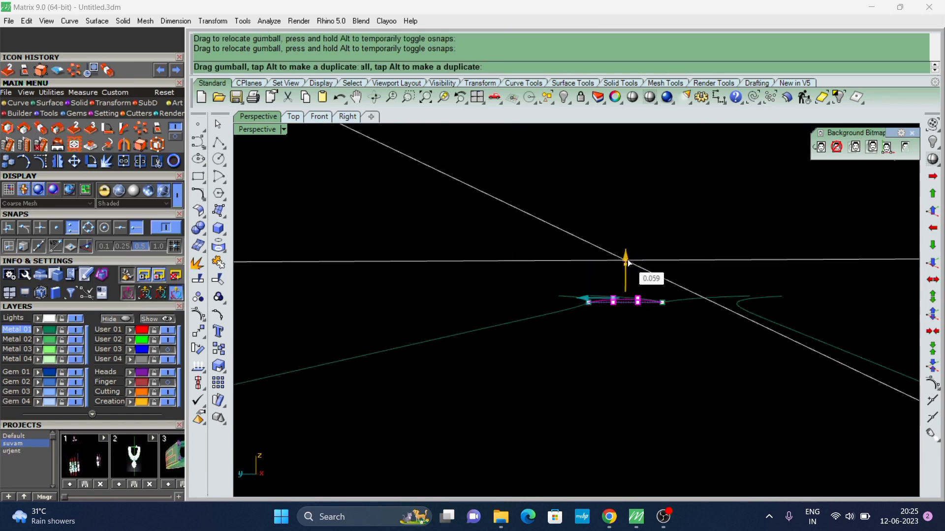
right_click_drag(631, 261, 626, 322)
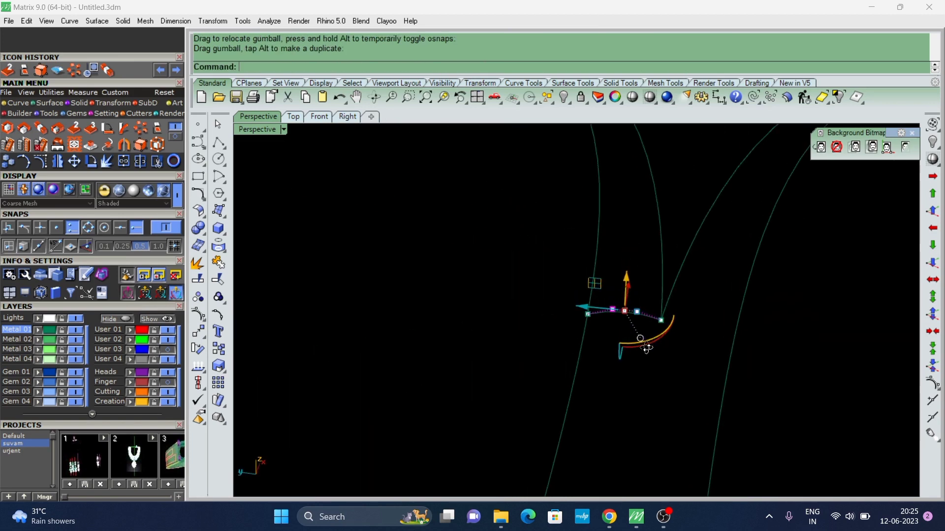
Rebuild the arched cross-section curve.
left_click(626, 322)
type("Re")
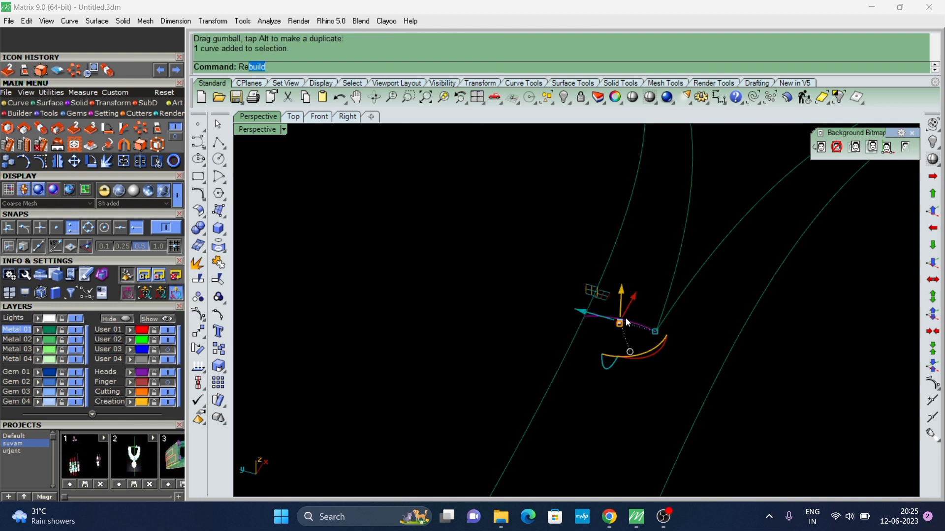
key("Return")
key("Return")
key("Escape")
Sweep2 along the two rail curves with the arched cross-section to form one shank branch.
type("ss")
key("Return")
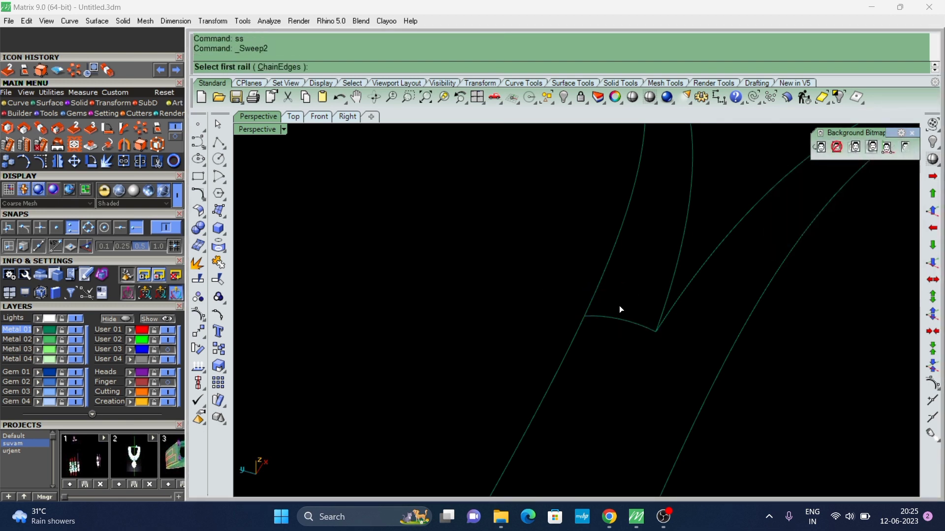
left_click(596, 288)
left_click(674, 273)
left_click(639, 325)
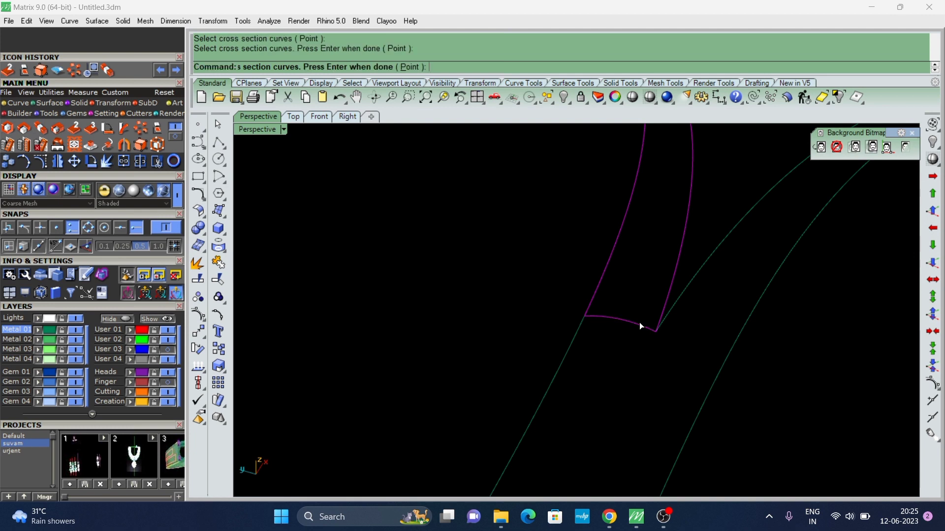
key("Return")
left_click(744, 482)
Mirror the swept branch surface across the X axis into a V-shaped fork.
scroll(639, 344, "down", 3)
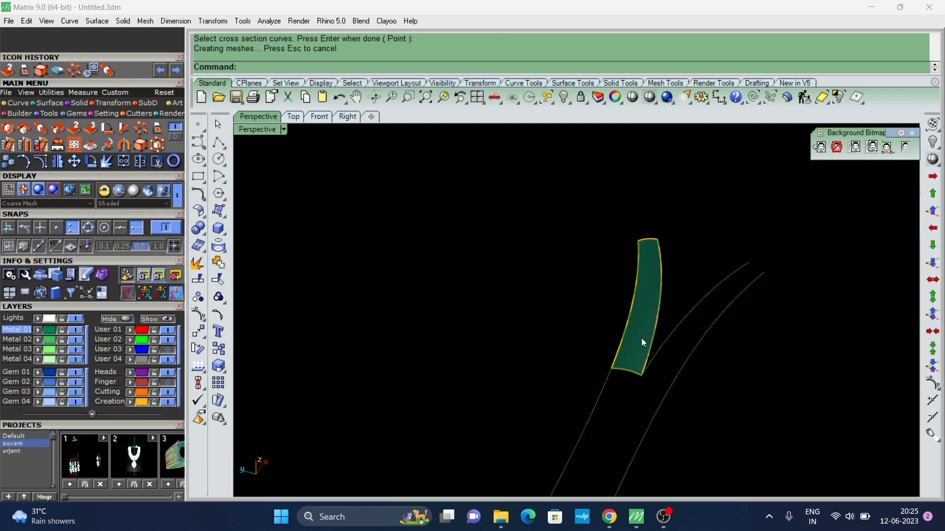
left_click(641, 338)
type("mirror")
key("Return")
type("x")
key("Return")
scroll(591, 279, "down", 5)
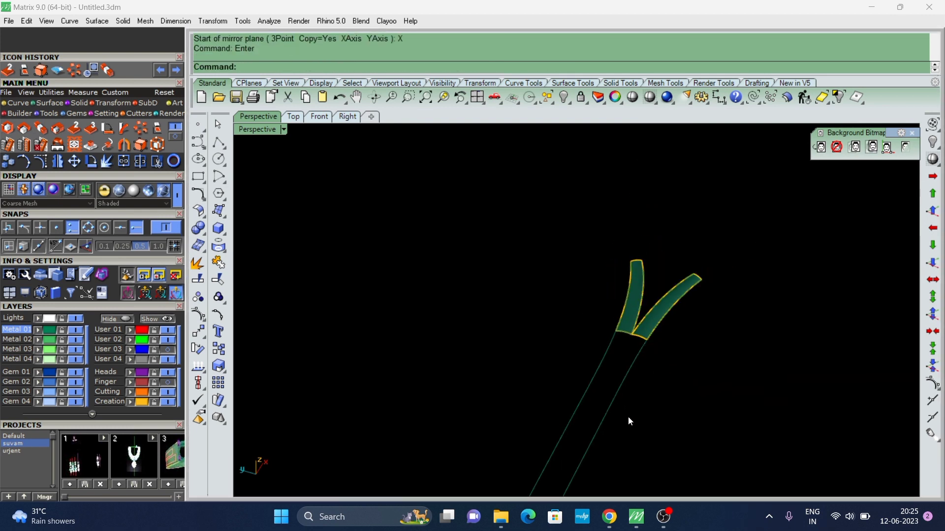
scroll(565, 408, "up", 8)
scroll(630, 437, "up", 2)
scroll(620, 264, "down", 4)
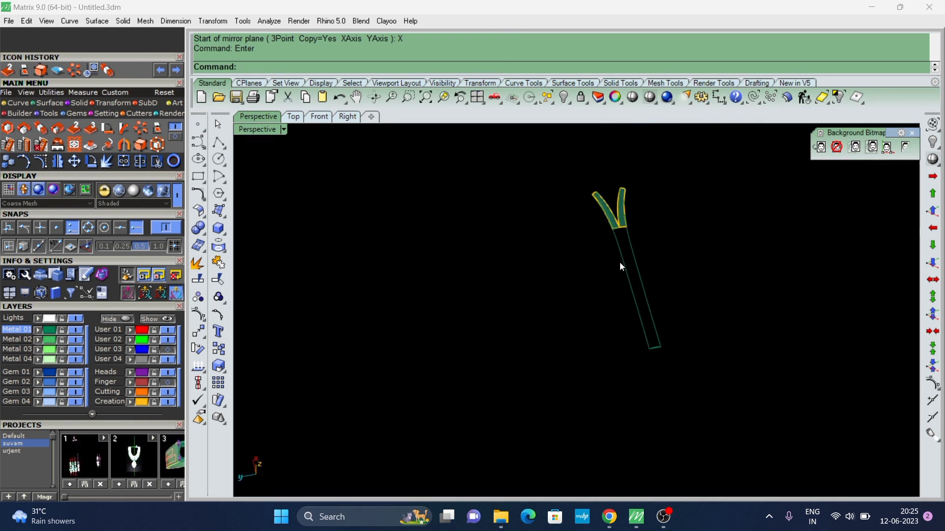
scroll(624, 228, "up", 3)
scroll(610, 232, "up", 2)
scroll(635, 266, "down", 3)
Draw a straight line across the V's left and right bottom corners.
scroll(656, 302, "up", 3)
type("line")
key("Return")
left_click(577, 287)
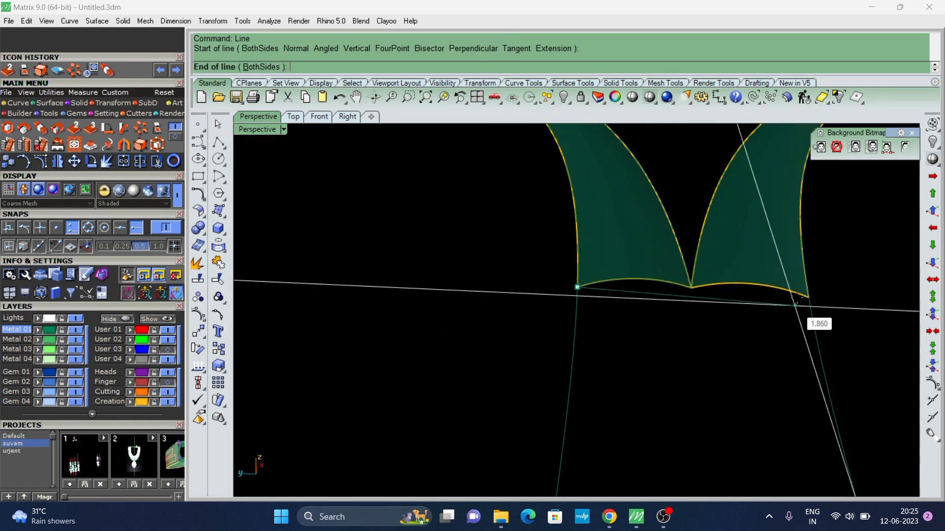
left_click(808, 297)
Rebuild the line with 4 points, degree 3, and select its two inner control points.
left_click(752, 295)
type("r")
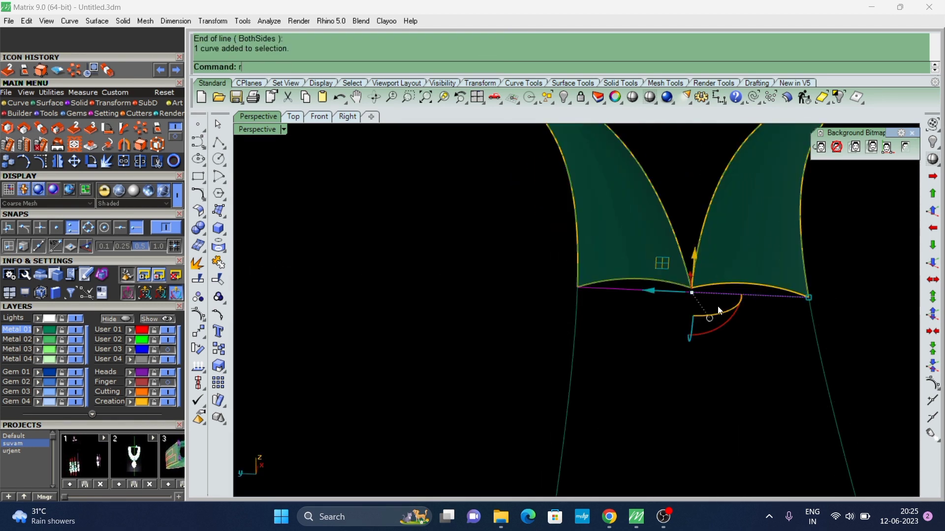
type("ebuild")
key("Return")
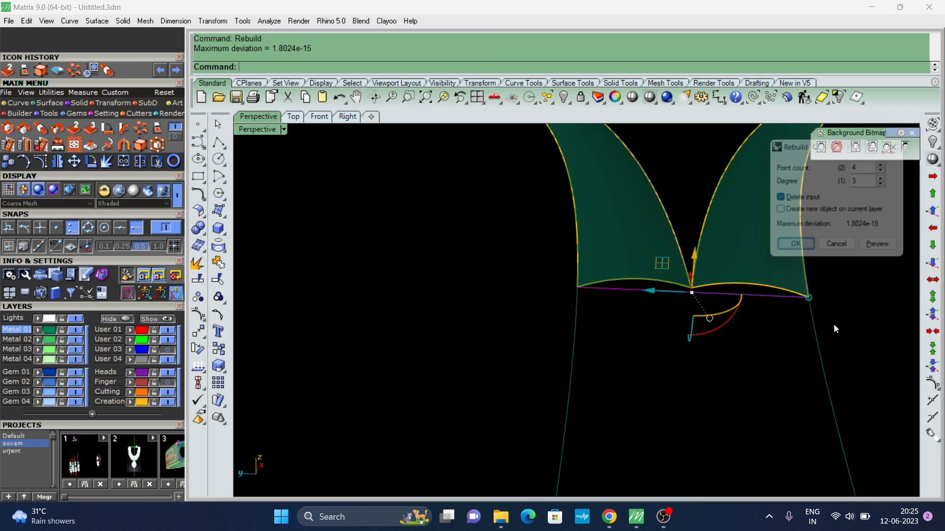
left_click(195, 315)
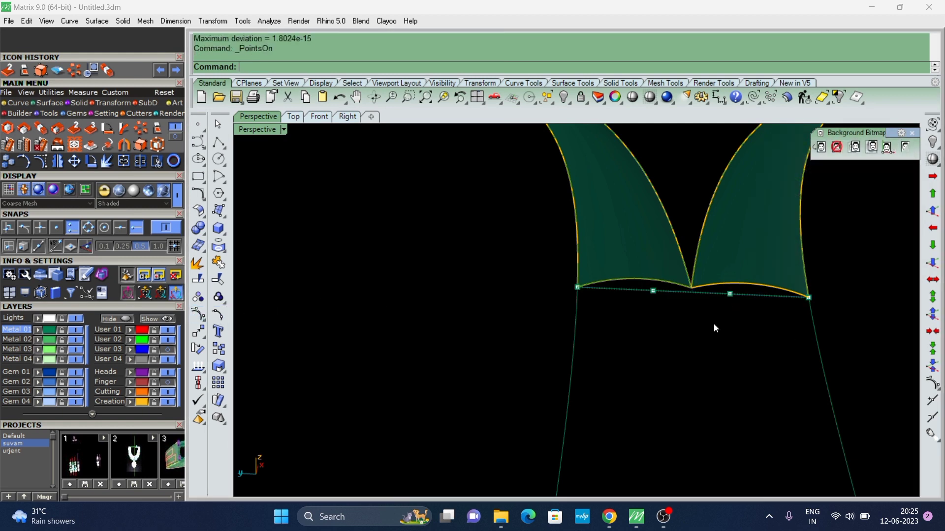
left_click(654, 291)
left_click(730, 296, "shift")
Pull the middle points to bow the line into an arc, then rebuild it.
mouse_move(654, 336)
right_mouse_down()
mouse_move(683, 212)
mouse_move(603, 254)
right_mouse_up()
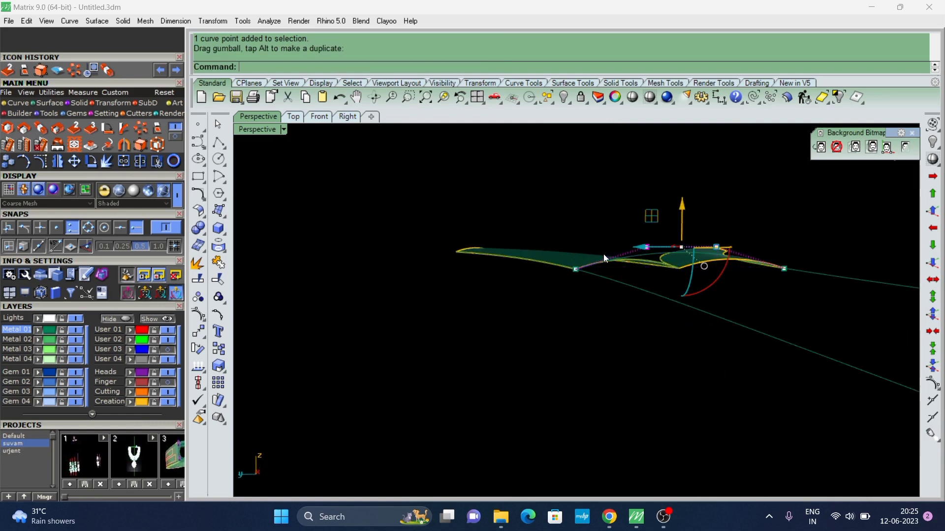
right_click_drag(682, 262, 656, 254)
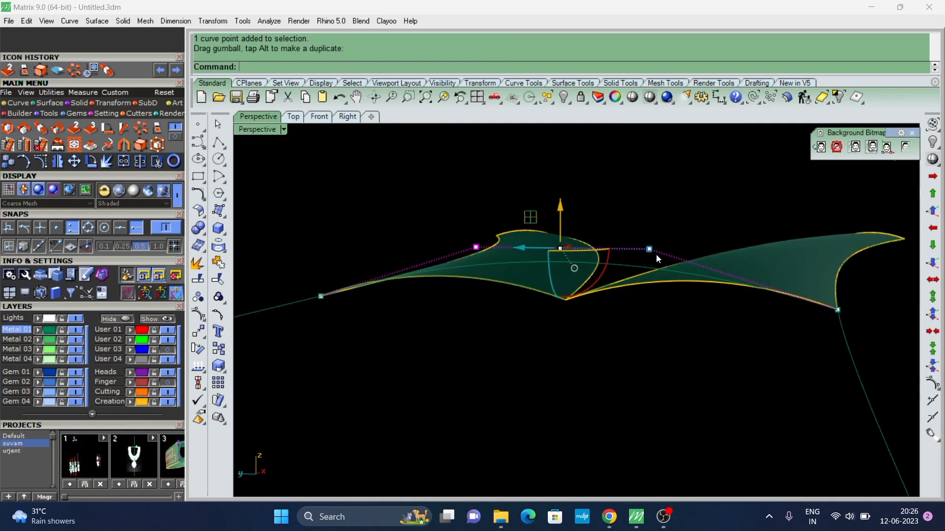
left_click_drag(652, 251, 694, 261)
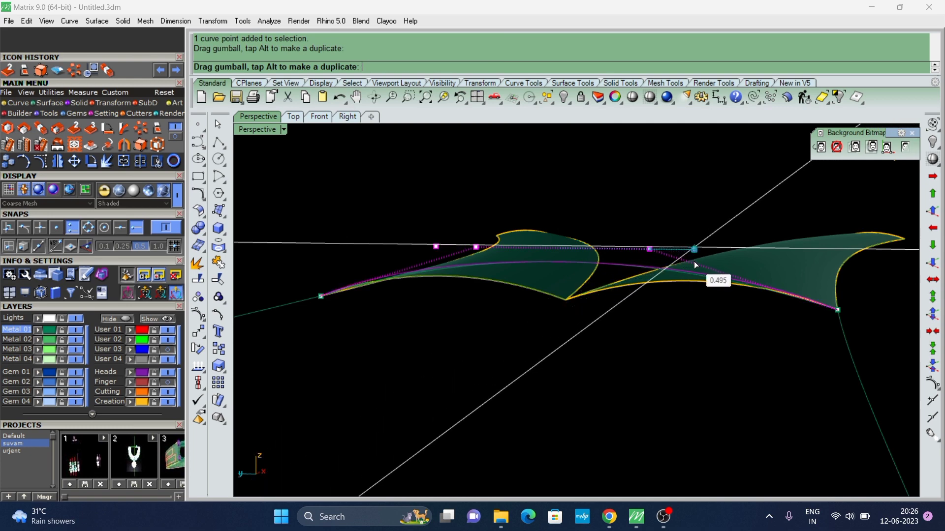
right_click_drag(561, 283, 638, 311)
left_click(643, 313)
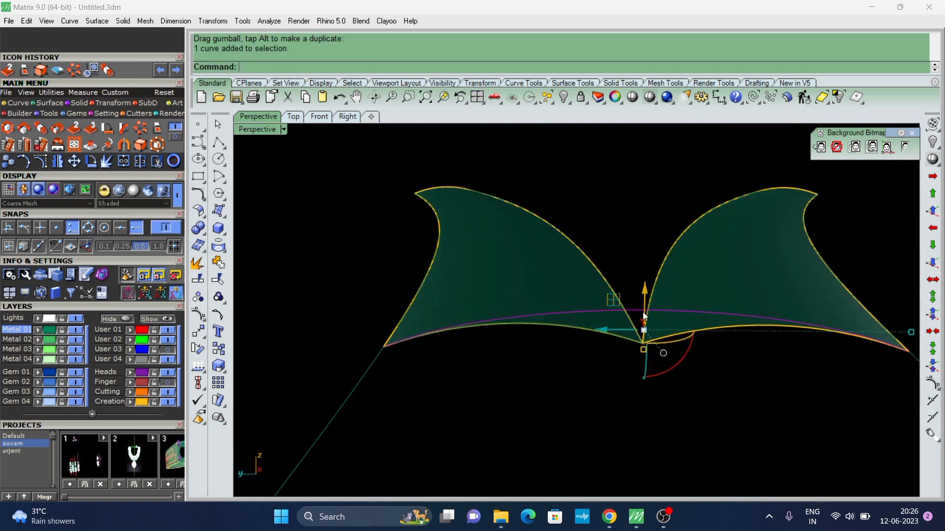
type("Re")
key("Return")
key("Return")
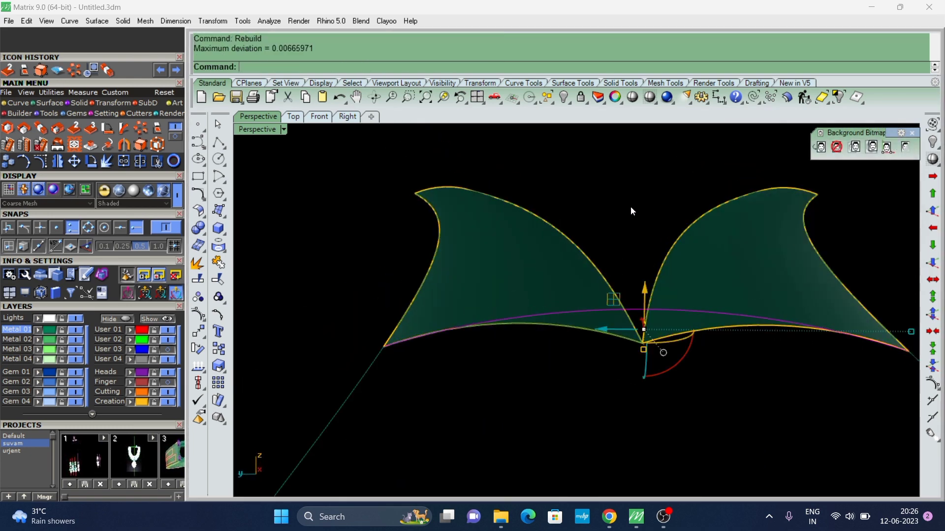
key("Escape")
Start a new Sweep2 two-rail sweep with ss.
scroll(559, 282, "up", 5)
right_click_drag(559, 282, 570, 269)
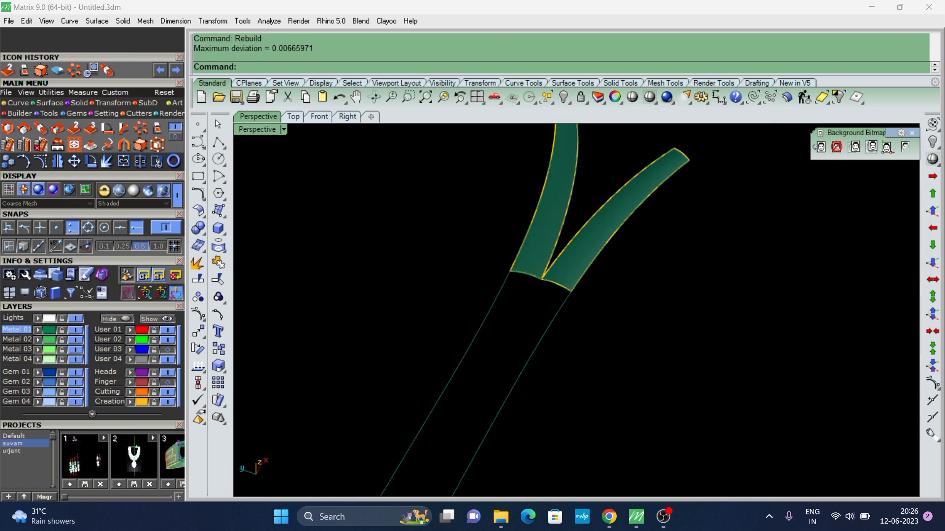
type("ss")
key("Return")
Sweep the straight shank stem between its rails using the bottom and junction cross-sections.
left_click(495, 303)
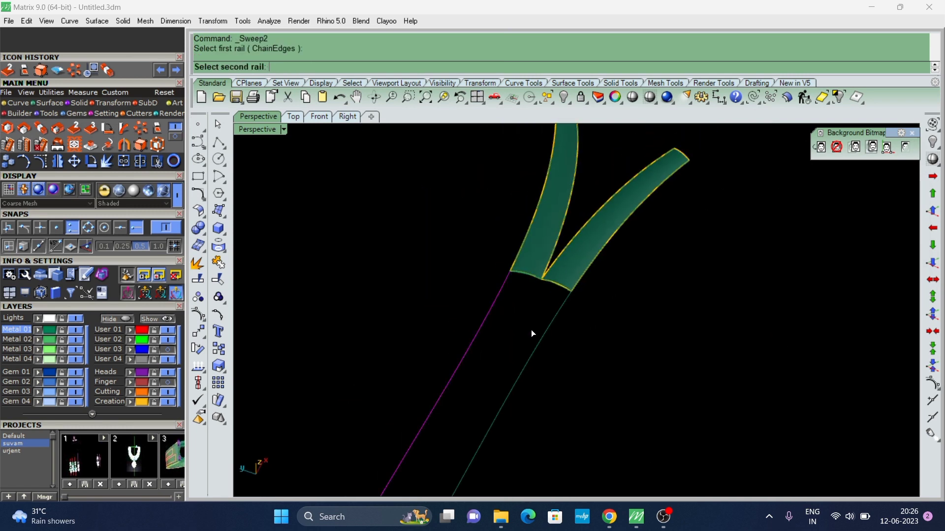
left_click(540, 334)
scroll(536, 345, "down", 5)
scroll(514, 387, "up", 5)
left_click(504, 395)
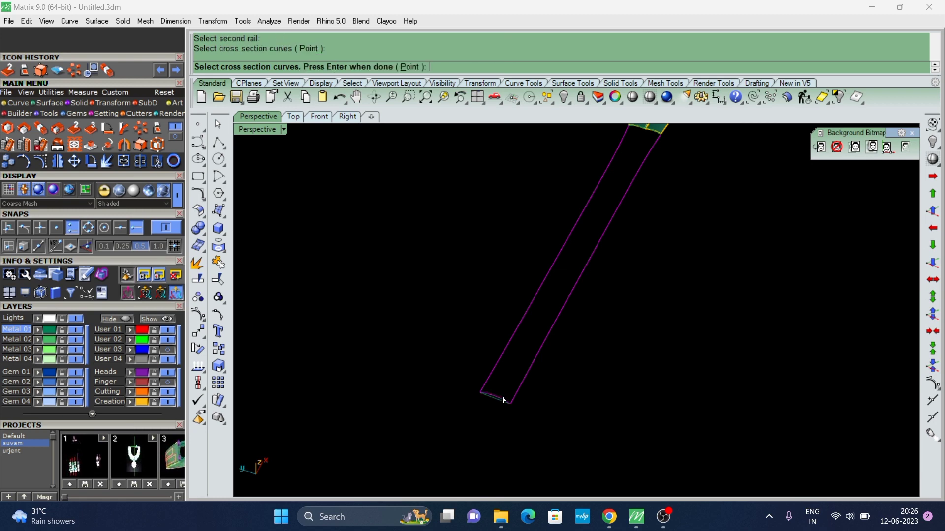
scroll(581, 299, "down", 3)
scroll(603, 259, "up", 4)
scroll(575, 268, "up", 3)
left_click(575, 270)
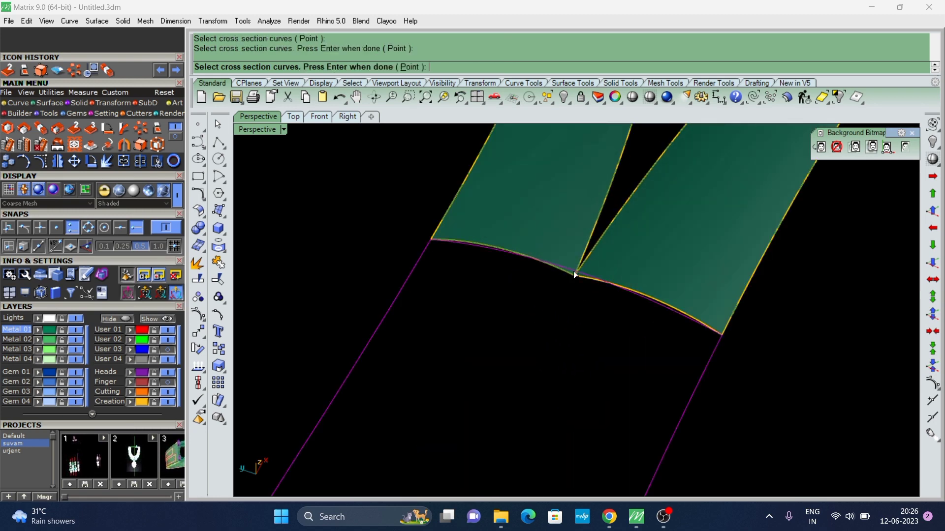
key("Return")
left_click(744, 482)
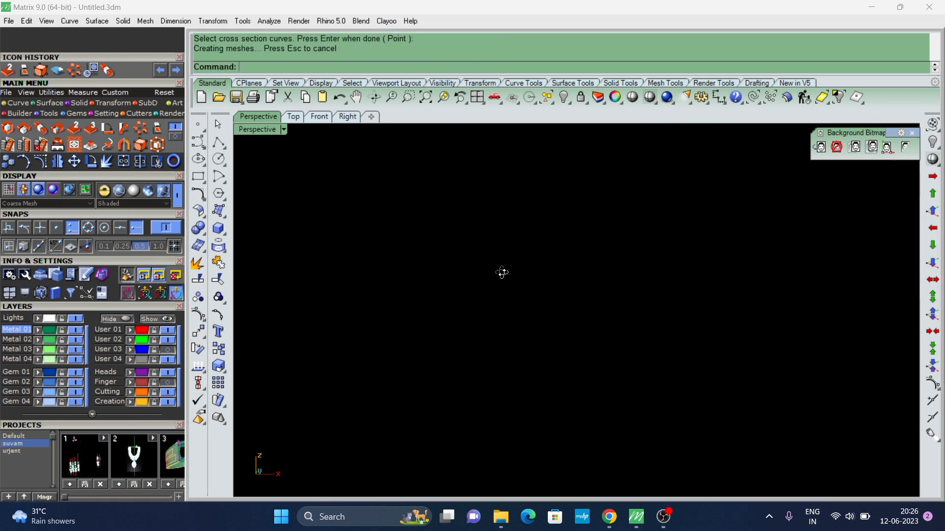
Extend the stem's junction edge by factor 0.2, then select all curves.
scroll(704, 326, "down", 3)
scroll(577, 281, "up", 3)
scroll(578, 288, "up", 1)
type("e")
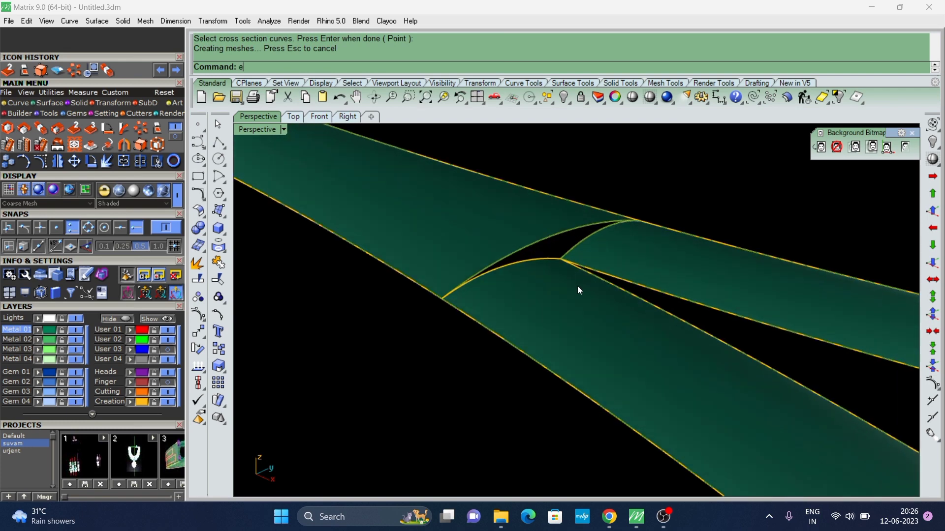
type("xtendsrf")
key("Return")
left_click(542, 238)
mouse_move(542, 238)
right_mouse_down()
mouse_move(636, 391)
mouse_move(660, 229)
right_mouse_up()
scroll(637, 392, "down", 3)
scroll(636, 392, "down", 2)
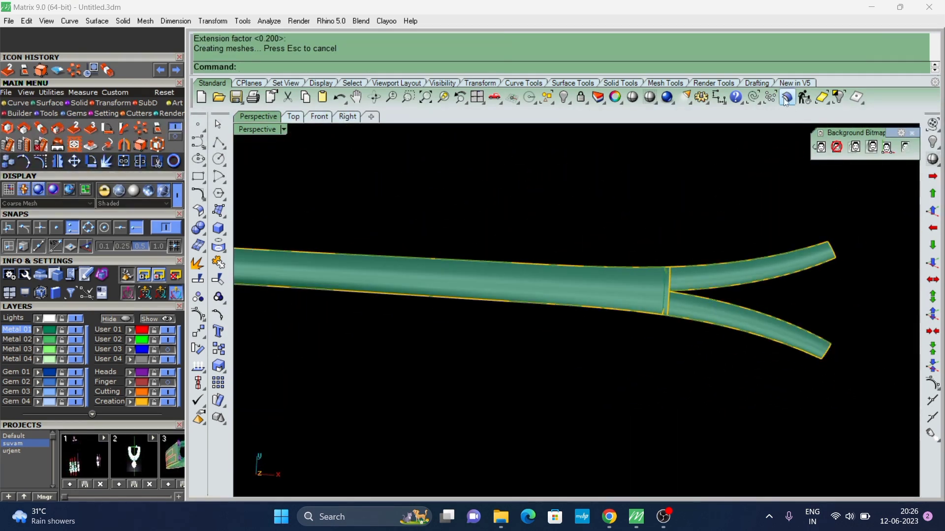
left_click(770, 97)
scroll(550, 336, "down", 4)
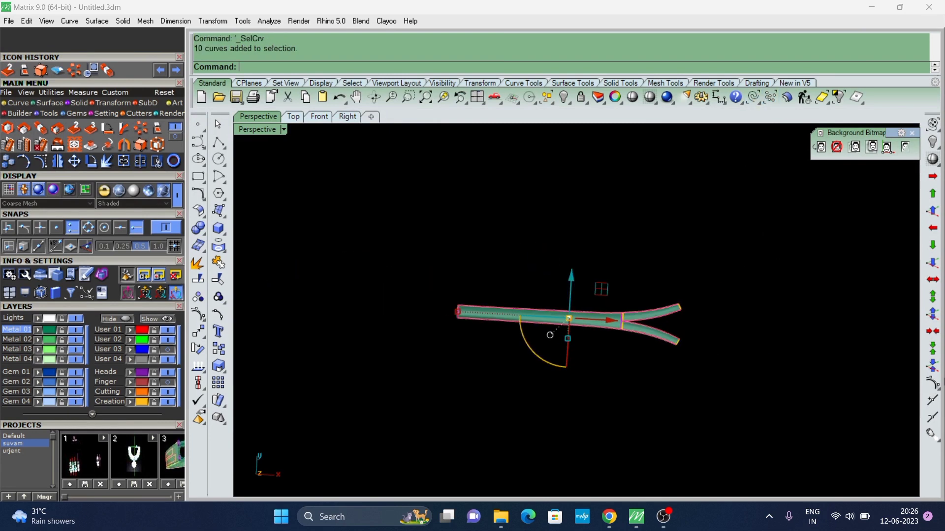
Hide the Metal 04 layer and extrude both shank surfaces into solids, deleting the originals.
left_click(75, 360)
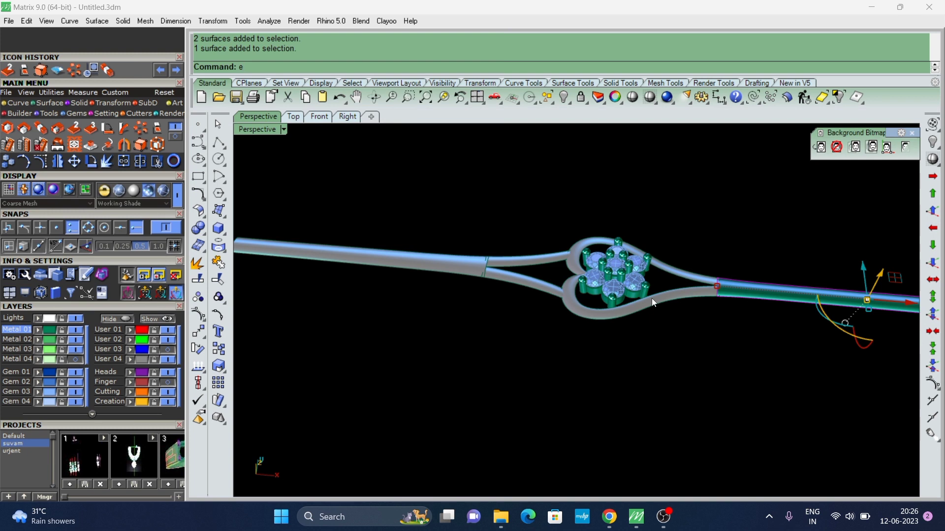
key("Return")
key("Return")
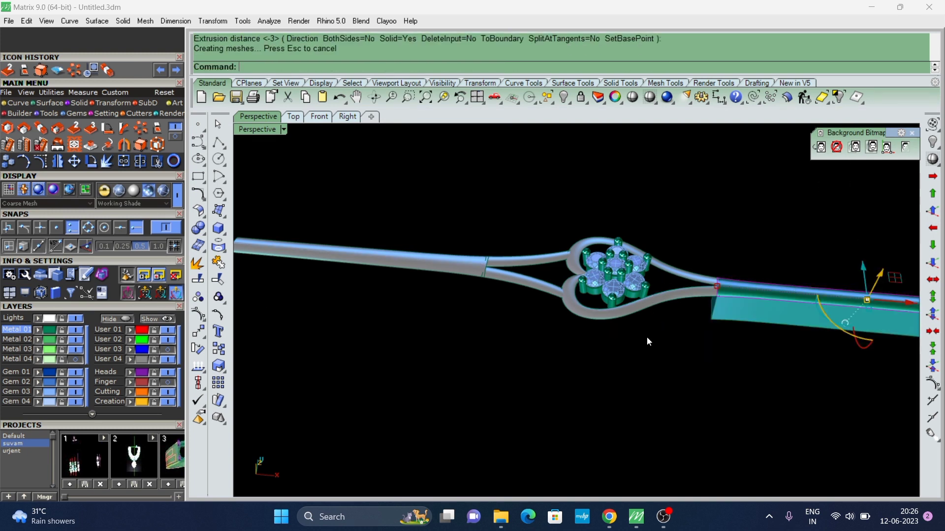
key("Delete")
left_click(459, 273)
type("e")
key("Return")
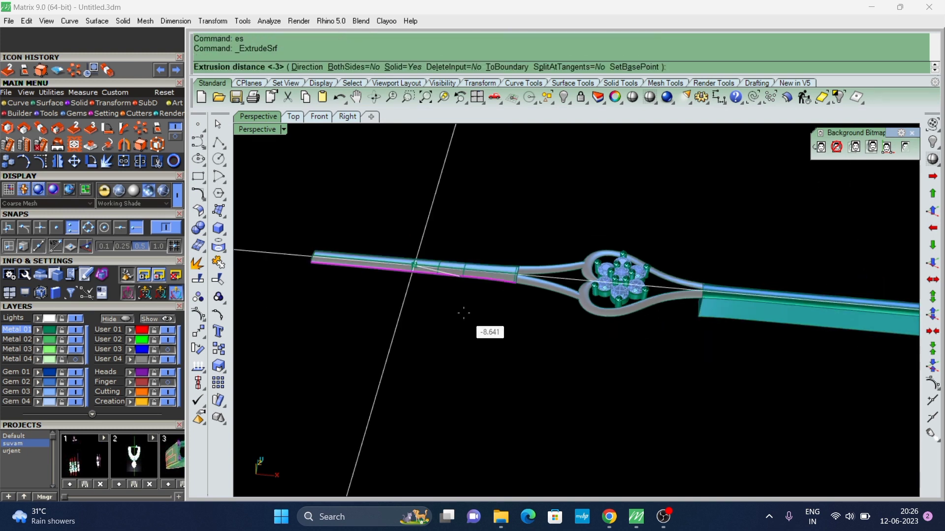
key("Return")
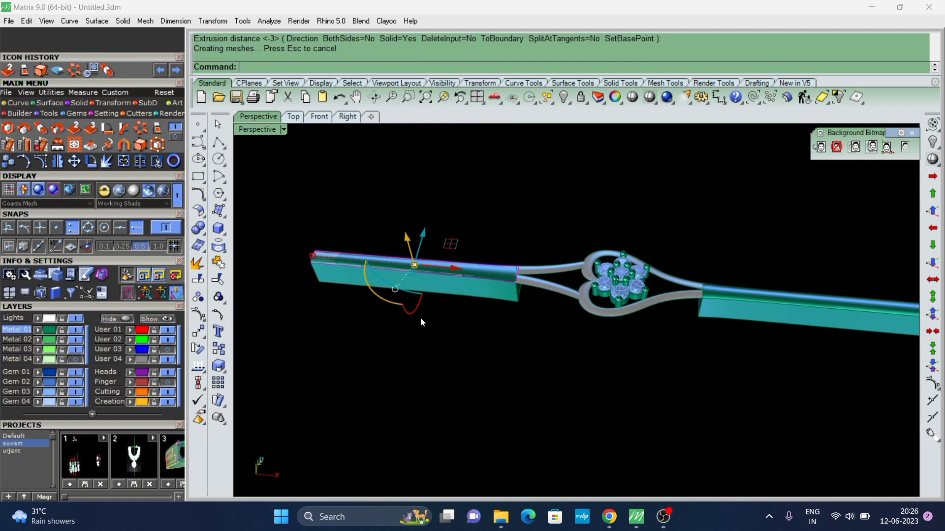
key("Delete")
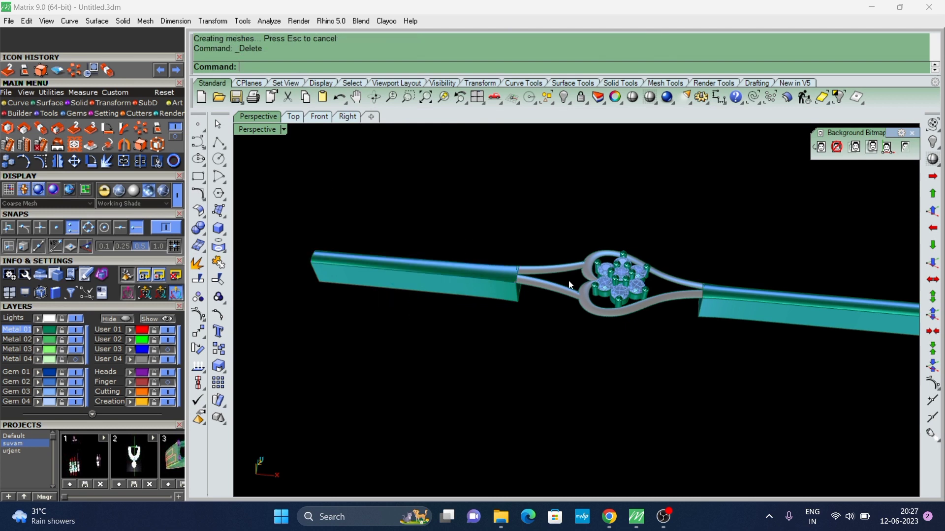
Extrude the thin wire surface into a solid and delete the leftover surface.
scroll(550, 287, "up", 3)
left_click(550, 290)
type("es")
key("Return")
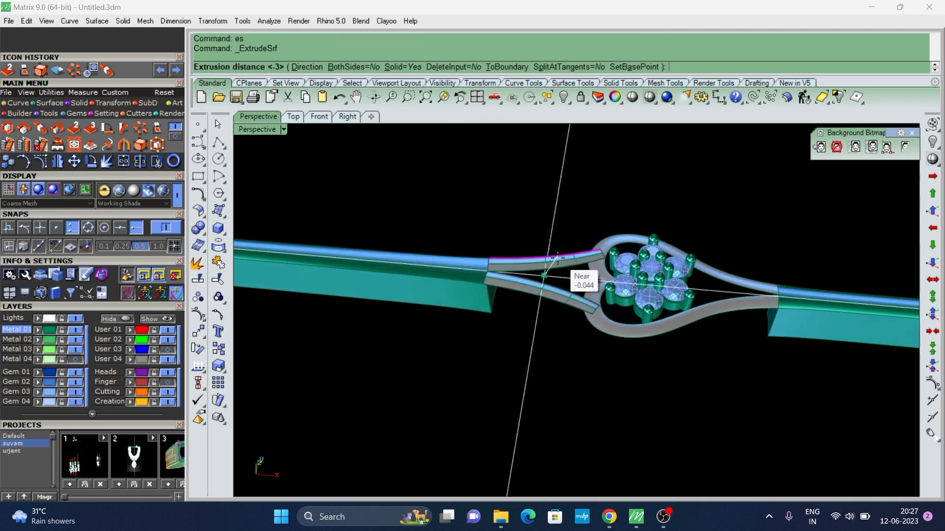
left_click(544, 275)
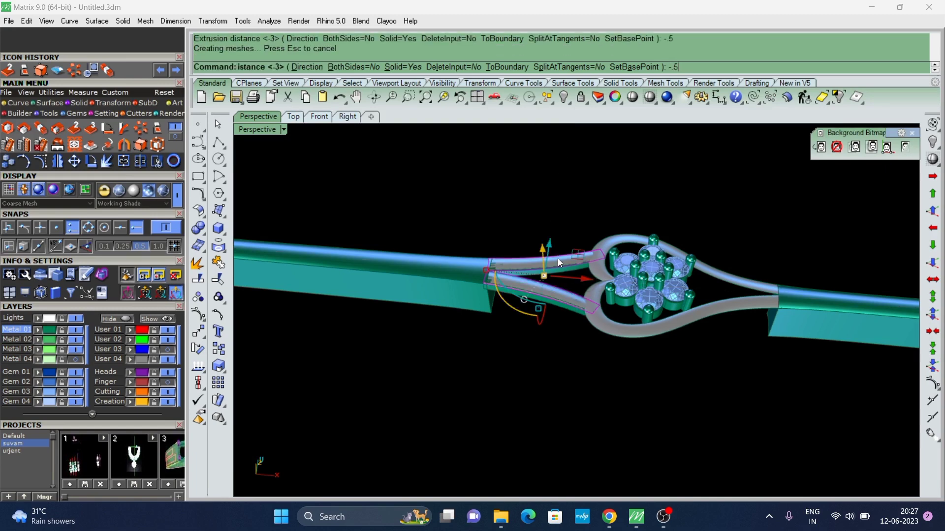
key("Delete")
Extrude the heart-shaped surface into a solid.
left_click(636, 331)
type("es")
key("Return")
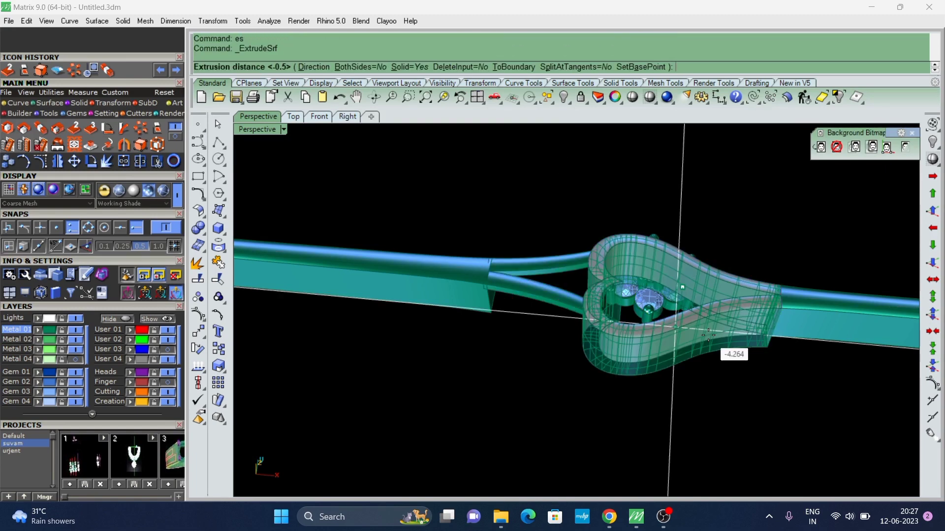
key("Return")
right_click_drag(585, 281, 542, 312)
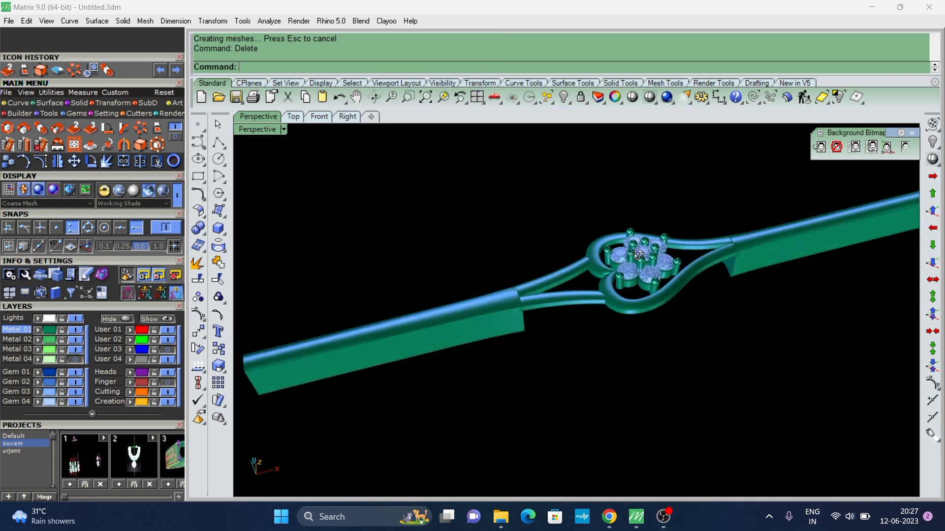
scroll(542, 311, "up", 2)
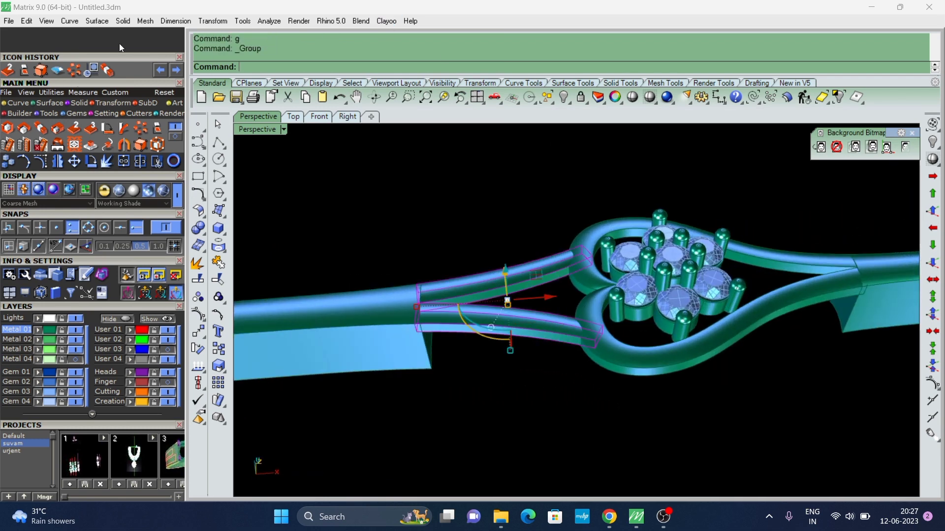
Cage-edit the split wires with a world-coordinate bounding box, moving points to bend them toward the heart.
left_click(317, 71)
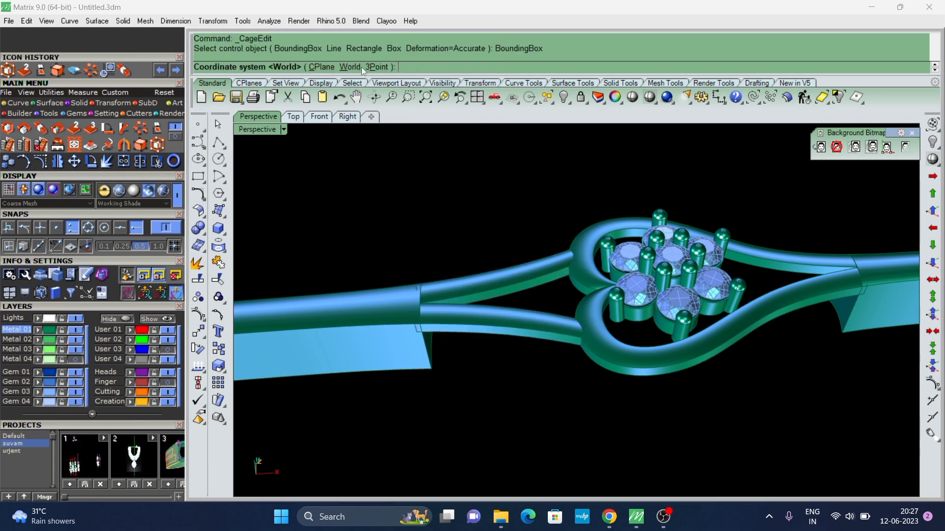
left_click(362, 70)
key("Return")
key("Return")
right_click_drag(492, 256, 553, 249)
scroll(553, 249, "up", 2)
left_click_drag(566, 199, 607, 313)
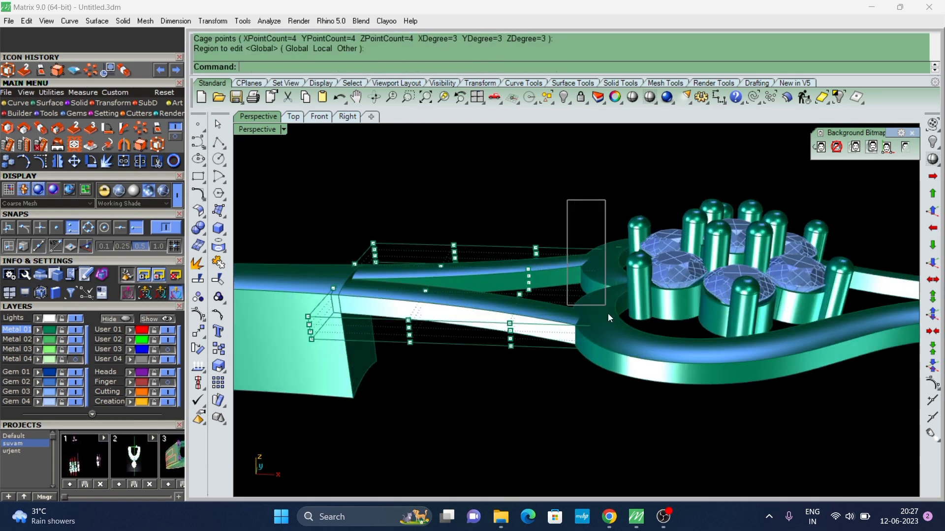
scroll(615, 354, "up", 3)
left_click_drag(616, 201, 622, 217)
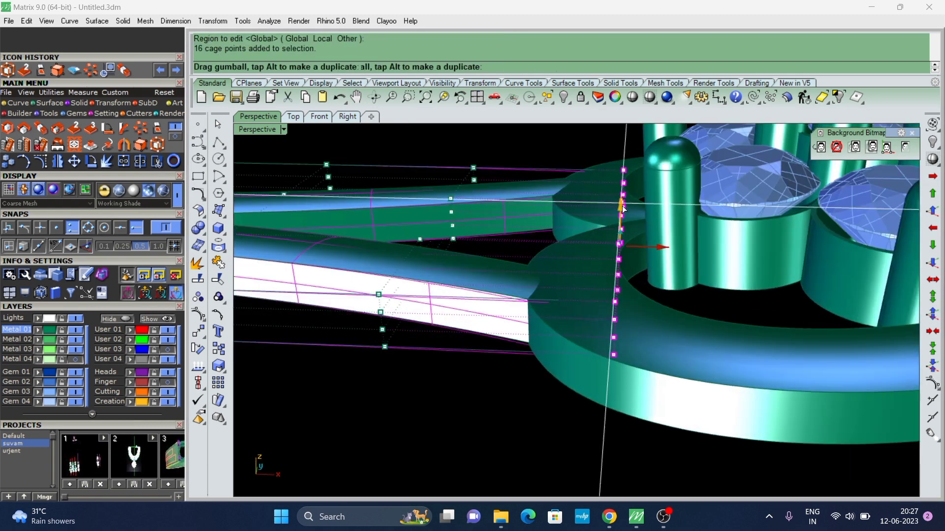
mouse_move(622, 216)
right_mouse_down()
mouse_move(577, 309)
mouse_move(647, 237)
mouse_move(612, 230)
right_mouse_up()
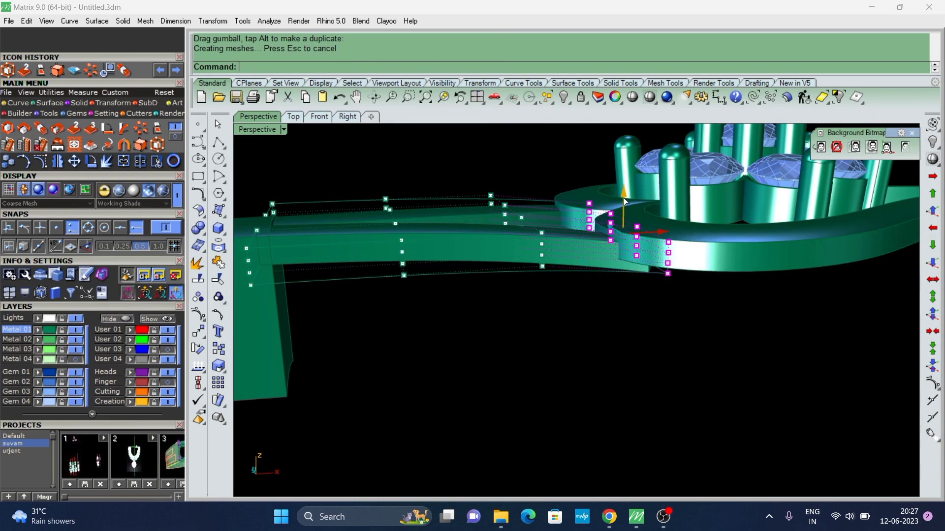
Delete the stray control point on the band where it meets the heart.
mouse_move(674, 324)
right_mouse_down()
mouse_move(634, 310)
mouse_move(588, 259)
right_mouse_up()
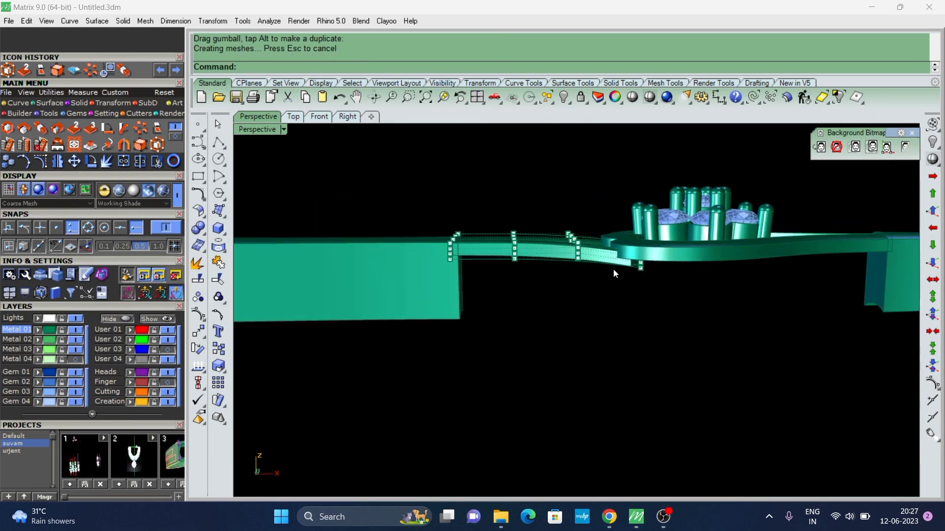
scroll(622, 264, "up", 2)
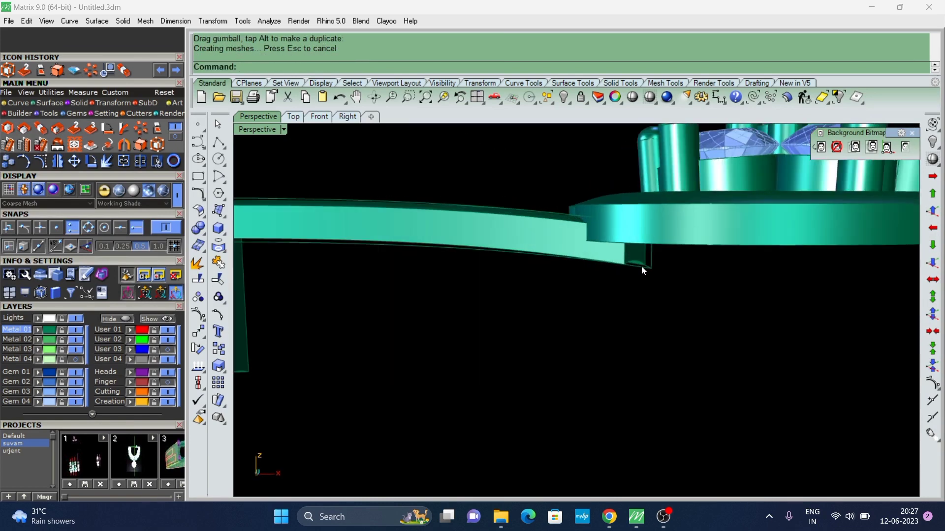
left_click(654, 259)
key("Delete")
mouse_move(551, 262)
right_mouse_down()
mouse_move(661, 318)
mouse_move(621, 252)
mouse_move(469, 322)
mouse_move(612, 302)
mouse_move(615, 329)
mouse_move(634, 296)
mouse_move(564, 314)
mouse_move(584, 344)
mouse_move(624, 314)
right_mouse_up()
Group the left and right band pieces.
scroll(624, 314, "up", 2)
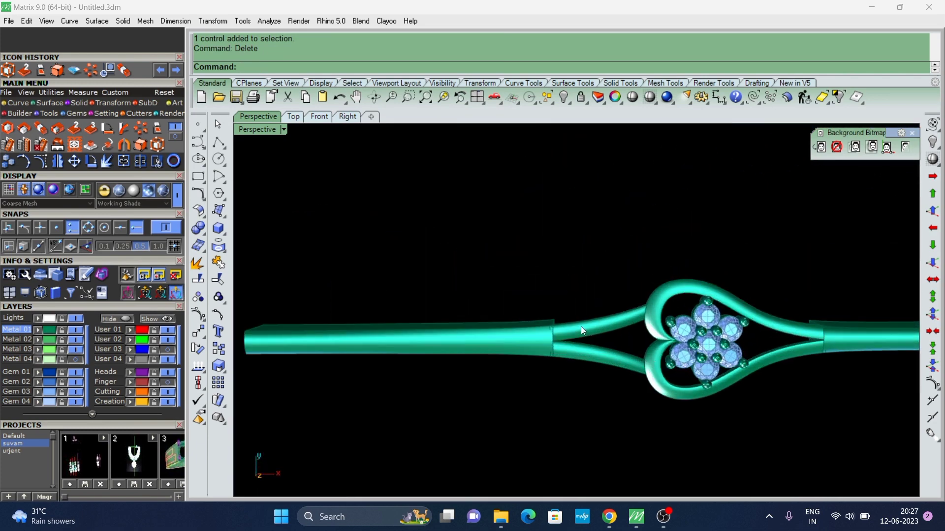
scroll(492, 301, "down", 4)
left_click(520, 319)
left_click_drag(656, 344, 648, 332)
scroll(648, 332, "up", 2)
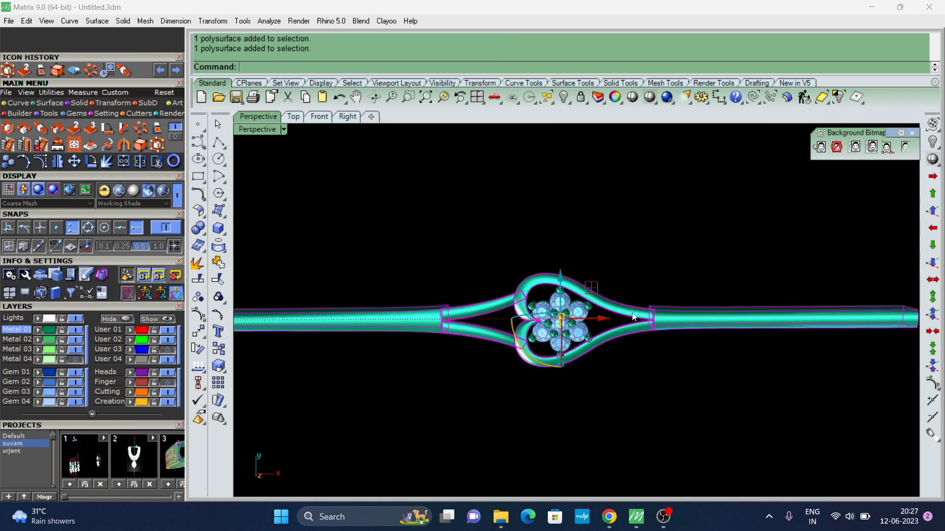
type("g")
key("Return")
Show the User 03 layer and flow the design along the finger-sized cylinder.
scroll(452, 320, "down", 1)
left_click(171, 349)
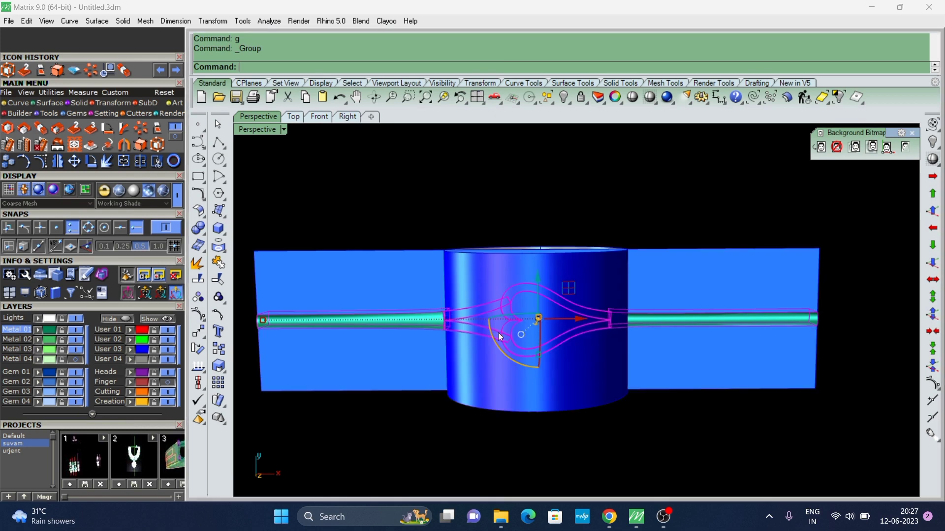
right_click_drag(498, 333, 585, 320)
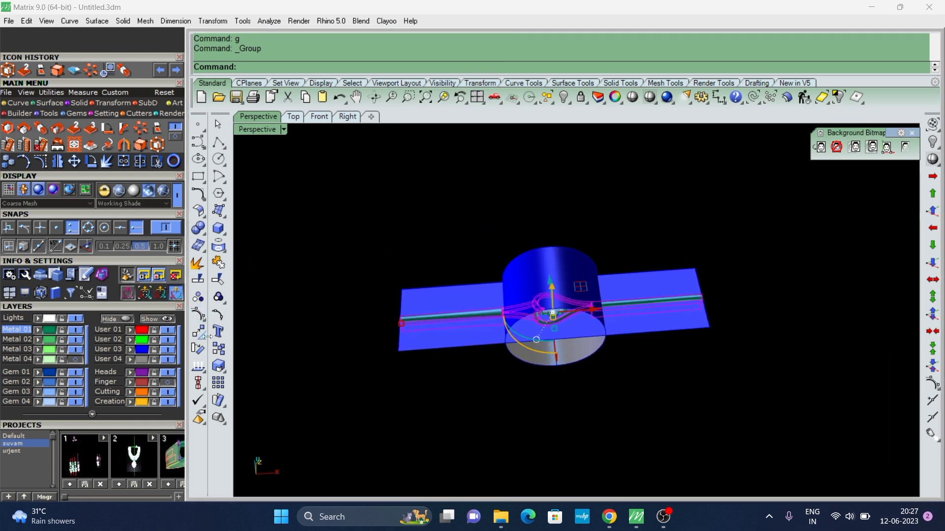
left_click(173, 137)
left_click(101, 127)
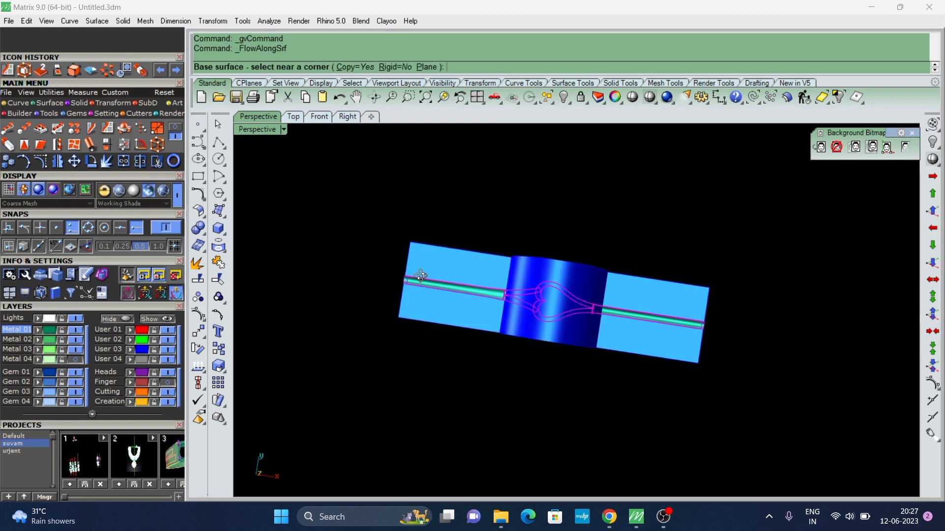
left_click(643, 272)
right_click_drag(673, 231, 570, 277)
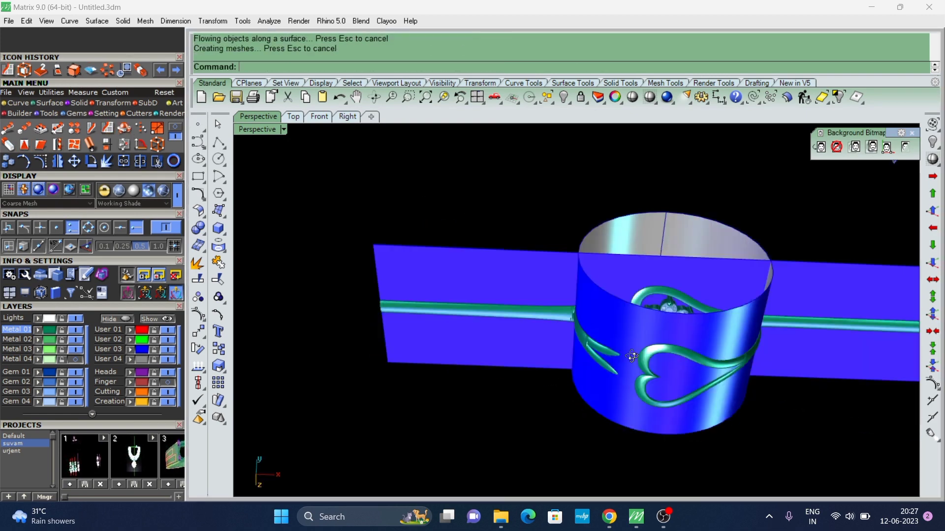
Switch to Shaded display and hide the User 03 guides and the original flat pieces.
left_click(168, 204)
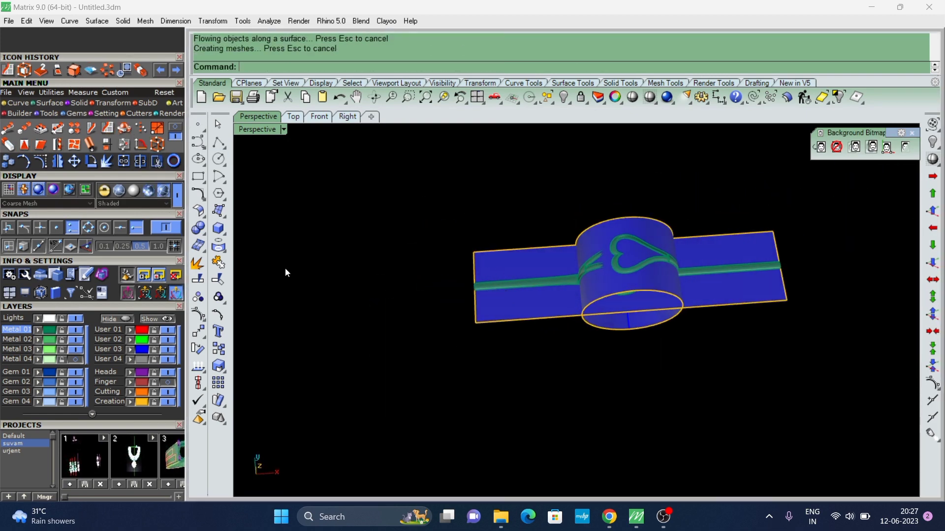
left_click(168, 349)
left_click(569, 273)
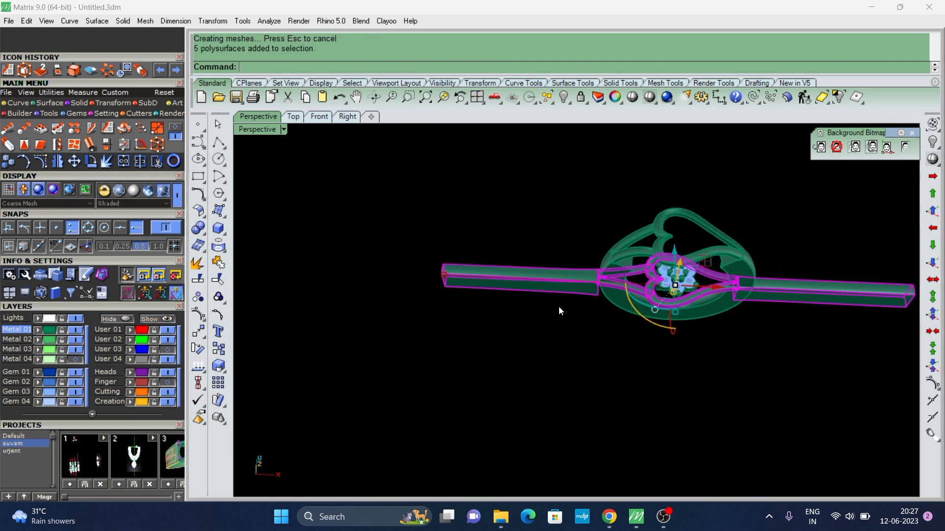
left_click(76, 318)
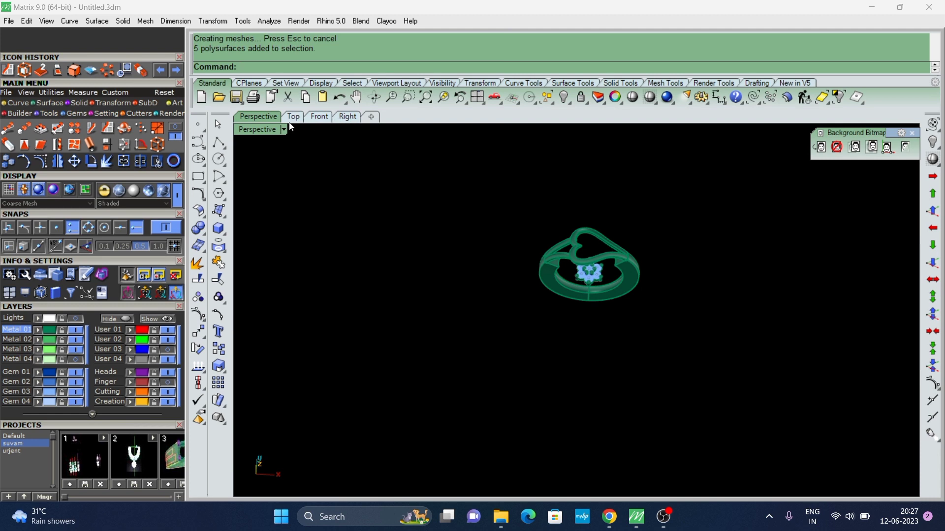
In the maximized Front view, raise the flower gem cluster head onto the top of the ring.
double_click(262, 129)
double_click(246, 317)
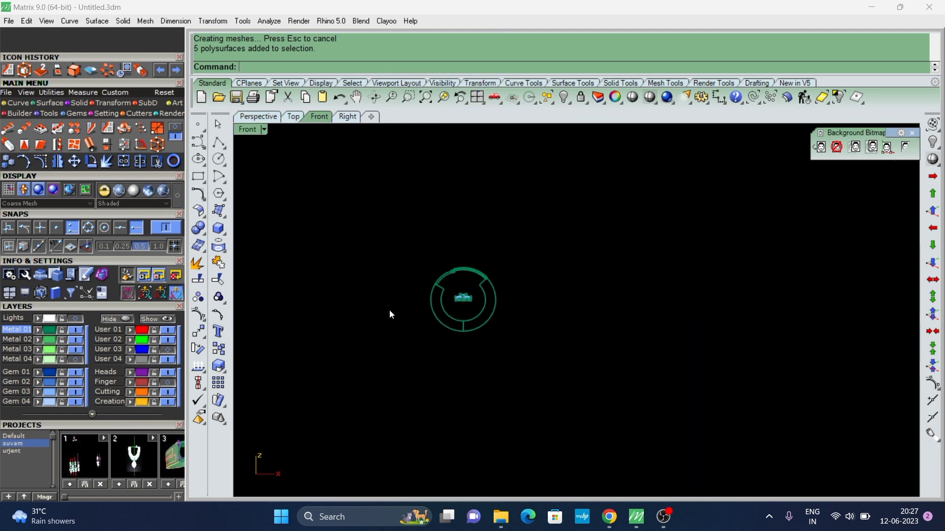
left_click(463, 302)
scroll(464, 295, "up", 2)
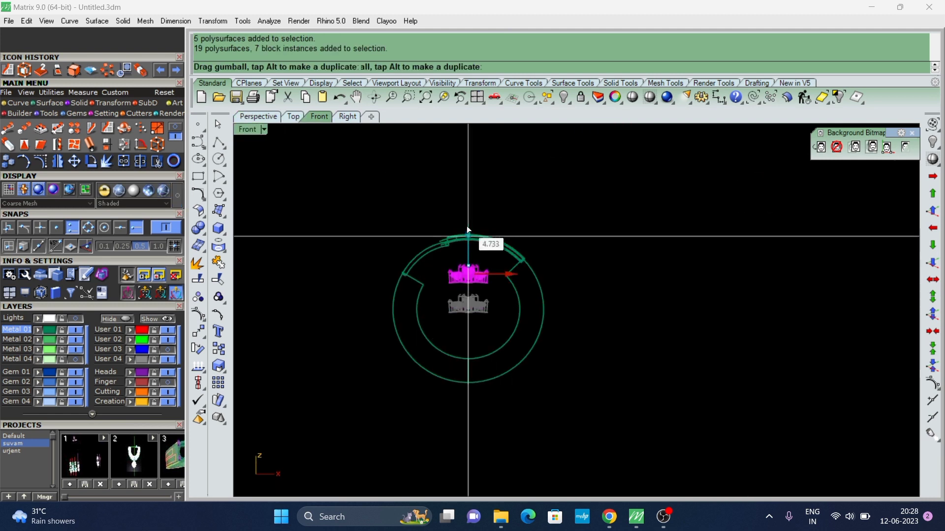
left_click_drag(468, 230, 467, 194)
key("Escape")
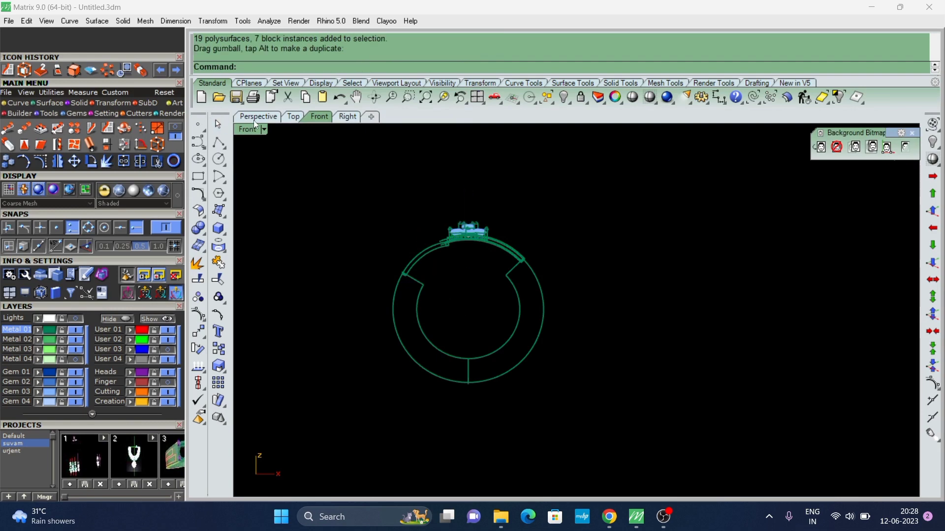
Back in Perspective, inspect the head and fine-tune its vertical position on the ring.
left_click(257, 118)
scroll(584, 151, "up", 3)
right_click_drag(585, 158, 604, 197)
scroll(614, 218, "up", 3)
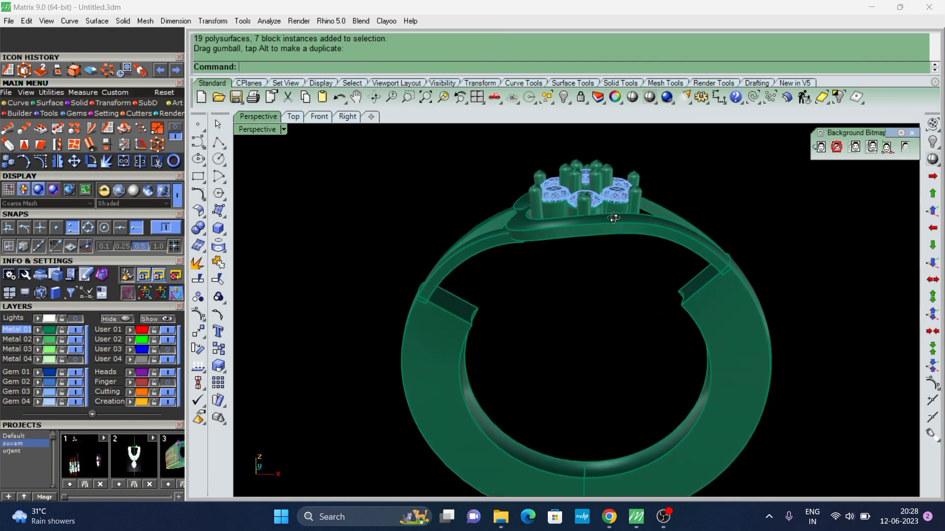
left_click(587, 185)
left_click(587, 147)
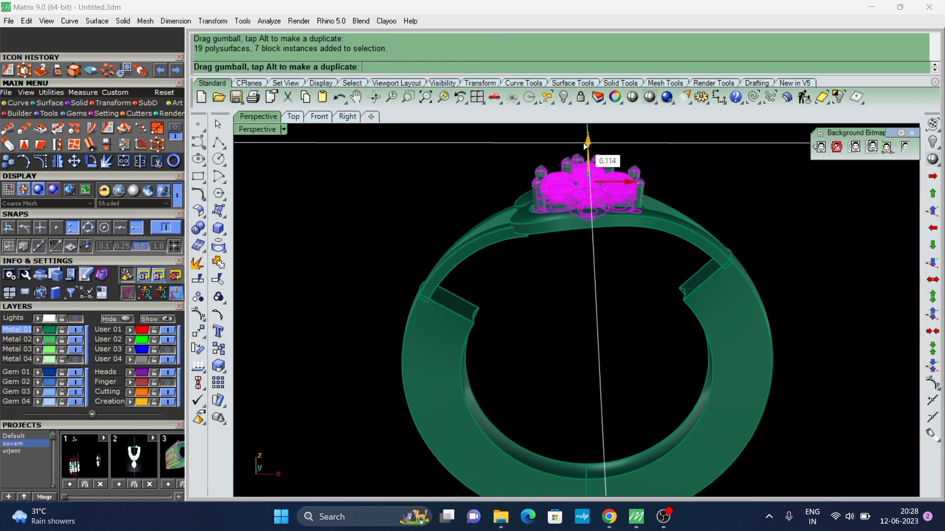
key("Escape")
Start Extract Surface from the surface tools.
mouse_move(625, 196)
right_mouse_down()
mouse_move(539, 383)
mouse_move(628, 243)
mouse_move(509, 235)
right_mouse_up()
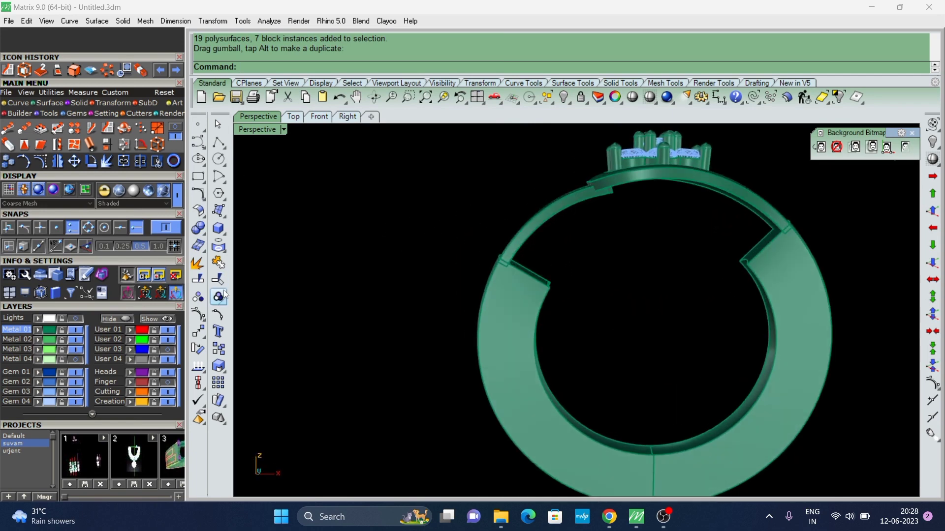
left_click(31, 109)
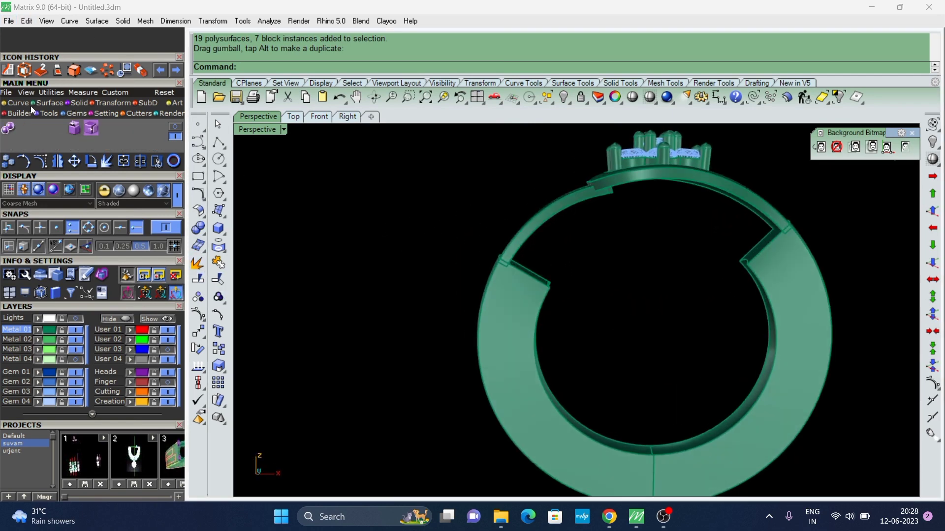
left_click(92, 129)
scroll(481, 243, "down", 3)
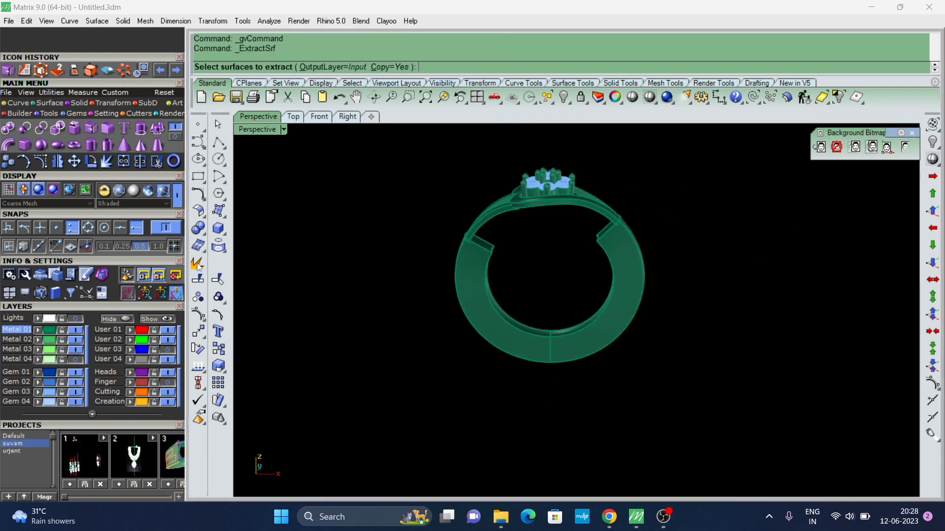
Extract the two inner shank surfaces from the ring.
scroll(512, 221, "up", 5)
left_click(506, 238)
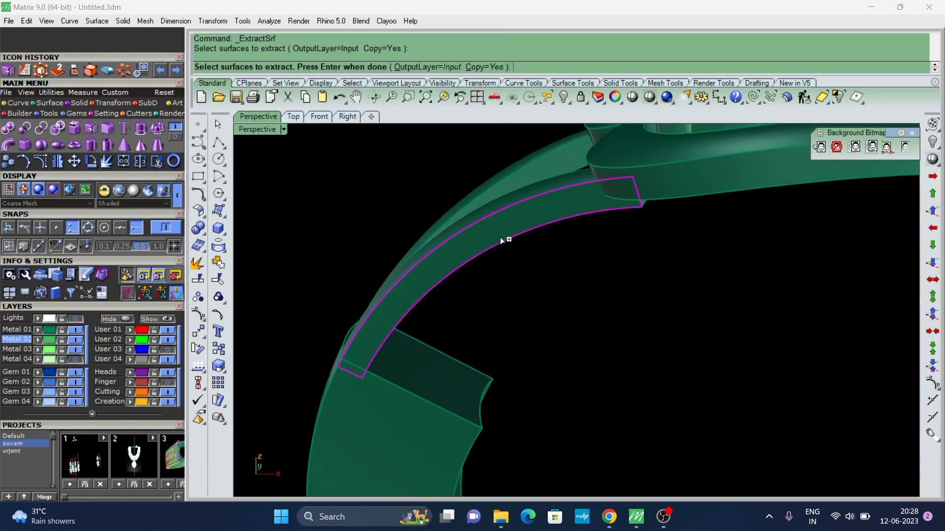
scroll(506, 238, "down", 3)
left_click(624, 197)
mouse_move(624, 198)
right_mouse_down()
mouse_move(442, 284)
mouse_move(471, 258)
right_mouse_up()
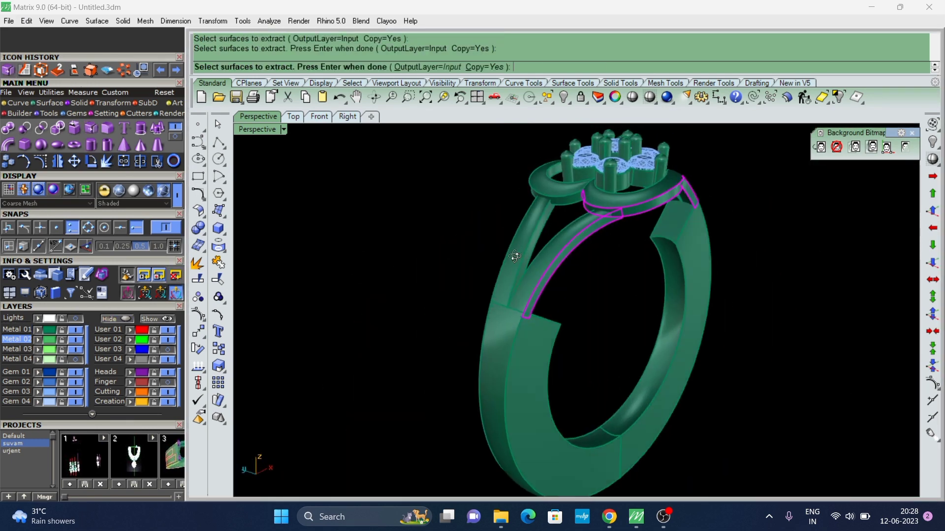
right_click(470, 258)
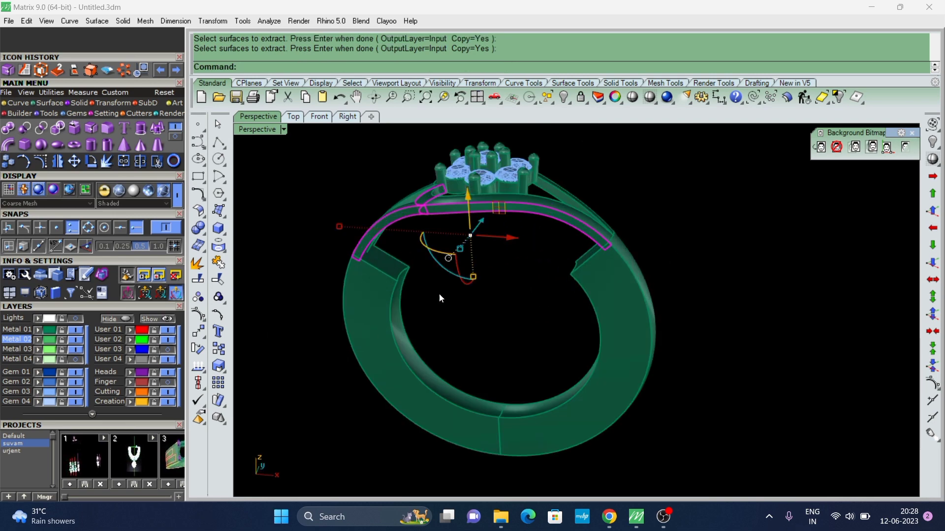
left_click(341, 221)
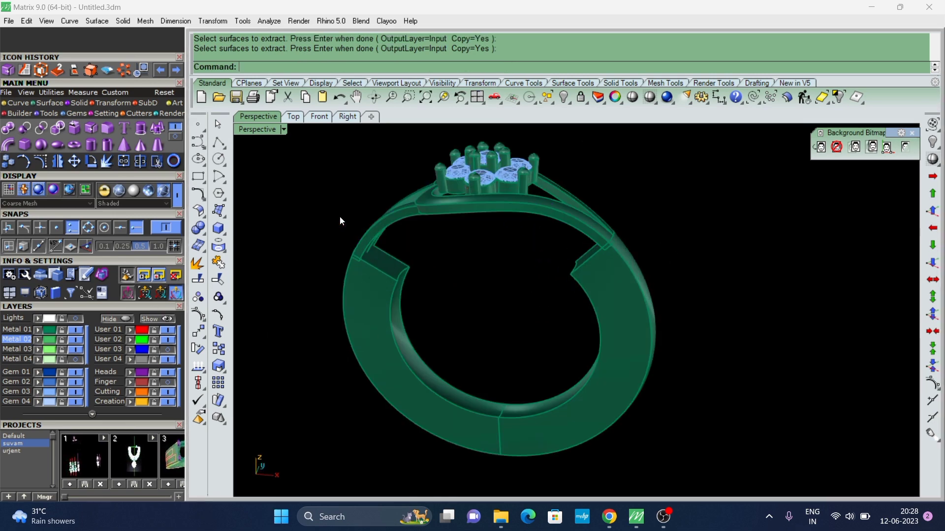
Try extending the inner band edge with ExtendSrf at the default amount, then undo it.
type("eExtendSrf")
key("Return")
scroll(397, 220, "up", 4)
left_click(396, 231)
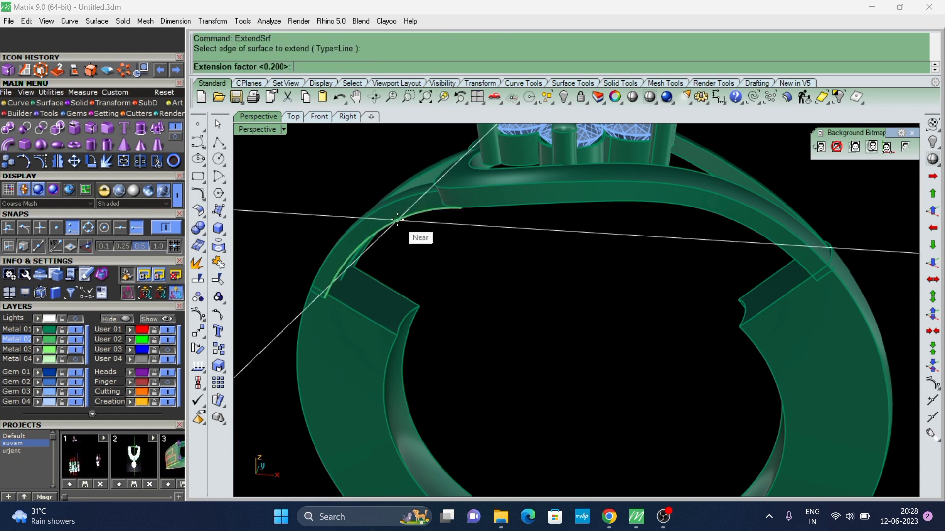
right_click(429, 240)
key("ctrl+z")
Extend both inner surface edges by a factor of 2.
key("Return")
left_click(402, 214)
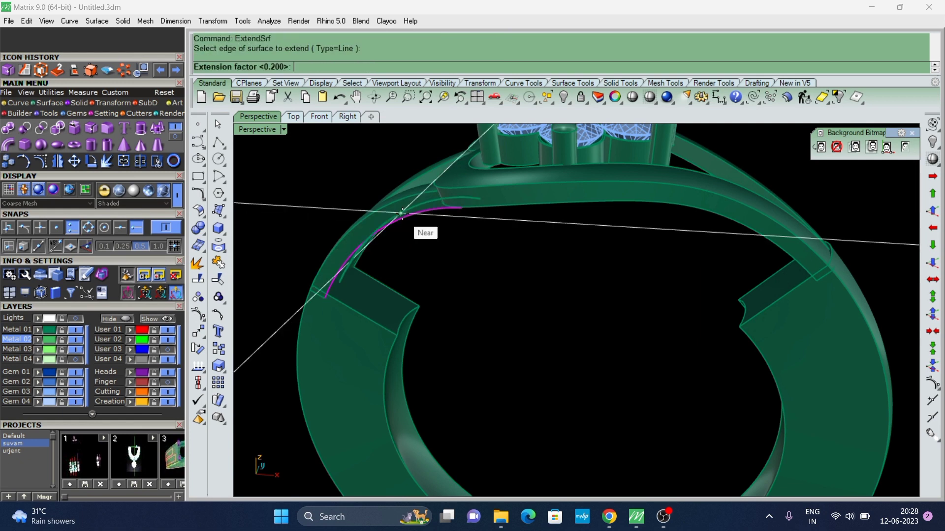
type("2")
key("Return")
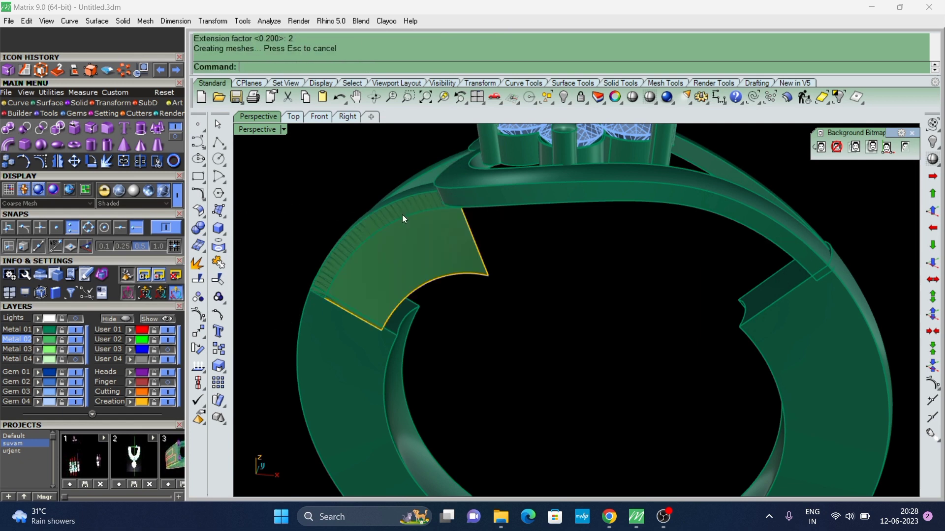
key("Return")
left_click(536, 270)
key("Return")
scroll(536, 268, "down", 5)
mouse_move(555, 217)
right_mouse_down()
mouse_move(567, 285)
mouse_move(586, 300)
right_mouse_up()
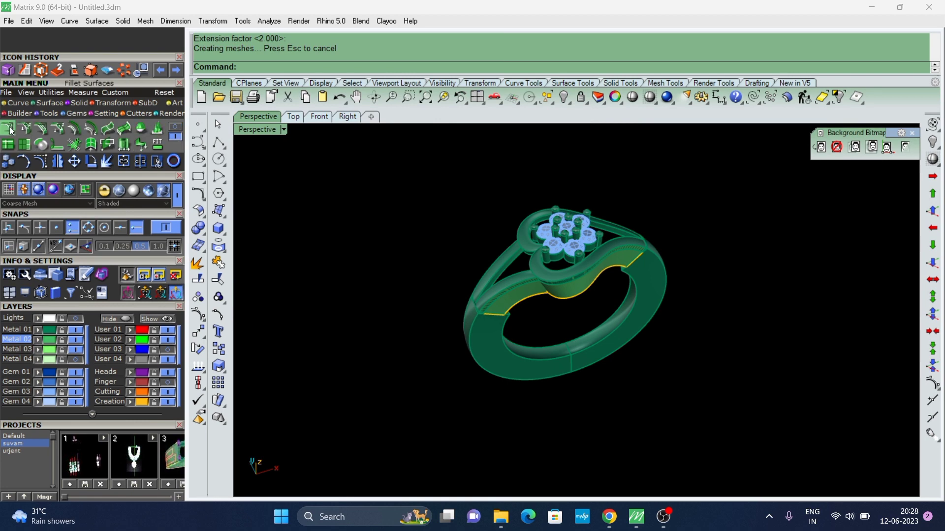
Fillet the two inner panels together with a 0.1-radius surface fillet.
left_click(9, 130)
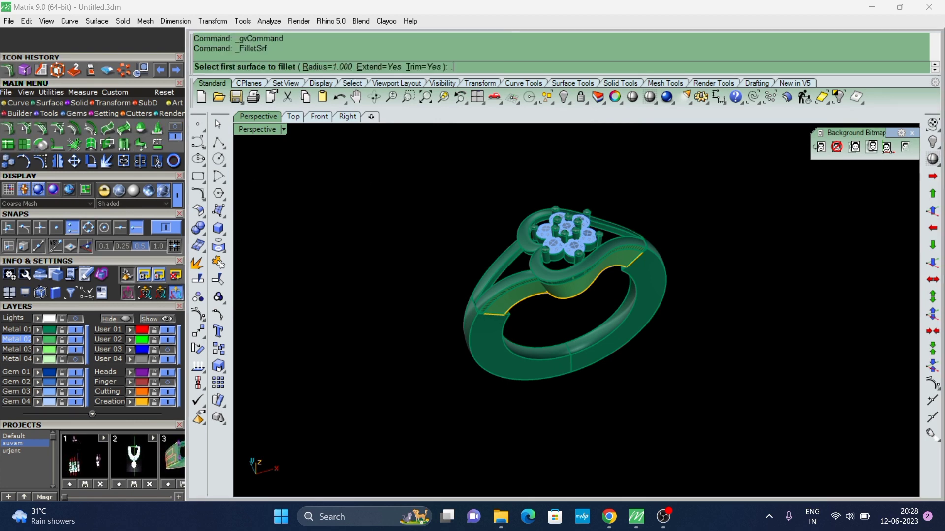
type(".1")
scroll(528, 275, "up", 5)
scroll(544, 329, "up", 2)
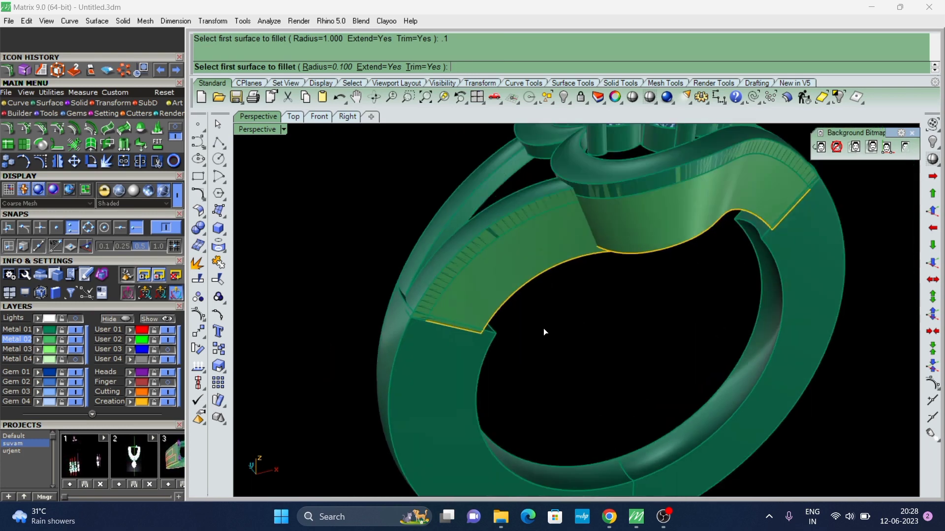
scroll(545, 285, "down", 3)
left_click(545, 285)
left_click(591, 292)
mouse_move(591, 293)
right_mouse_down()
mouse_move(582, 270)
mouse_move(566, 275)
right_mouse_up()
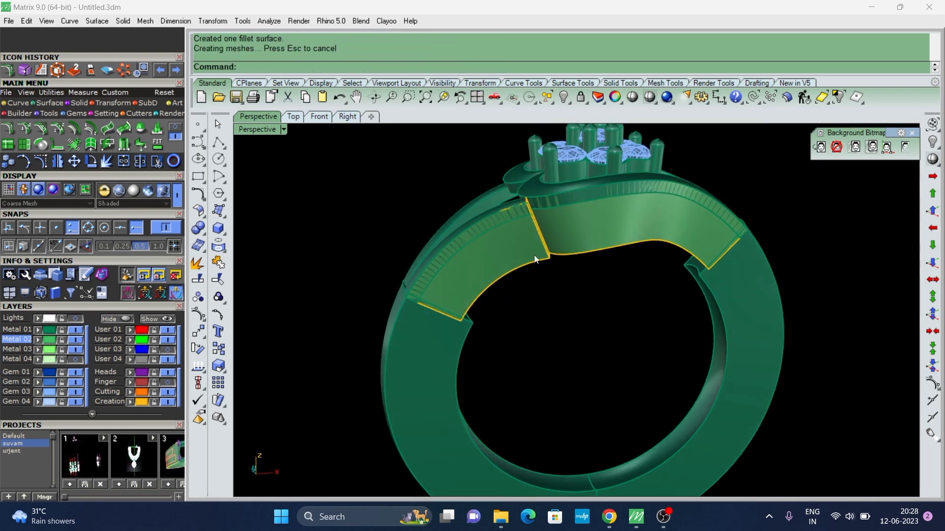
left_click(541, 293)
Start an isocurve Split and delete an unwanted band piece.
left_click(4, 146)
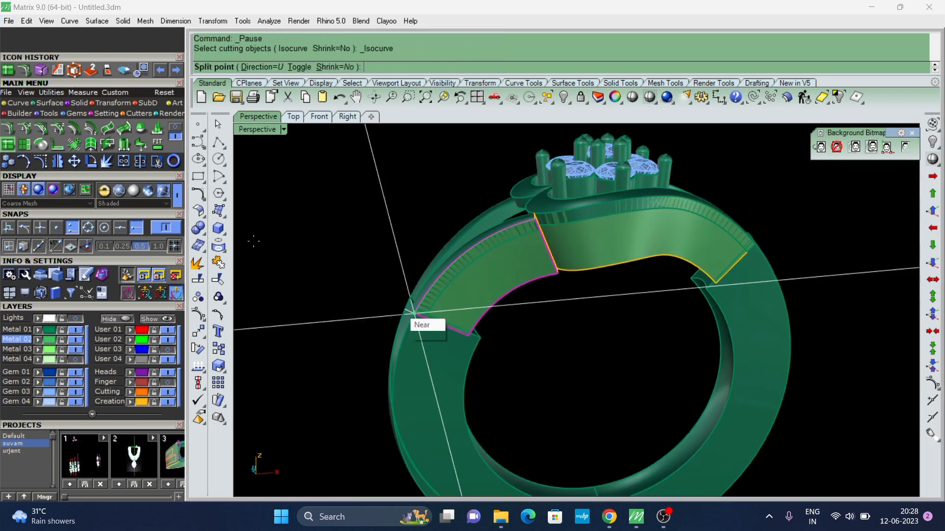
scroll(394, 305, "up", 3)
scroll(435, 274, "up", 2)
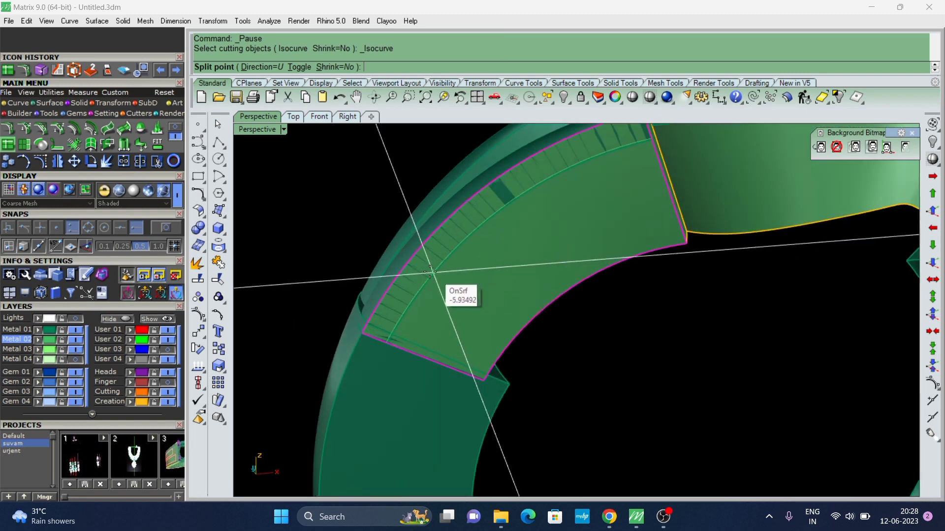
left_click(423, 269)
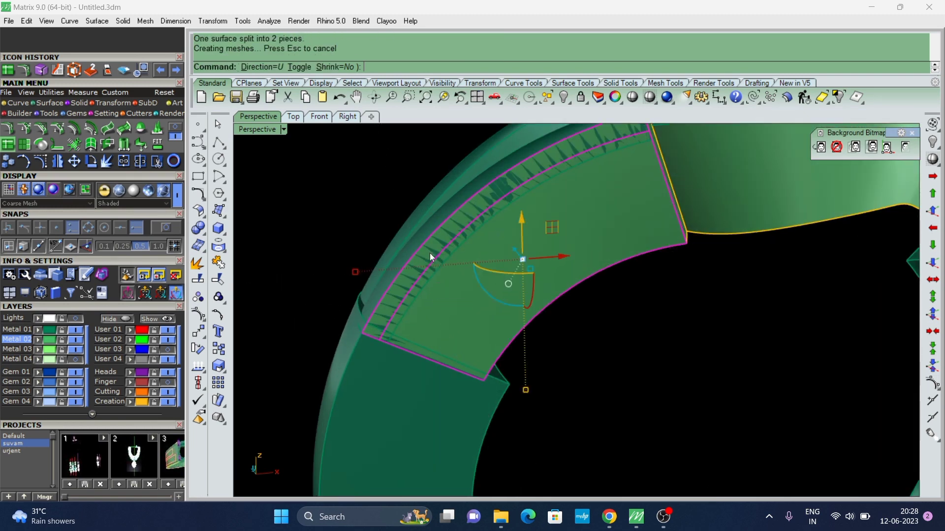
left_click(429, 253)
key("Delete")
scroll(578, 227, "down", 4)
scroll(578, 227, "up", 5)
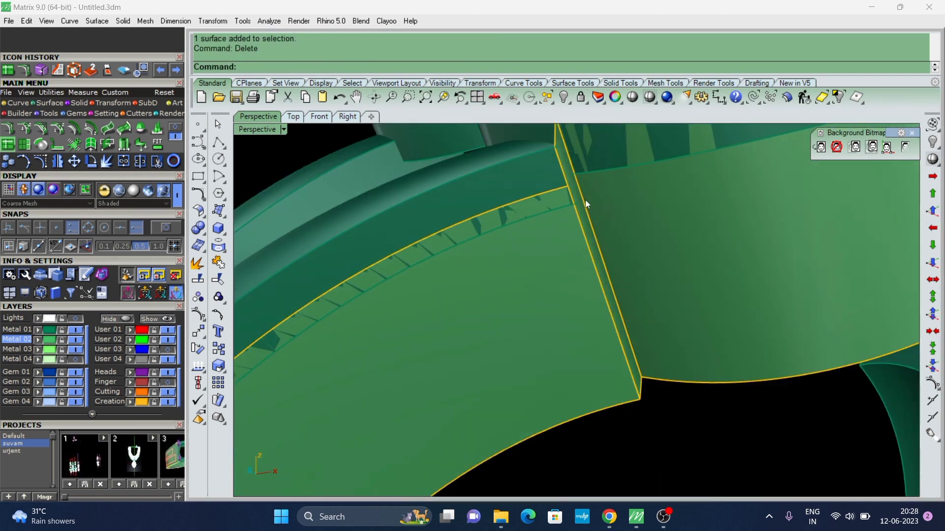
Split the band at both seams, toggling the isocurve direction with T.
right_click(564, 163)
type("t")
key("Return")
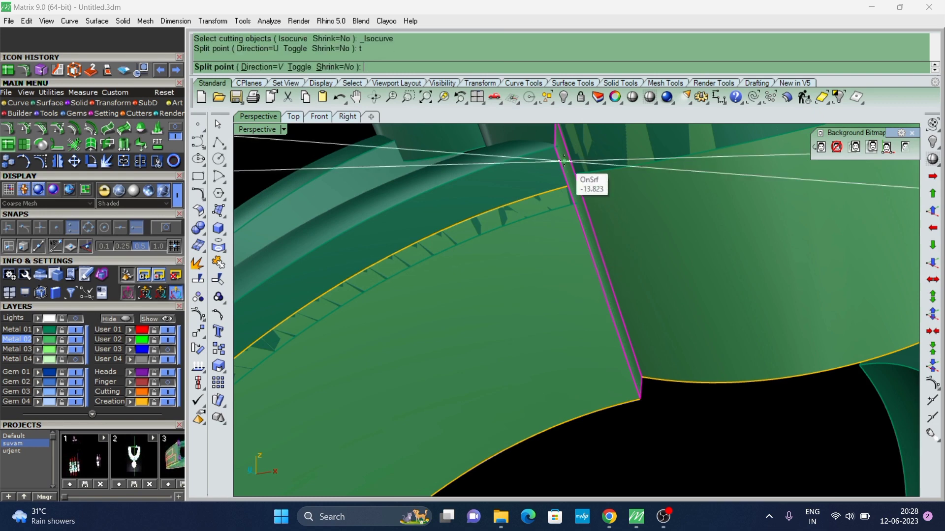
left_click(564, 160)
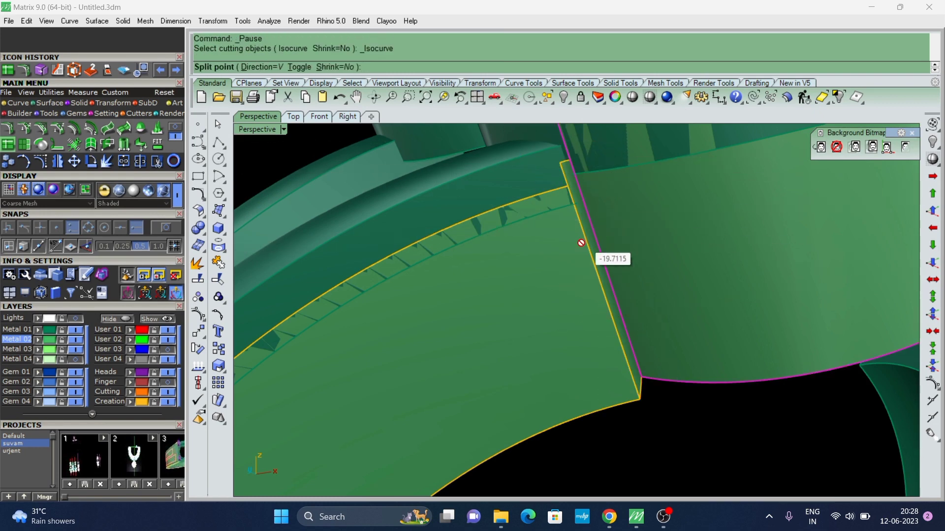
right_click_drag(581, 243, 608, 198)
type("t")
key("Return")
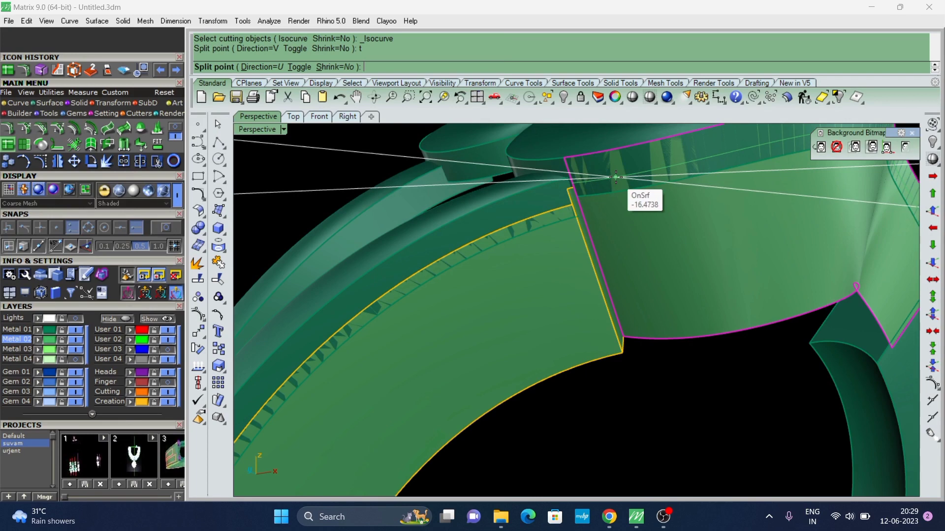
left_click(615, 177)
Delete the leftover band piece and select both inner panels.
left_click(558, 188)
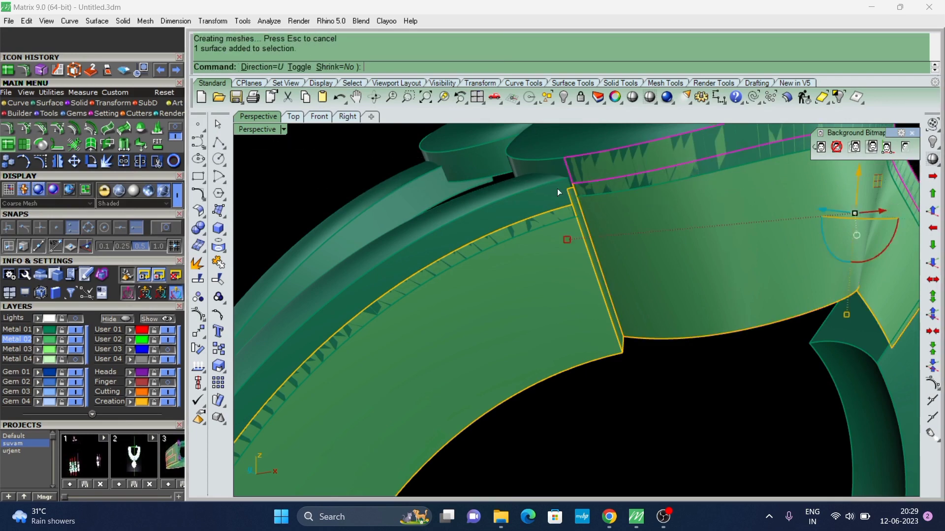
key("Delete")
right_click_drag(557, 188, 554, 249)
left_click(538, 255)
scroll(542, 254, "up", 3)
left_click(556, 252, "shift")
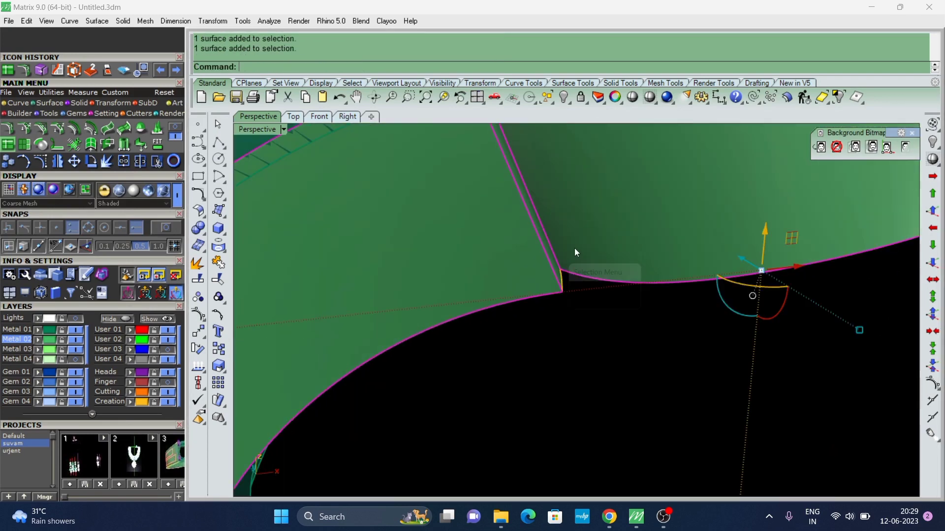
scroll(554, 269, "down", 5)
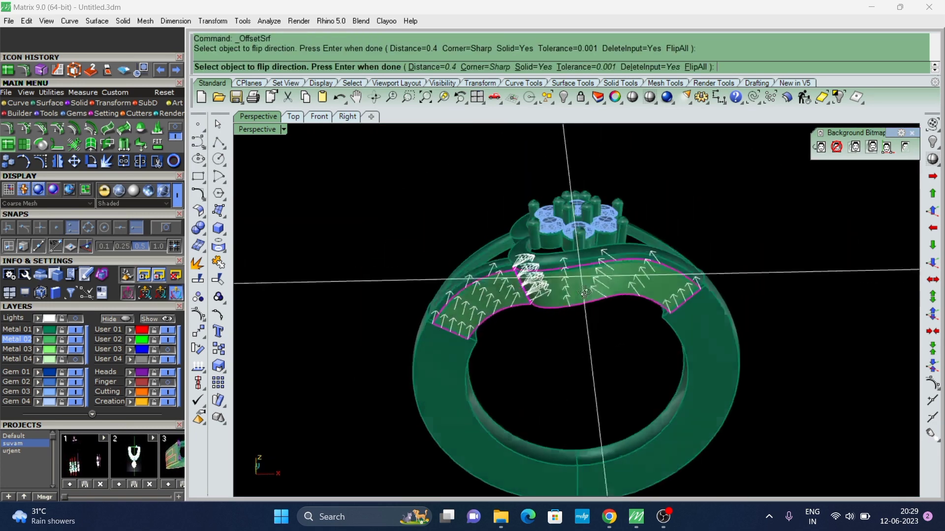
Create the 0.5-thick offset solids and group the inner panels with G.
scroll(584, 292, "up", 4)
type(".5")
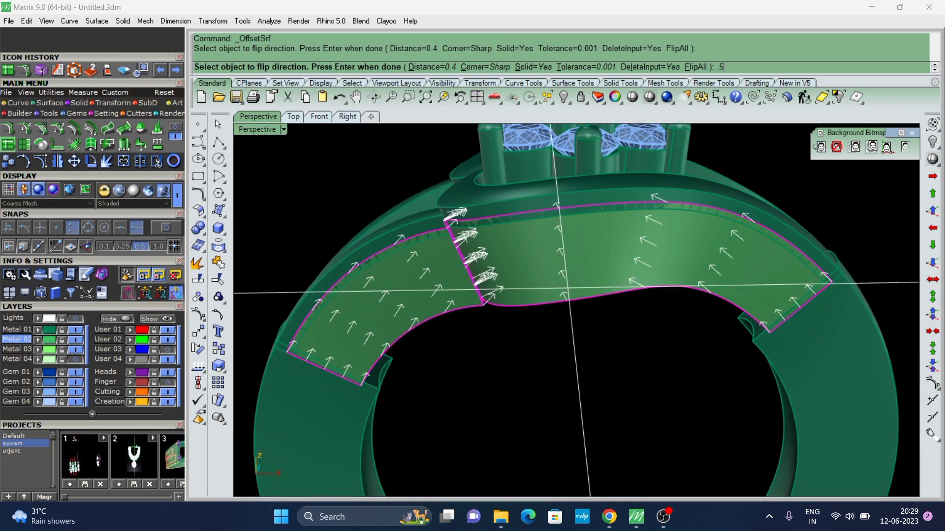
key("Return")
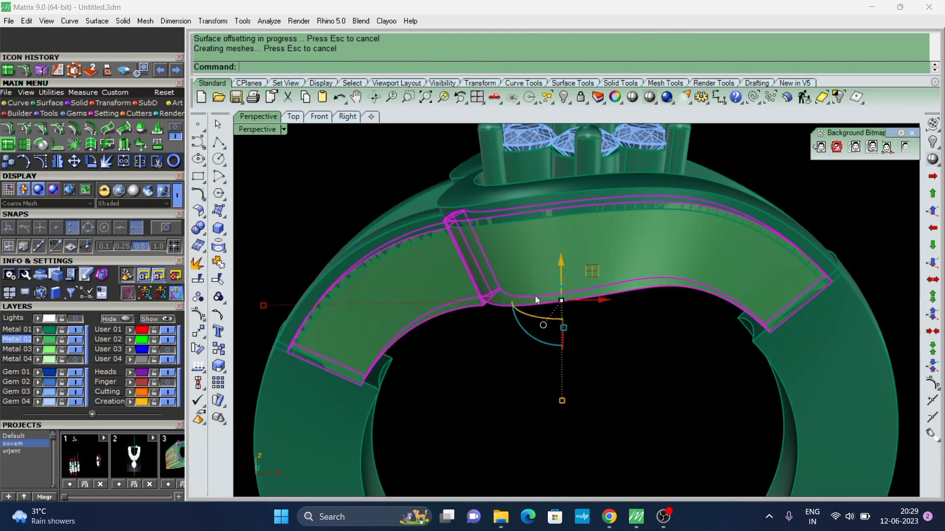
mouse_move(636, 371)
right_mouse_down()
mouse_move(262, 144)
mouse_move(482, 279)
right_mouse_up()
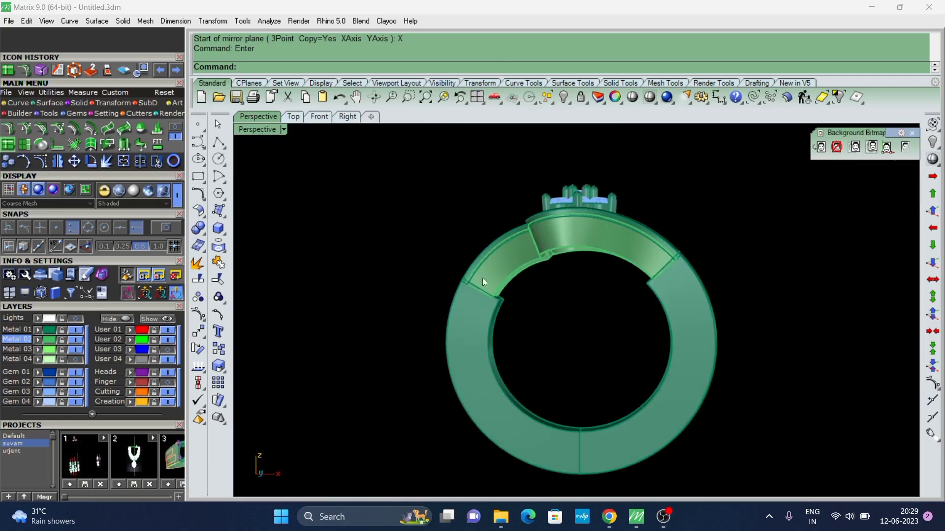
left_click(504, 285, "shift")
mouse_move(590, 264)
right_mouse_down()
mouse_move(580, 250)
mouse_move(551, 332)
right_mouse_up()
type("g")
key("Return")
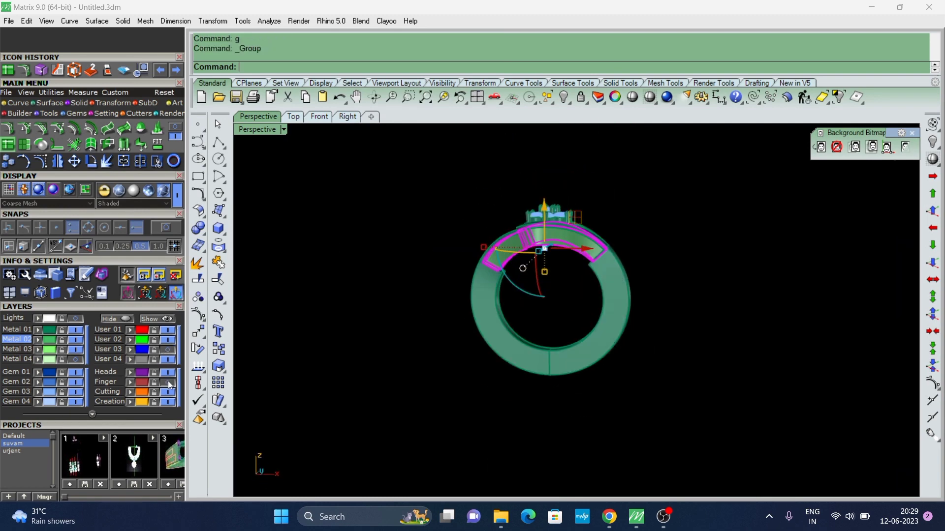
Select the finger circle and start ExtrudeCrv (ec).
left_click(167, 382)
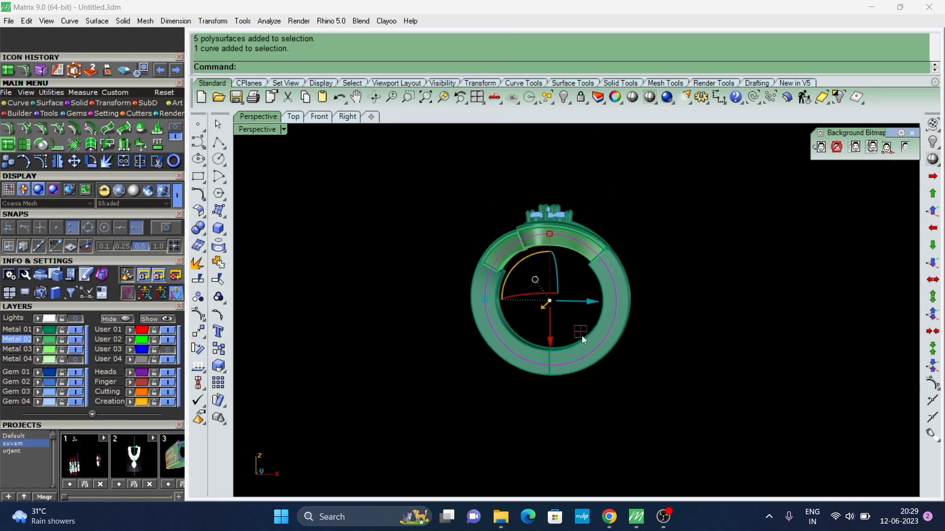
right_click_drag(582, 336, 496, 332)
type("ec")
key("Return")
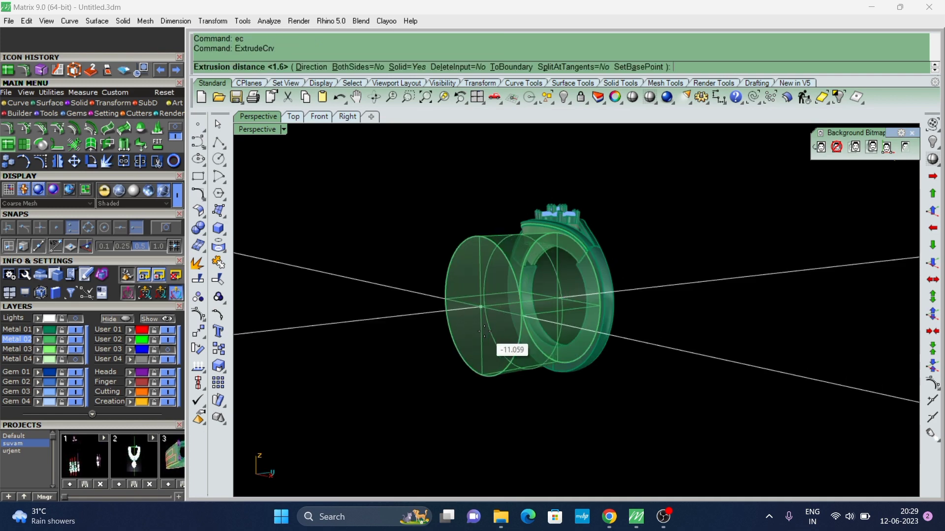
Extrude the finger-size cylinder to both sides and move it to the red layer.
key("Return")
left_click(485, 327)
right_click_drag(485, 327, 545, 312)
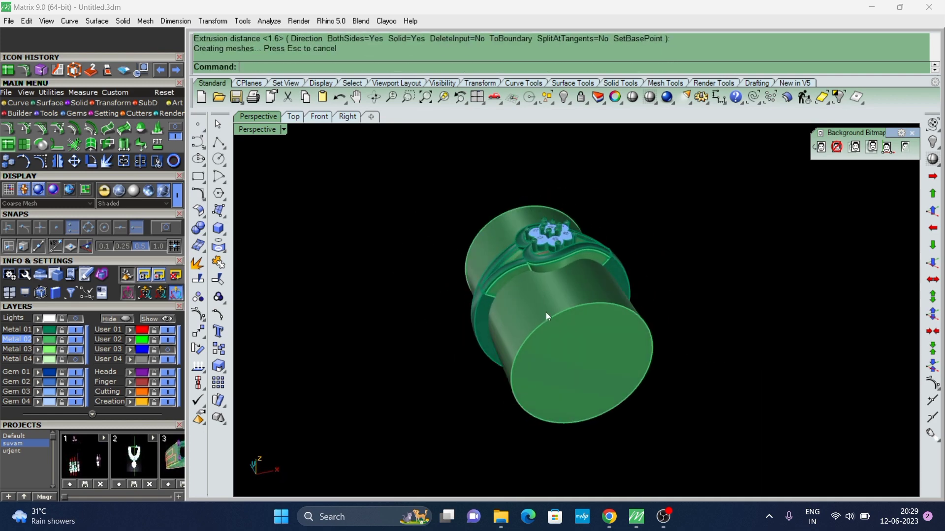
left_click(573, 357)
left_click(131, 331)
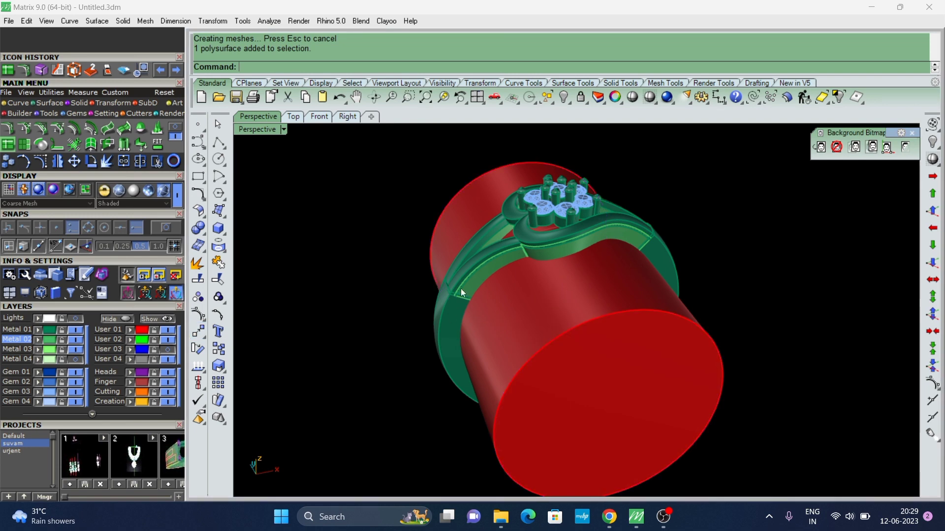
Boolean-subtract the red cylinder from the ring to cut the finger hole.
scroll(461, 288, "up", 3)
left_click(516, 266)
left_click(482, 264)
scroll(483, 253, "down", 2)
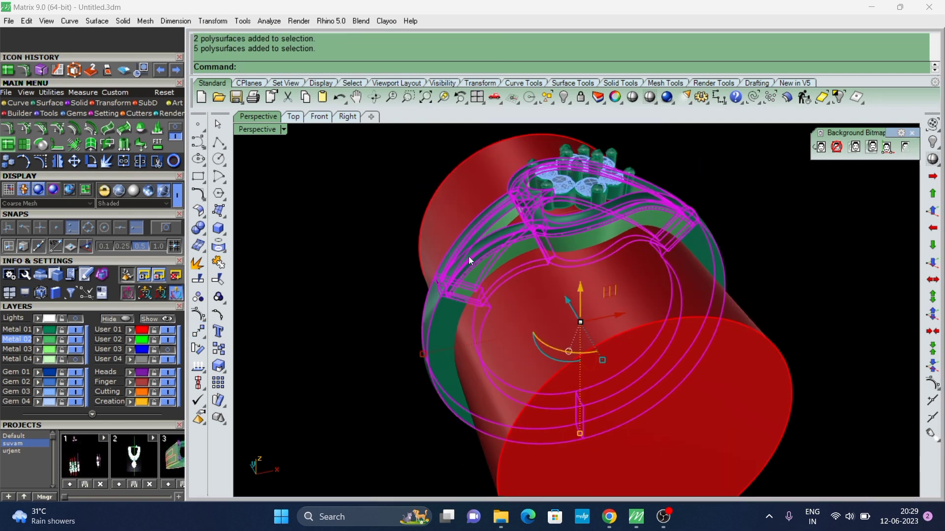
scroll(468, 256, "down", 3)
type("bd")
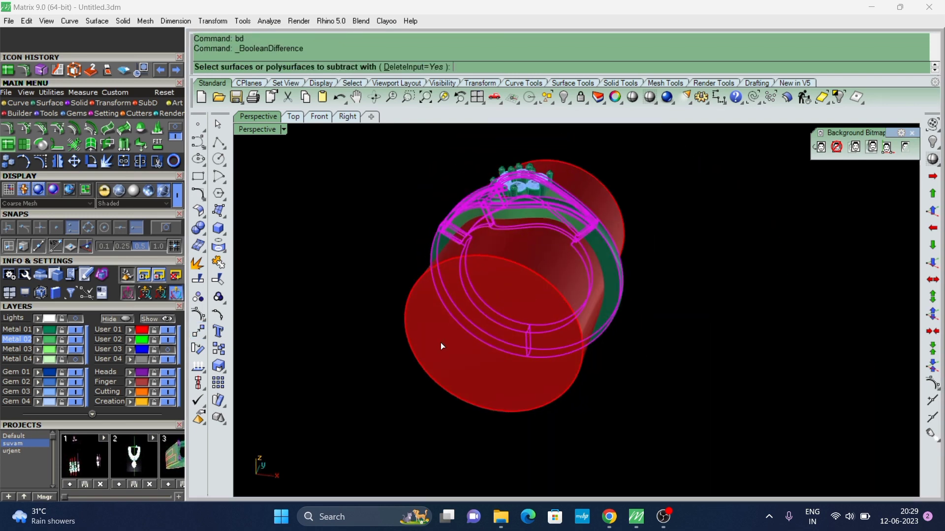
left_click(441, 345)
key("Return")
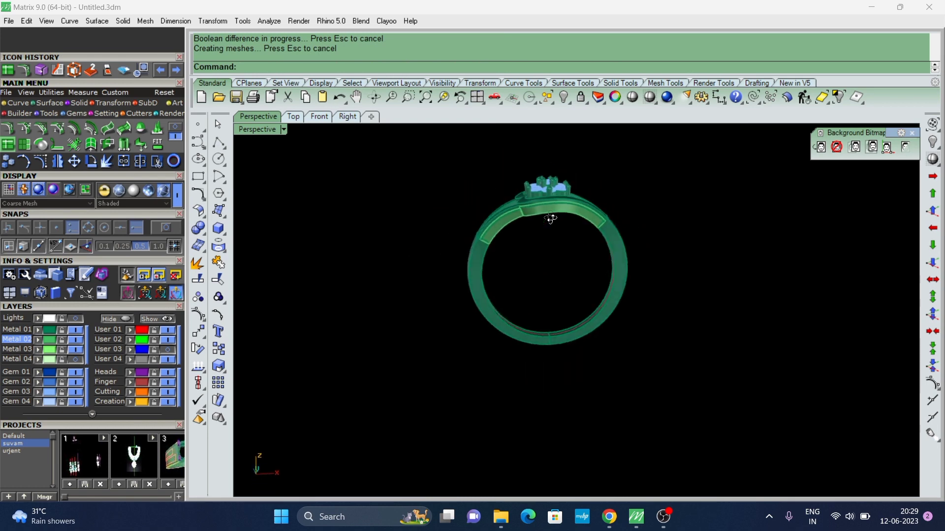
Orbit to a front view and switch to Working Shade display.
right_click_drag(550, 219, 497, 231)
right_click_drag(541, 275, 539, 231)
scroll(564, 274, "up", 4)
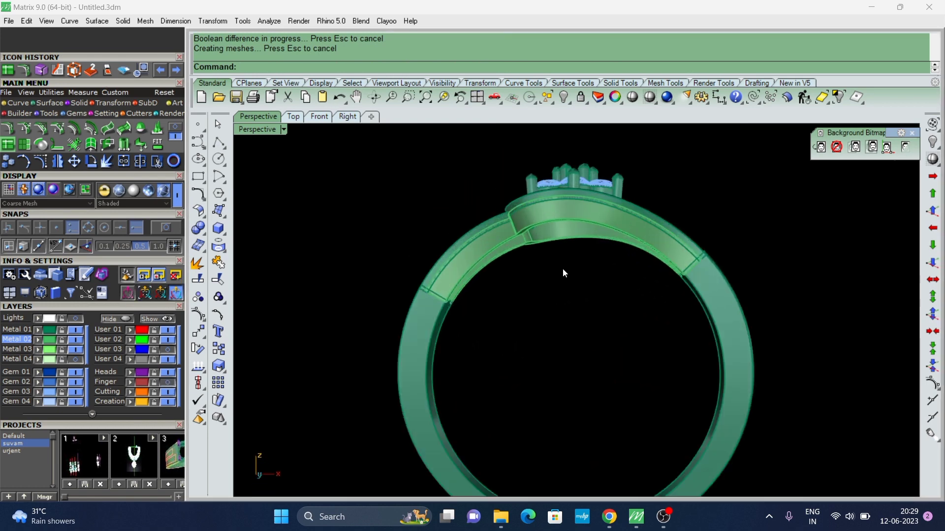
left_click(164, 189)
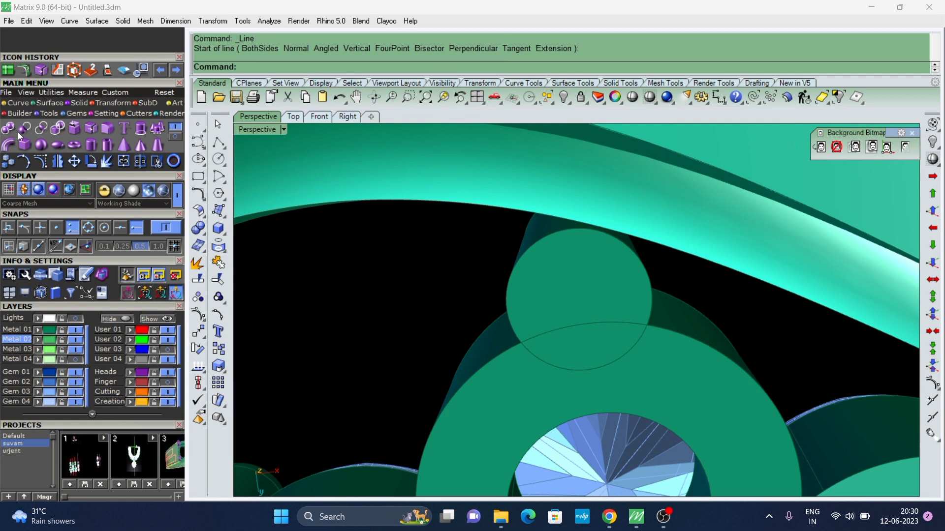
Create a radius-3 bead sphere on a prong top and lower it onto the prong.
left_click(41, 144)
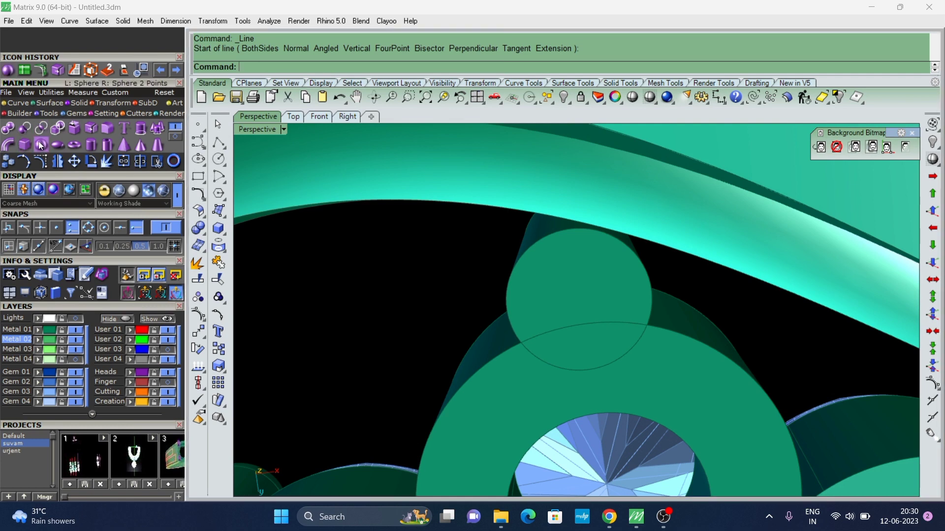
left_click(587, 228)
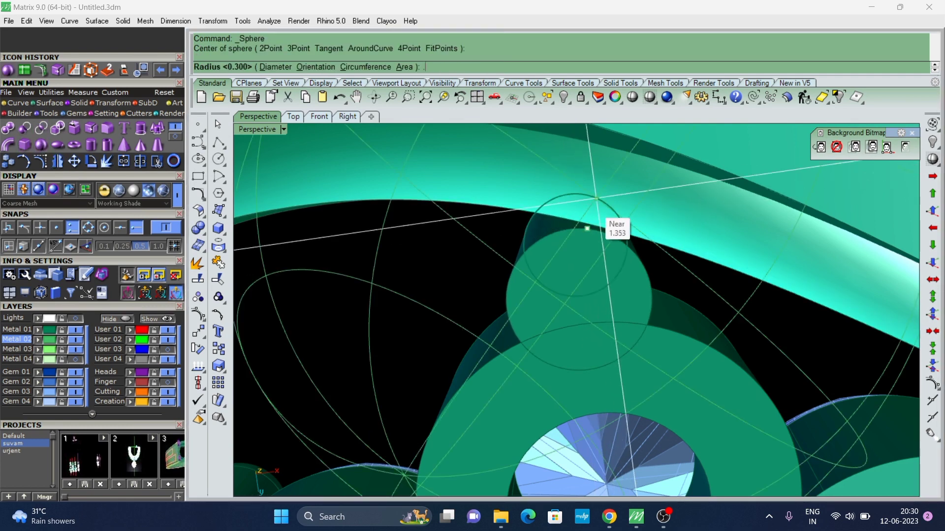
type("3")
key("Return")
right_click_drag(603, 249, 514, 242)
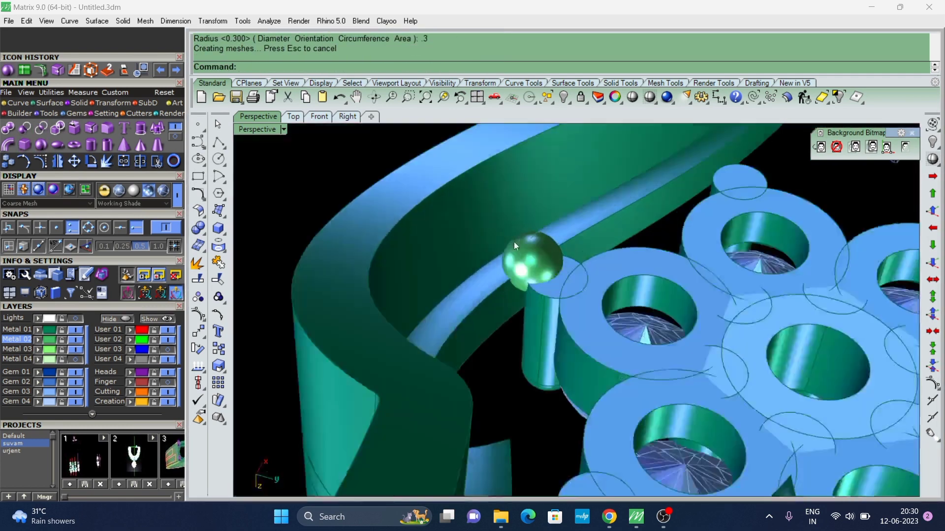
scroll(538, 262, "up", 3)
left_click_drag(540, 290, 539, 328)
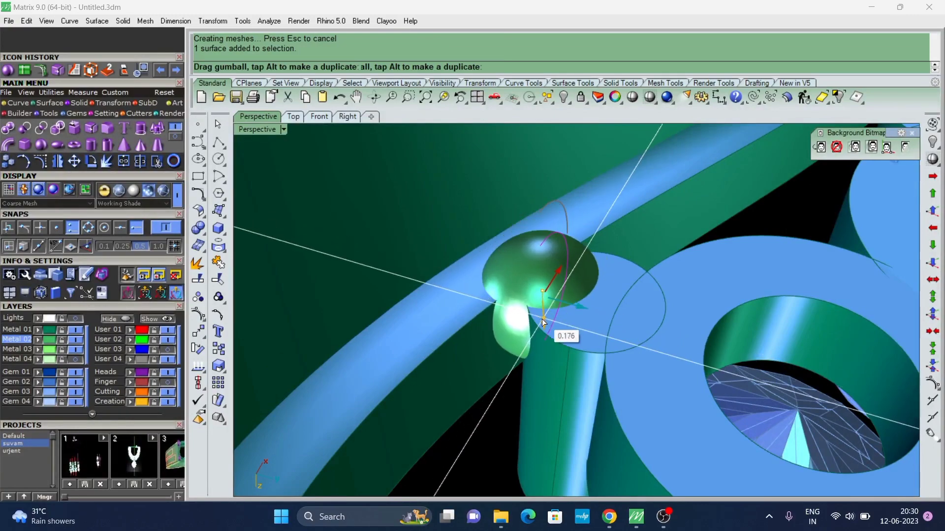
left_click(498, 416)
scroll(498, 415, "down", 5)
mouse_move(498, 415)
right_mouse_down()
mouse_move(617, 287)
mouse_move(695, 352)
mouse_move(709, 342)
right_mouse_up()
scroll(617, 287, "down", 5)
Place a second bead sphere on another prong.
right_click(709, 342)
scroll(704, 330, "up", 5)
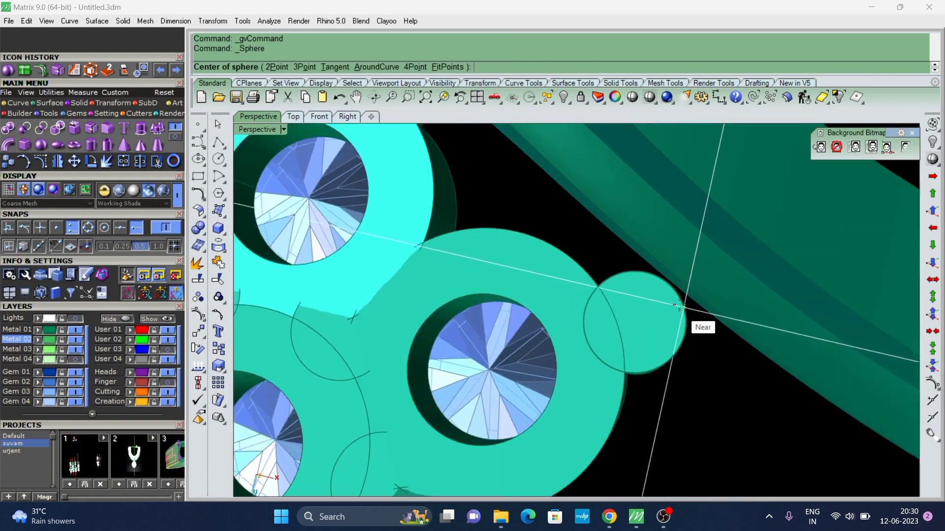
left_click(689, 301)
right_click_drag(677, 288, 671, 246)
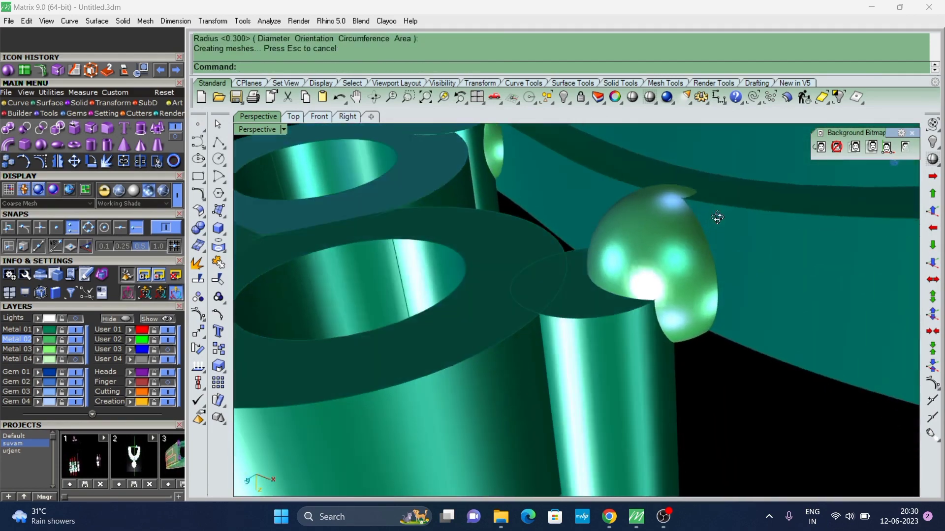
right_click_drag(615, 265, 667, 441)
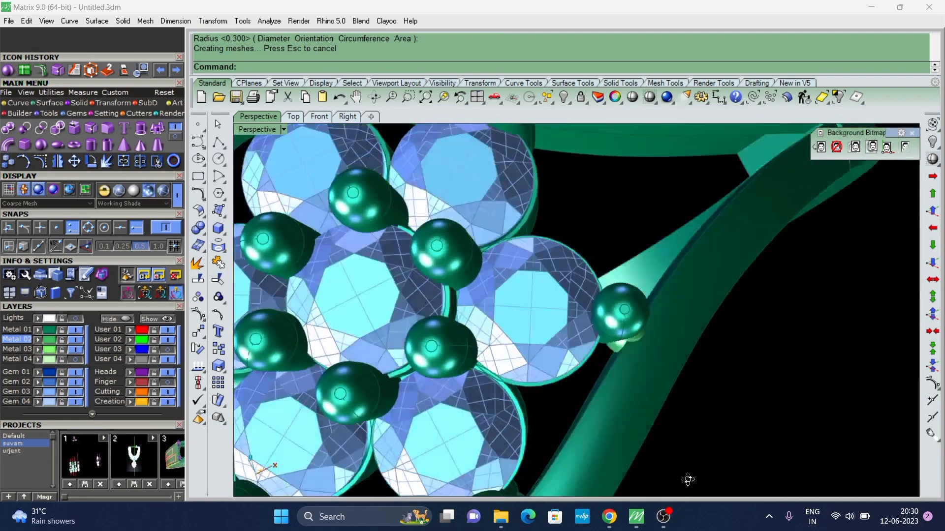
scroll(667, 441, "down", 5)
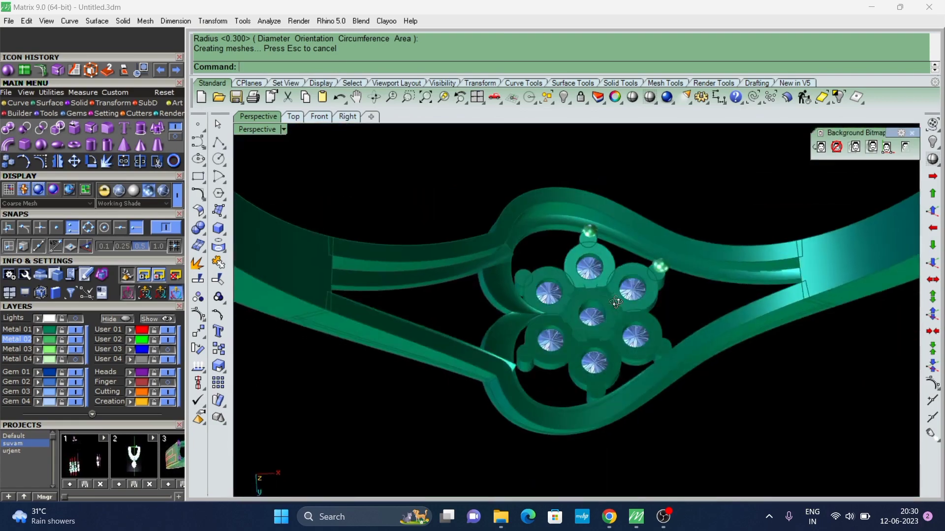
mouse_move(644, 297)
right_mouse_down()
mouse_move(763, 284)
mouse_move(683, 326)
right_mouse_up()
scroll(762, 284, "up", 3)
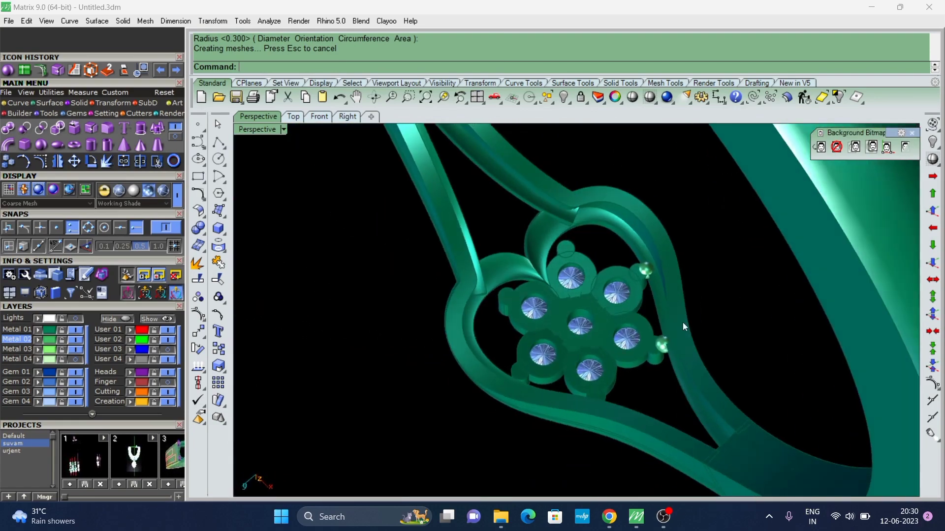
Place a third bead sphere on another prong, accepting the same radius.
right_click(613, 269)
scroll(597, 266, "up", 4)
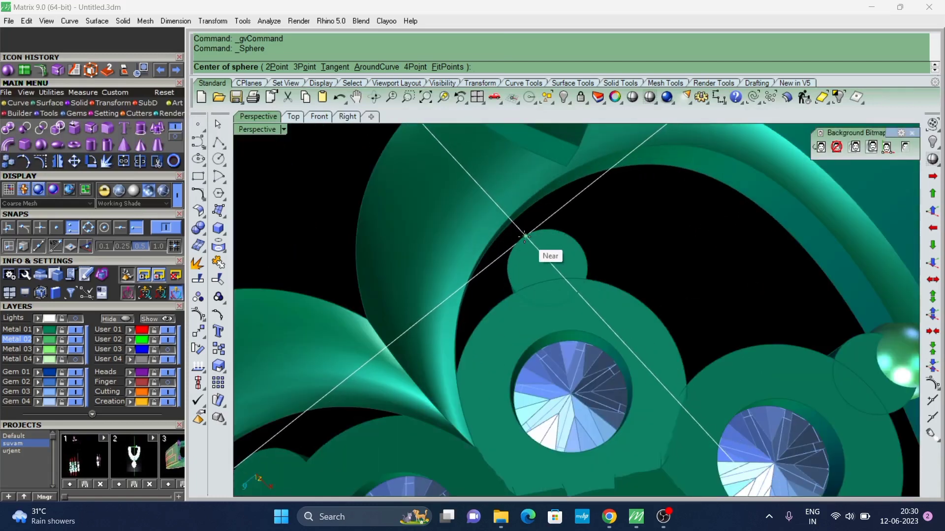
left_click(523, 236)
left_click(559, 241)
right_click_drag(559, 242, 519, 270)
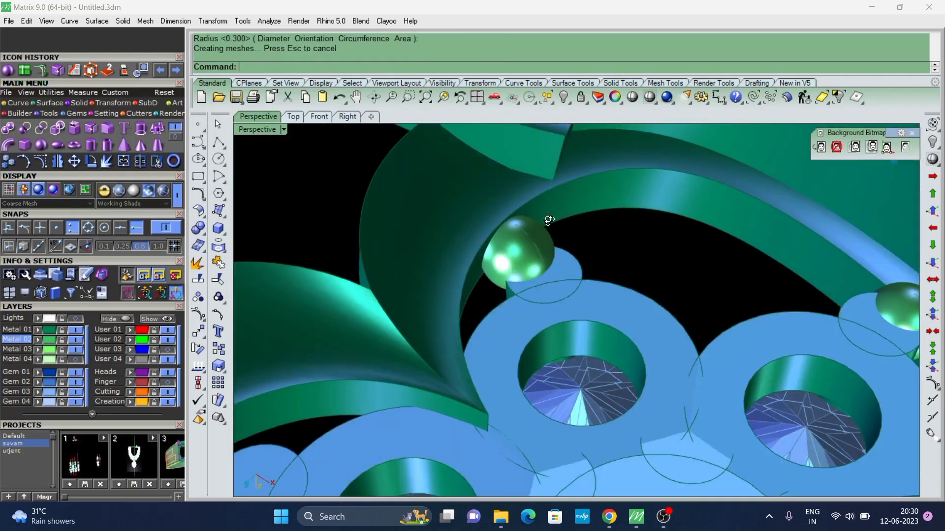
scroll(519, 270, "up", 3)
scroll(519, 270, "up", 1)
Stretch a bead sphere wider and raise it with the gumball.
left_click(525, 276)
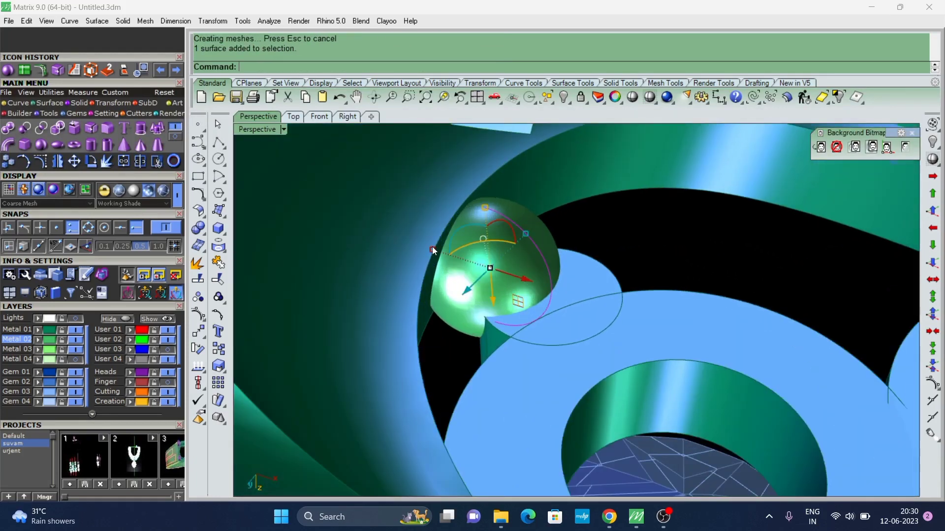
left_click_drag(432, 249, 410, 247)
right_click_drag(509, 284, 503, 316)
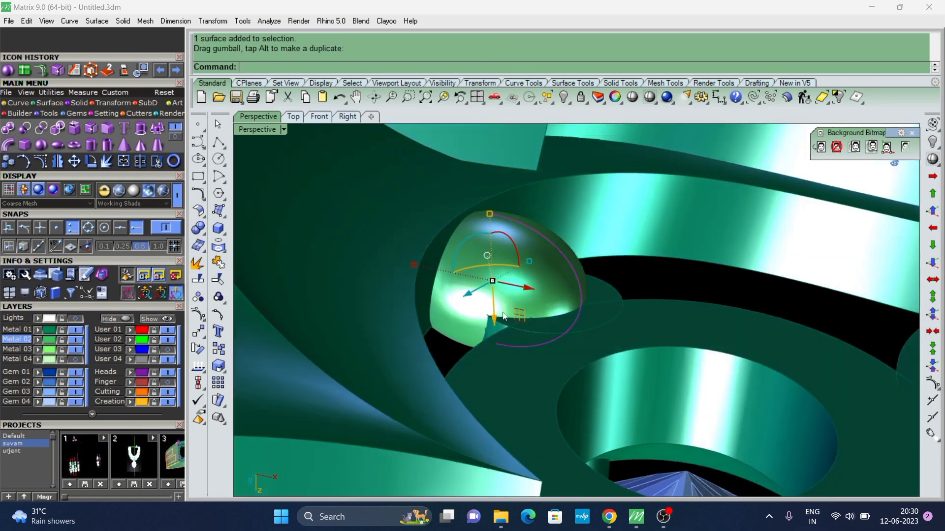
left_click_drag(494, 315, 494, 303)
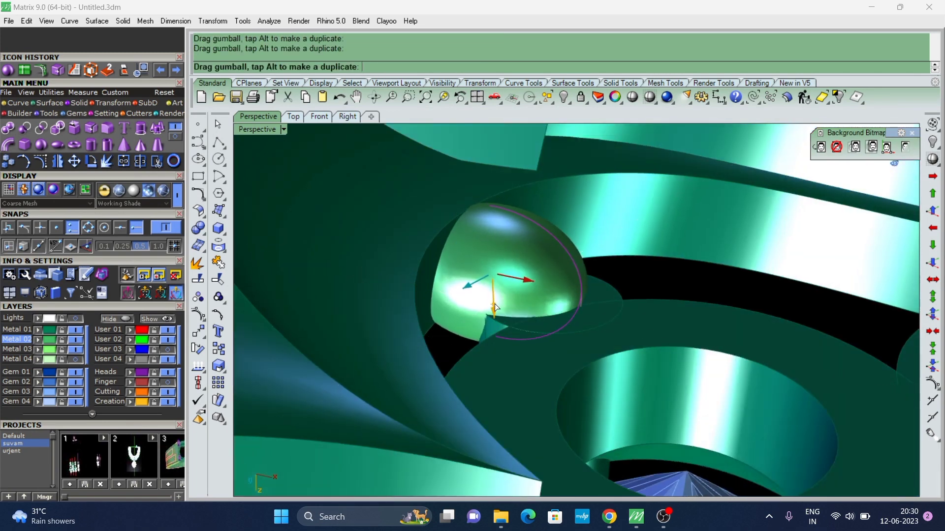
scroll(741, 285, "down", 10)
mouse_move(527, 226)
right_mouse_down()
mouse_move(624, 335)
mouse_move(612, 282)
right_mouse_up()
scroll(612, 282, "up", 5)
scroll(607, 284, "up", 3)
Rotate the small bead surface, nudge it about 0.05, and view the cluster from above.
key("ctrl+a")
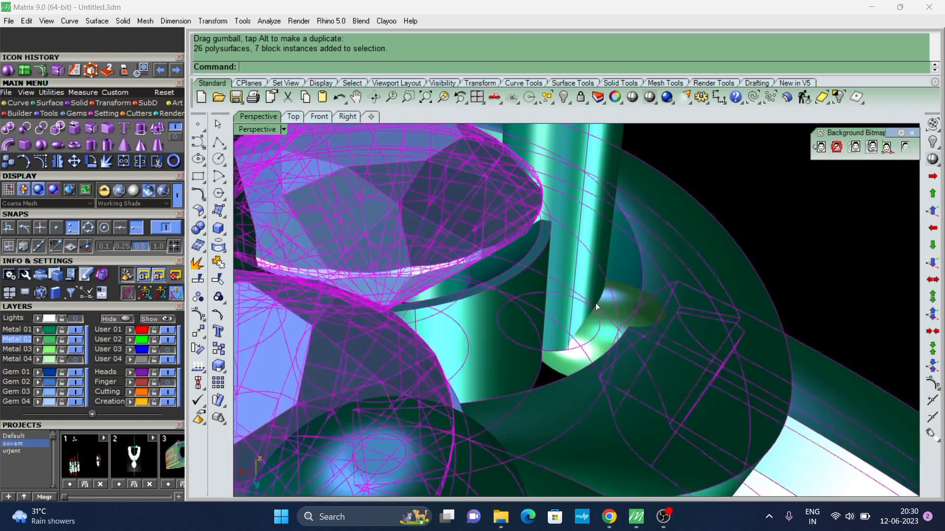
left_click(620, 306)
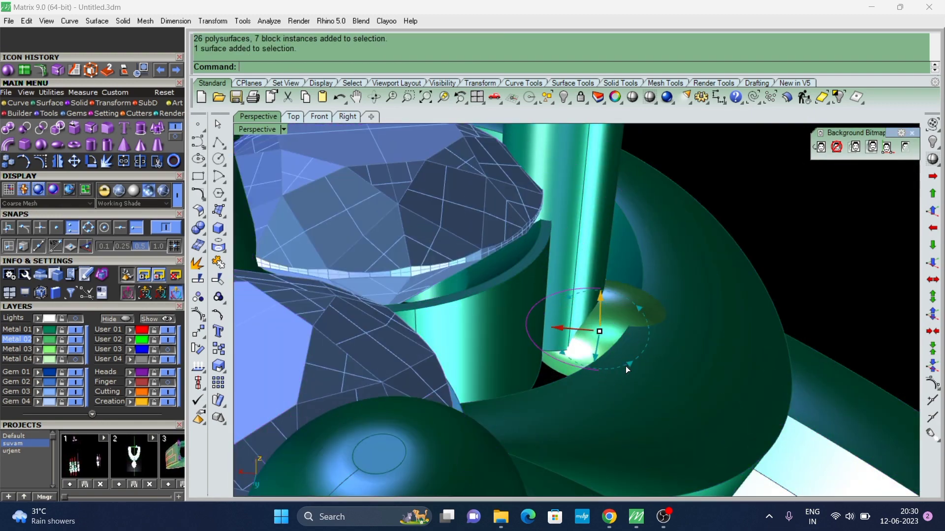
left_click_drag(625, 366, 610, 370)
left_click_drag(613, 306, 611, 315)
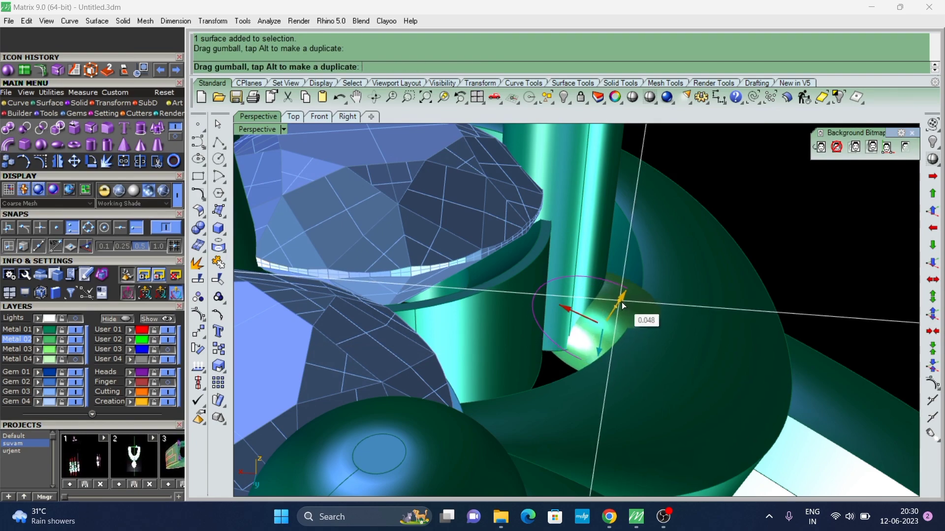
mouse_move(790, 253)
right_mouse_down()
mouse_move(588, 365)
mouse_move(554, 308)
mouse_move(561, 303)
right_mouse_up()
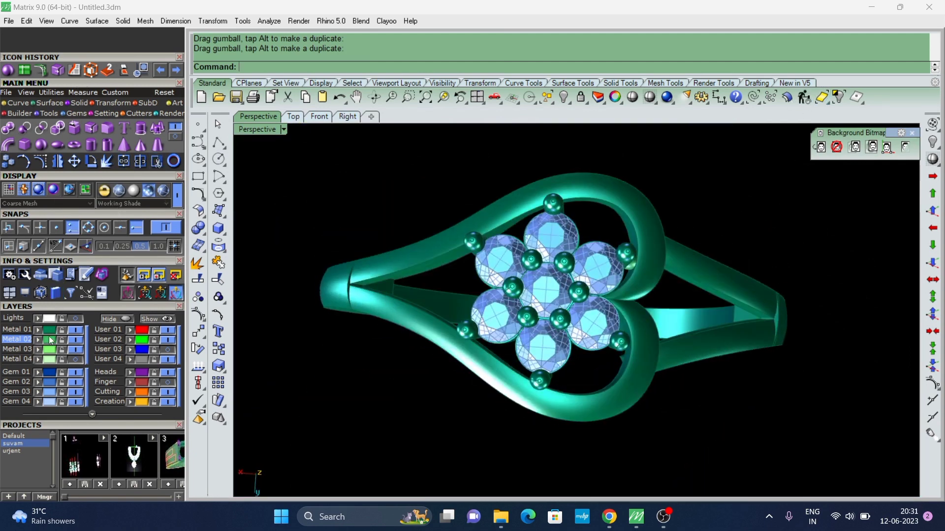
Group the first selected gems of the flower cluster with G.
left_click(56, 298)
type("g")
key("Return")
type("g")
key("Return")
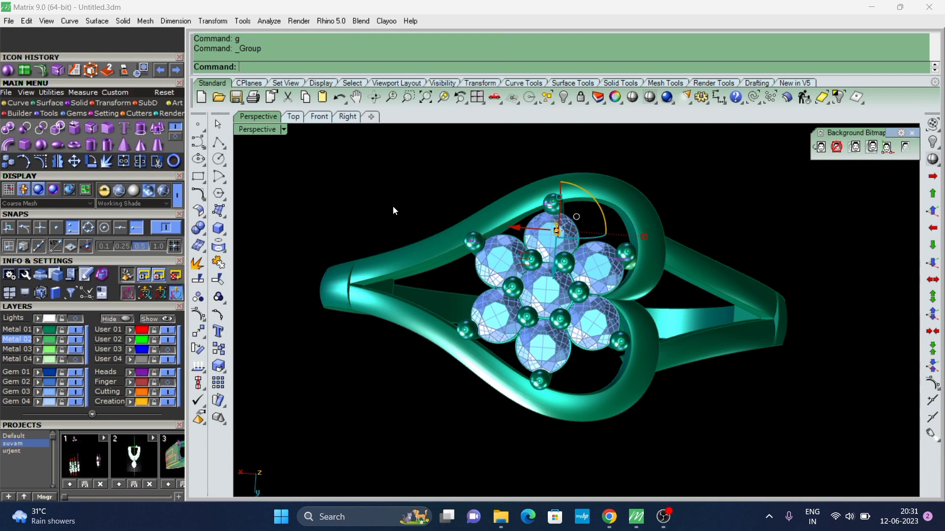
Group six more cluster gems into a second group.
mouse_move(522, 315)
right_mouse_down()
mouse_move(567, 343)
mouse_move(566, 276)
right_mouse_up()
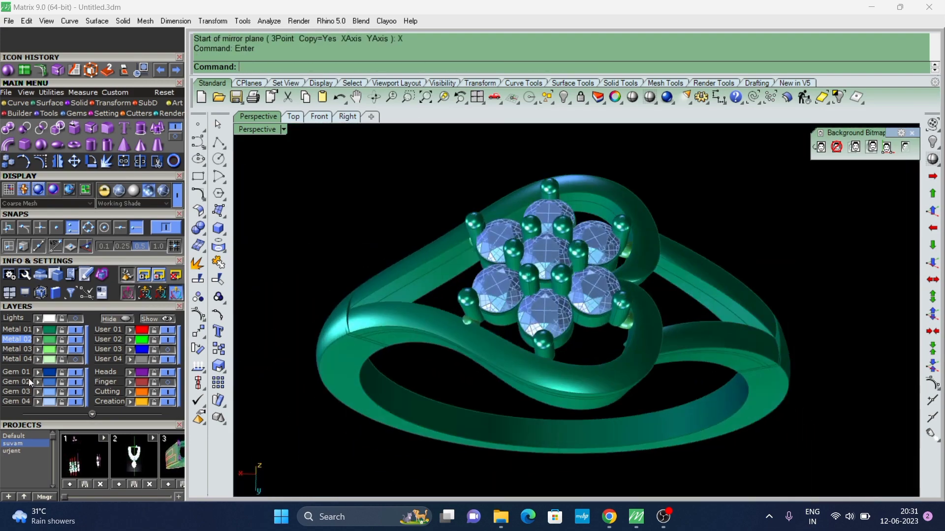
left_click(45, 339)
type("g")
key("Return")
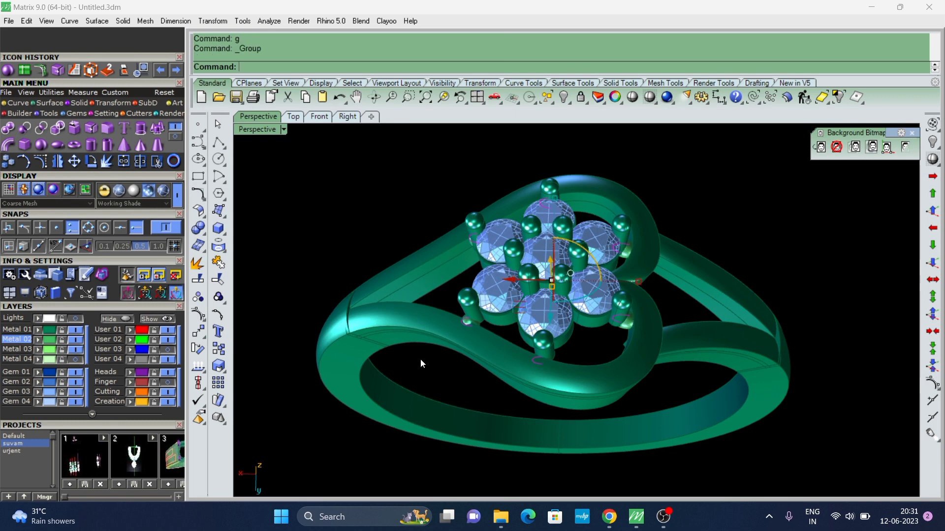
scroll(423, 235, "down", 3)
mouse_move(566, 257)
right_mouse_down()
mouse_move(500, 229)
mouse_move(542, 270)
mouse_move(561, 338)
right_mouse_up()
scroll(561, 337, "up", 3)
scroll(616, 217, "up", 3)
scroll(616, 217, "down", 5)
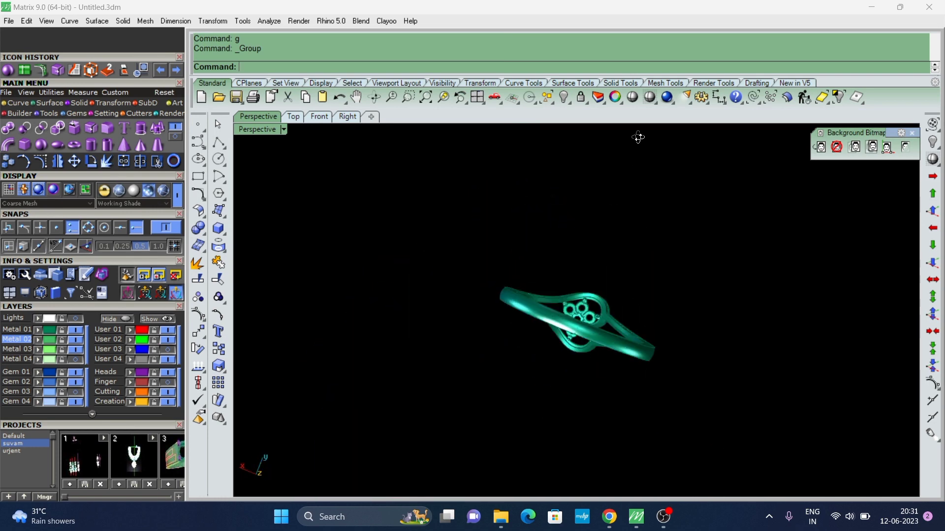
mouse_move(636, 138)
right_mouse_down()
mouse_move(600, 414)
mouse_move(564, 199)
mouse_move(597, 270)
right_mouse_up()
scroll(600, 415, "up", 5)
Fillet the two inner band edges of the shank with a 0.25 radius.
scroll(564, 199, "down", 5)
left_click(8, 144)
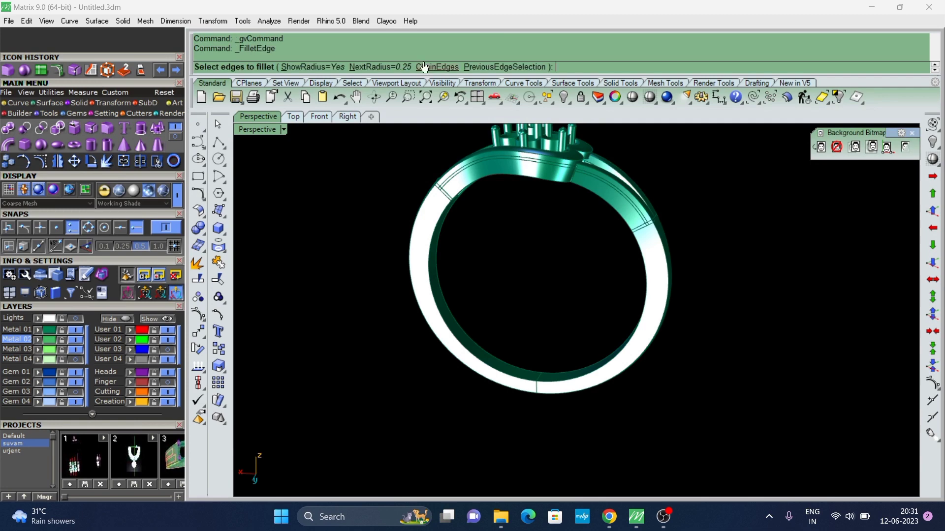
scroll(448, 298, "up", 3)
scroll(480, 365, "up", 3)
left_click(480, 365)
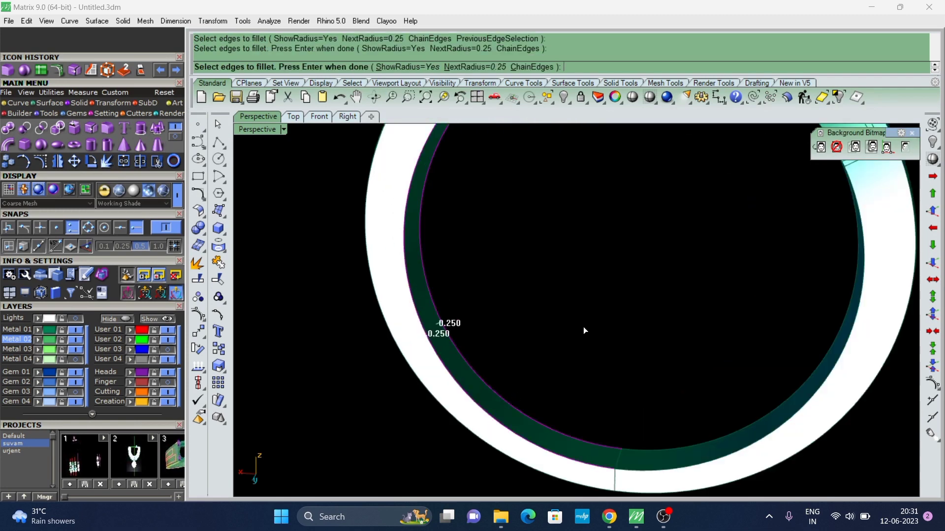
scroll(583, 327, "down", 3)
left_click(617, 383)
scroll(617, 383, "down", 2)
mouse_move(617, 383)
right_mouse_down()
mouse_move(644, 323)
mouse_move(671, 357)
right_mouse_up()
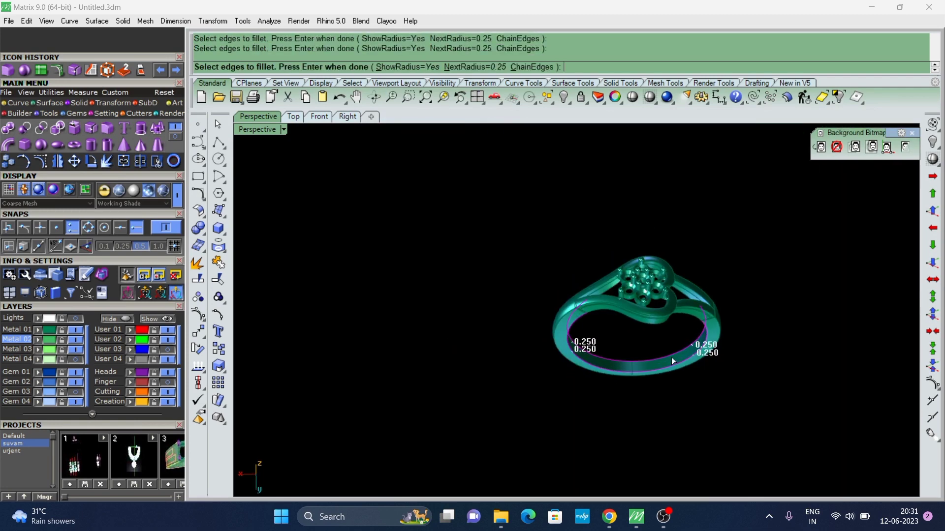
key("Return")
key("Return")
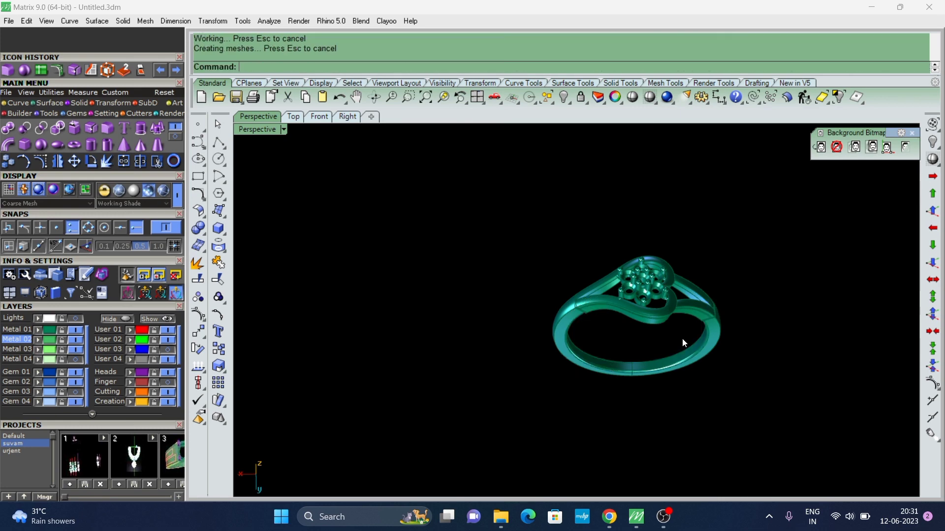
scroll(682, 338, "up", 5)
mouse_move(705, 350)
right_mouse_down()
mouse_move(696, 222)
mouse_move(650, 186)
mouse_move(670, 181)
right_mouse_up()
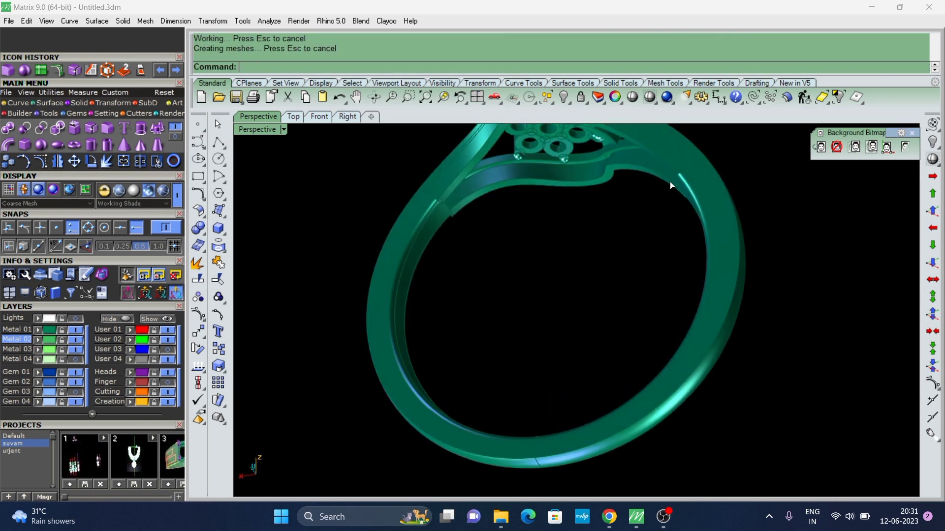
Round another shank edge below the gem setting with a 0.25 fillet.
key("Return")
scroll(674, 161, "up", 3)
scroll(675, 163, "down", 4)
right_click_drag(693, 307, 529, 286)
left_click(530, 289)
scroll(528, 291, "up", 3)
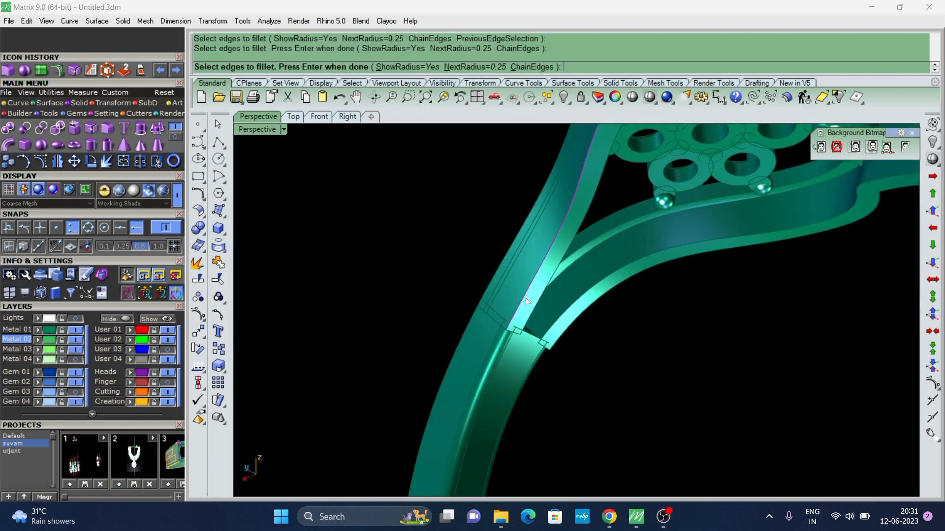
scroll(565, 285, "down", 3)
right_click_drag(587, 279, 695, 237)
scroll(677, 208, "up", 5)
scroll(678, 209, "up", 3)
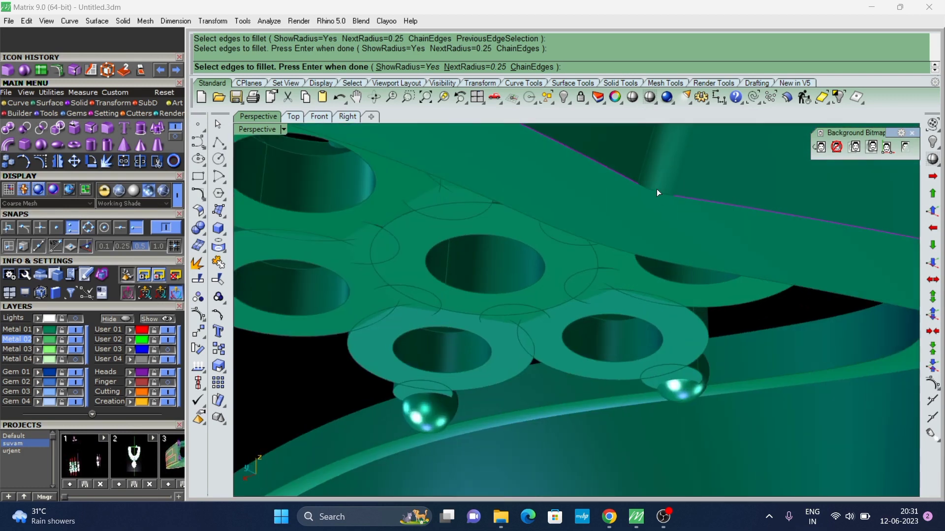
key("Return")
key("Return")
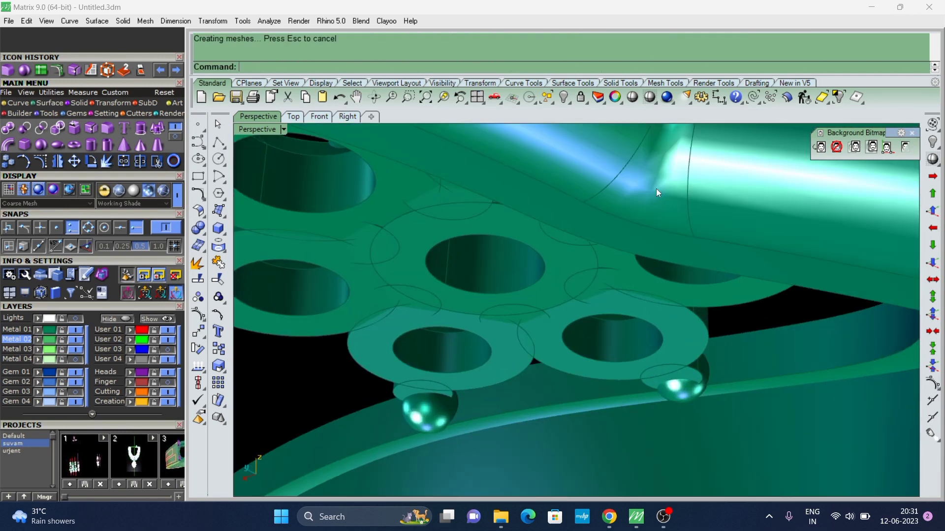
Fillet two more shank edges near the gem seat at 0.25 radius.
scroll(657, 188, "down", 5)
mouse_move(640, 195)
right_mouse_down()
mouse_move(635, 267)
mouse_move(513, 229)
mouse_move(808, 300)
right_mouse_up()
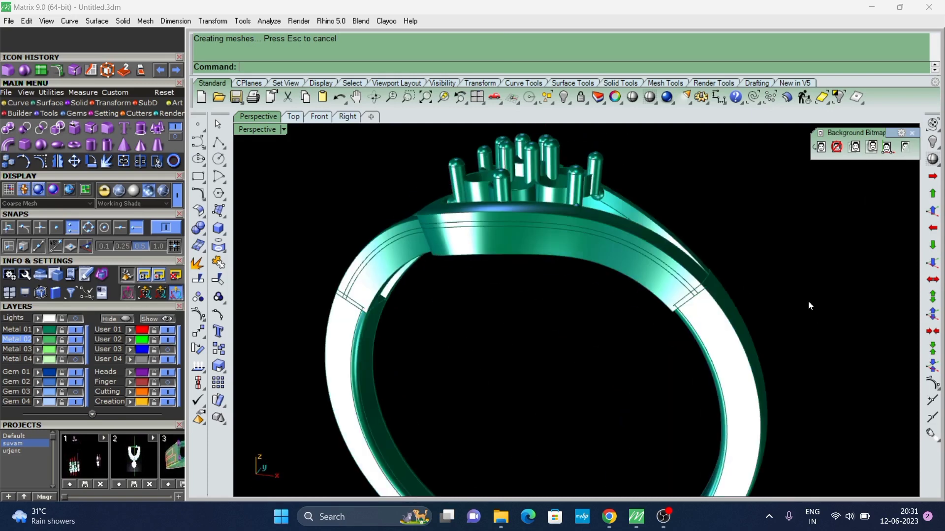
key("Return")
scroll(473, 253, "up", 5)
left_click(307, 277)
scroll(606, 240, "down", 5)
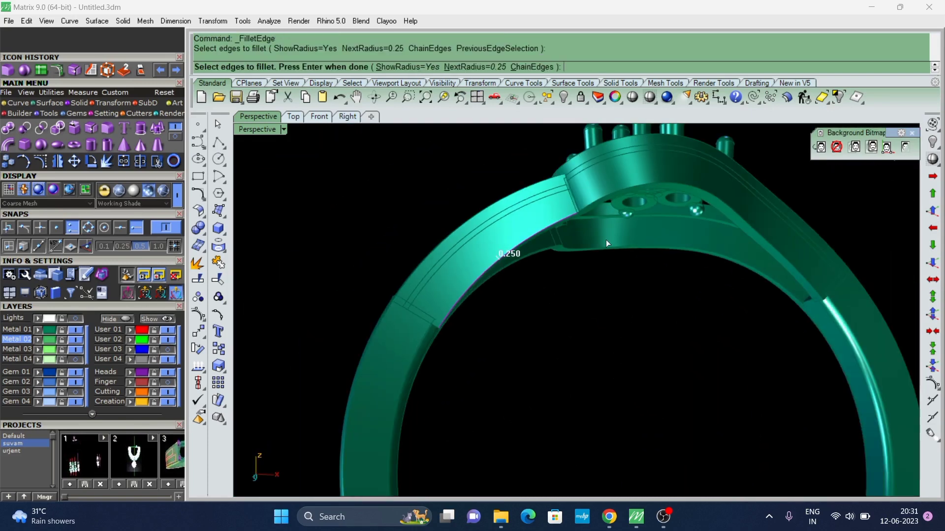
right_click_drag(606, 241, 593, 194)
left_click(592, 194)
right_click_drag(468, 225, 688, 252)
scroll(687, 251, "up", 3)
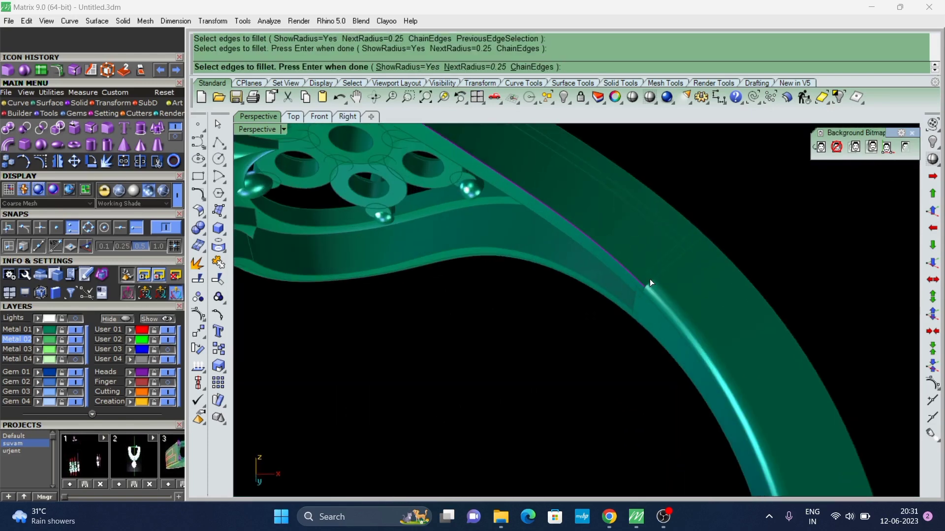
scroll(647, 288, "up", 2)
scroll(565, 220, "down", 5)
scroll(508, 241, "up", 5)
scroll(509, 241, "up", 2)
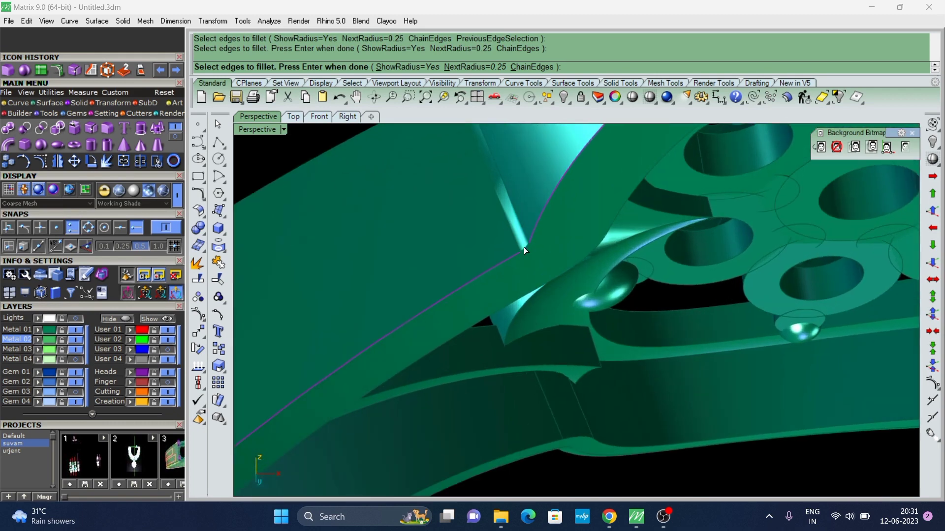
key("Return")
key("Return")
Orbit and zoom around the ring to inspect the filleted edges and top gem seat.
scroll(512, 244, "down", 2)
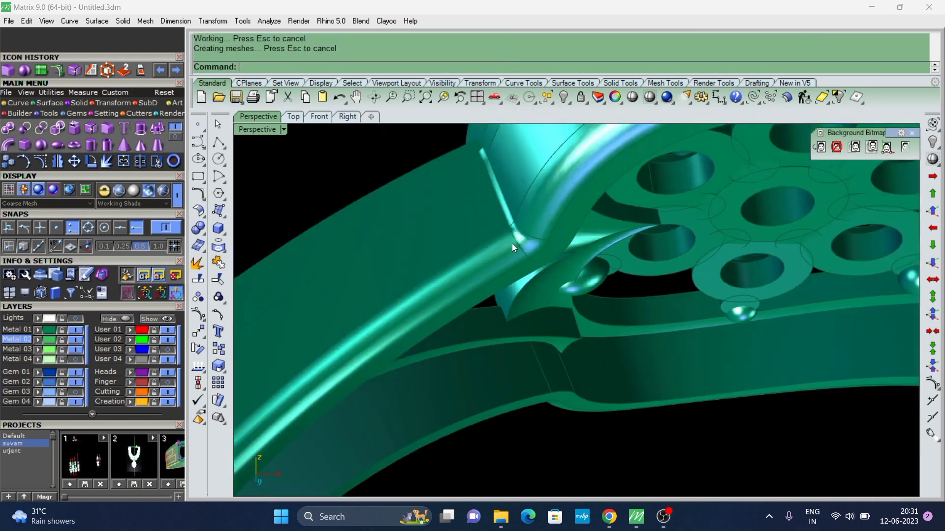
scroll(512, 244, "down", 3)
scroll(525, 234, "up", 3)
scroll(617, 209, "up", 2)
scroll(618, 214, "down", 3)
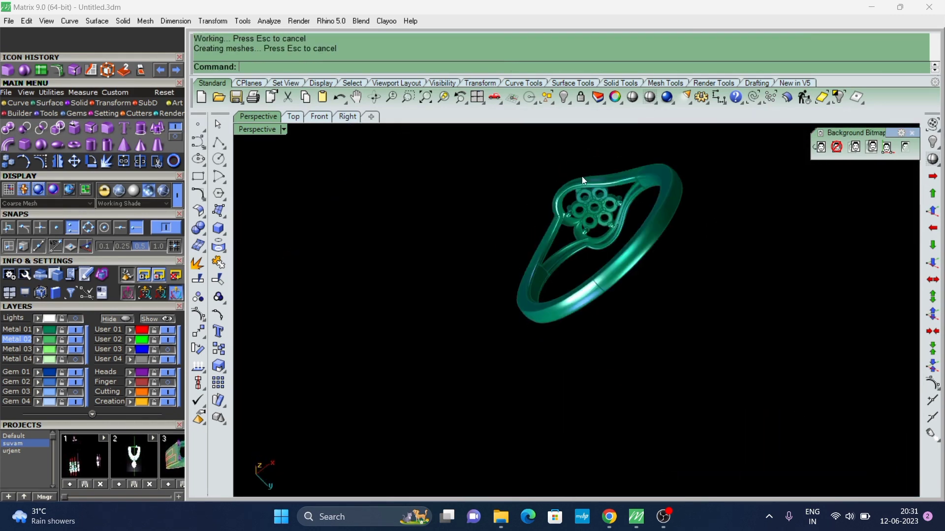
scroll(582, 183, "up", 3)
mouse_move(664, 211)
right_mouse_down()
mouse_move(774, 379)
mouse_move(632, 335)
right_mouse_up()
scroll(774, 379, "down", 3)
scroll(685, 297, "up", 3)
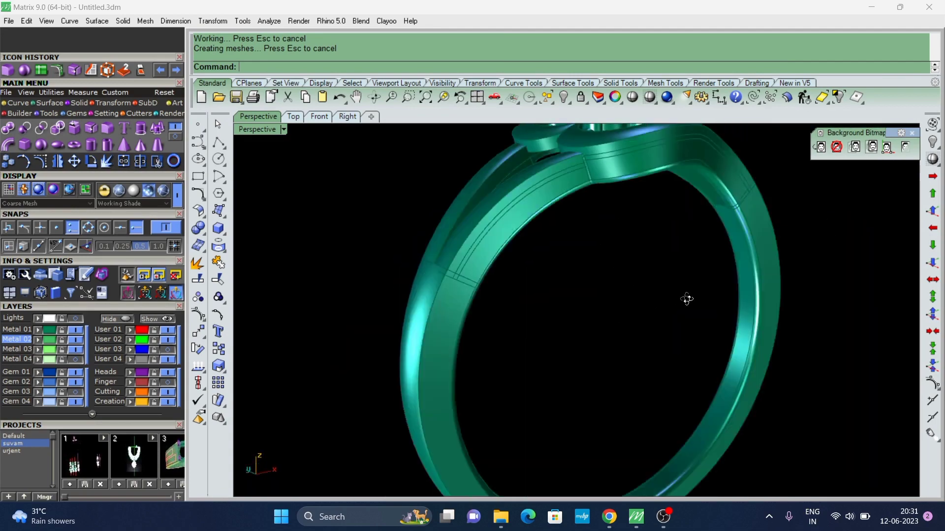
right_click_drag(685, 297, 675, 339)
scroll(676, 339, "up", 3)
scroll(676, 339, "down", 3)
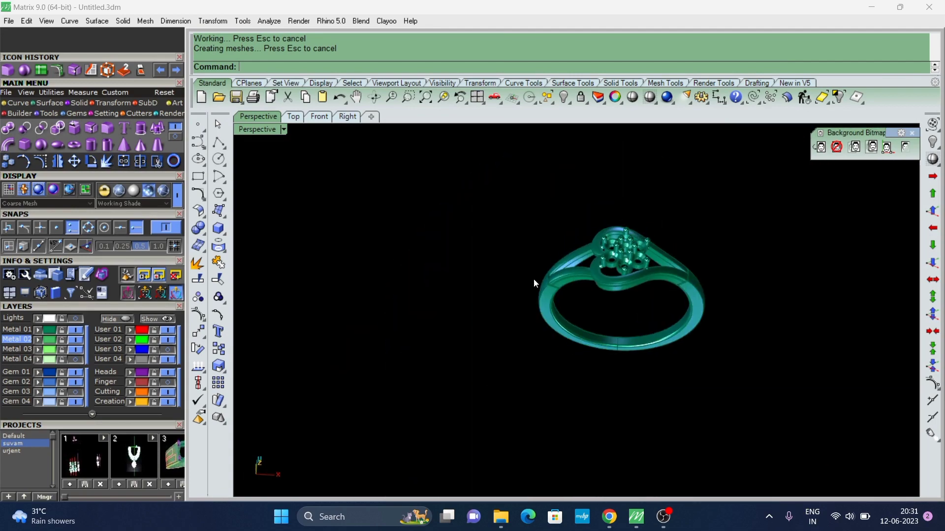